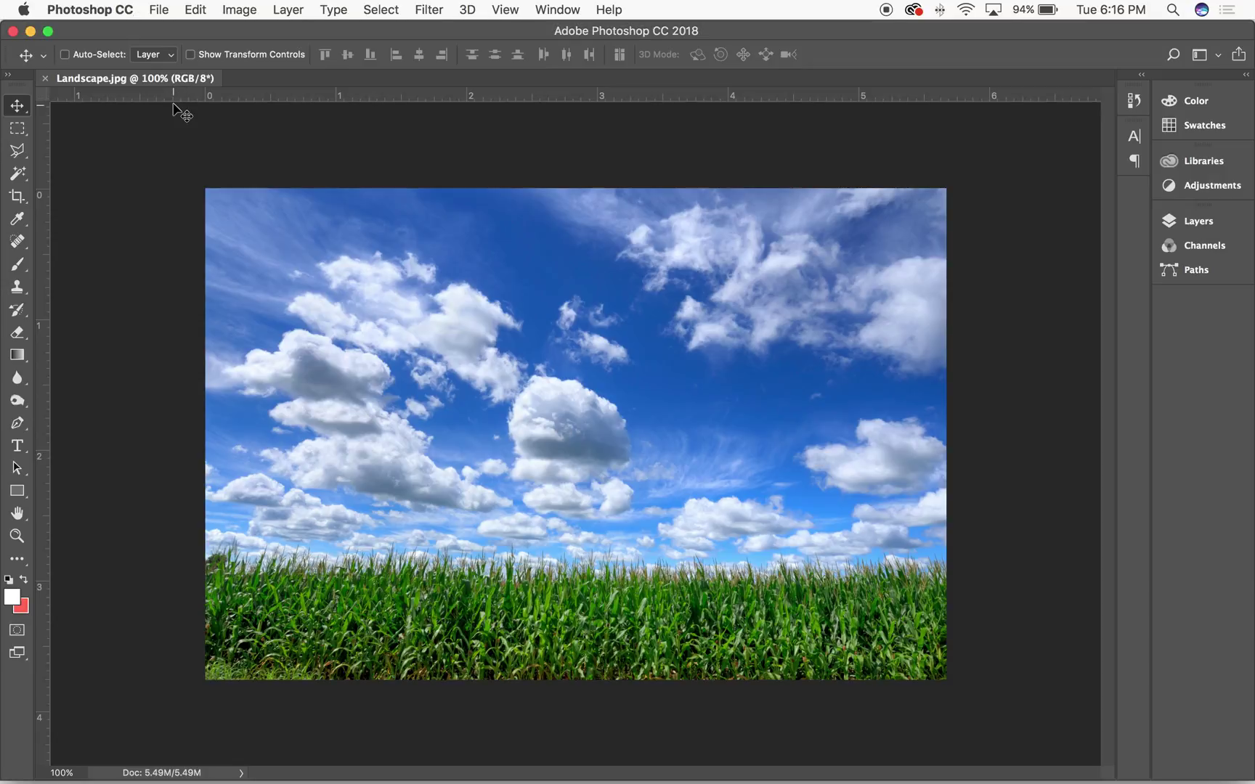
Step: Convert the landscape image's color mode from RGB to CMYK Color
left_click(240, 10)
mouse_move(251, 29)
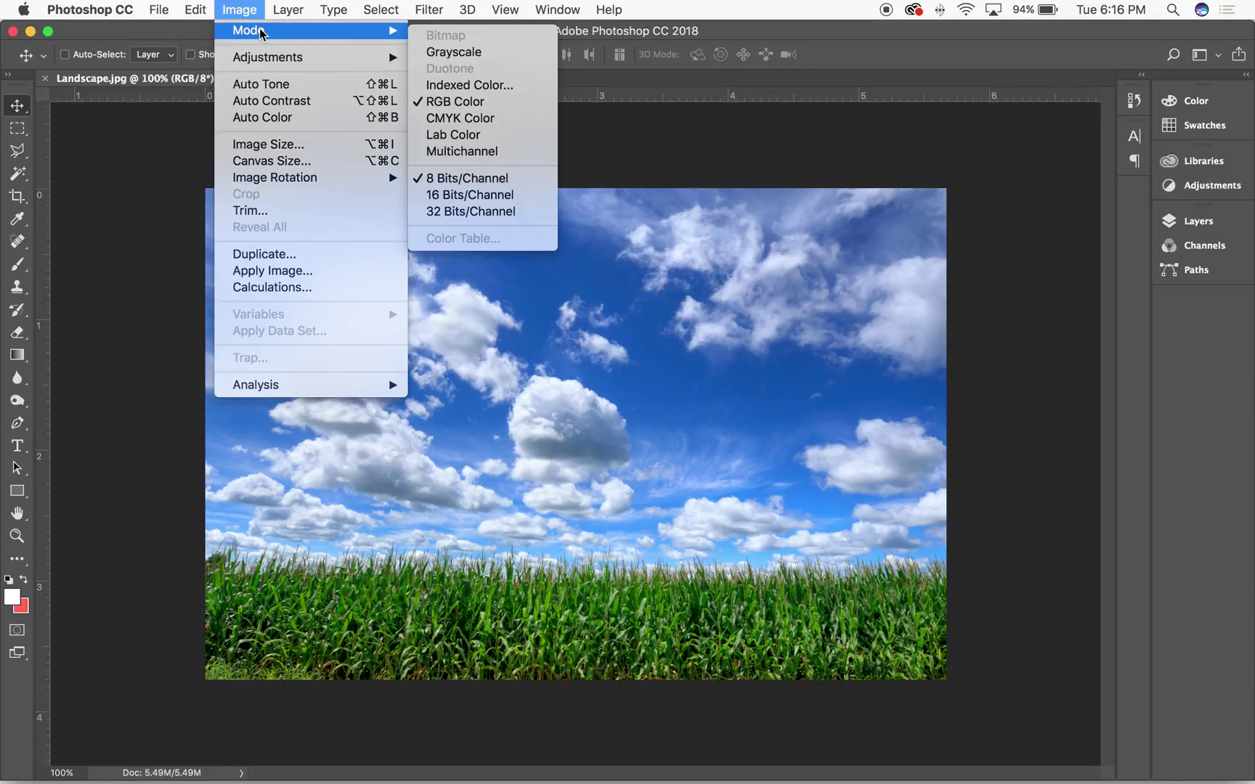
left_click(482, 119)
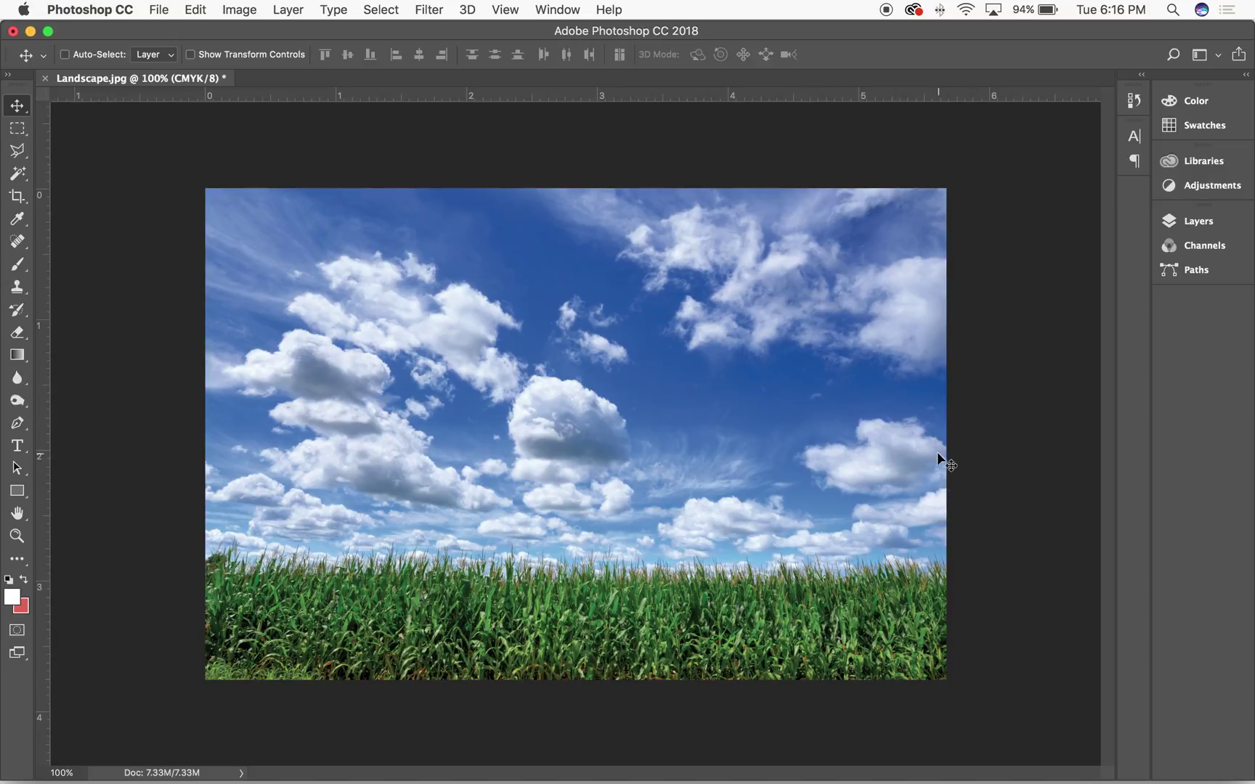
Step: Undo and redo the CMYK conversion repeatedly with the history shown, comparing the sky and corn colors in both modes
key("super+equal")
left_click_drag(947, 509, 944, 297)
scroll(748, 476, "right", 8)
scroll(748, 476, "up", 2)
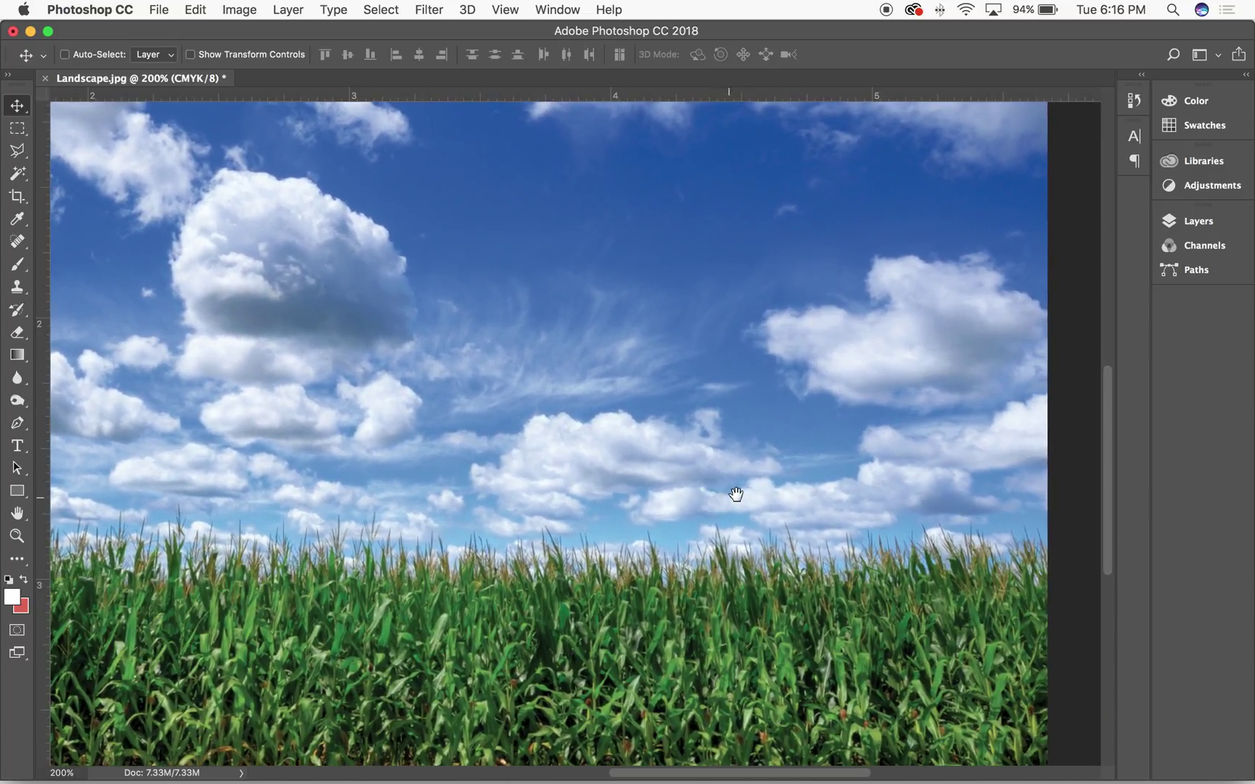
left_click(1134, 100)
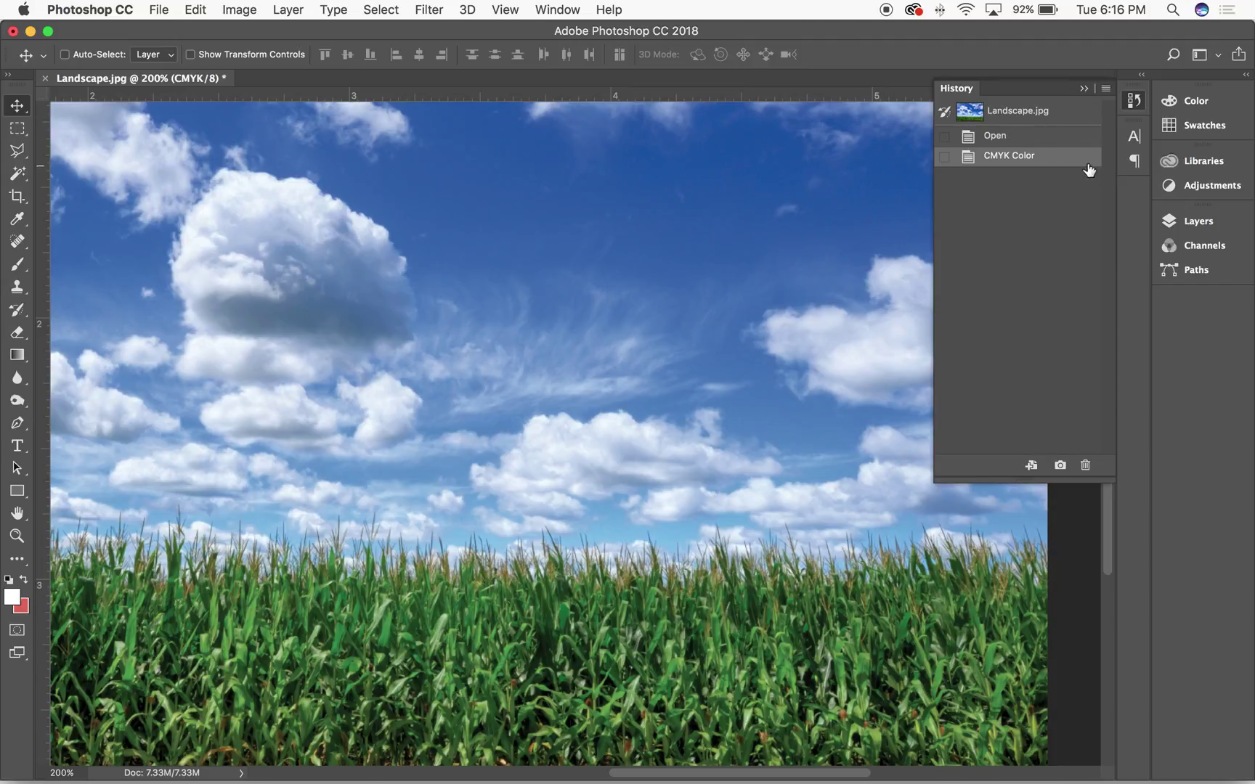
key("super")
key("super+z")
key("super+z")
key("super+z")
key("super+z")
key("super+z")
key("super+z")
key("super+z")
key("super+z")
key("super+z")
key("super+z")
key("super+z")
key("super+z")
key("super+z")
key("super+z")
key("super+z")
key("super+z")
key("super+z")
key("super+z")
key("super+z")
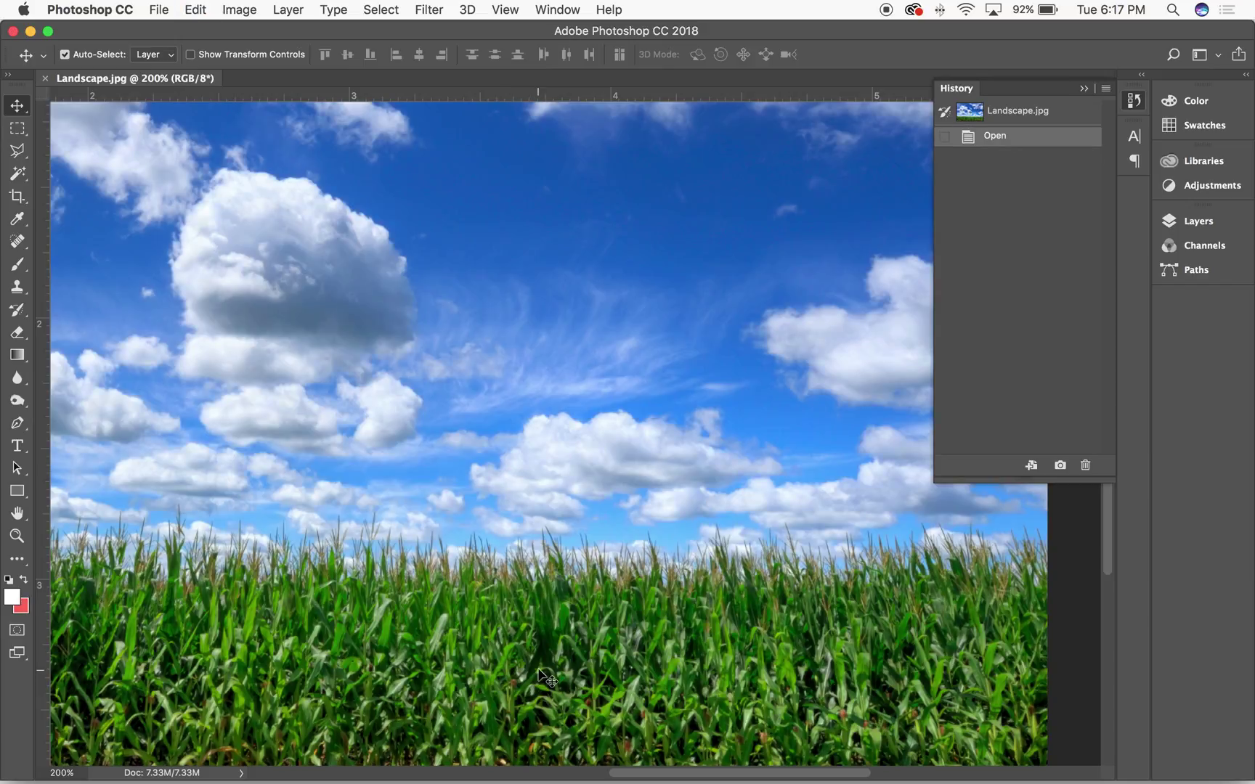
key("super+z")
key("super+z")
key("super+z")
key("super+z")
key("super+z")
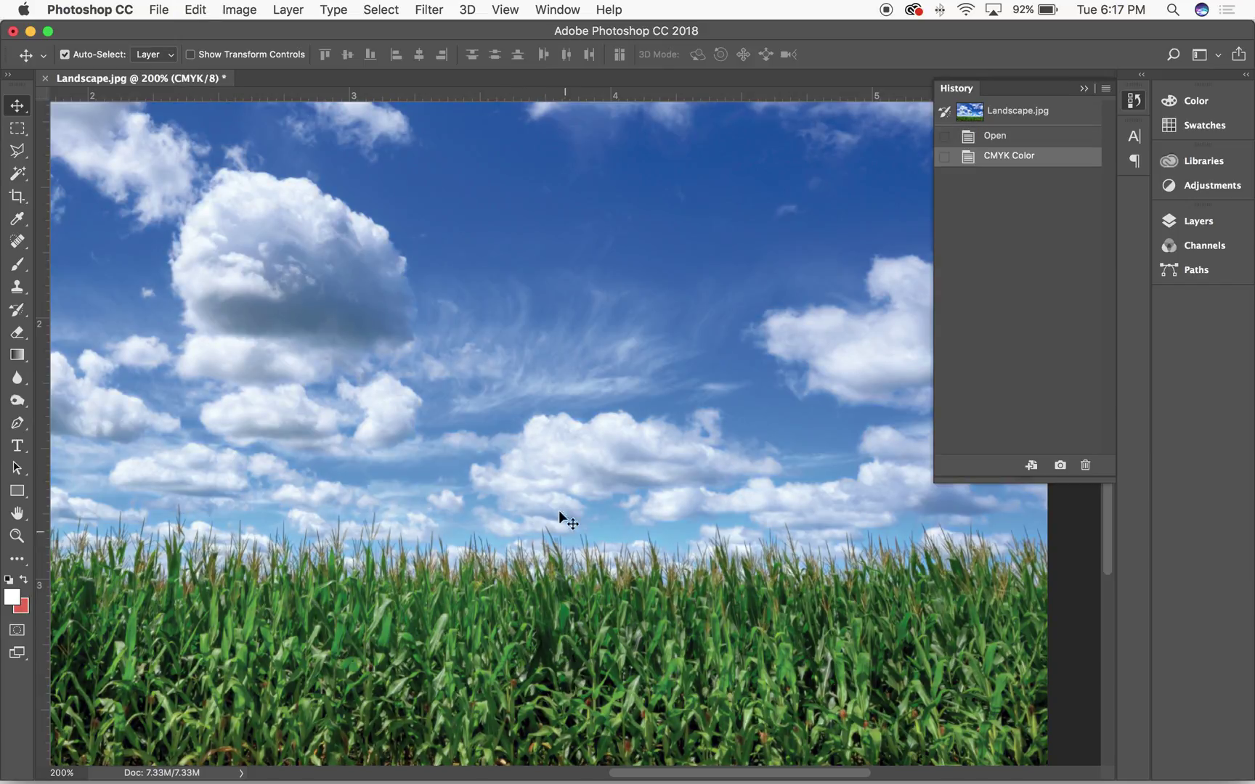
key("super+z")
key("super+z")
key("super+z")
key("super+z")
key("super+z")
key("super+z")
key("super+z")
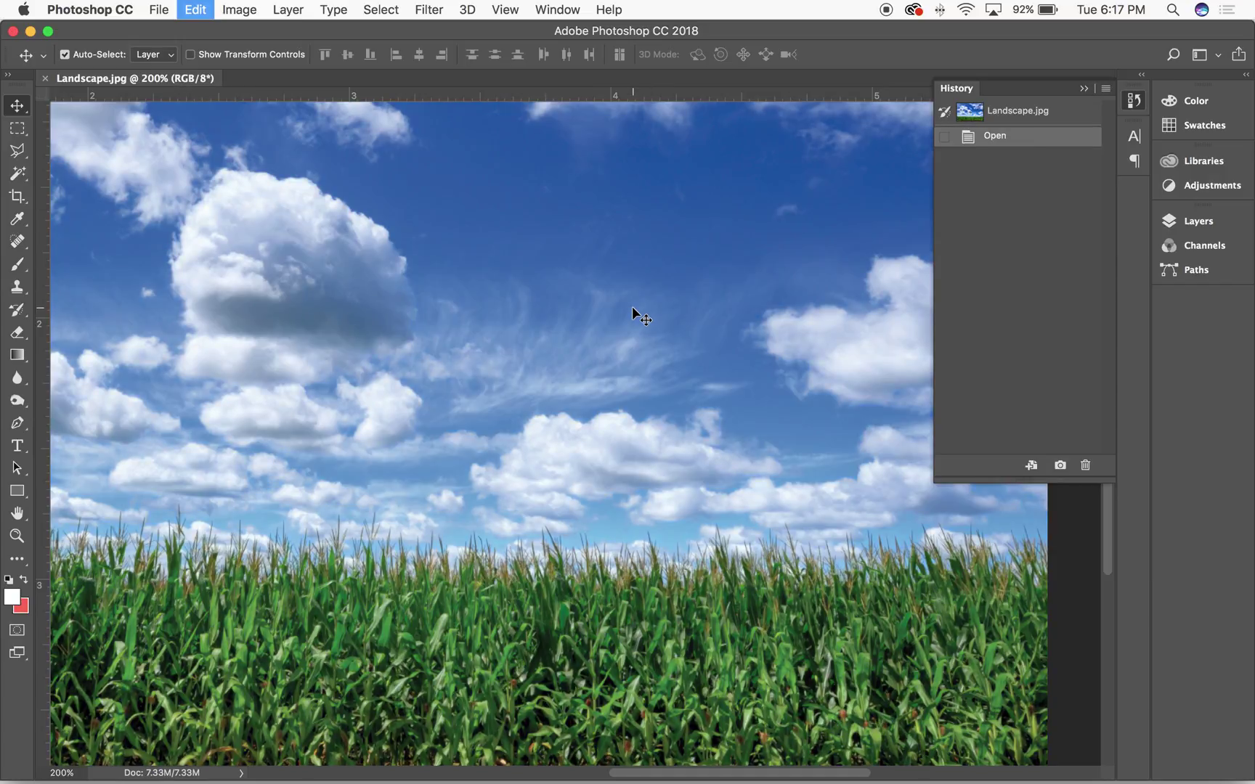
key("super+z")
key("super+z")
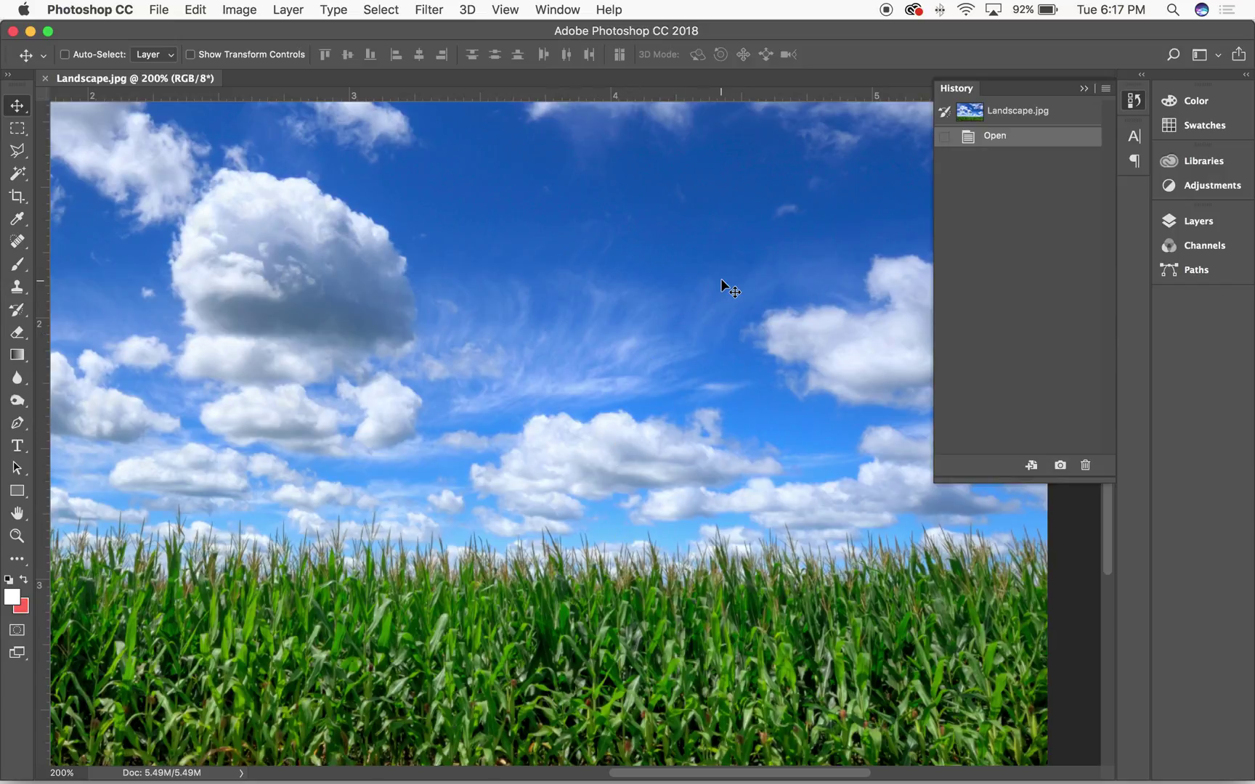
key("super+z")
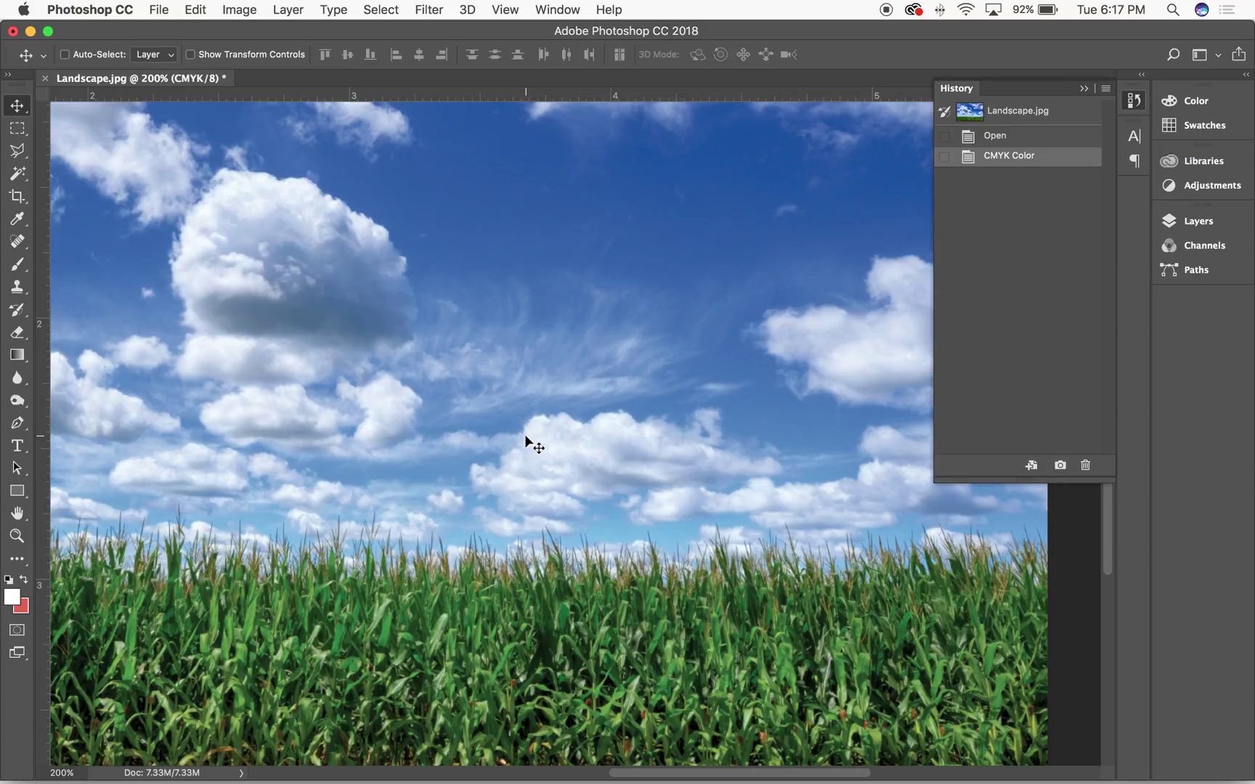
left_click(1085, 87)
key("super")
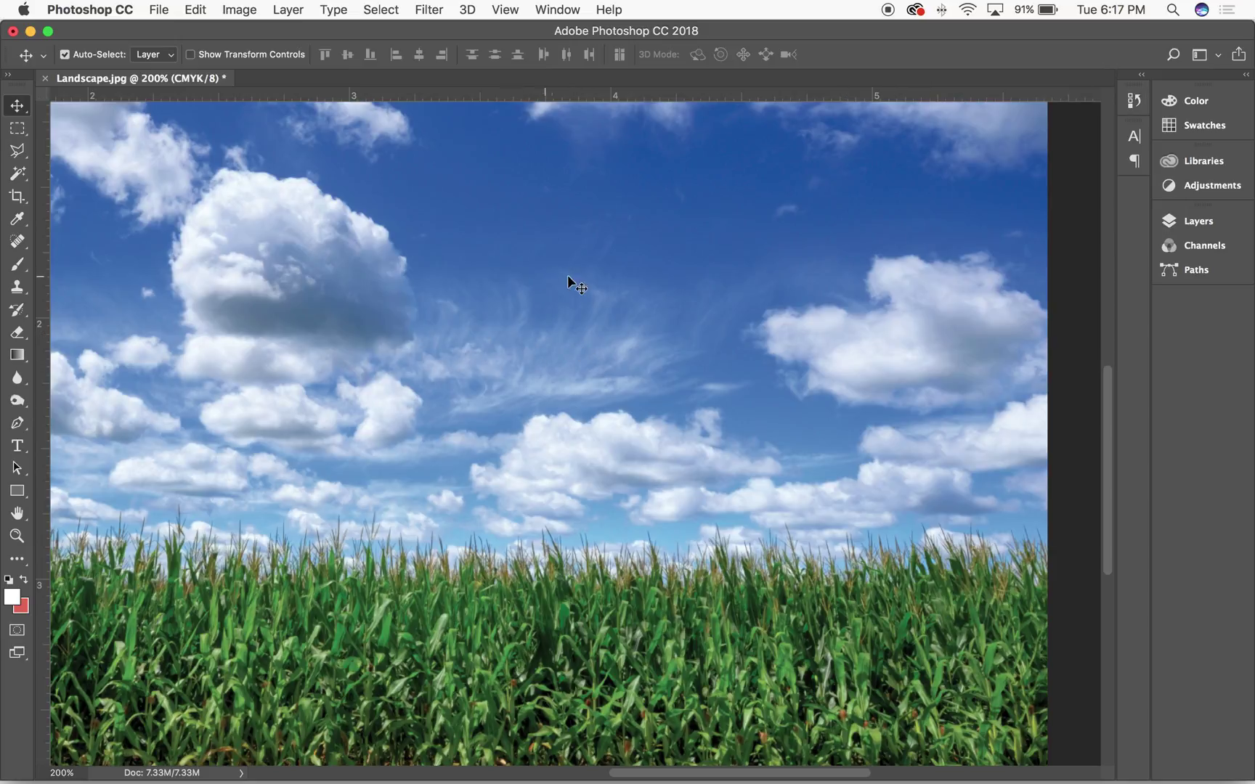
Step: Check the image's layer stack
key("super+r")
left_click_drag(257, 275, 373, 317)
key("super+r")
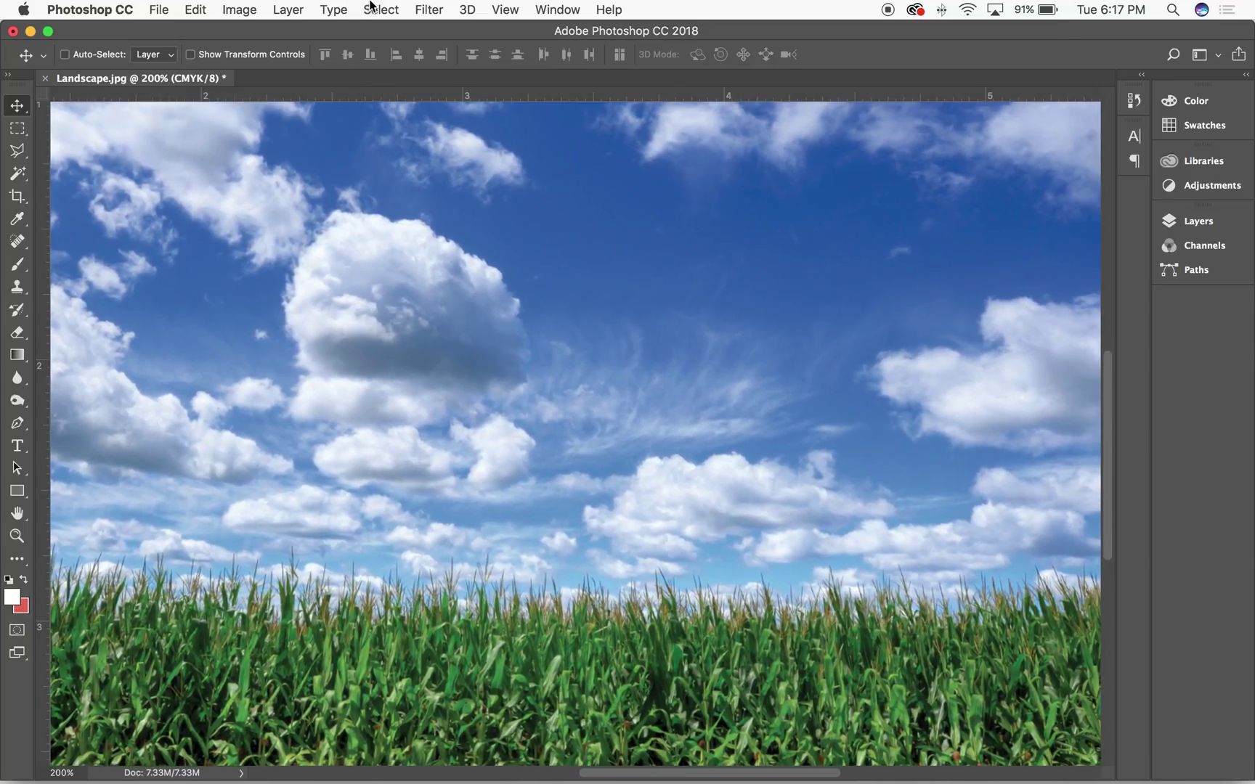
left_click(1211, 222)
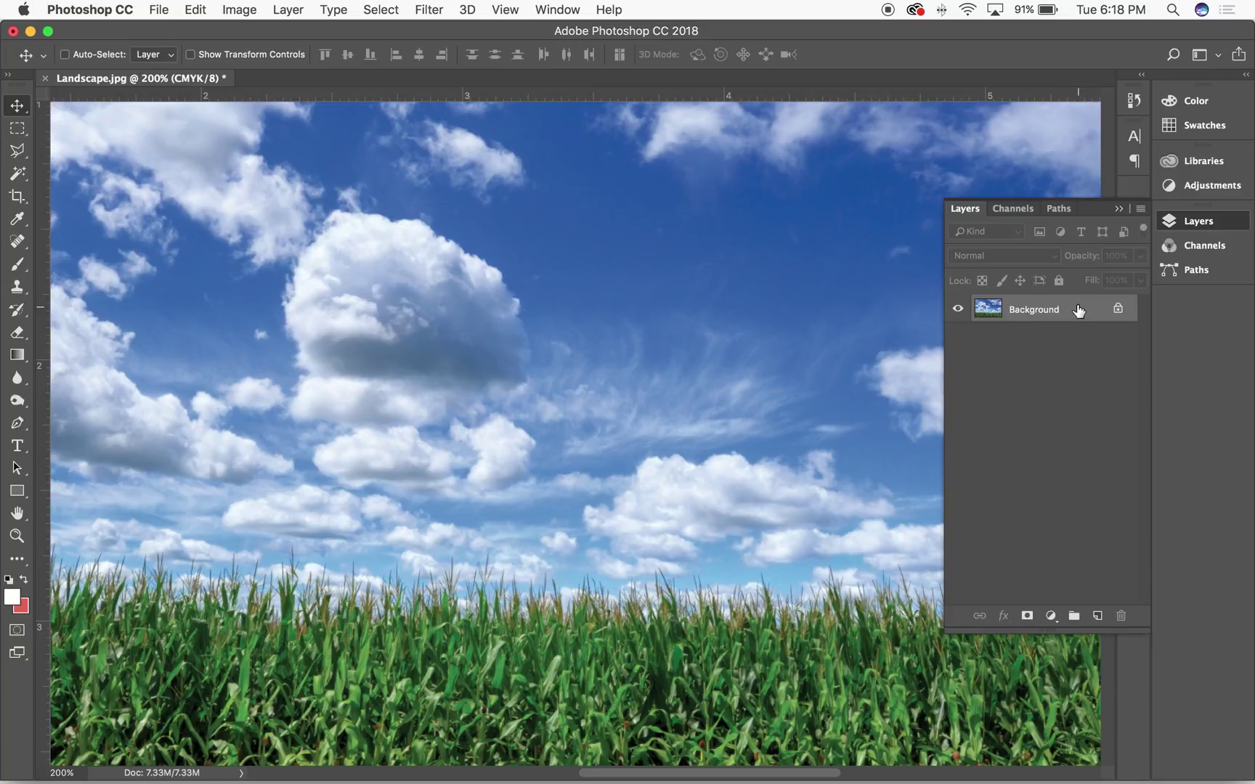
left_click(1120, 209)
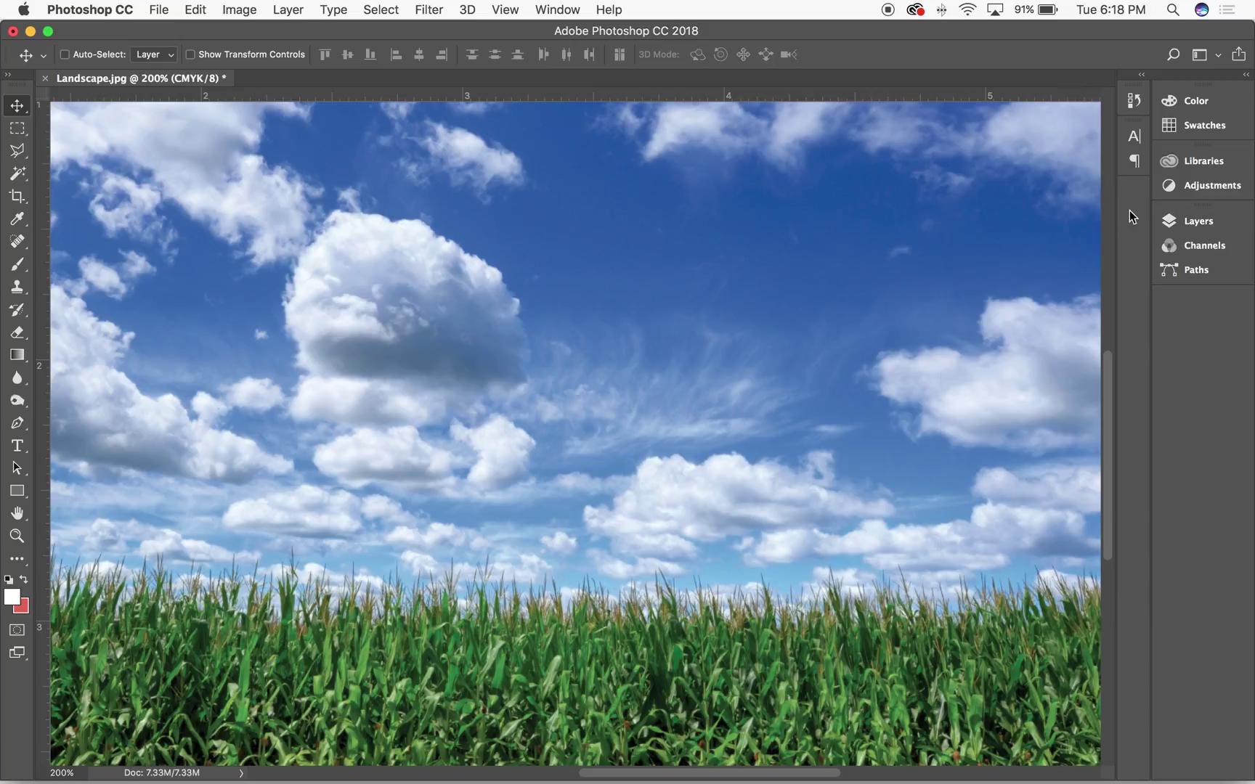
Step: Start a Selective Color adjustment on the image and set the Blues to +39% cyan and +21% magenta
left_click(285, 10)
mouse_move(254, 7)
mouse_move(268, 59)
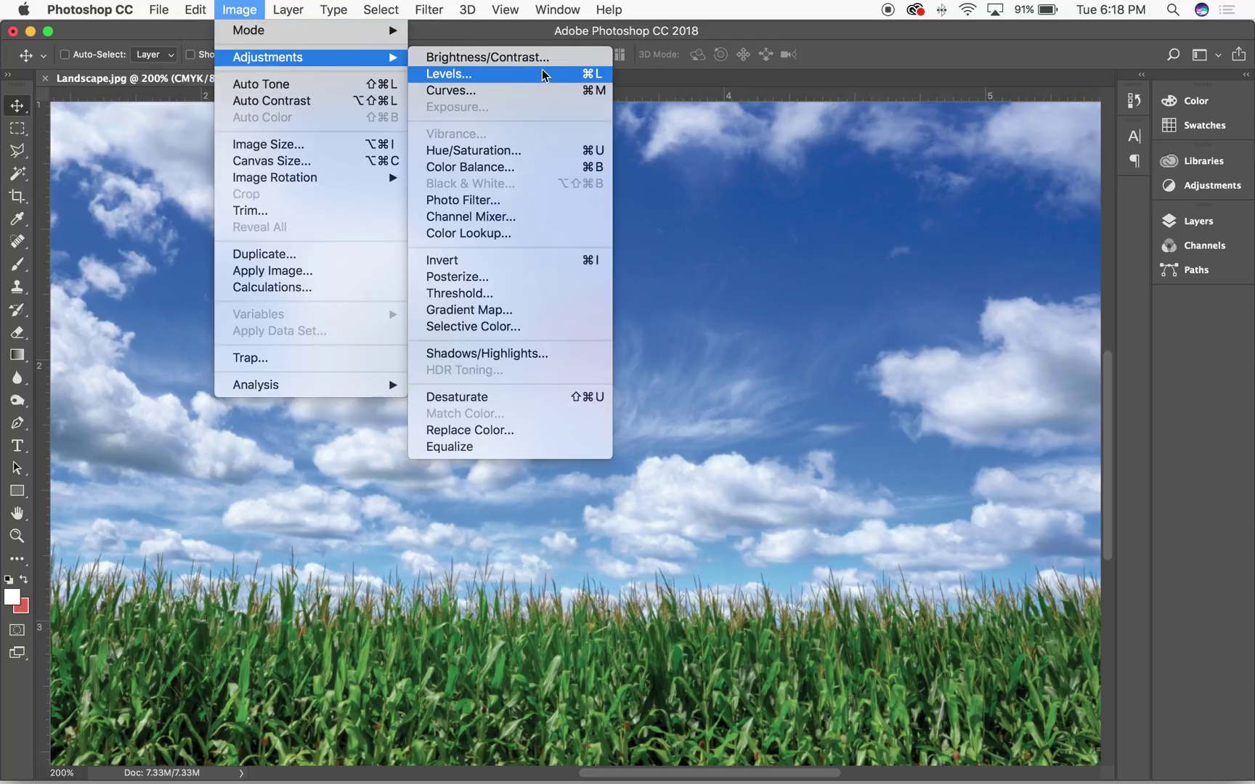
left_click(498, 326)
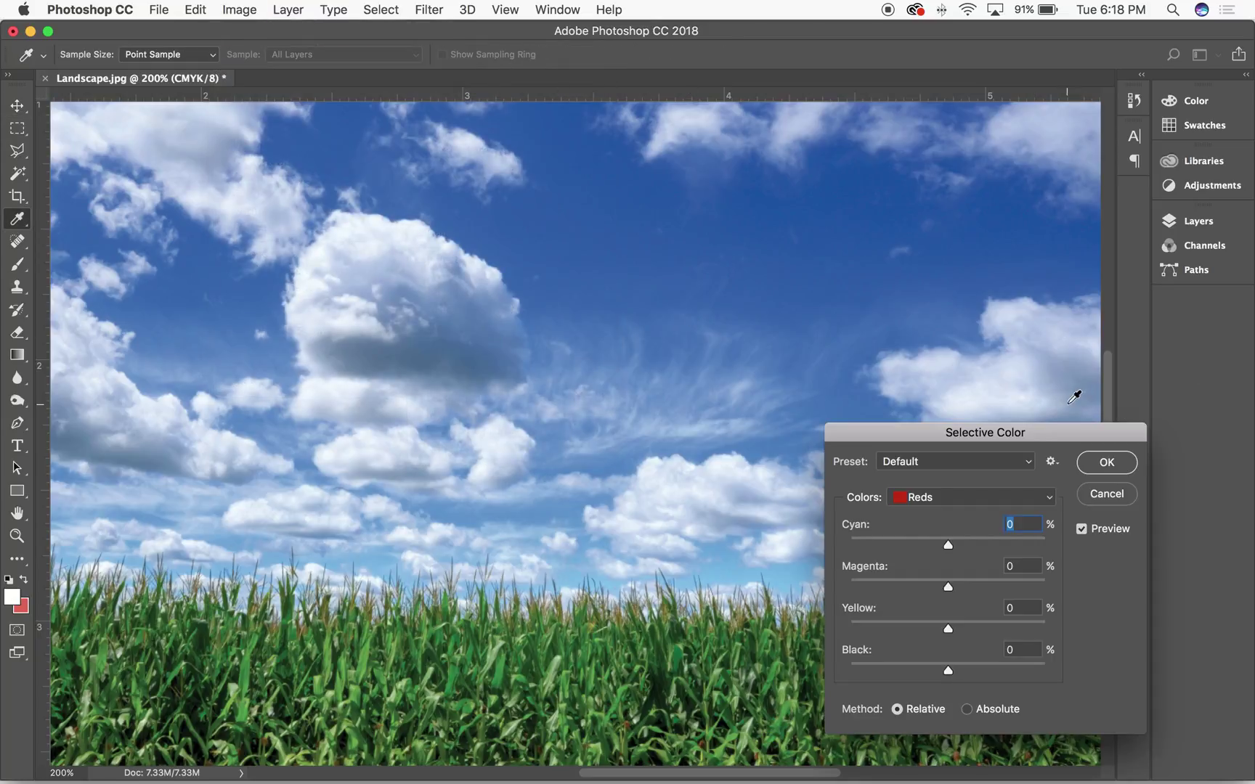
left_click_drag(1026, 430, 817, 220)
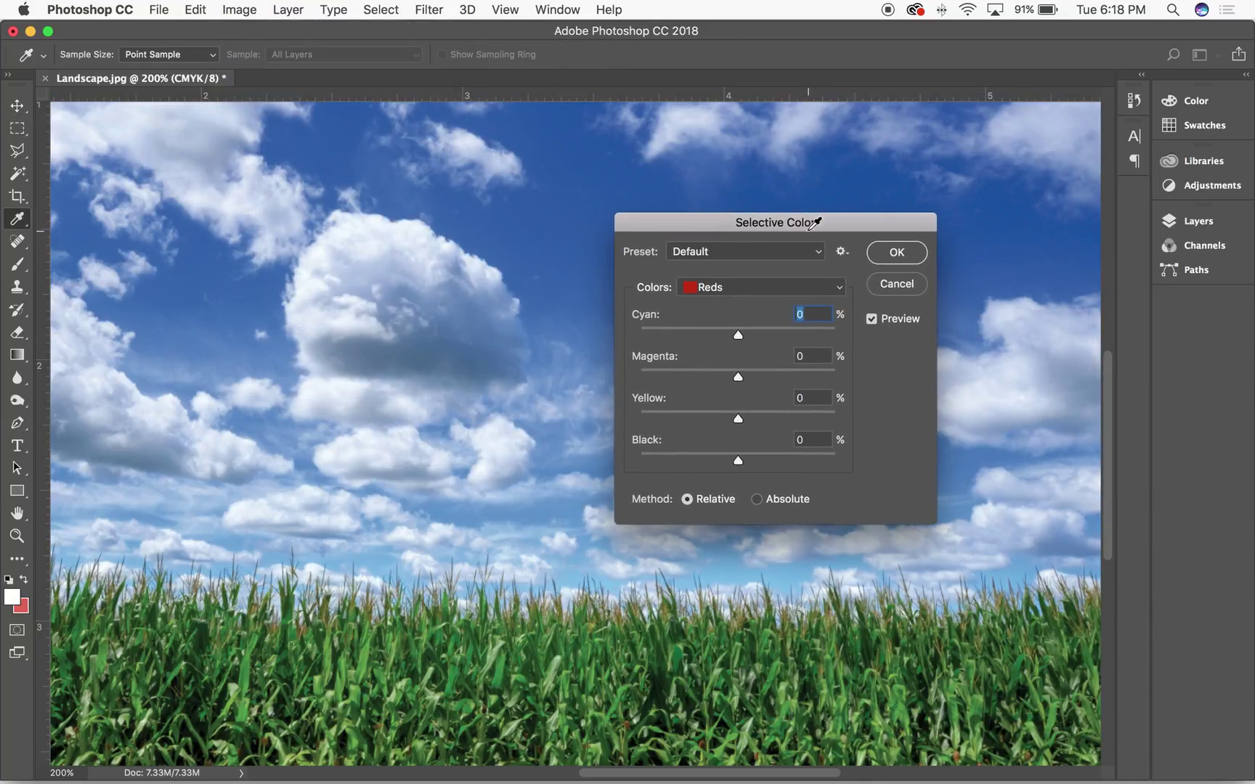
left_click(743, 288)
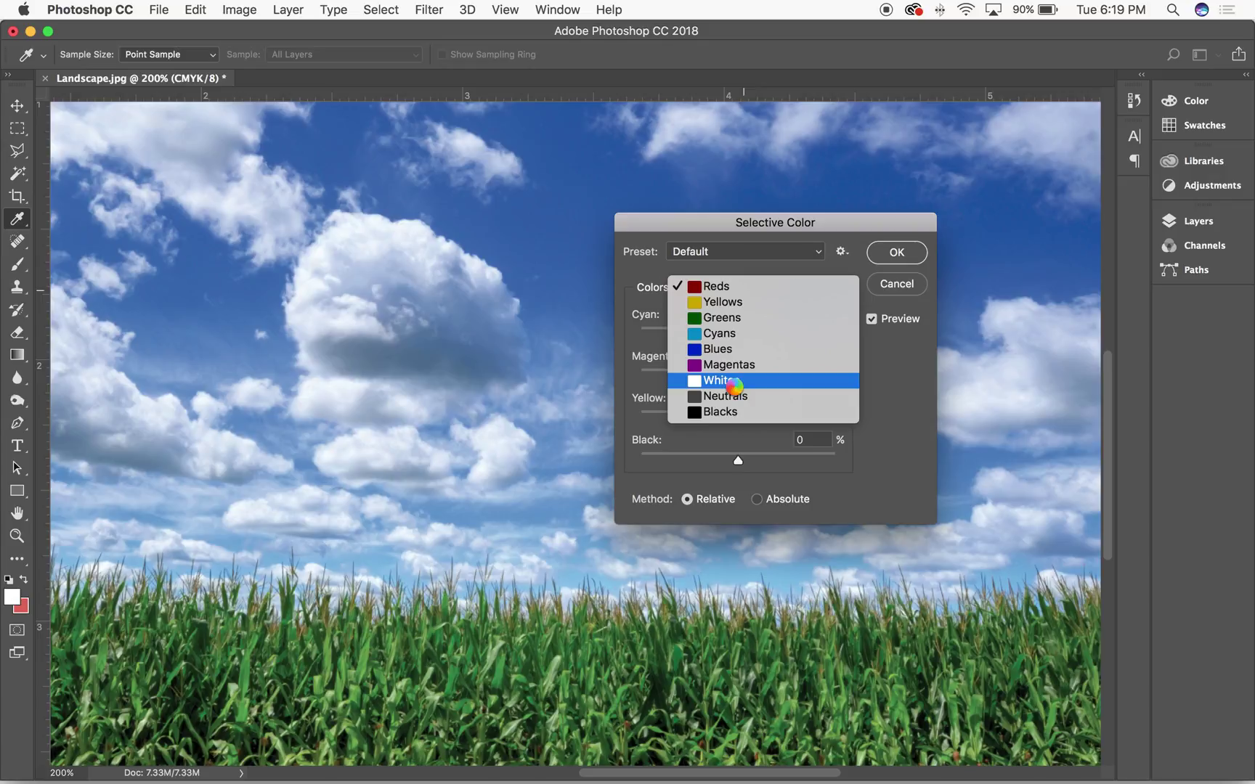
left_click(710, 349)
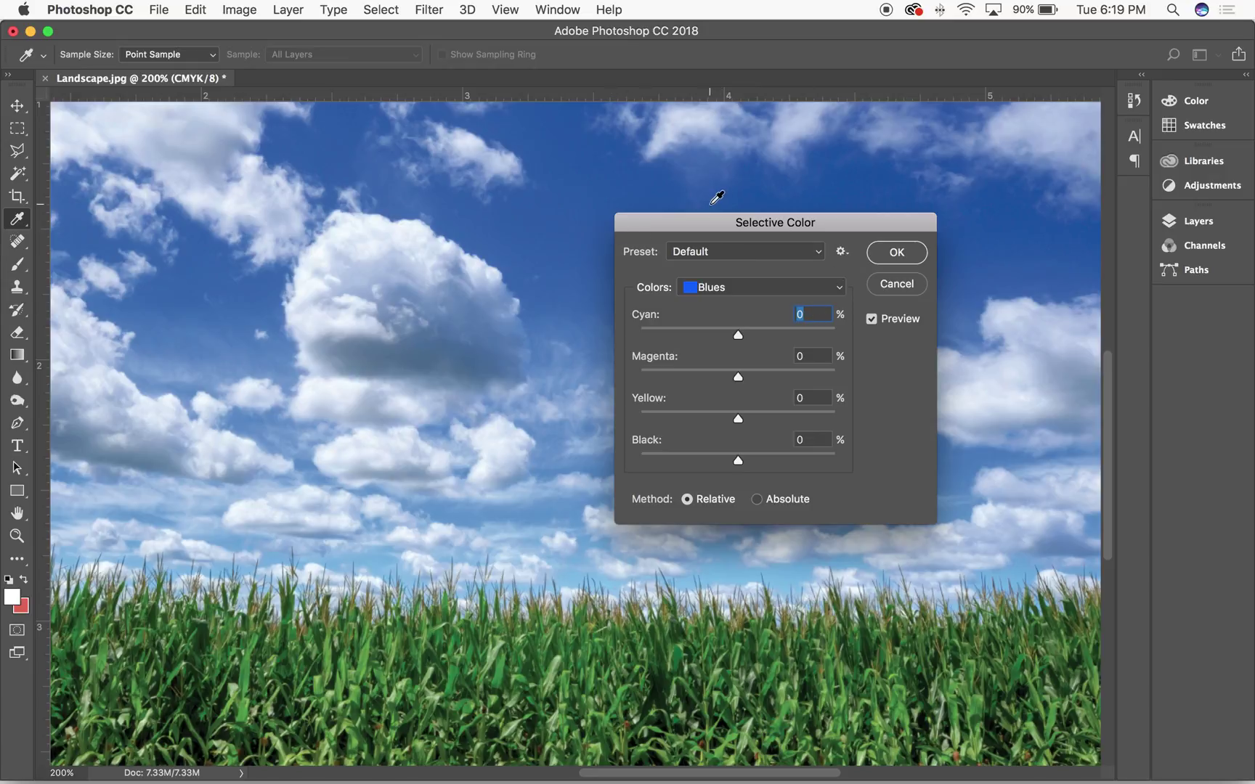
left_click_drag(712, 225, 851, 202)
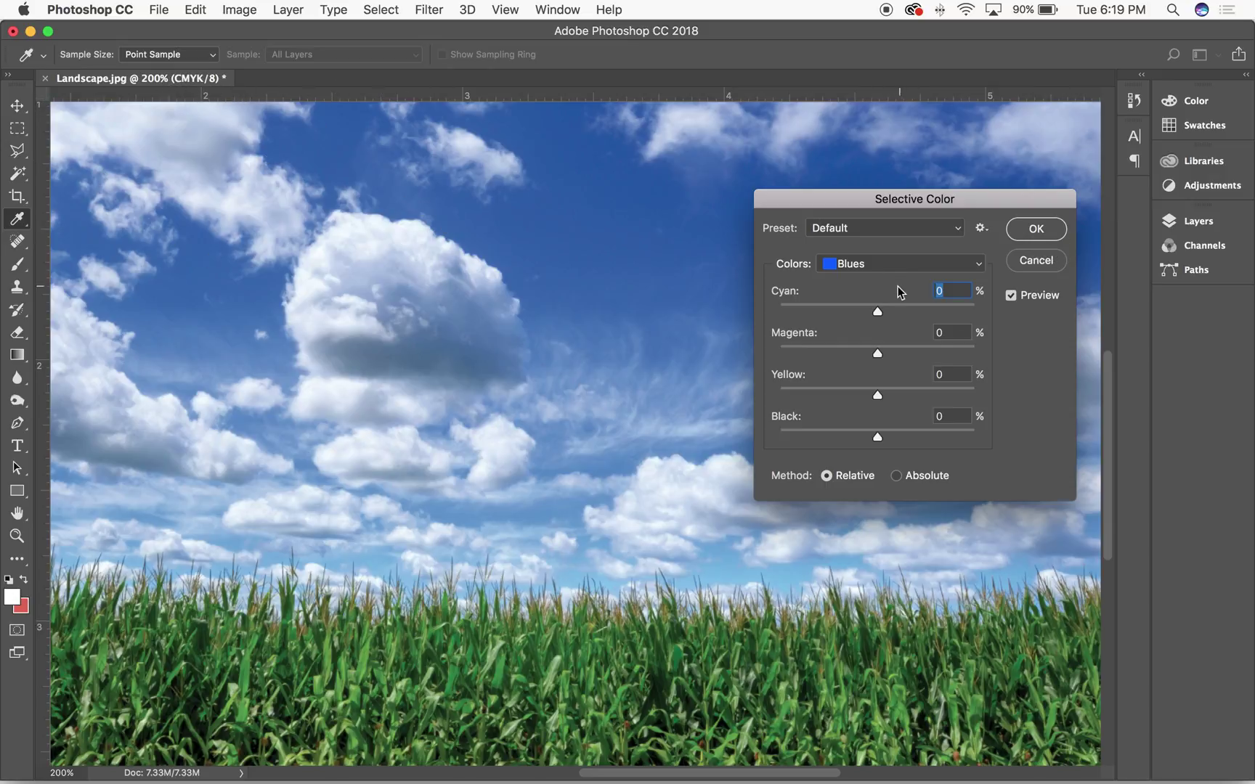
left_click_drag(870, 203, 882, 233)
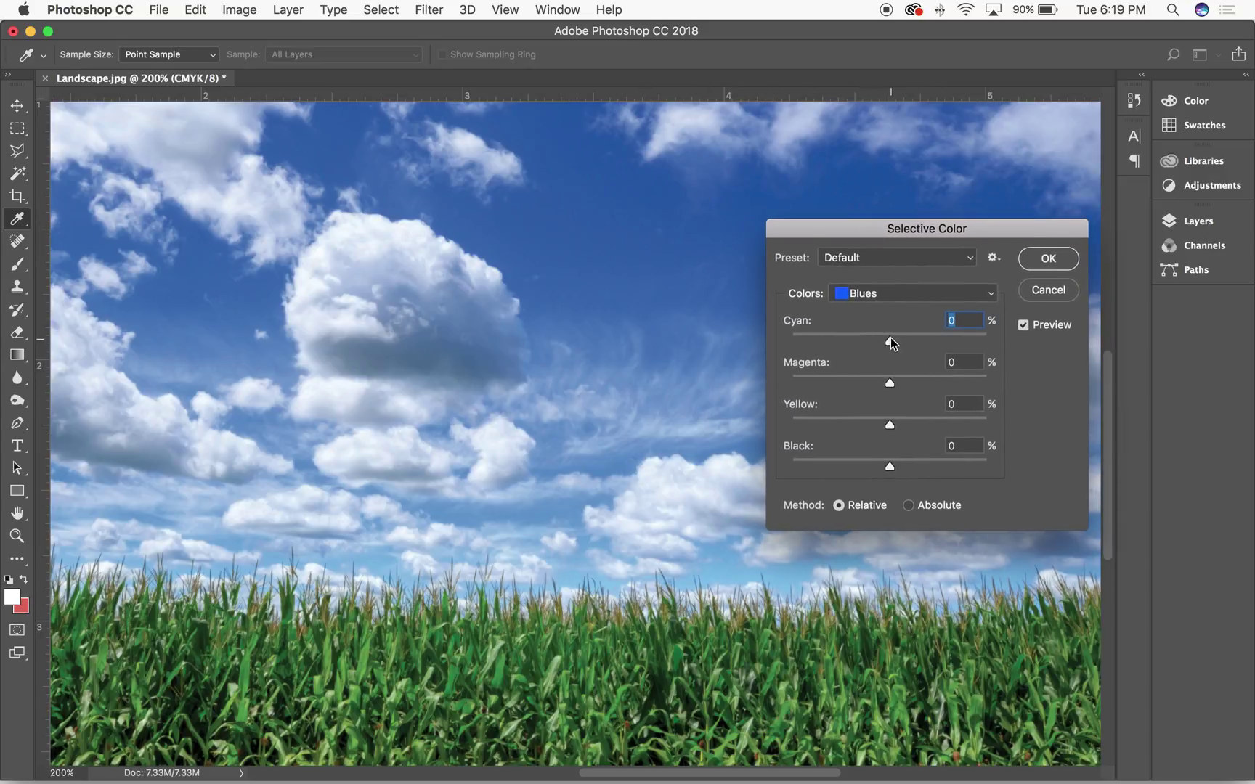
left_click_drag(891, 340, 912, 385)
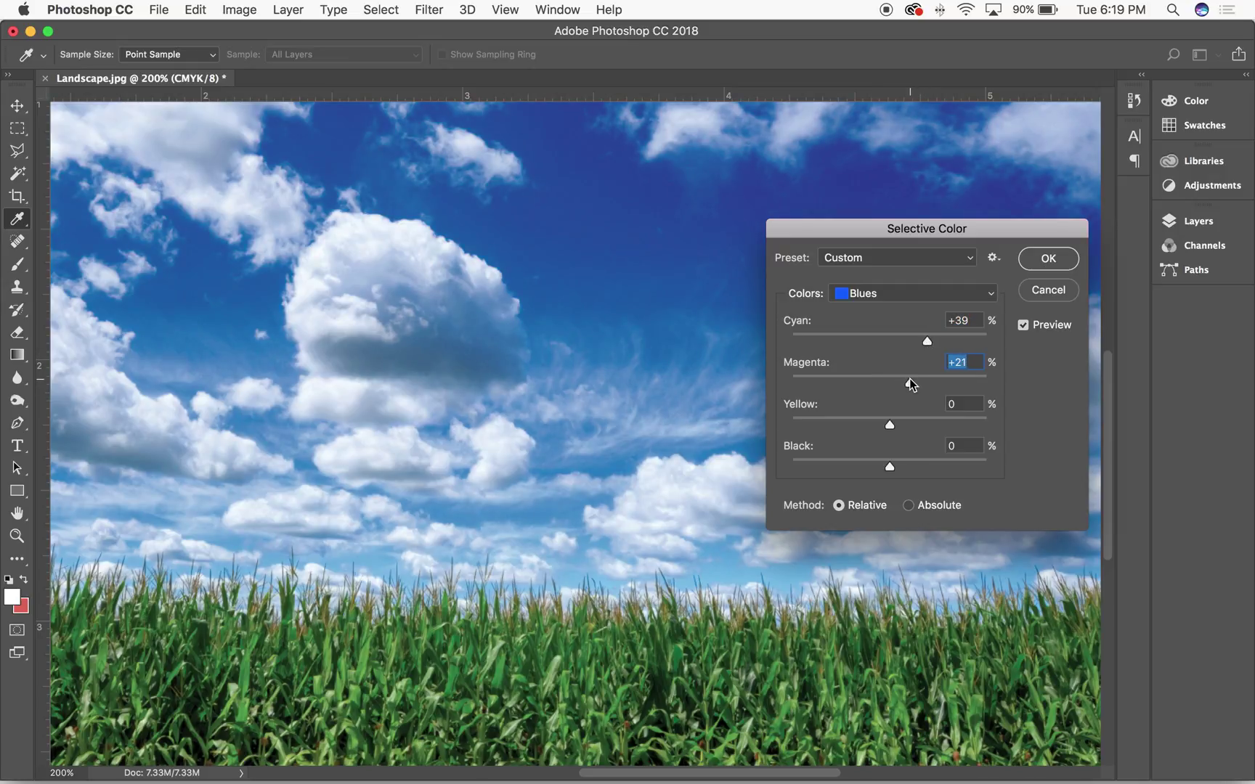
mouse_move(890, 466)
left_mouse_down()
mouse_move(862, 471)
mouse_move(923, 469)
mouse_move(892, 467)
left_mouse_up()
left_click_drag(977, 229, 931, 249)
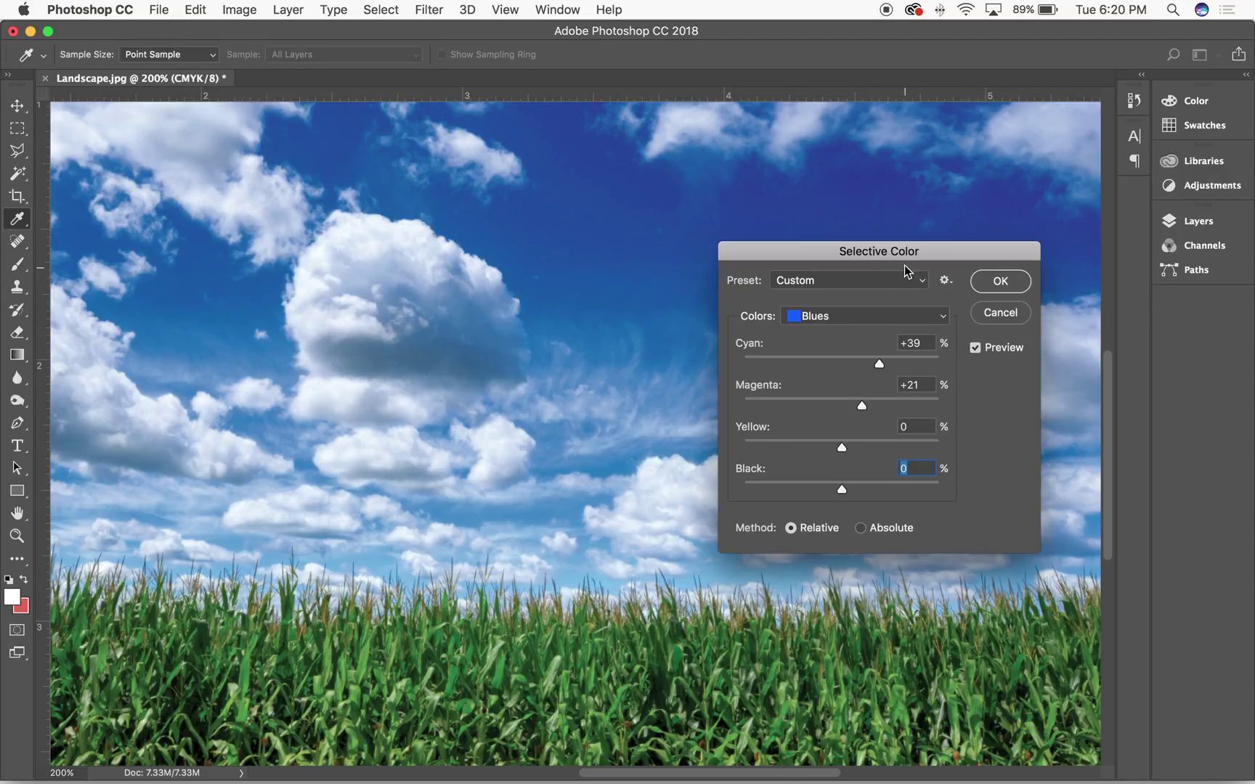
Step: Set the Cyans range's cyan amount to +40% in the Selective Color adjustment, checking the change against the unadjusted image
left_click(926, 289)
left_click(925, 283)
left_click(944, 318)
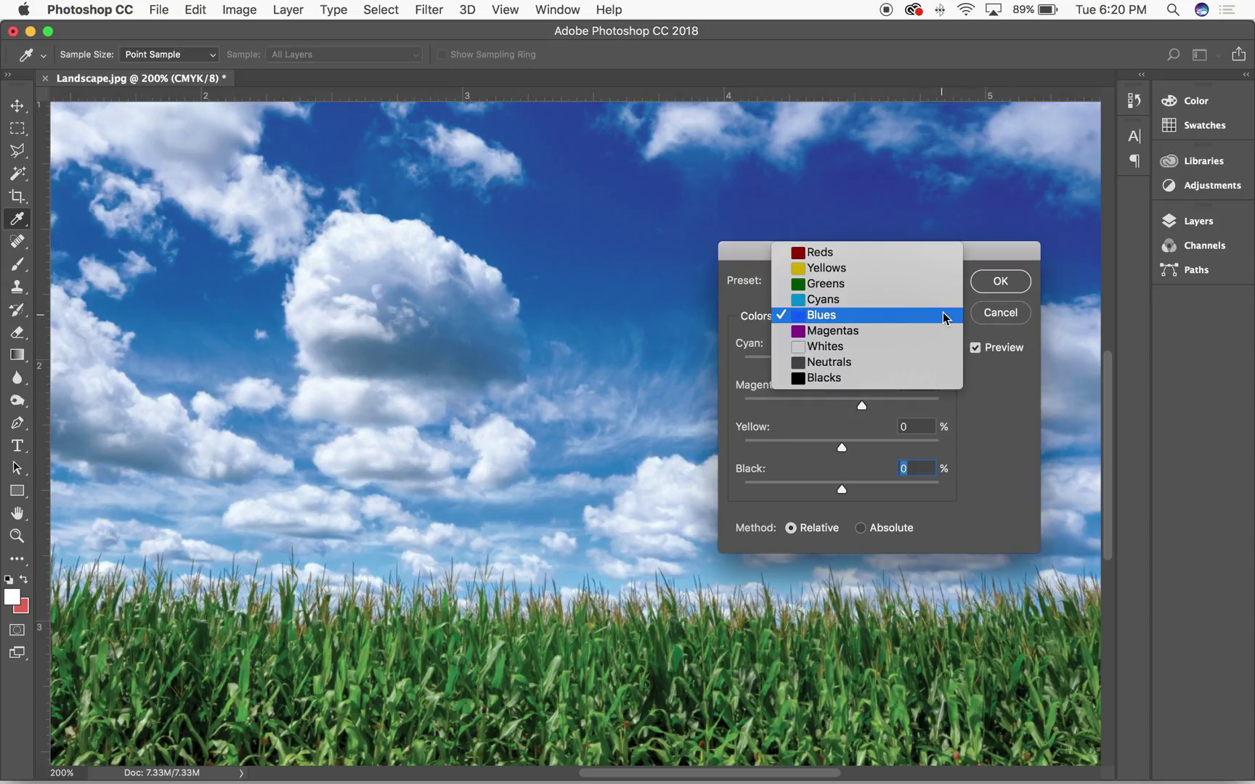
left_click(898, 306)
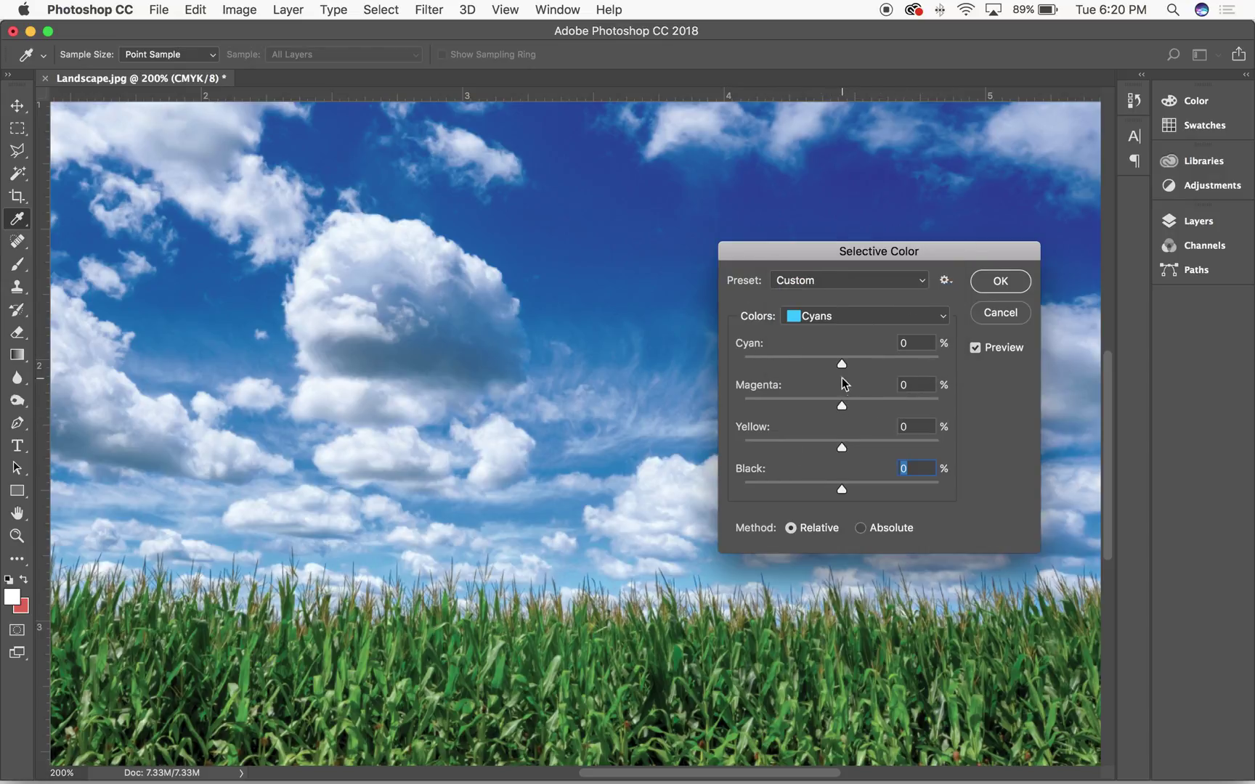
left_click_drag(843, 365, 881, 364)
left_click(975, 348)
left_click(976, 348)
left_click(976, 348)
left_click(975, 348)
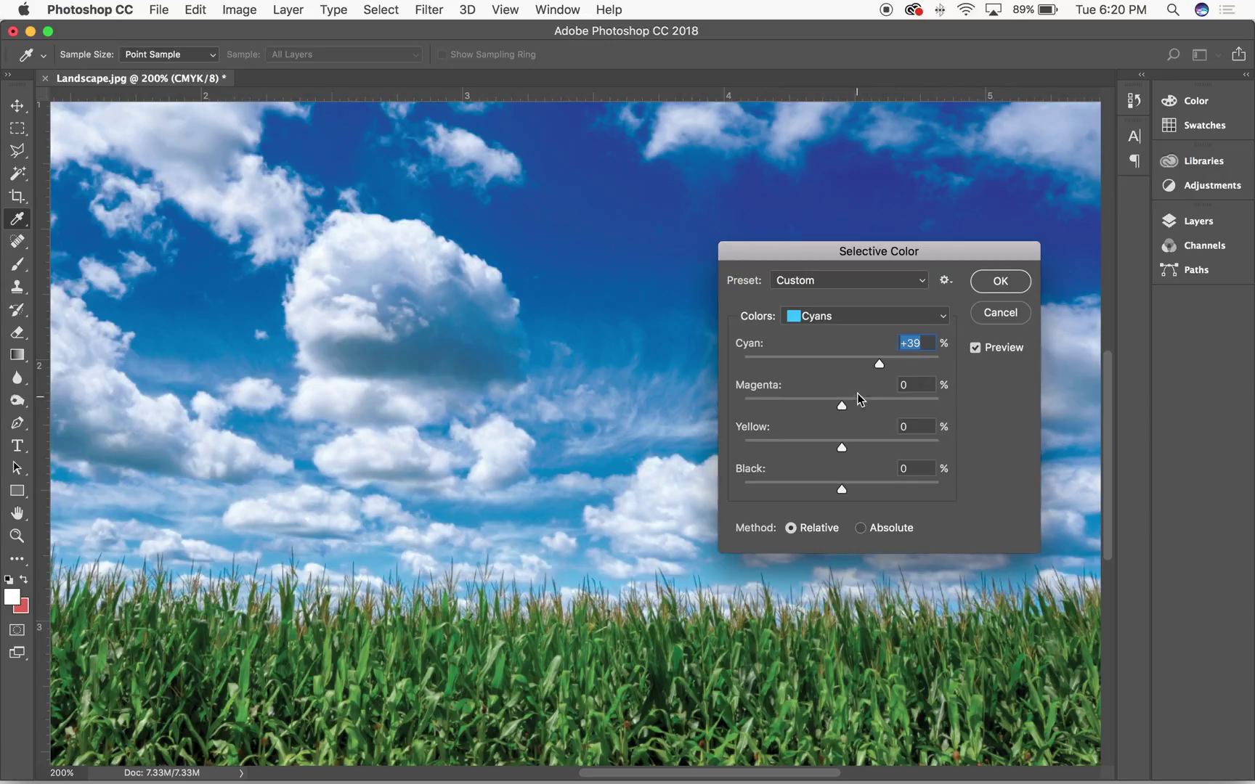
left_click_drag(857, 253, 739, 226)
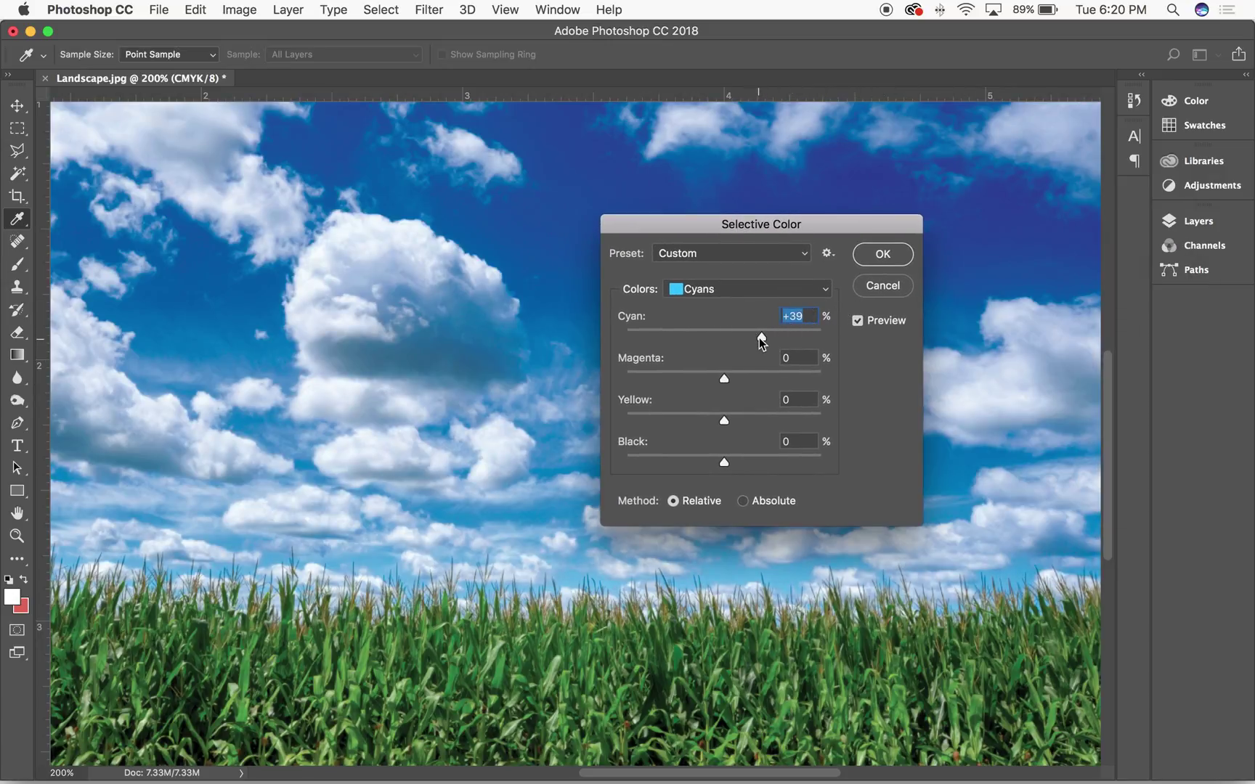
left_click_drag(761, 338, 763, 338)
left_click_drag(783, 221, 853, 224)
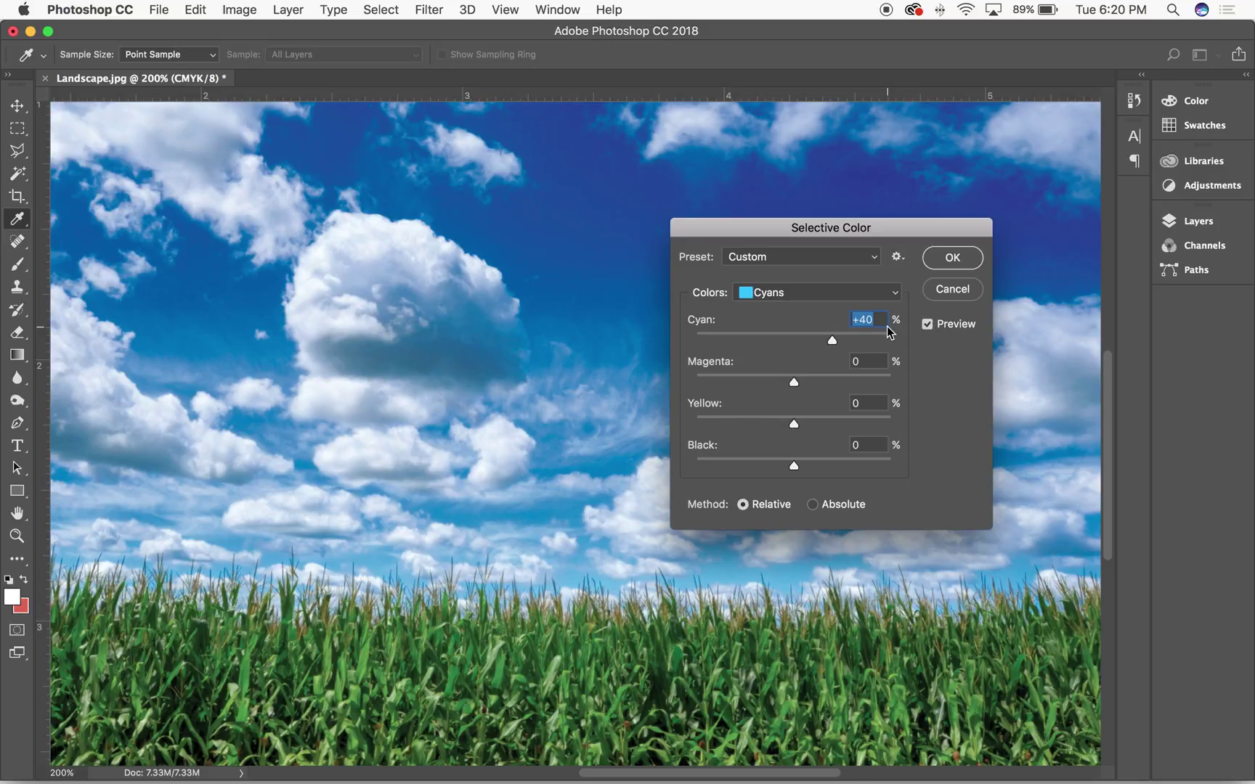
Step: Compare the sky with and without the Selective Color preview, and apply the adjustment
left_click(928, 324)
left_click(927, 325)
left_click(927, 325)
left_click(927, 325)
left_click(927, 325)
left_click(927, 325)
left_click(926, 325)
left_click(928, 325)
left_click(927, 324)
left_click(927, 325)
left_click(927, 325)
left_click(927, 325)
left_click(967, 260)
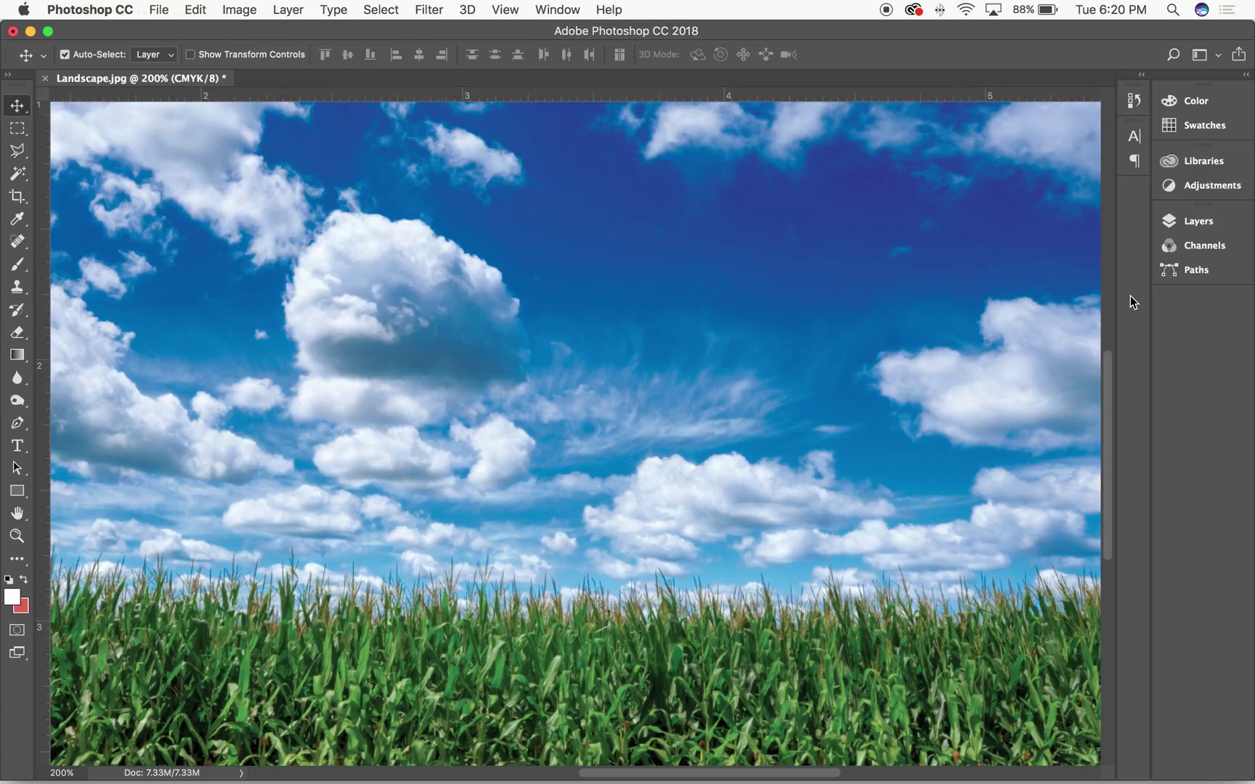
Step: Switch between the original snapshot and the Selective Color history state to compare the image, and inspect the corn field up close
key("super+1")
left_click(1135, 100)
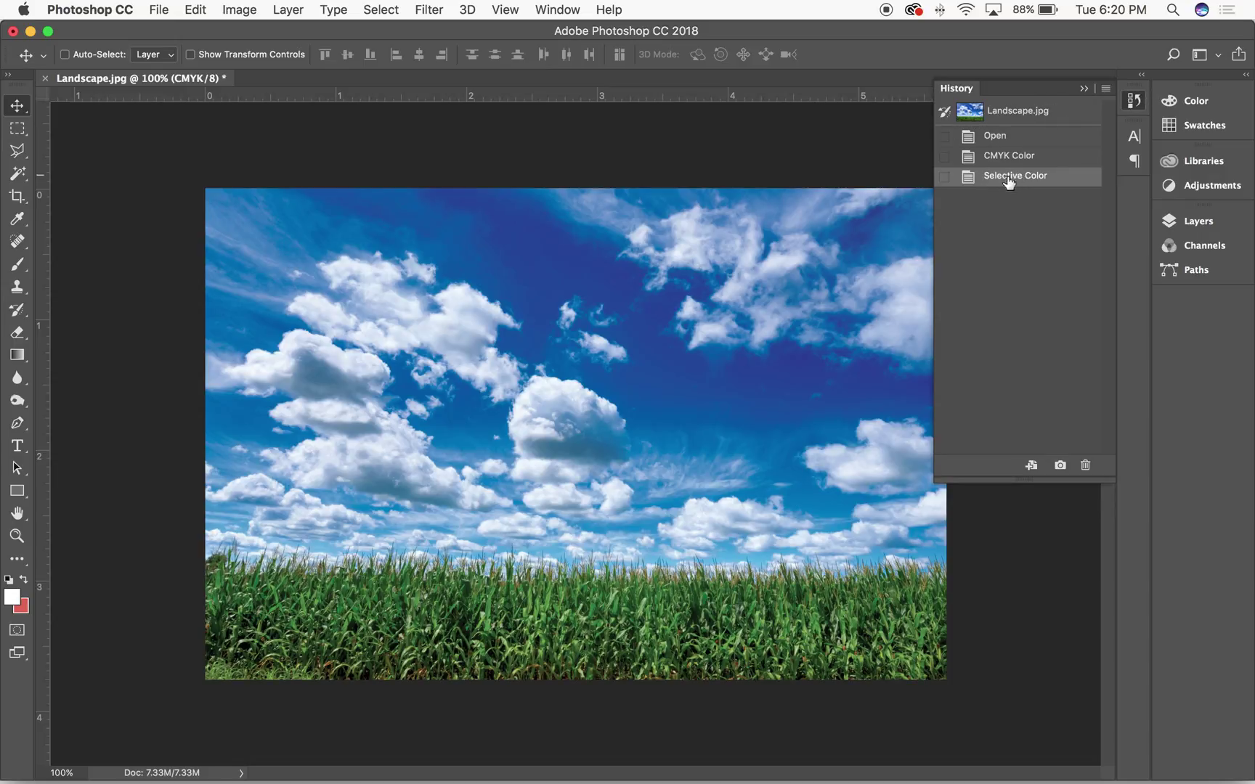
left_click(1028, 115)
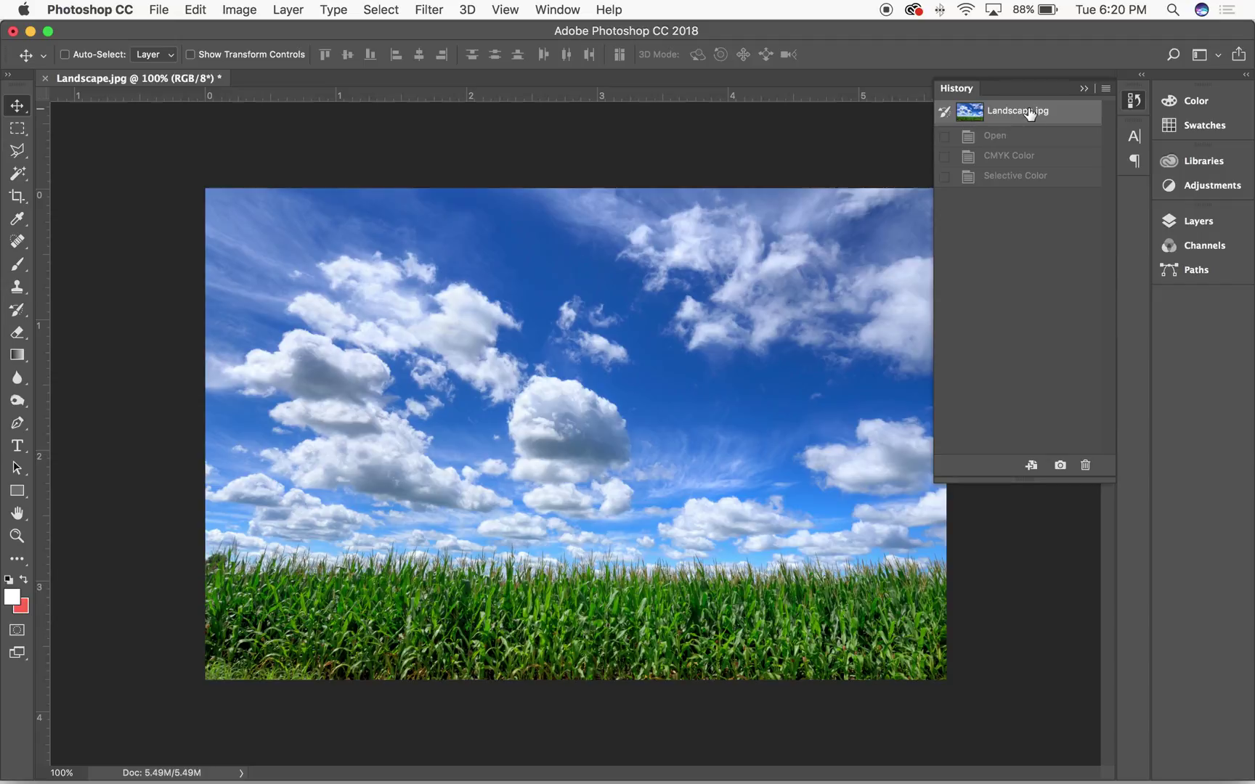
left_click(1014, 180)
left_click(1028, 115)
left_click(1028, 180)
left_click(1024, 115)
left_click(1030, 177)
left_click(1023, 114)
left_click(1027, 177)
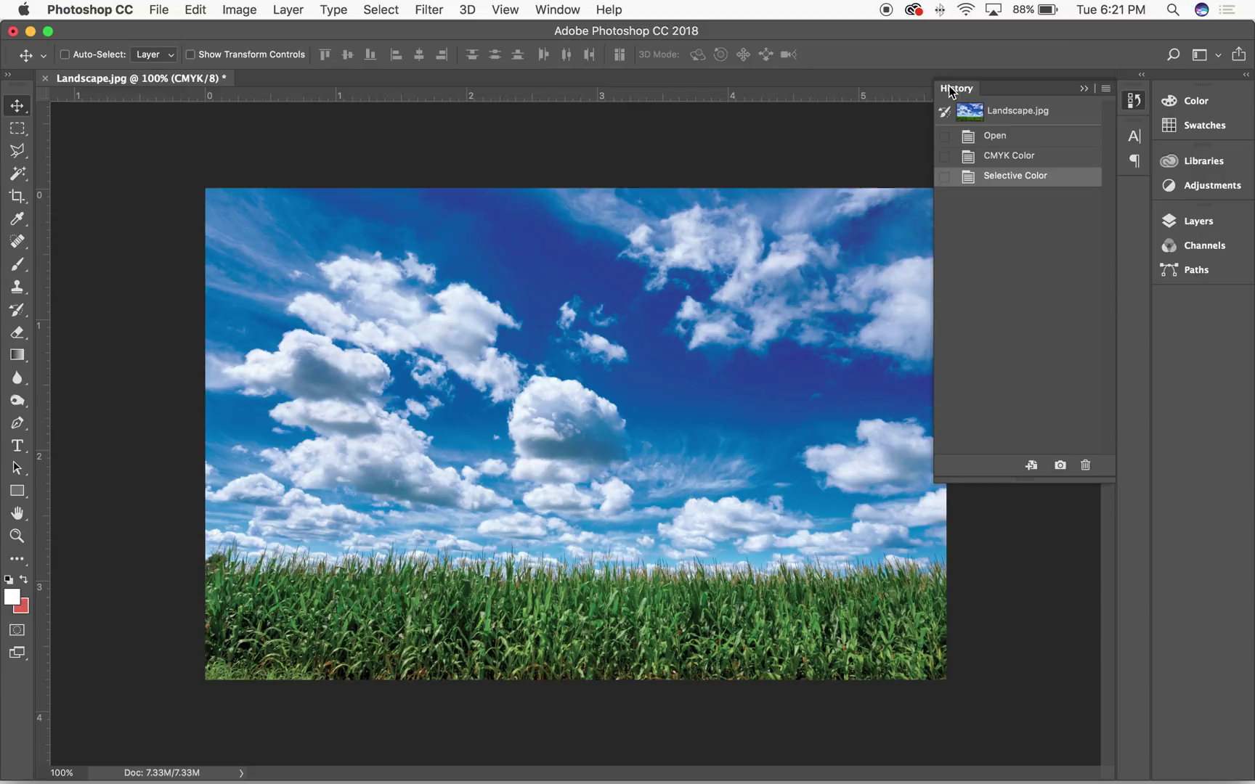
left_click(1023, 116)
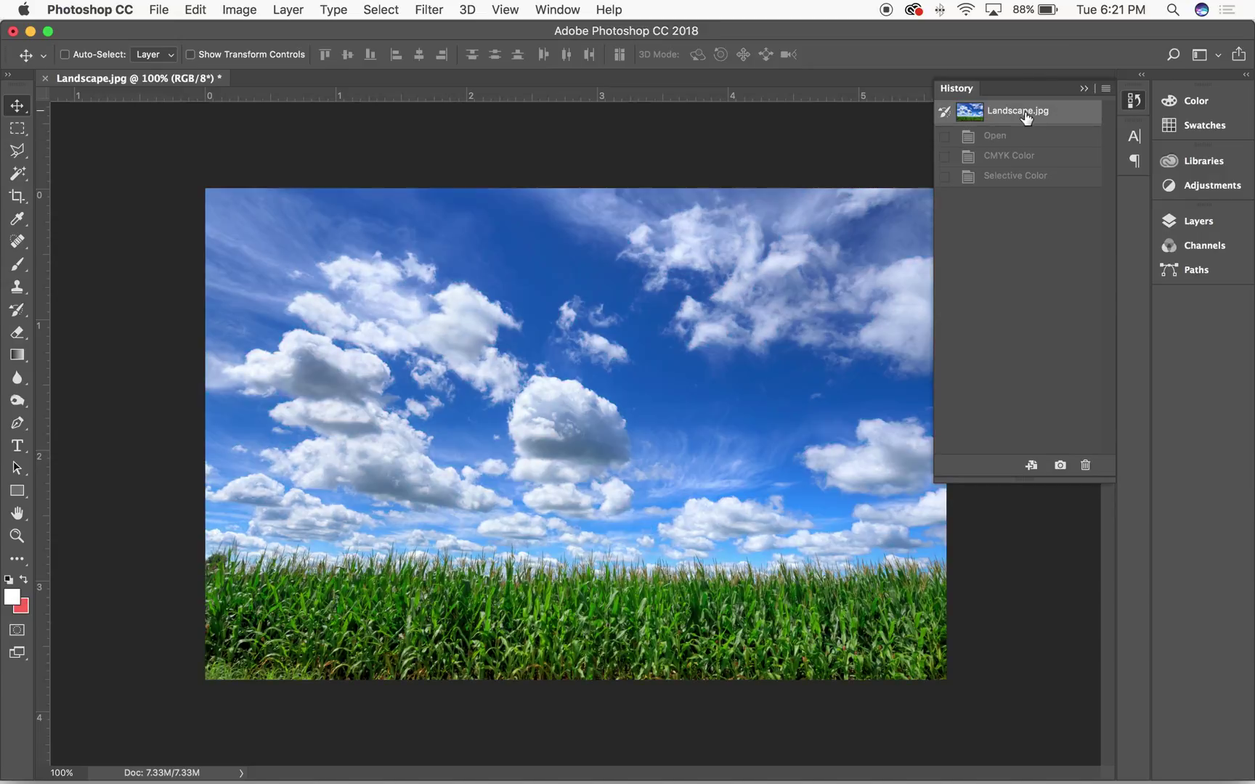
left_click(1005, 181)
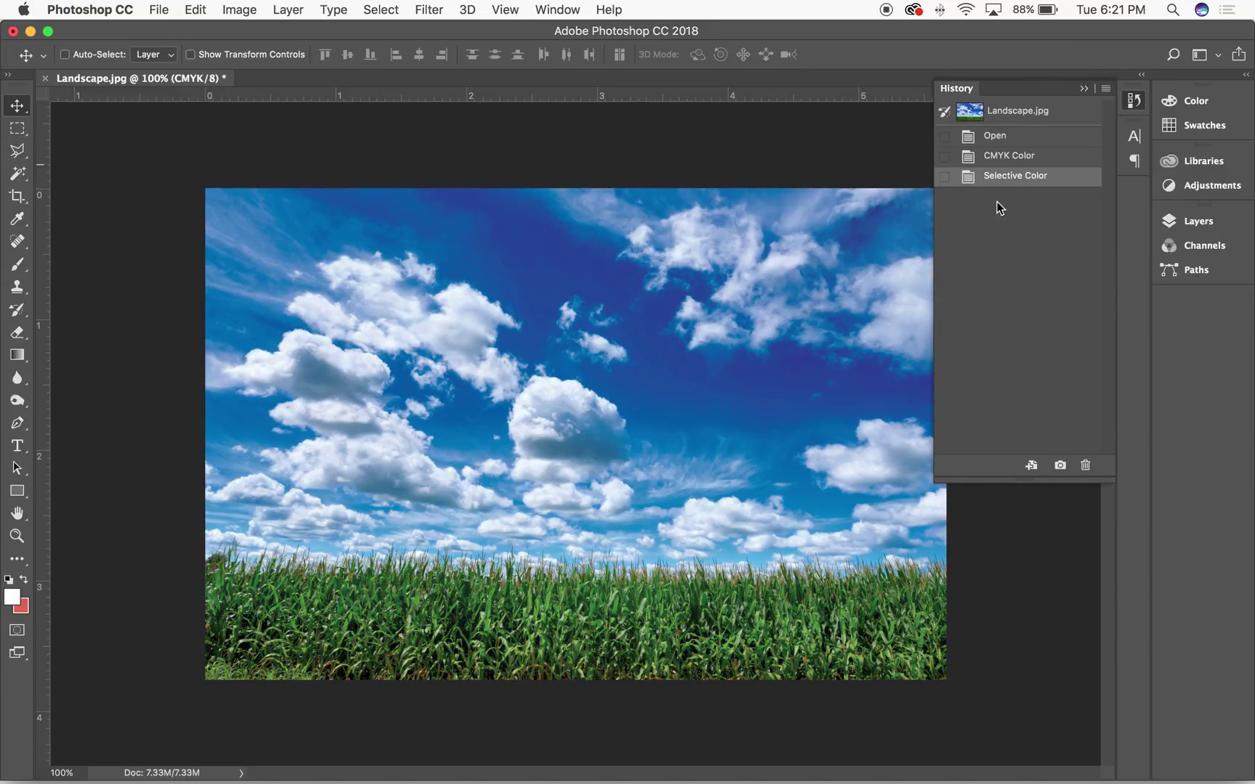
key("super+equal")
left_click_drag(854, 462, 855, 200)
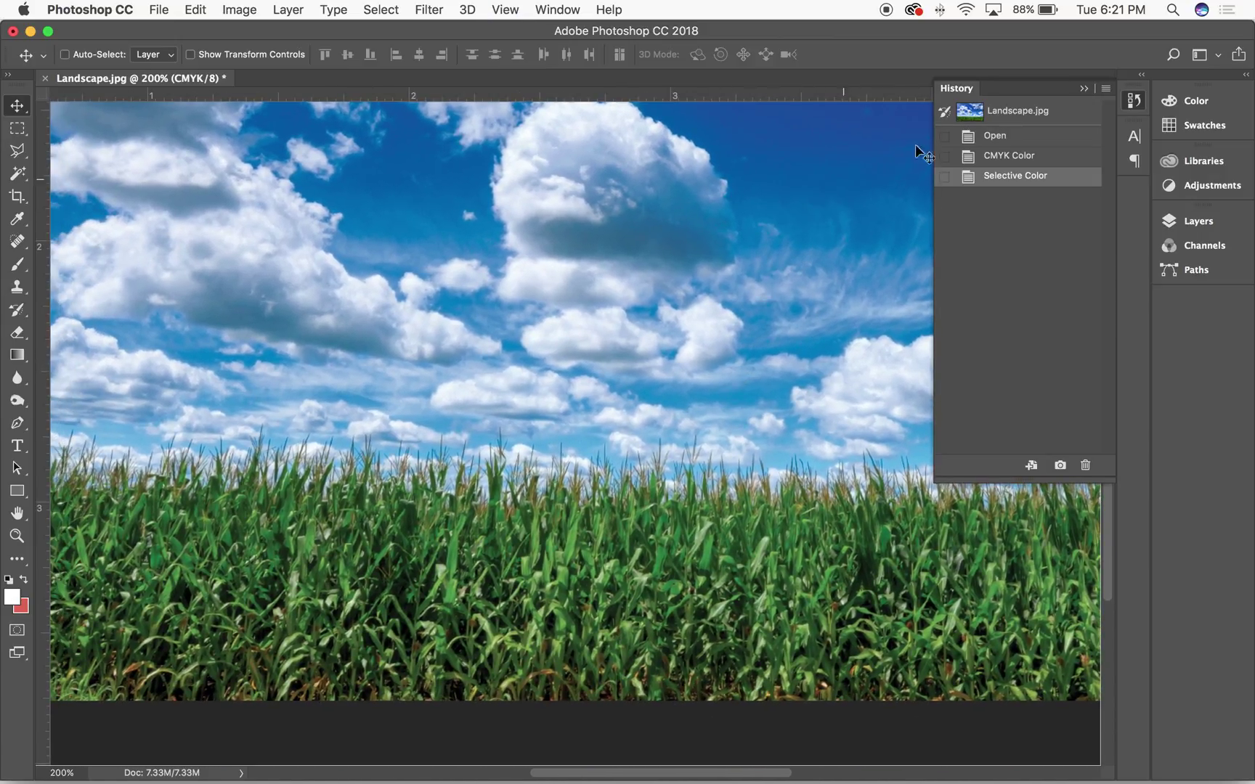
left_click(1085, 88)
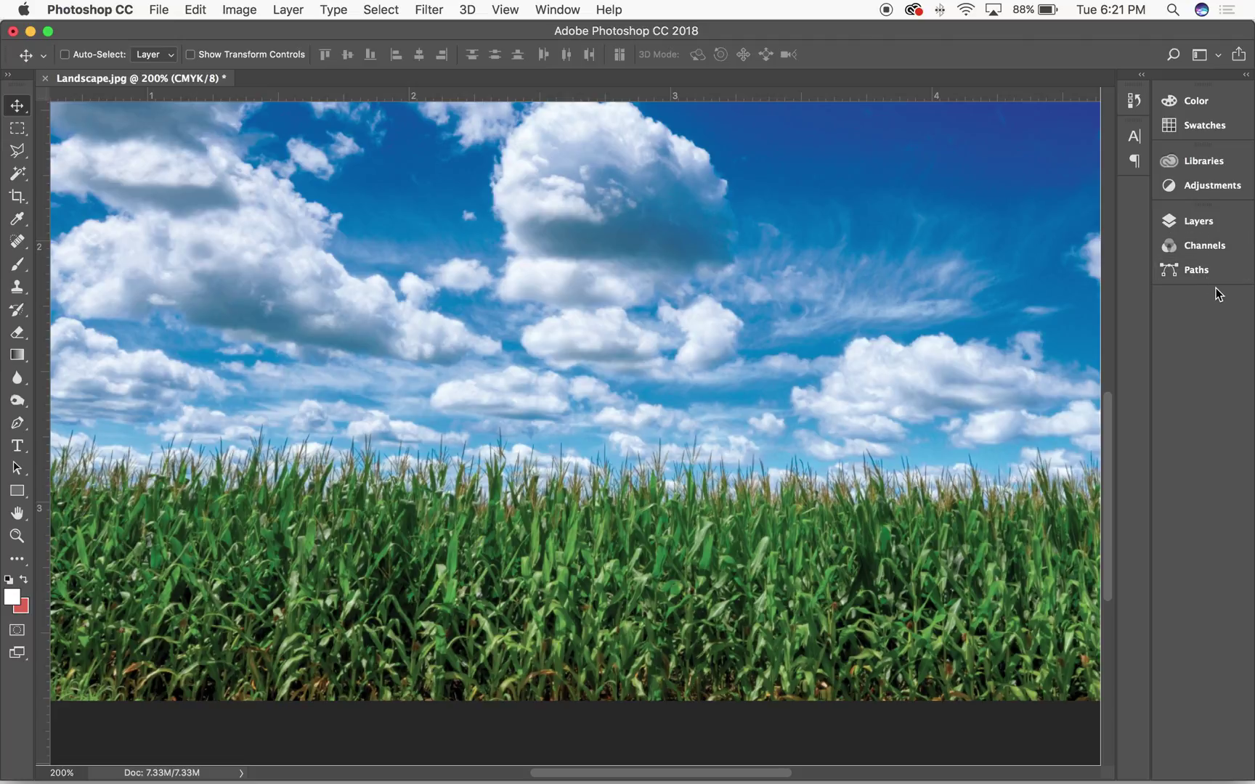
Step: Start another Selective Color adjustment on the image and set the Greens range to +32% cyan and +30% yellow
left_click(1201, 222)
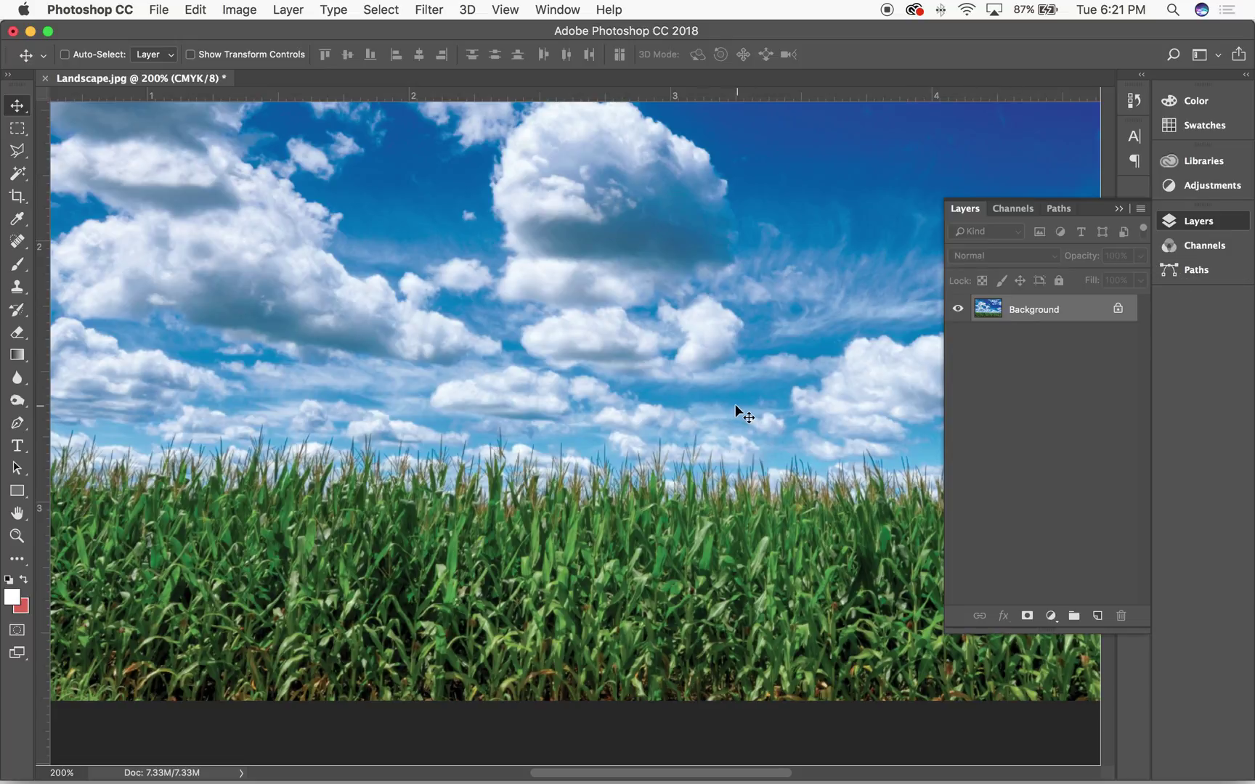
left_click(398, 9)
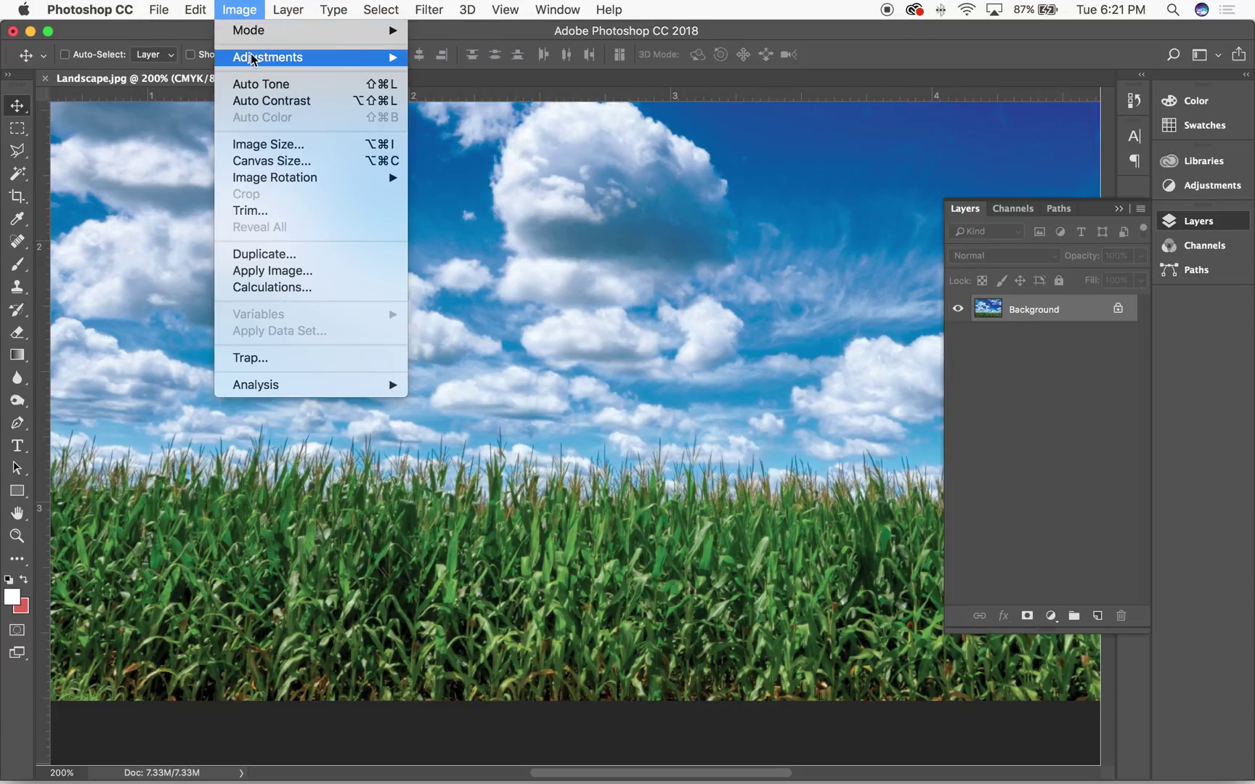
mouse_move(253, 59)
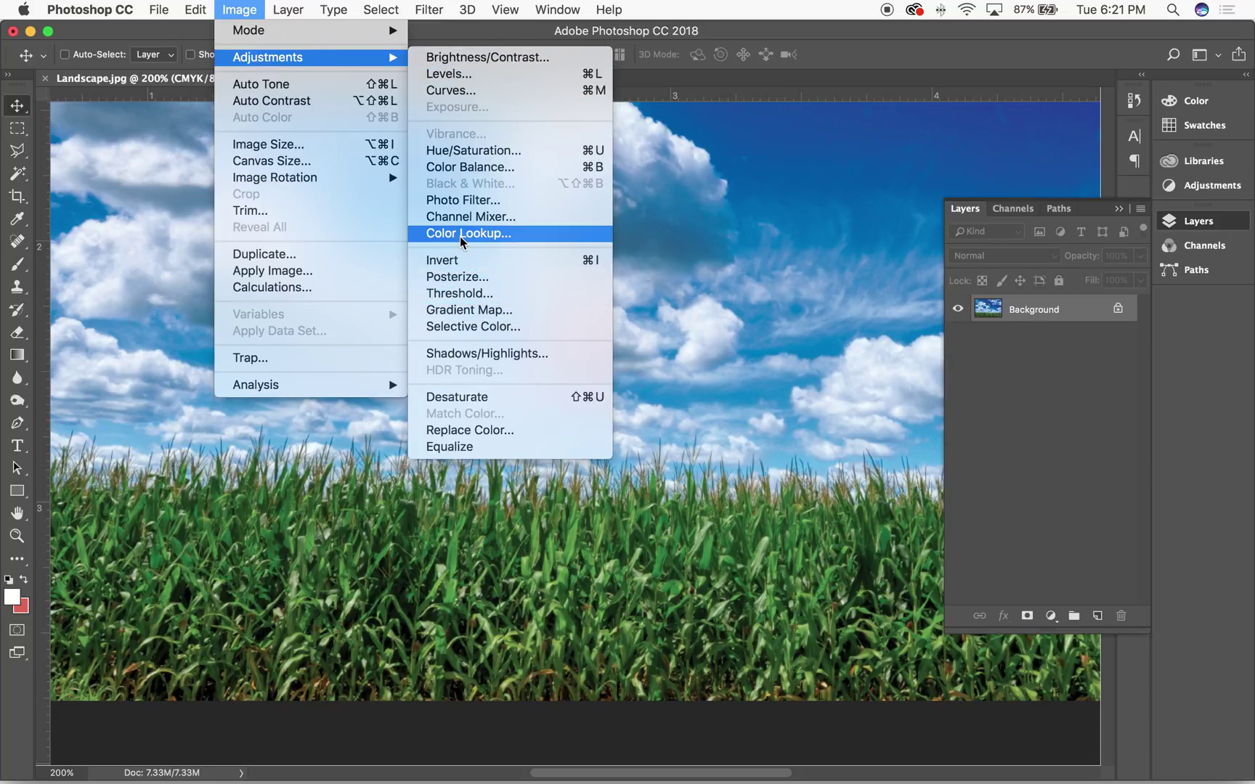
left_click(448, 328)
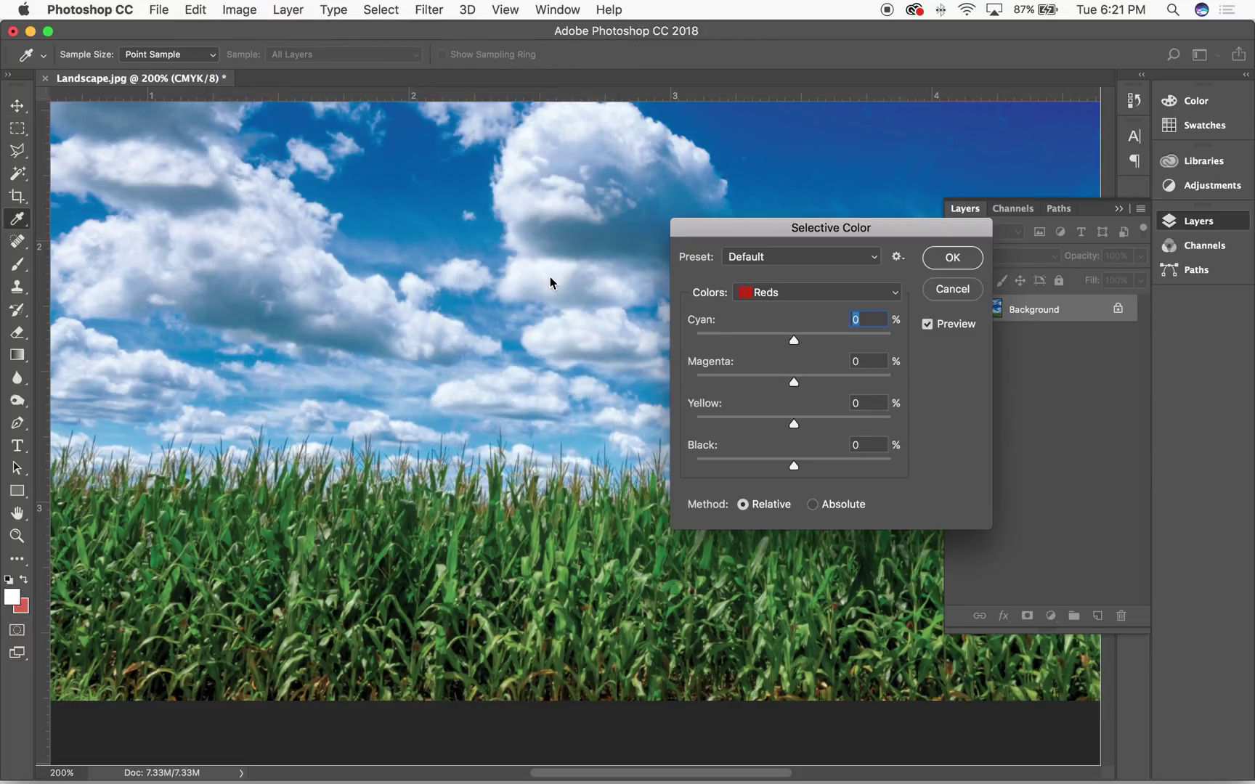
left_click(894, 296)
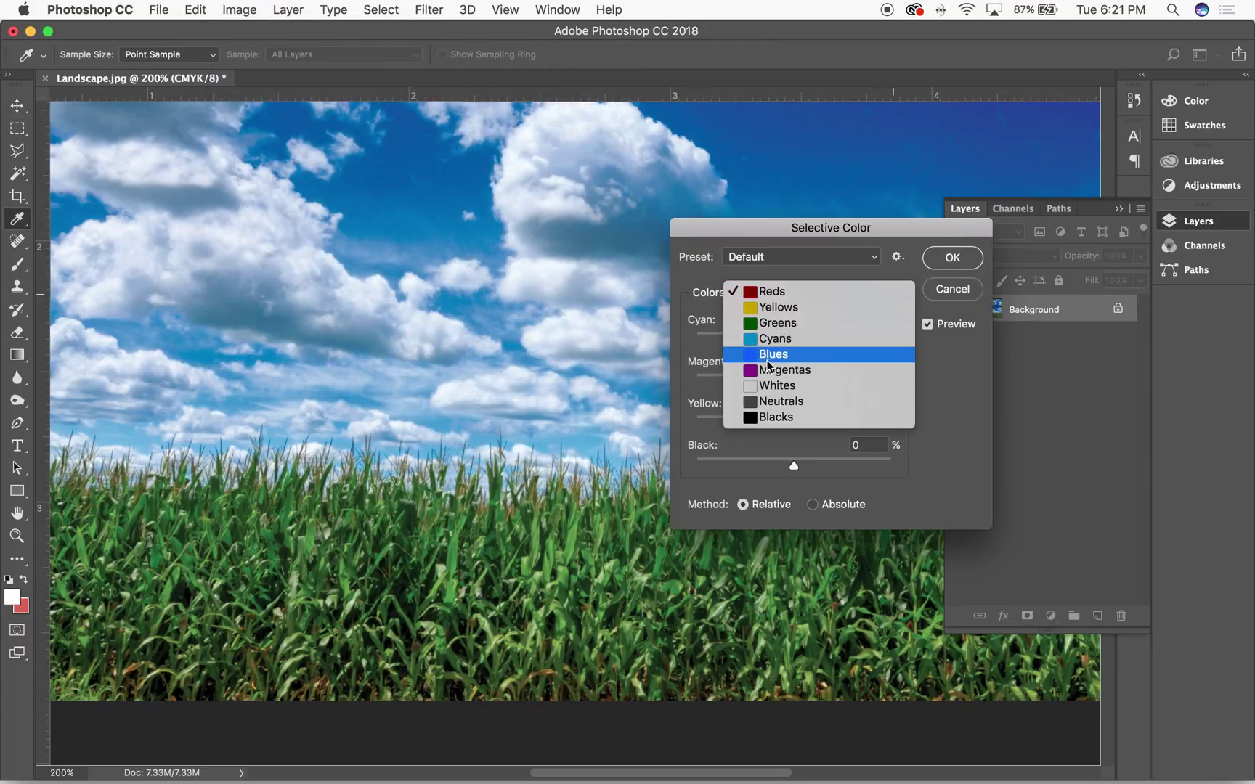
left_click(803, 322)
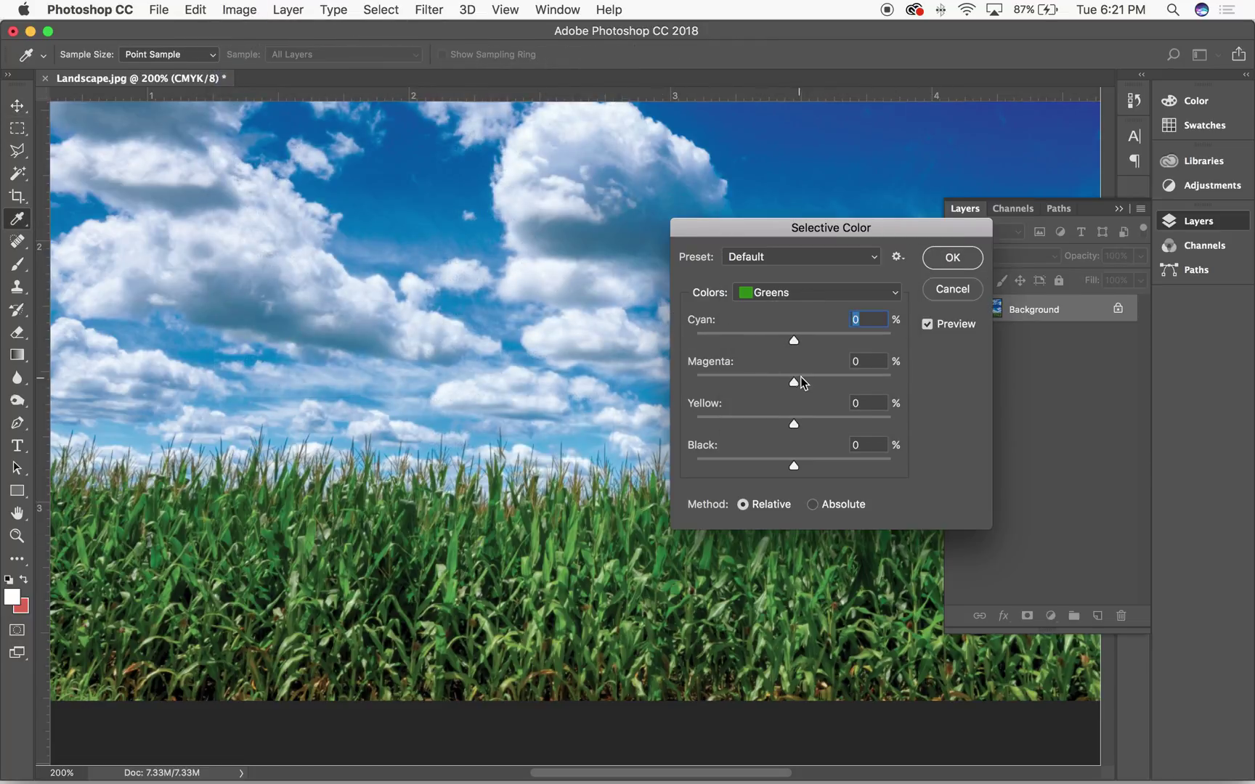
left_click_drag(795, 341, 824, 341)
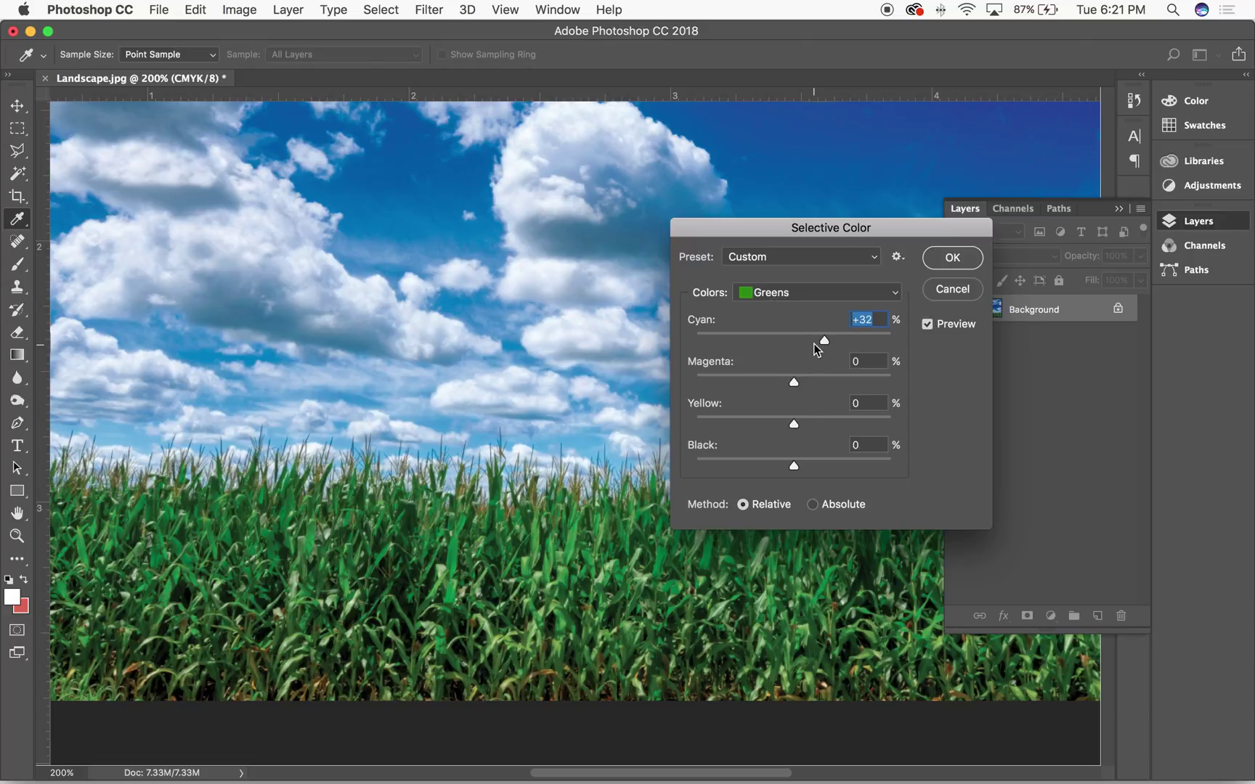
left_click_drag(795, 428, 823, 421)
Step: Compare the corn field with and without the Greens adjustment using the Selective Color preview
left_click(927, 324)
left_click(927, 325)
left_click(927, 326)
left_click(928, 327)
left_click(927, 325)
left_click(928, 326)
left_click(927, 325)
left_click(928, 326)
left_click(927, 325)
left_click(928, 325)
left_click(928, 326)
left_click(927, 326)
left_click(927, 326)
left_click(928, 326)
left_click(932, 327)
left_click(932, 326)
left_click(934, 328)
left_click(933, 327)
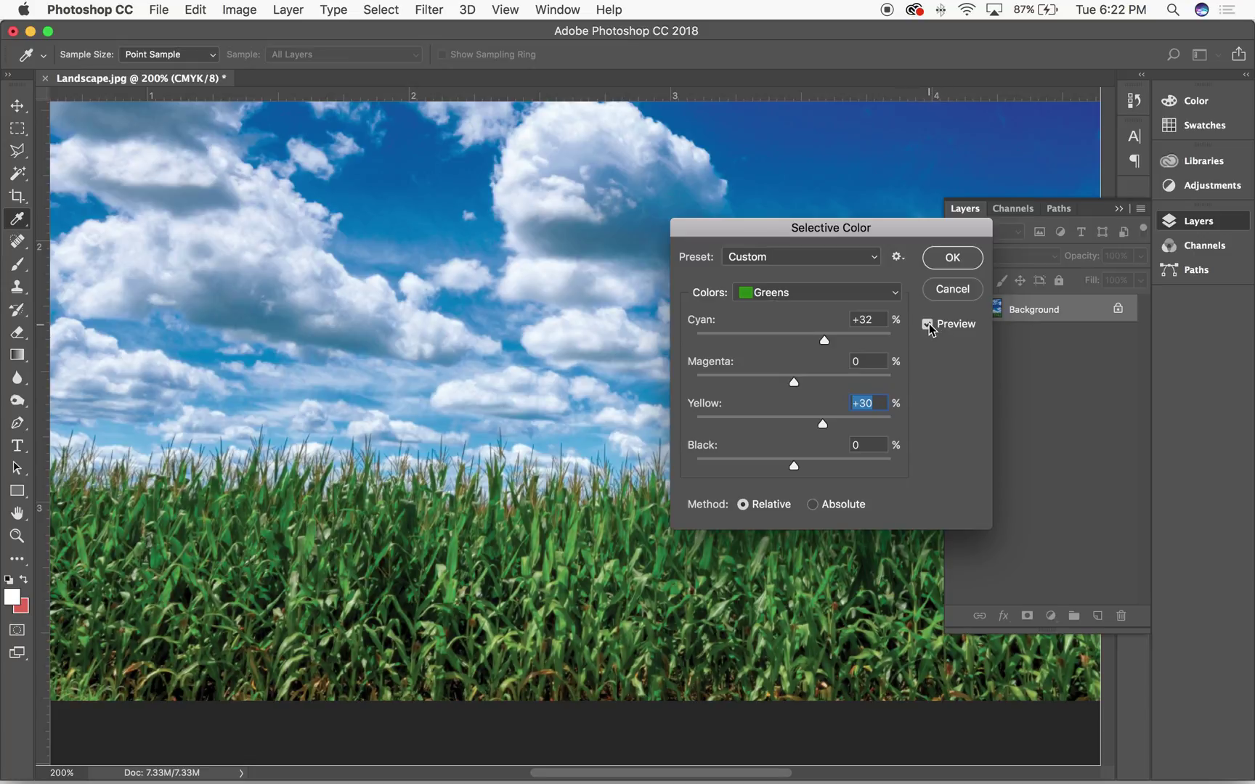
left_click(932, 327)
left_click(931, 327)
left_click(932, 327)
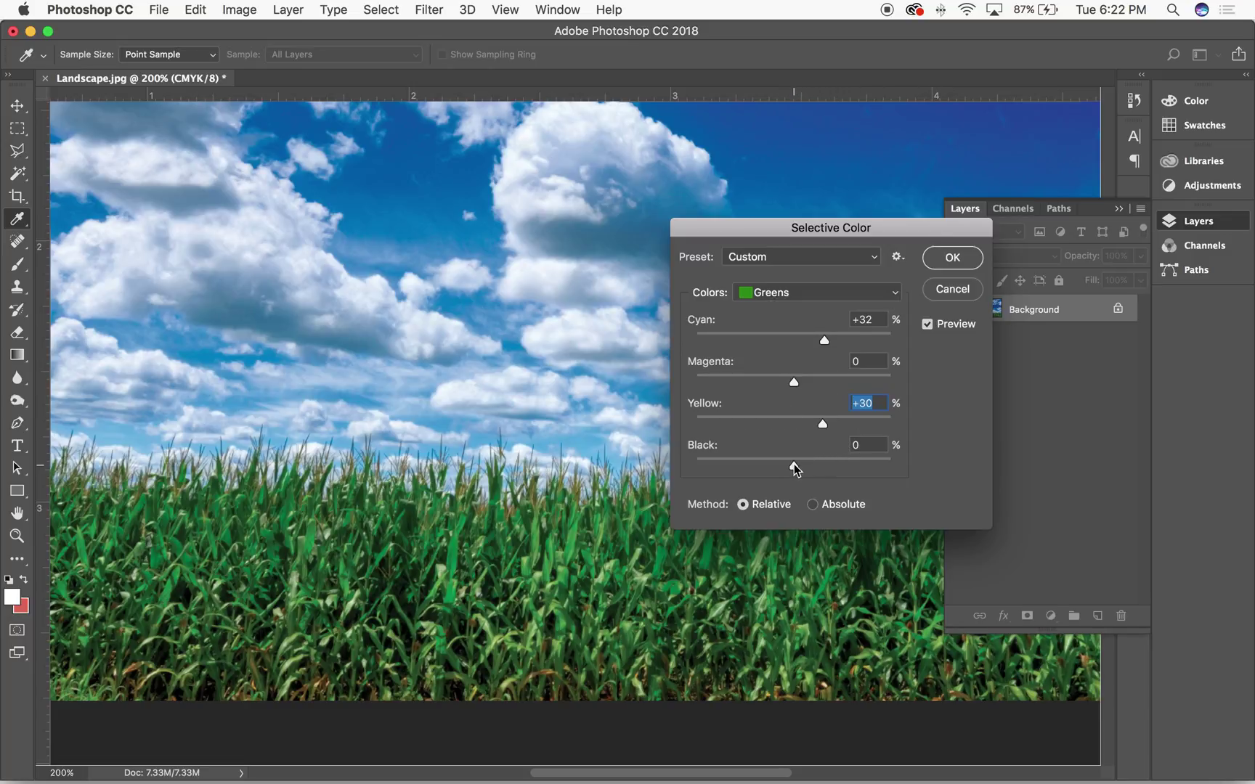
Step: Set the Greens range's black amount to +62%, check it against the unadjusted image, and apply the Selective Color adjustment
left_click_drag(796, 468, 856, 468)
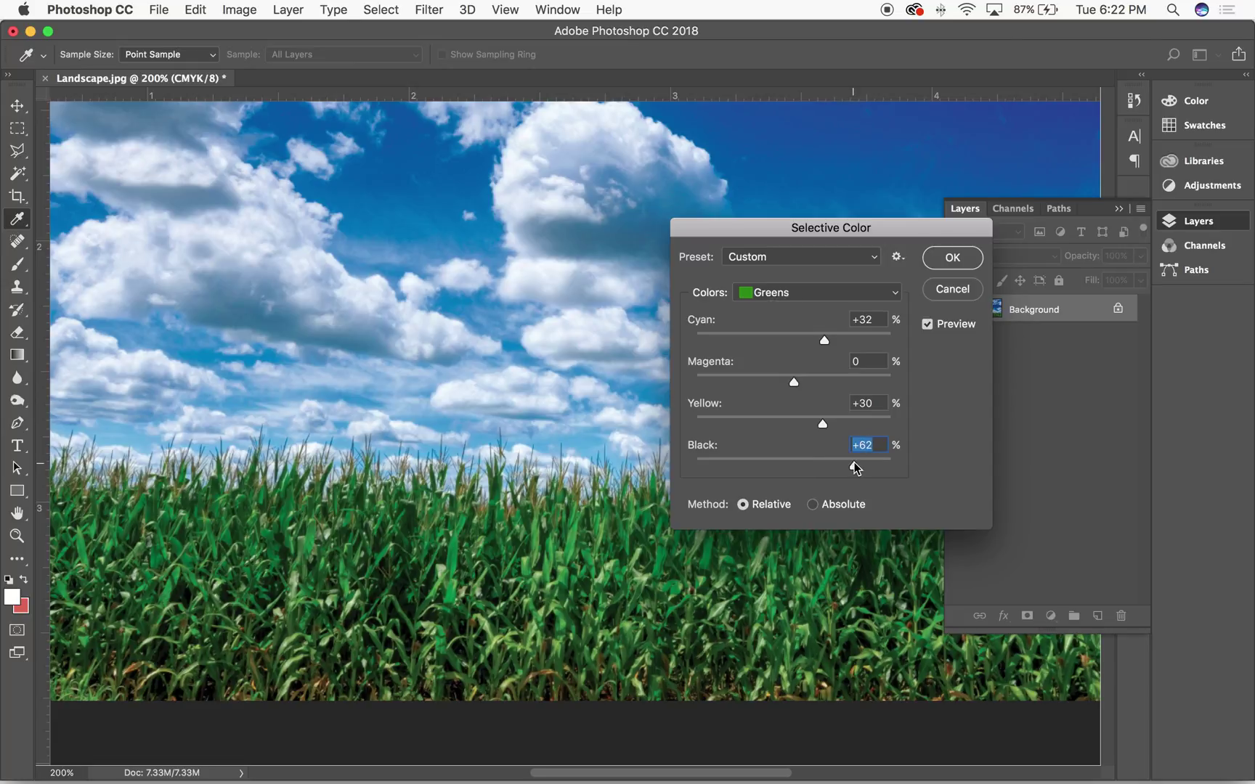
left_click(928, 325)
left_click(929, 324)
left_click(928, 324)
left_click(928, 324)
left_click(928, 325)
left_click(928, 324)
left_click(928, 325)
left_click(929, 324)
left_click(928, 324)
left_click(928, 324)
left_click(928, 324)
left_click(954, 260)
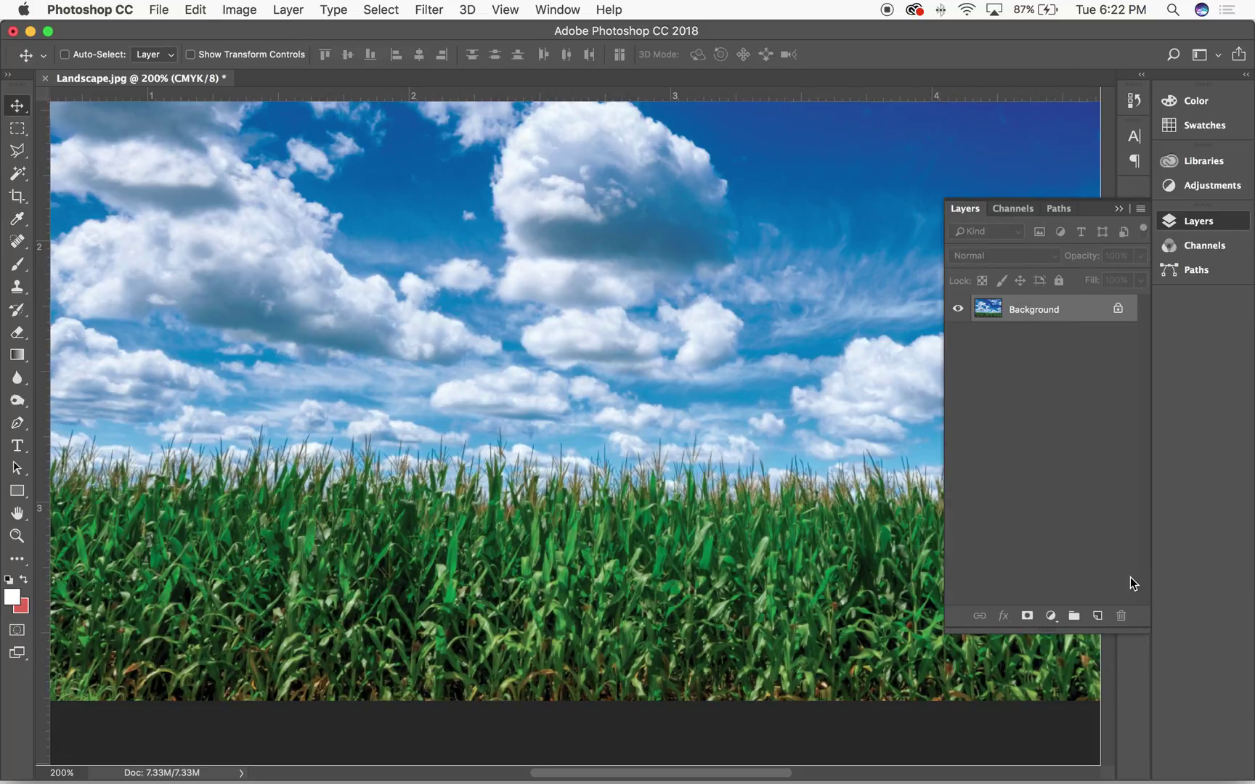
Step: Compare the whole image between the original Landscape.jpg snapshot and the last Selective Color history state
key("super+minus")
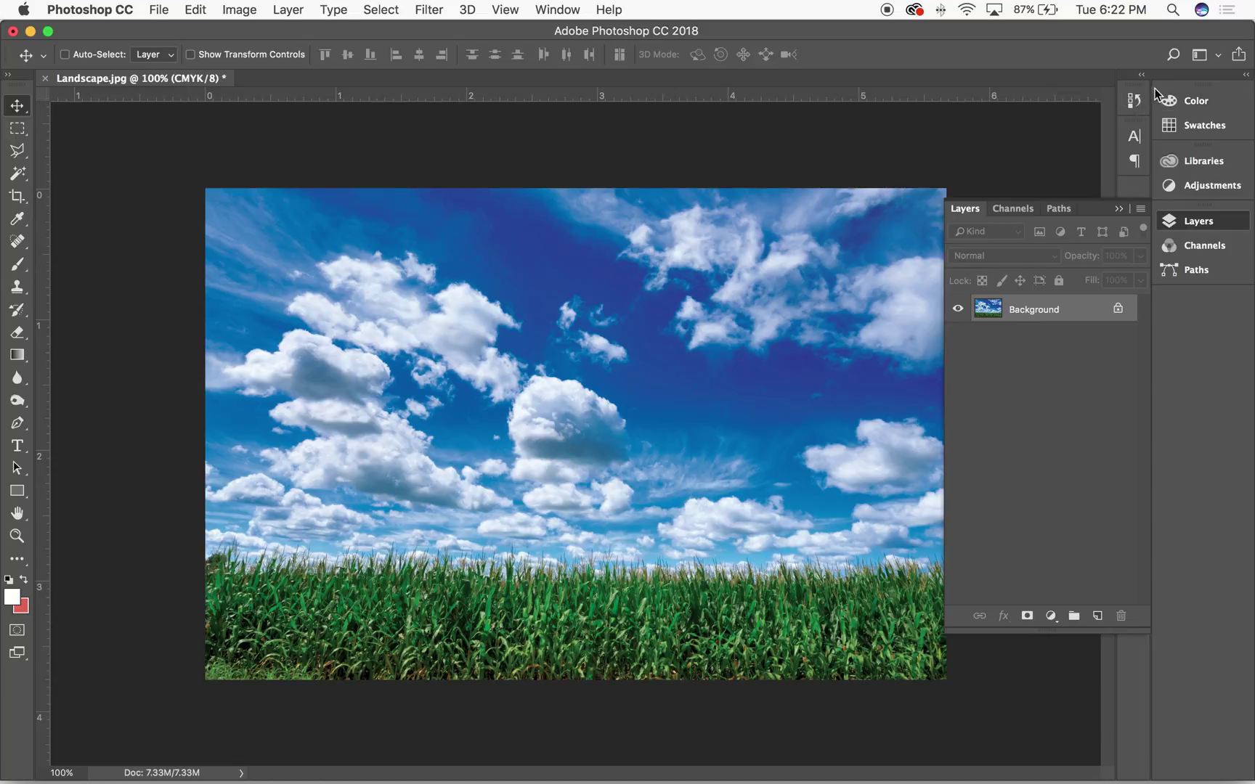
left_click(1132, 103)
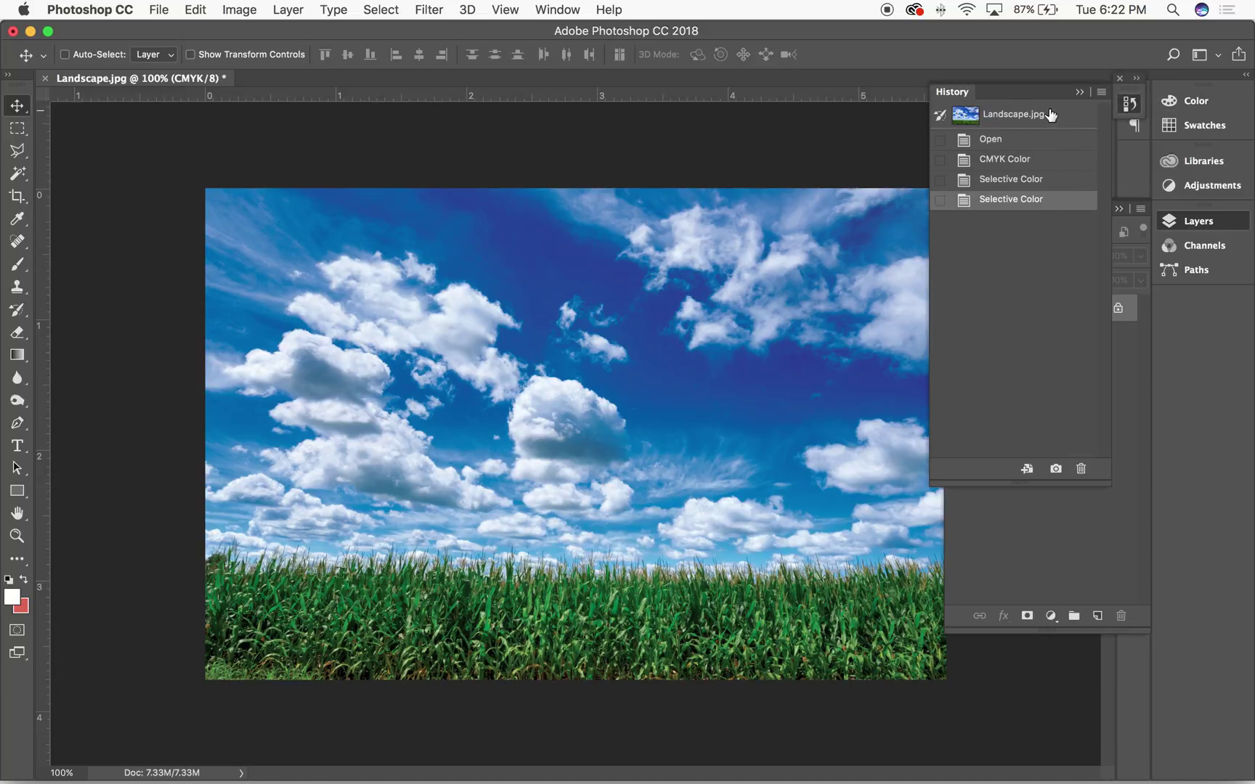
left_click(1053, 116)
left_click(1037, 198)
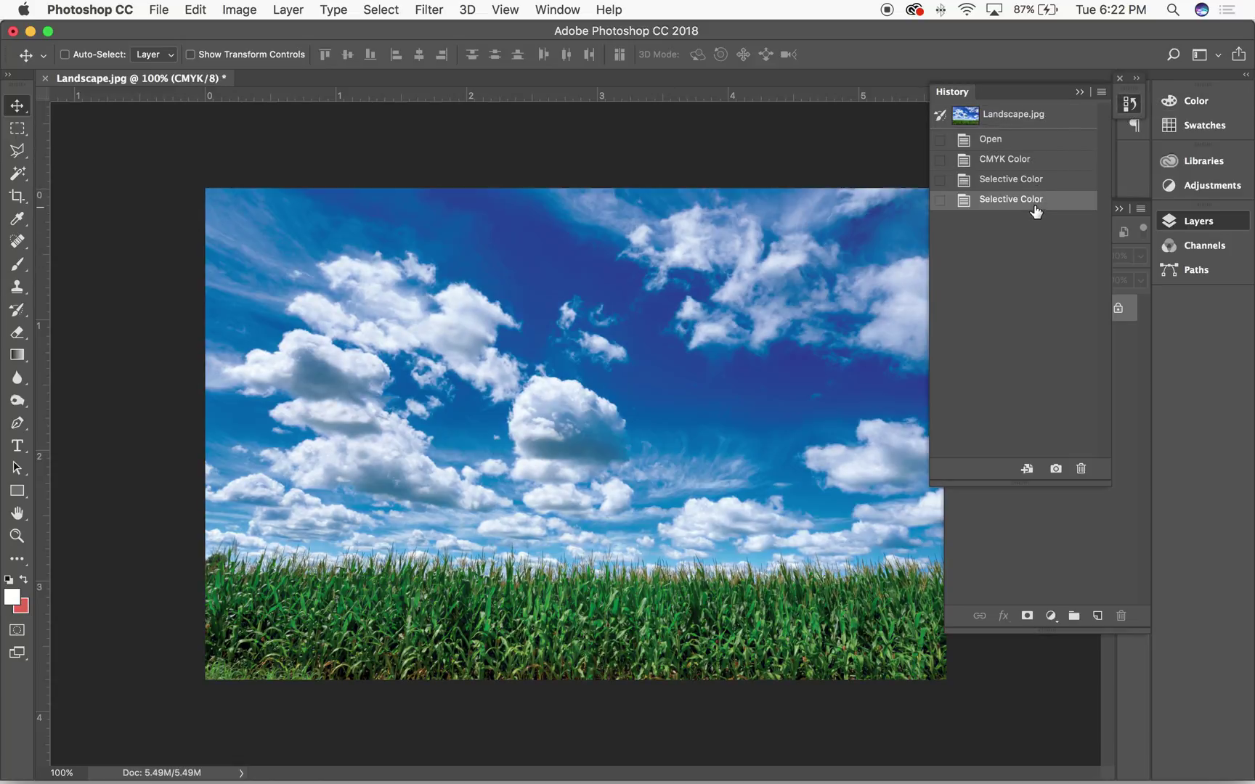
left_click(1031, 119)
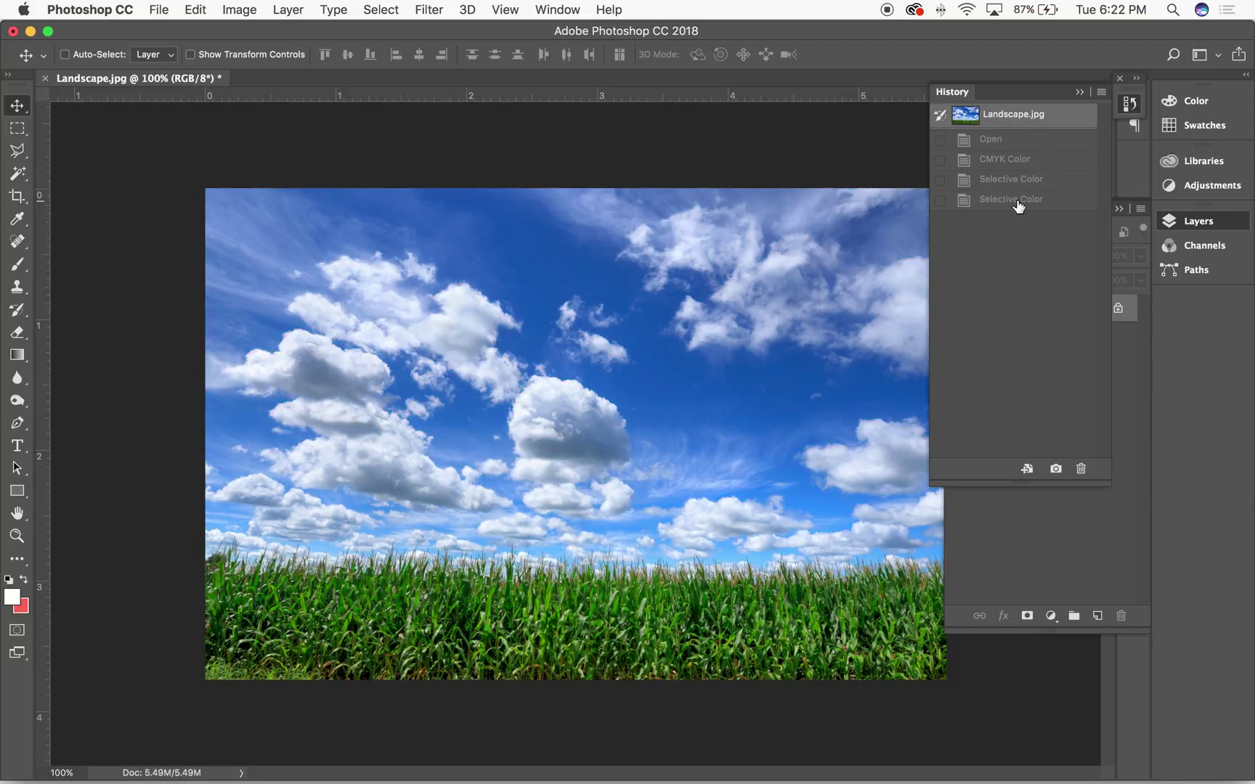
left_click(1018, 203)
left_click(1009, 117)
left_click(1012, 203)
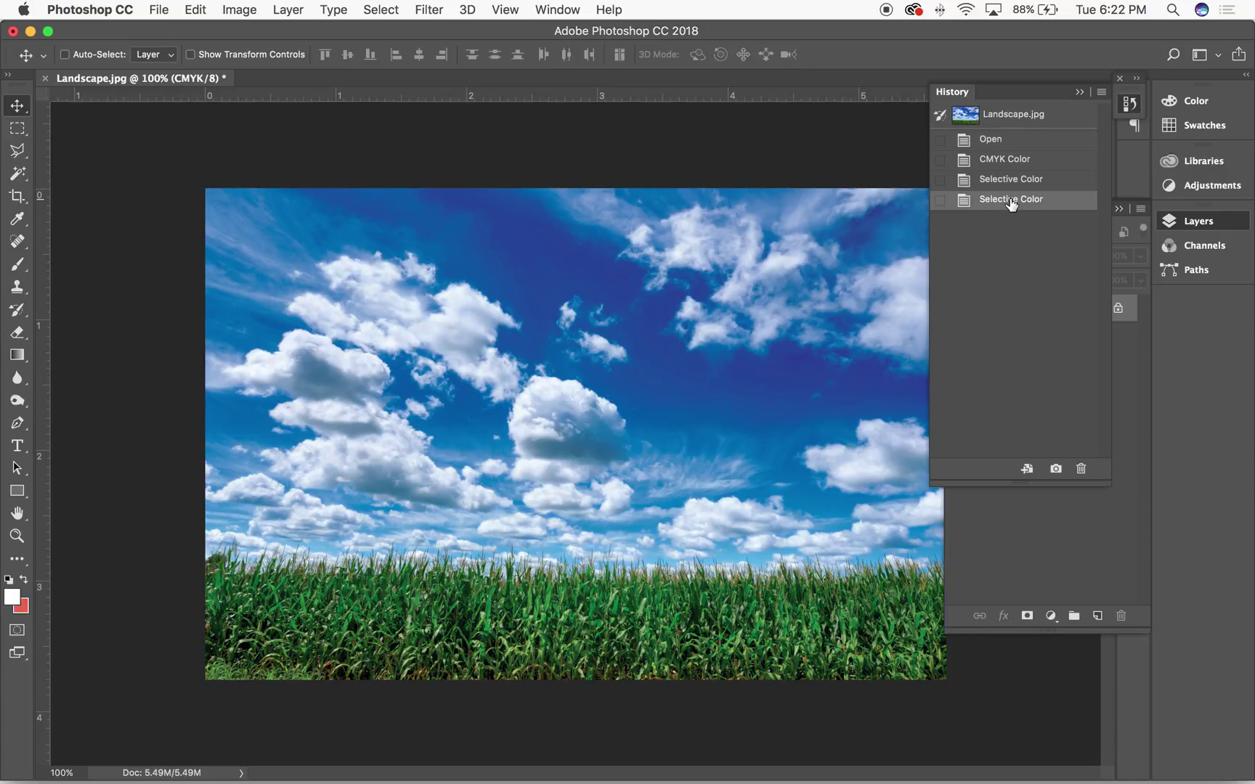
Step: Compare the plain CMYK Color history state with the last Selective Color state
left_click(1006, 160)
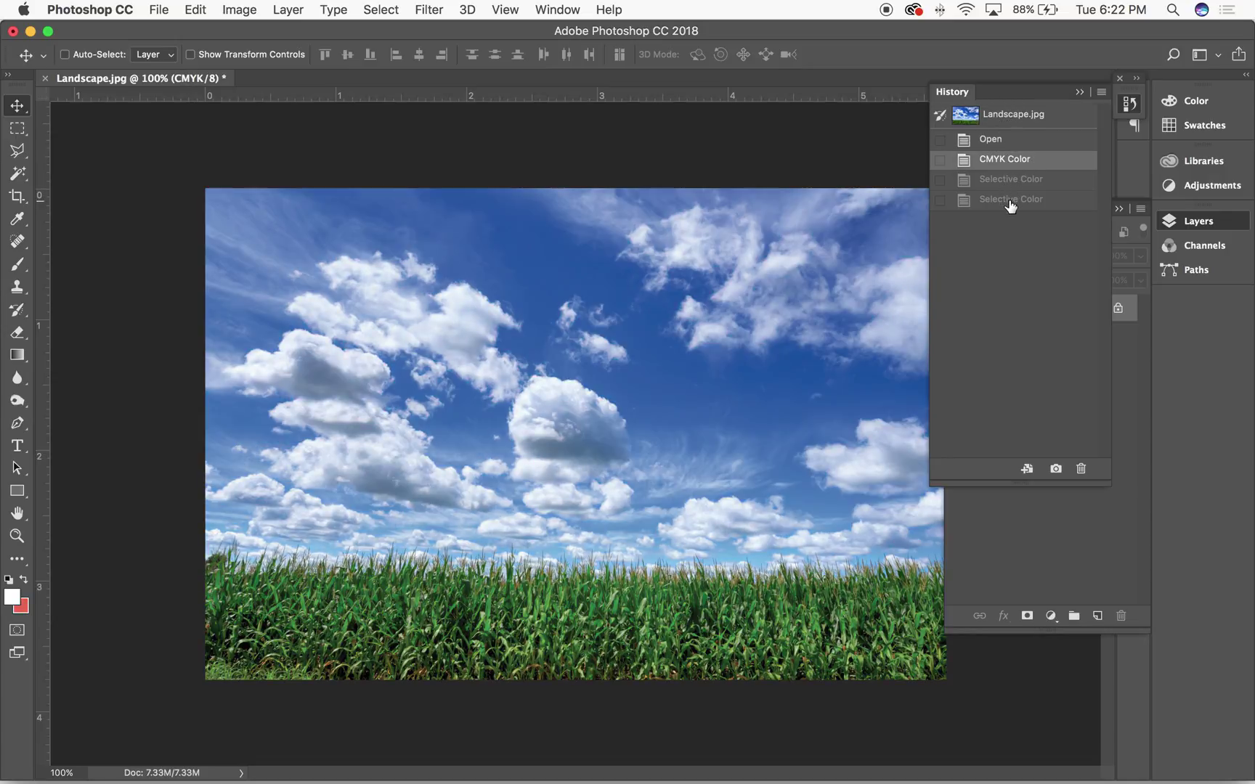
left_click(1010, 201)
left_click(1020, 161)
left_click(1022, 205)
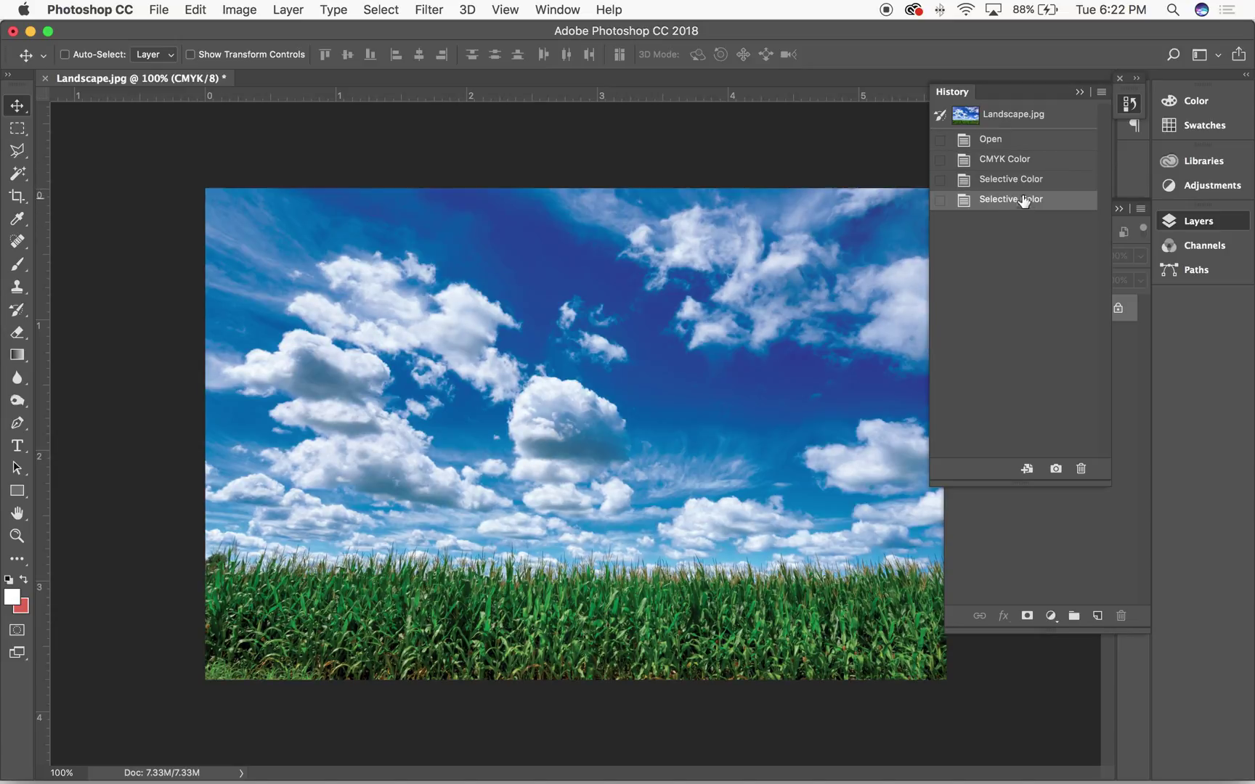
Step: Group History with Character and Paragraph, and repeatedly step back to the Open state and return to the last Selective Color state
left_click_drag(1039, 93, 1135, 103)
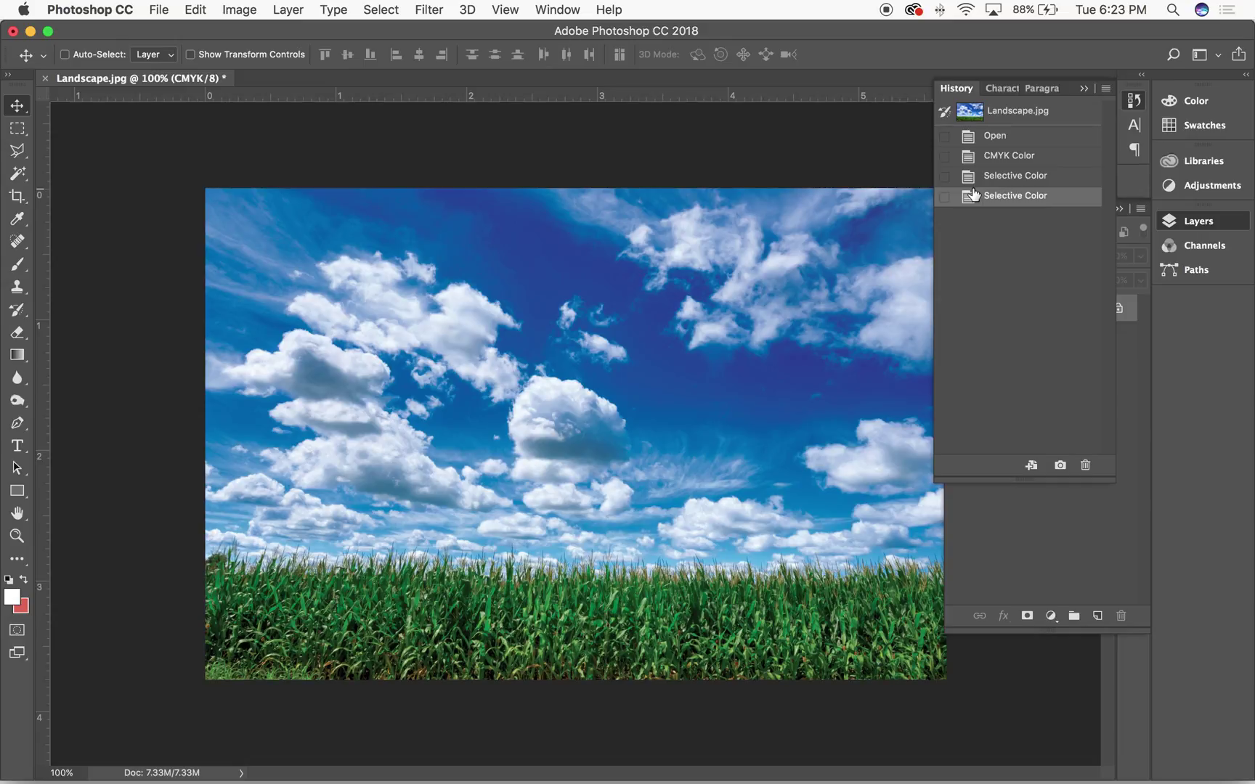
key("super")
key("super+alt+z")
key("super+alt+z")
key("super+alt+z")
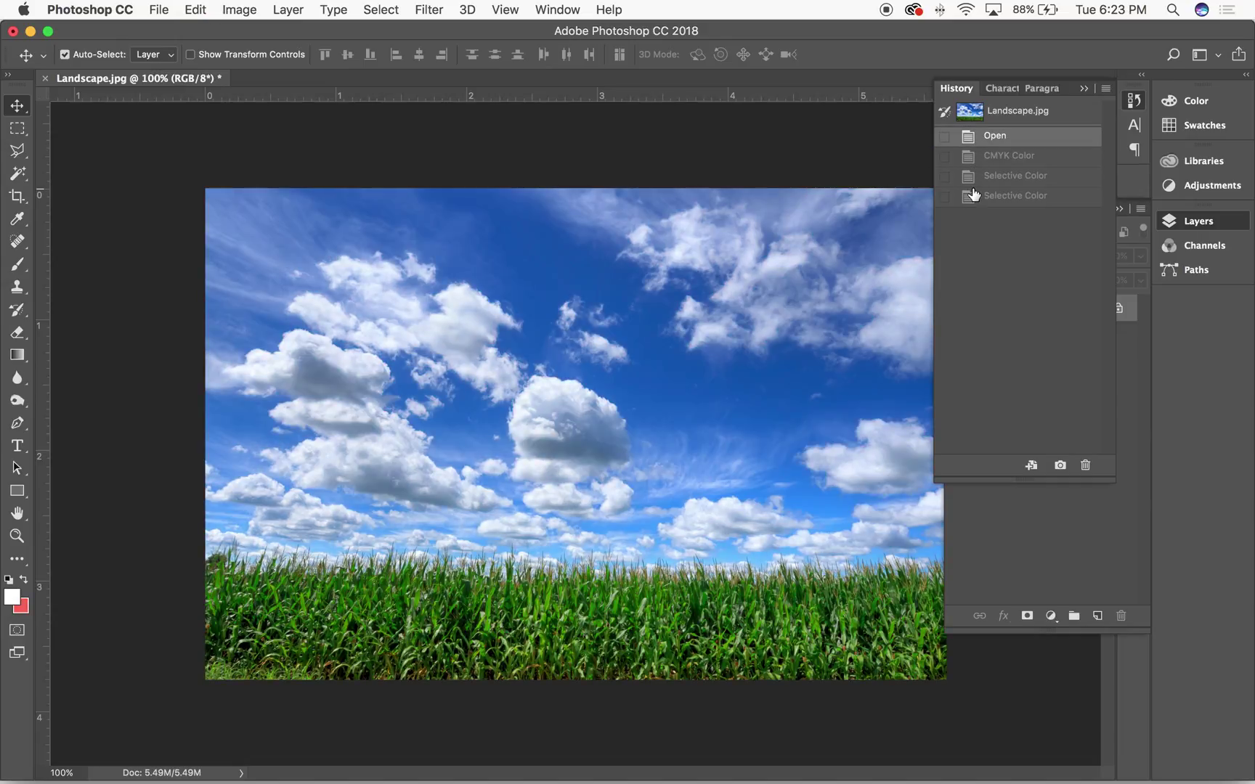
left_click(974, 195)
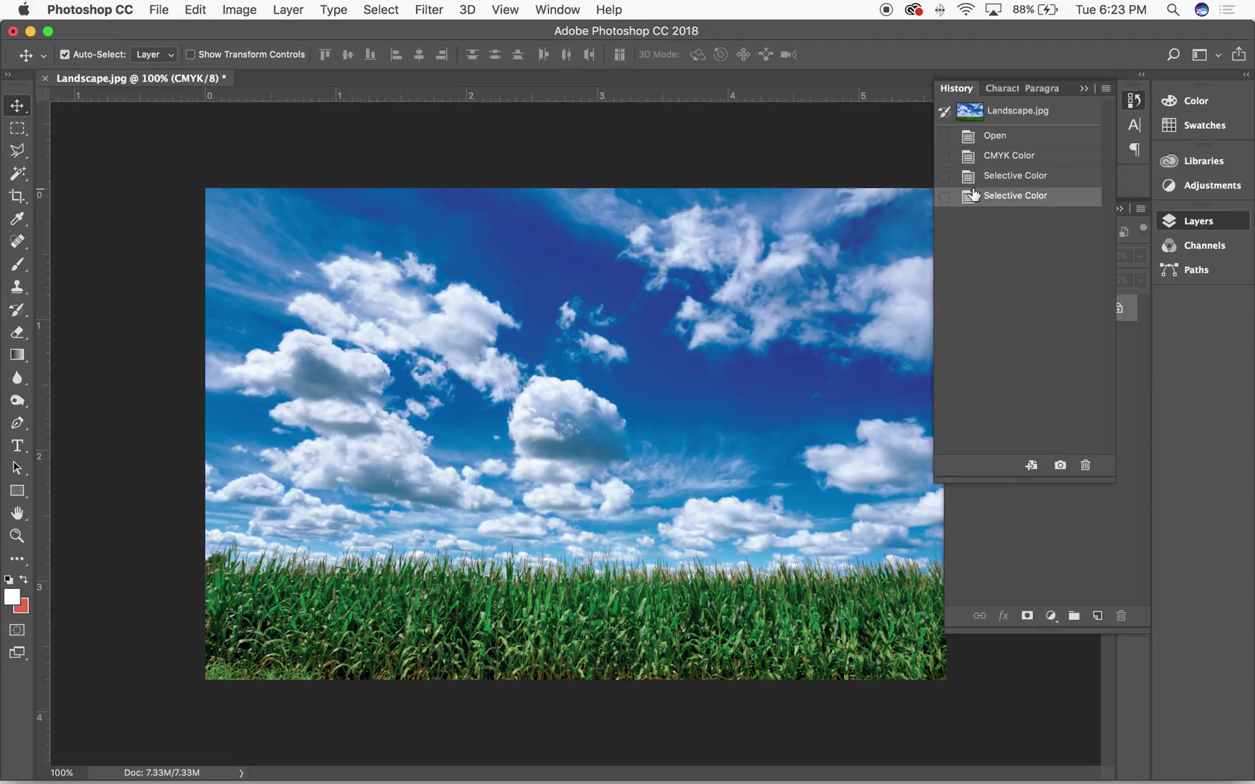
key("super+alt+z")
key("super+alt+z")
key("super+alt+z")
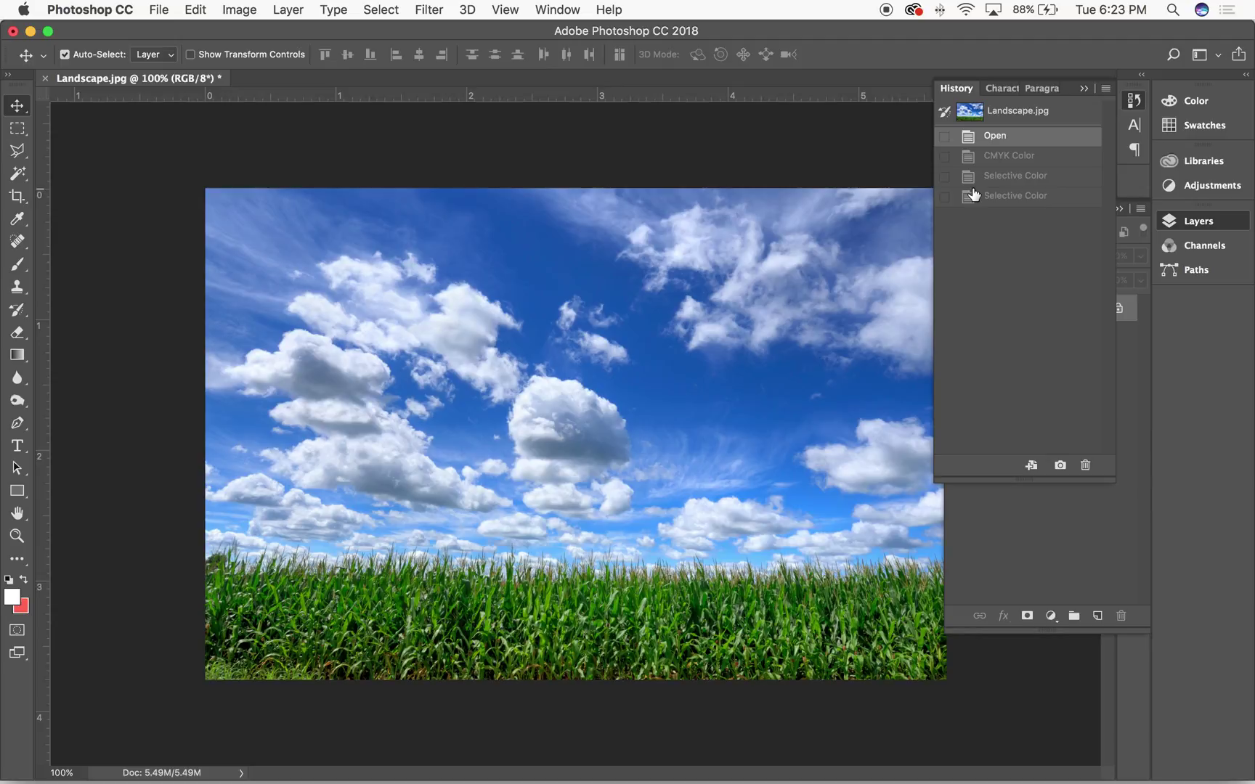
left_click(974, 195)
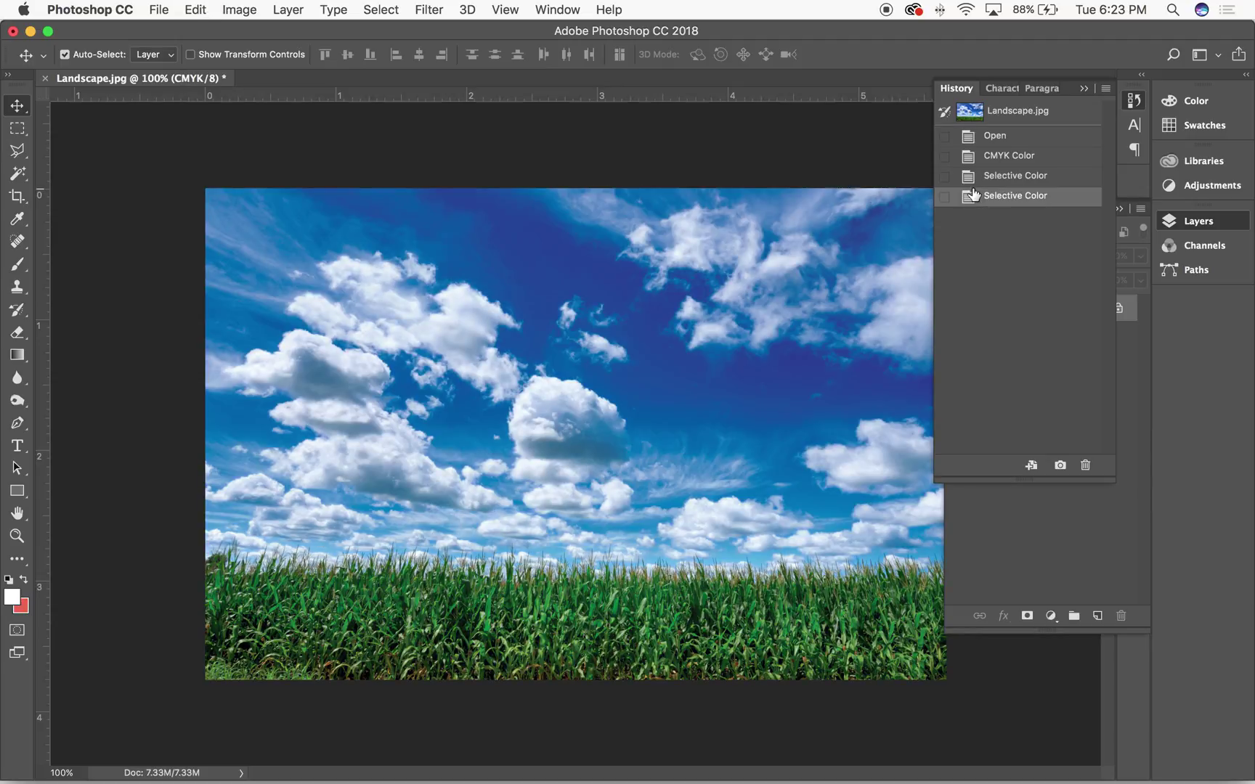
key("super+alt+z")
key("super+alt+z")
key("super+alt+z")
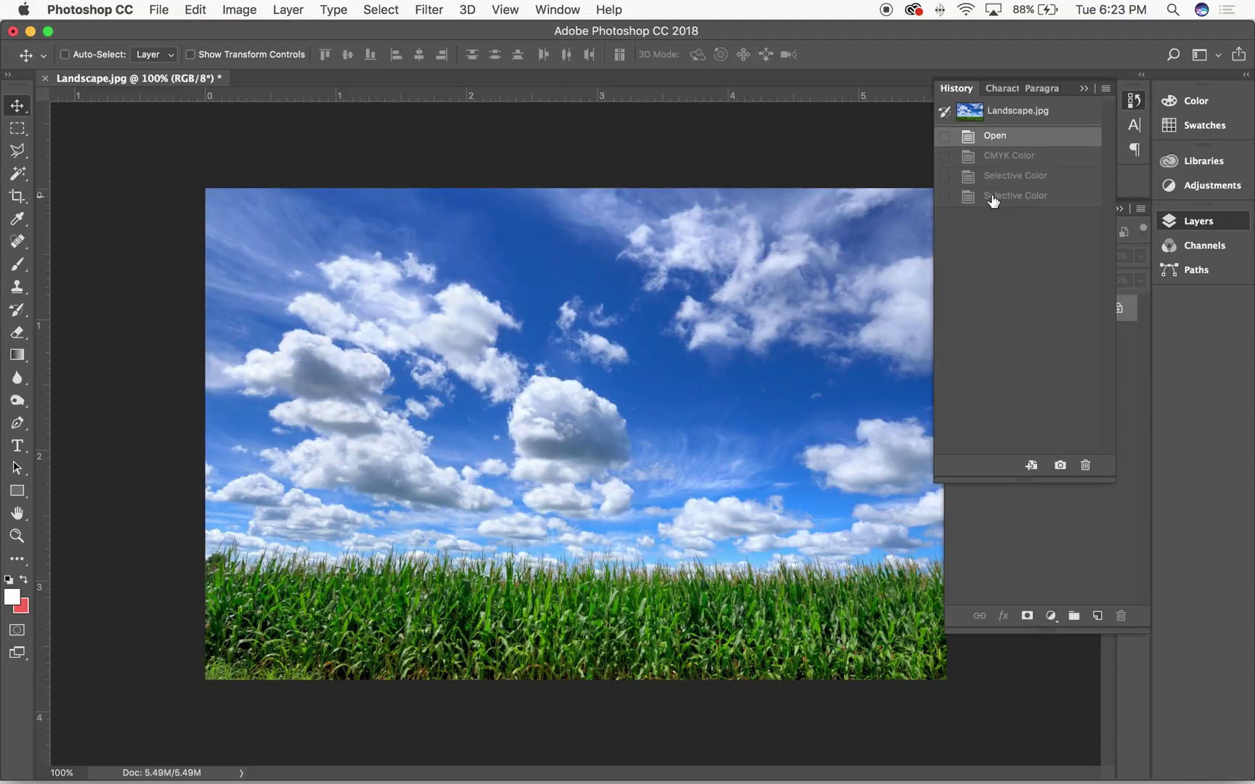
left_click(994, 196)
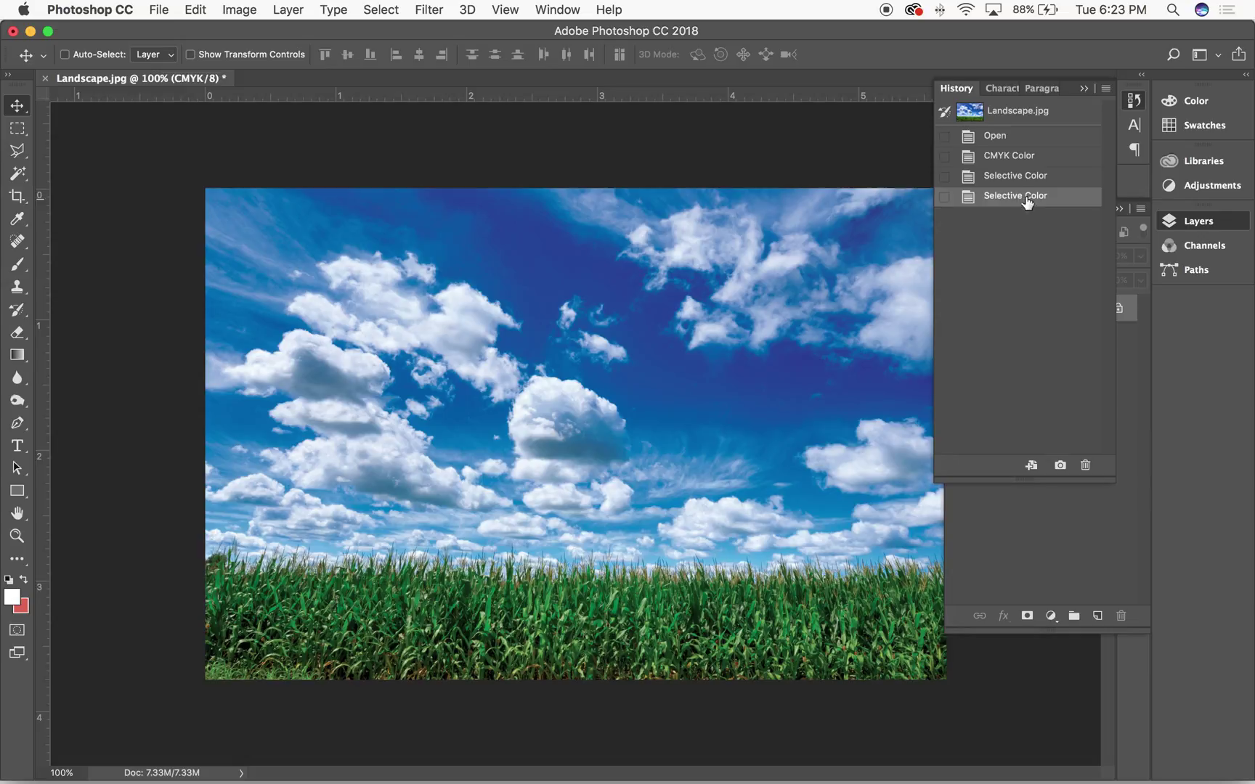
Step: Collapse the History and Layers panels and open the Image Size settings in an enlarged dialog
left_click(1085, 89)
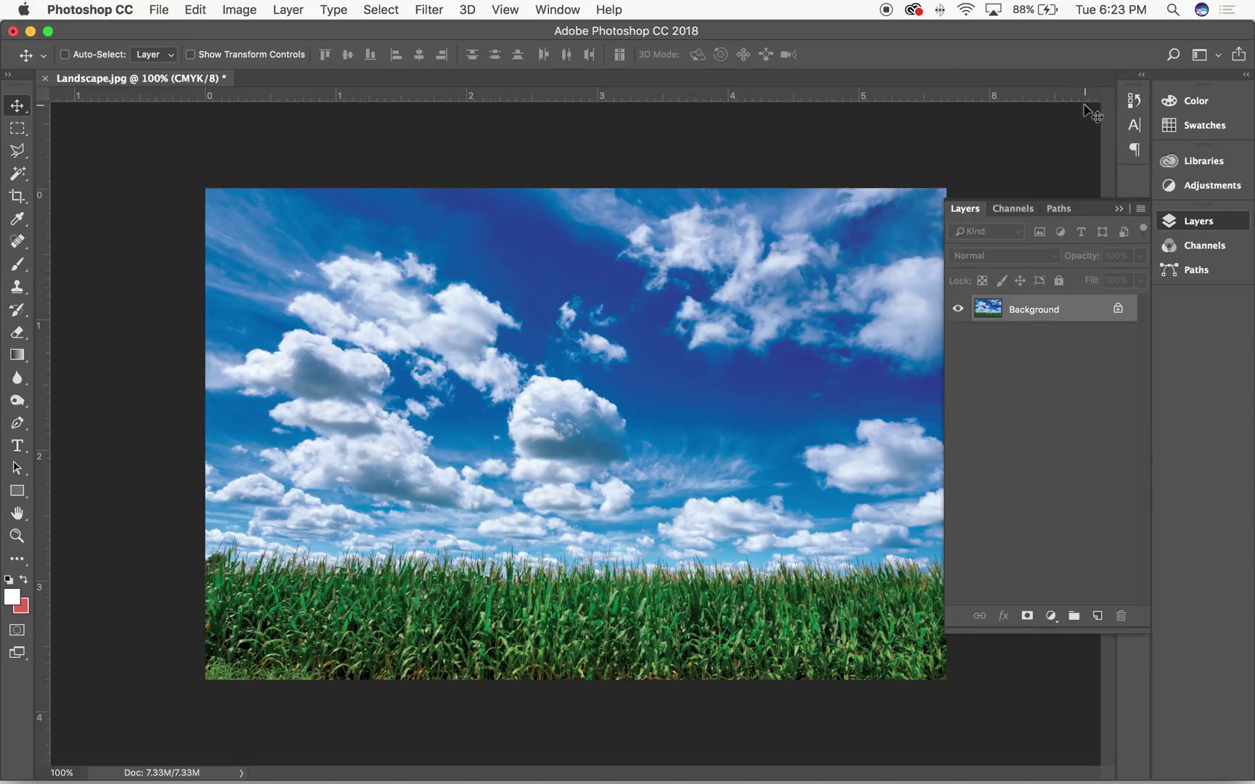
left_click(1117, 208)
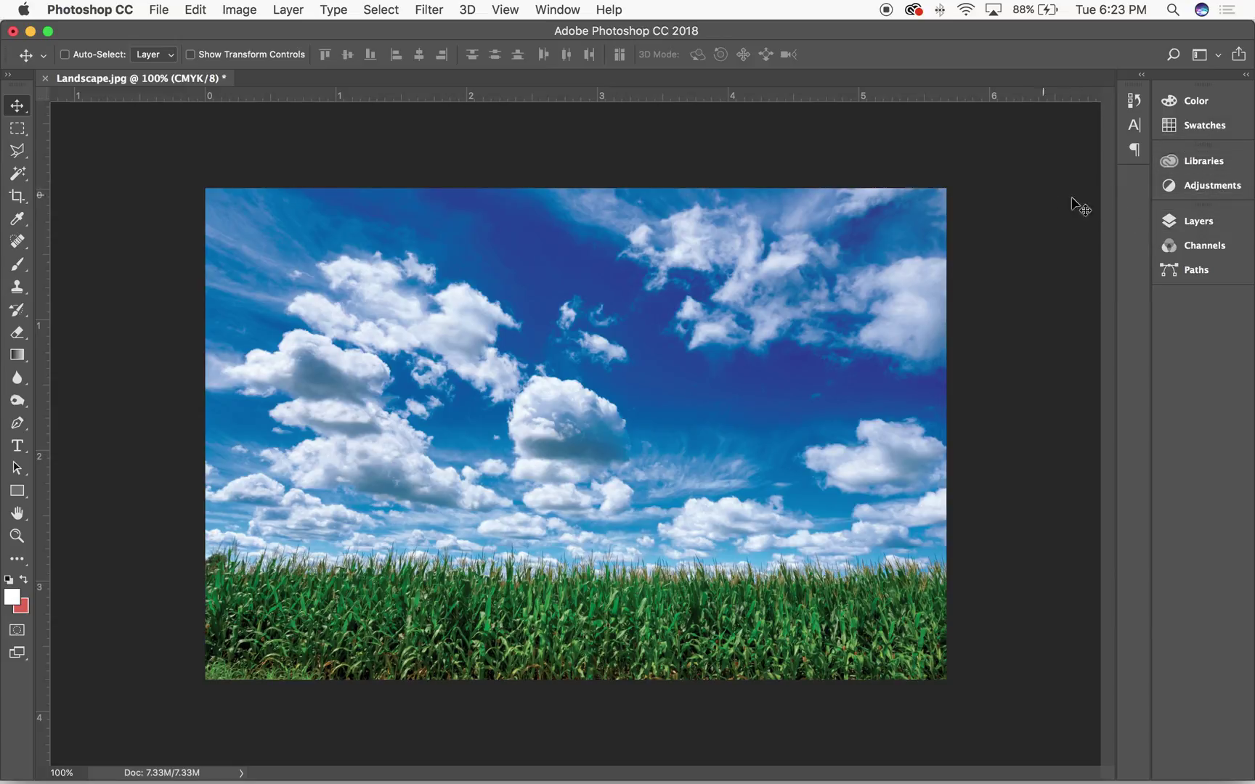
left_click(278, 9)
mouse_move(247, 9)
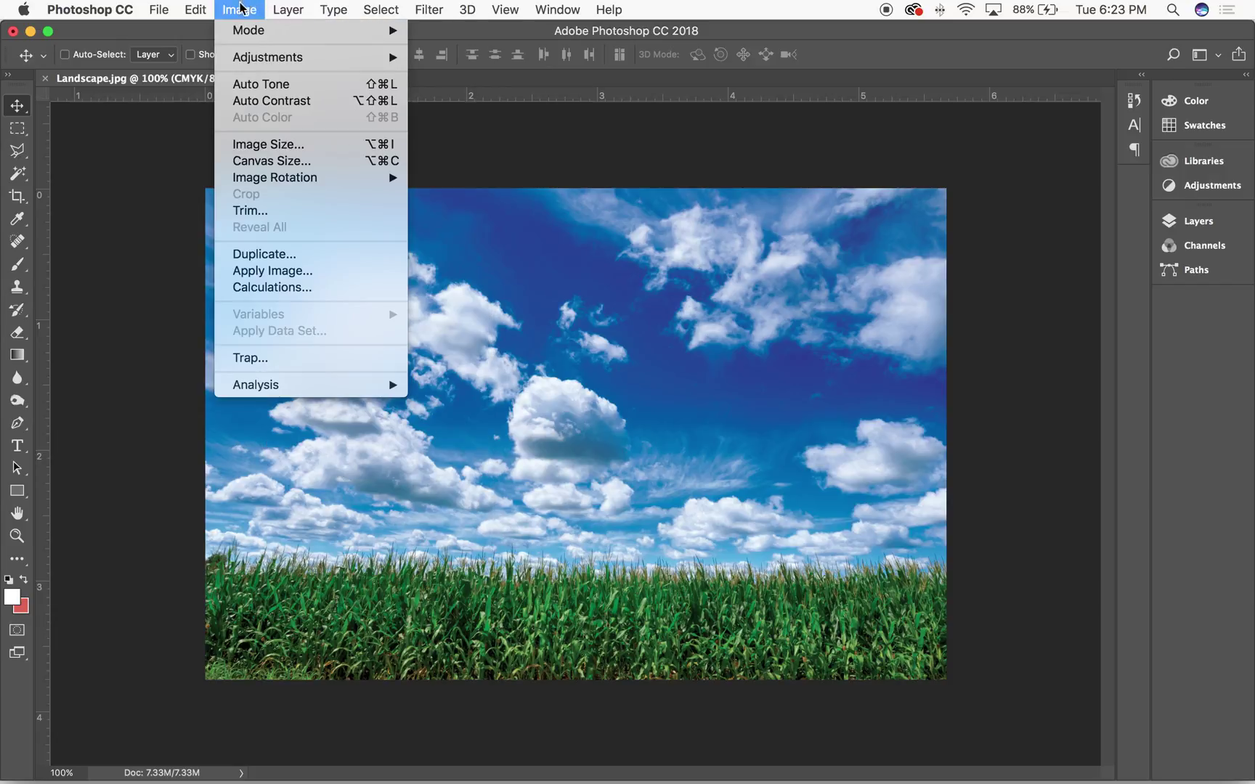
left_click(266, 146)
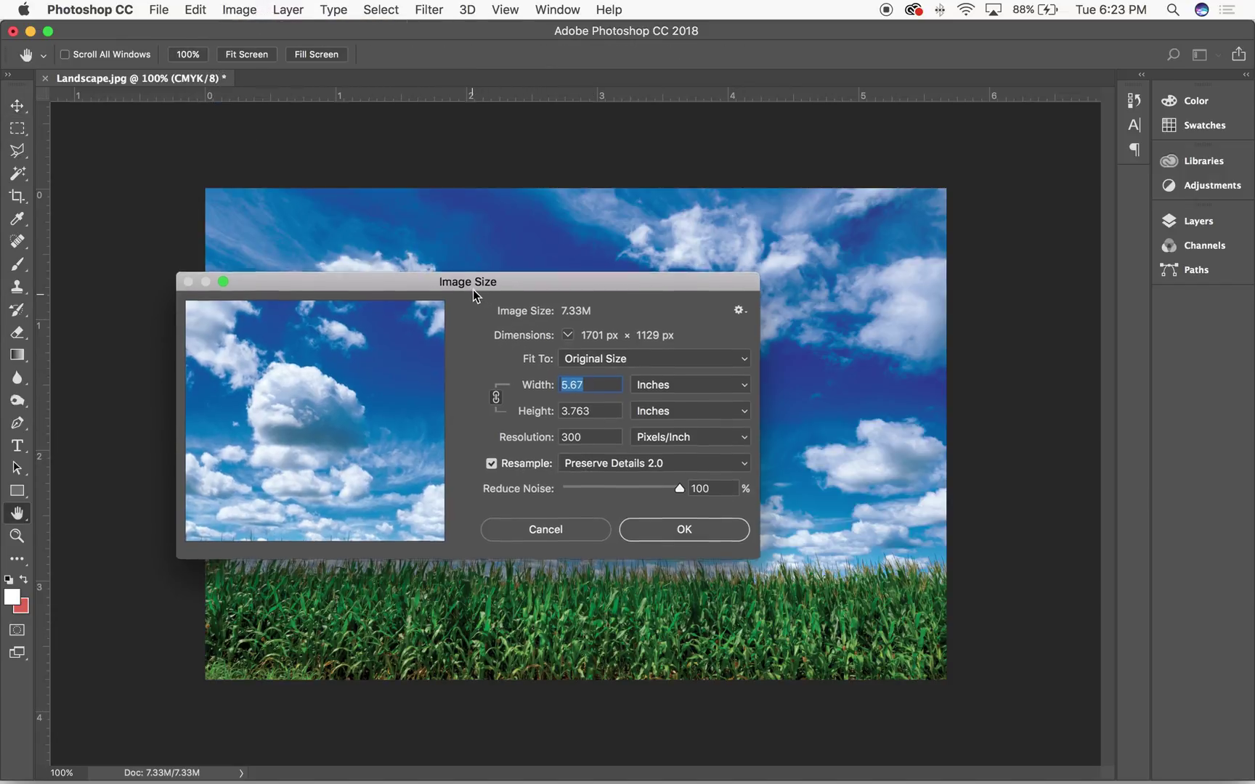
left_click_drag(472, 289, 492, 234)
left_click_drag(779, 505, 960, 684)
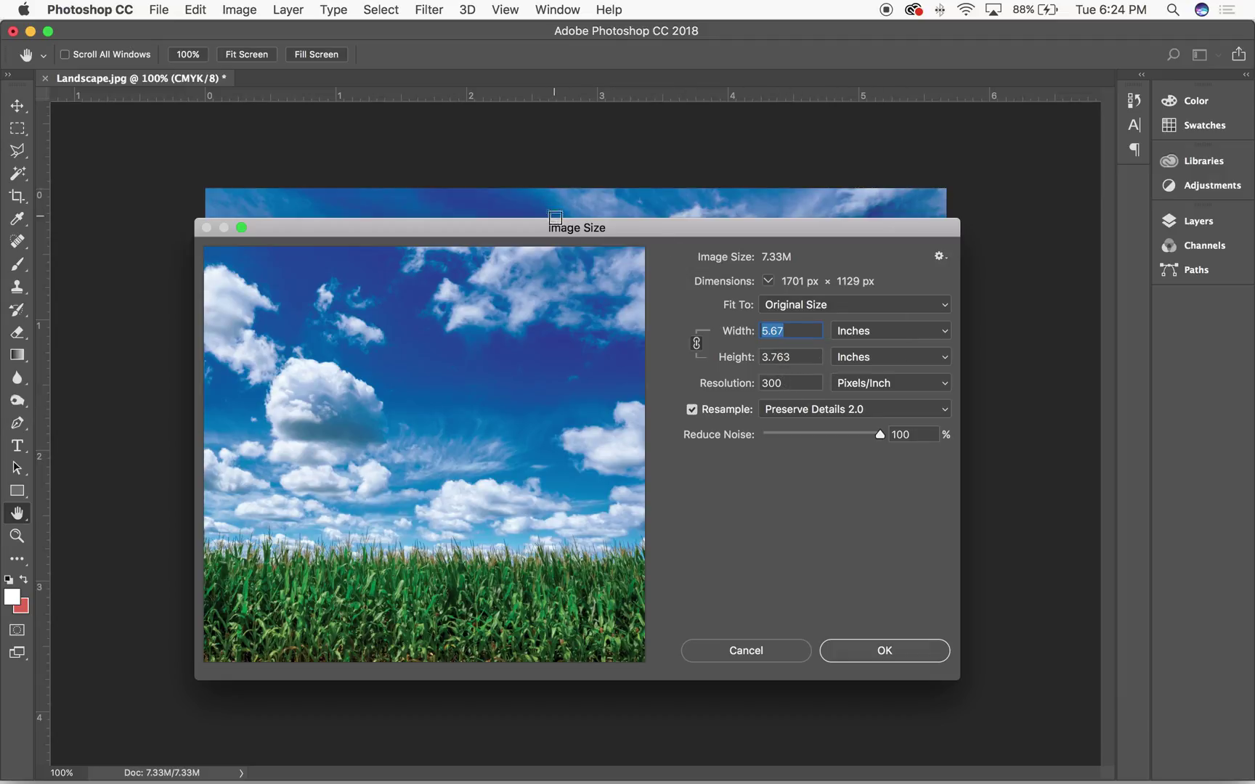
Step: Select the resolution value in the Image Size dialog and examine the image's dimensions and resolution
left_click(737, 383)
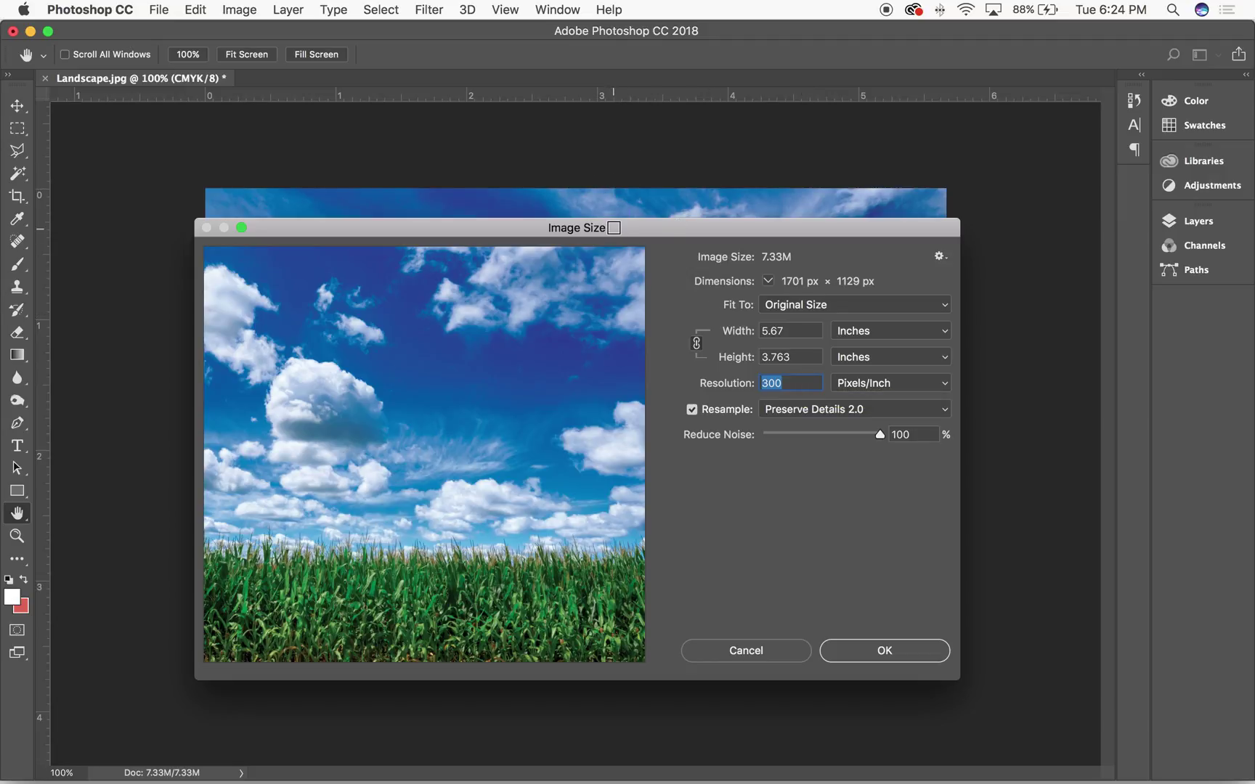
left_click_drag(613, 228, 605, 224)
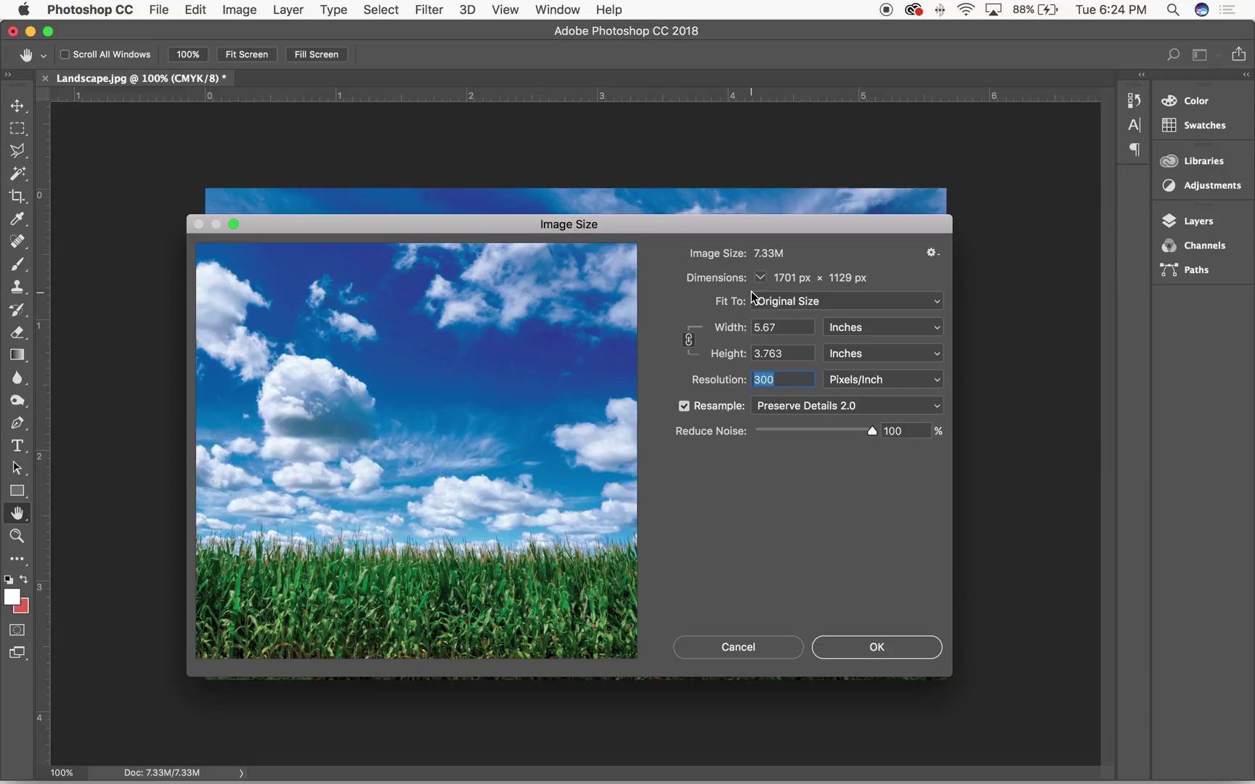
left_click_drag(734, 231, 735, 222)
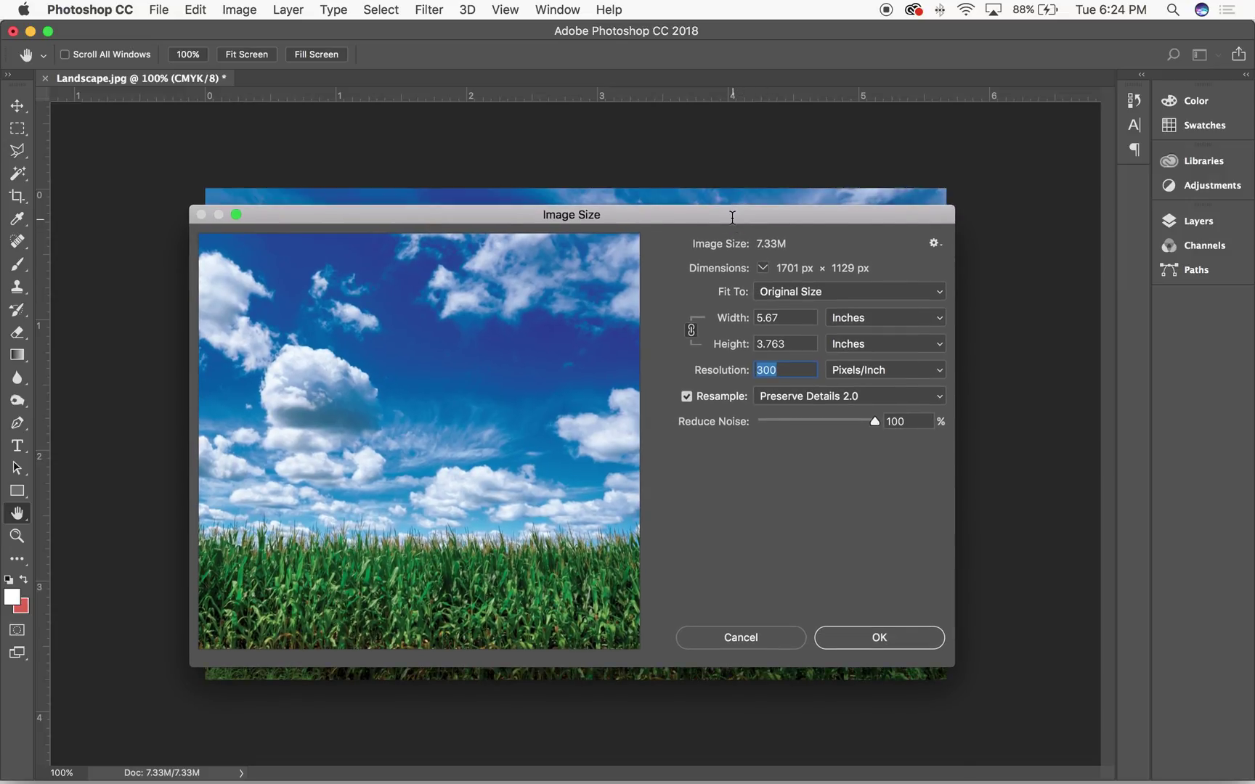
left_click_drag(714, 223, 683, 178)
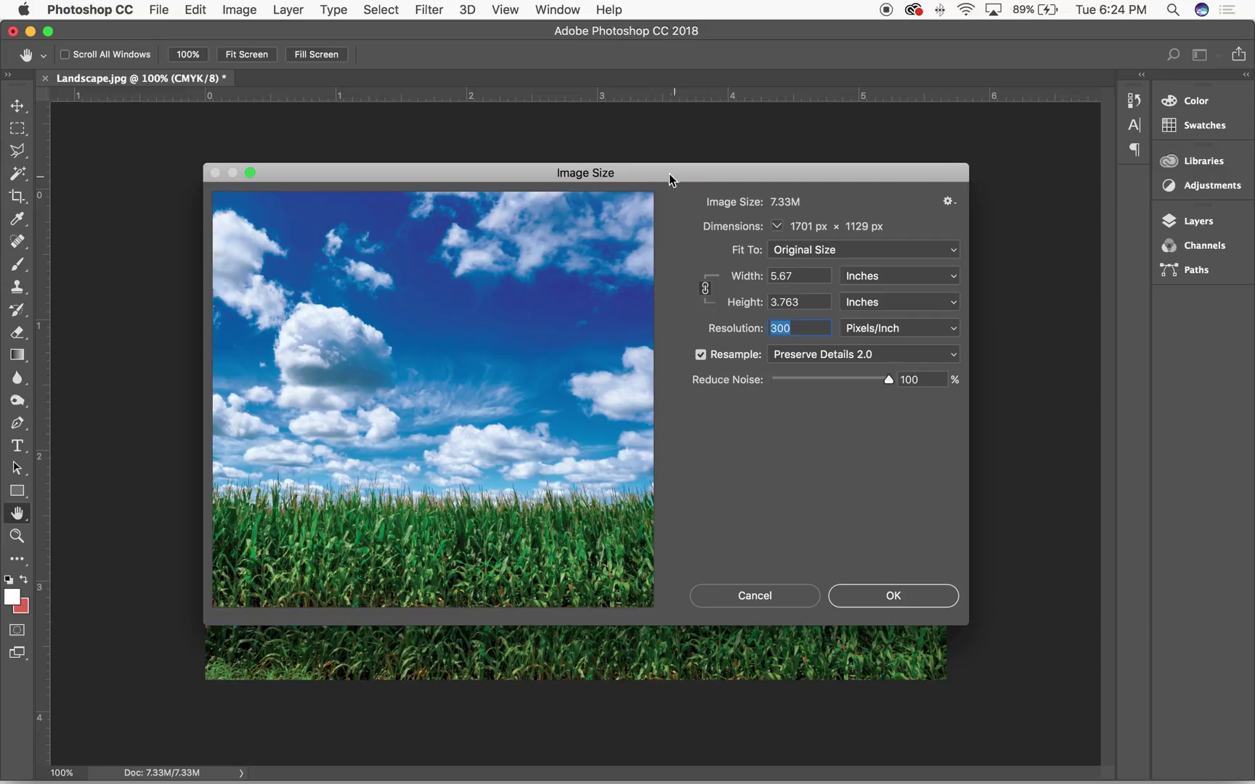
left_click_drag(663, 174, 654, 166)
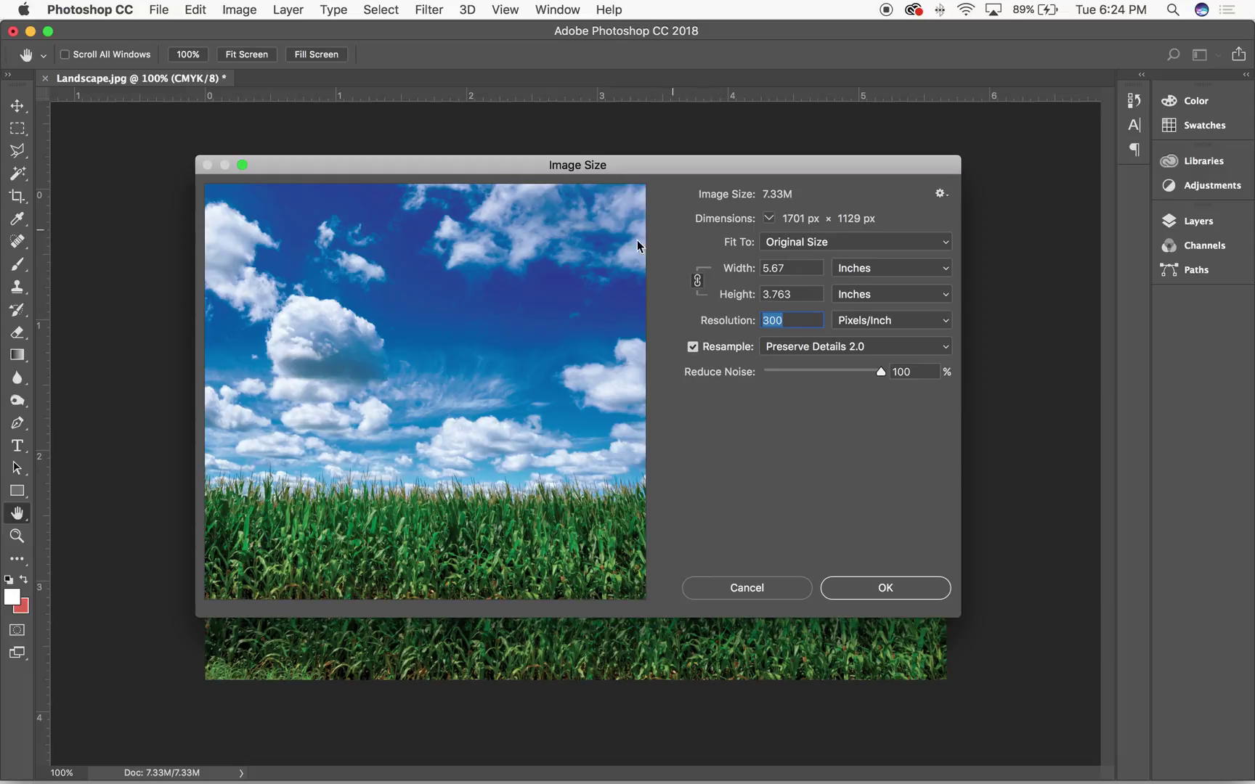
Step: Try enlarging the image to 10 inches wide with resampling on, inspect the preview, and discard the change
left_click_drag(798, 270, 760, 269)
type("10")
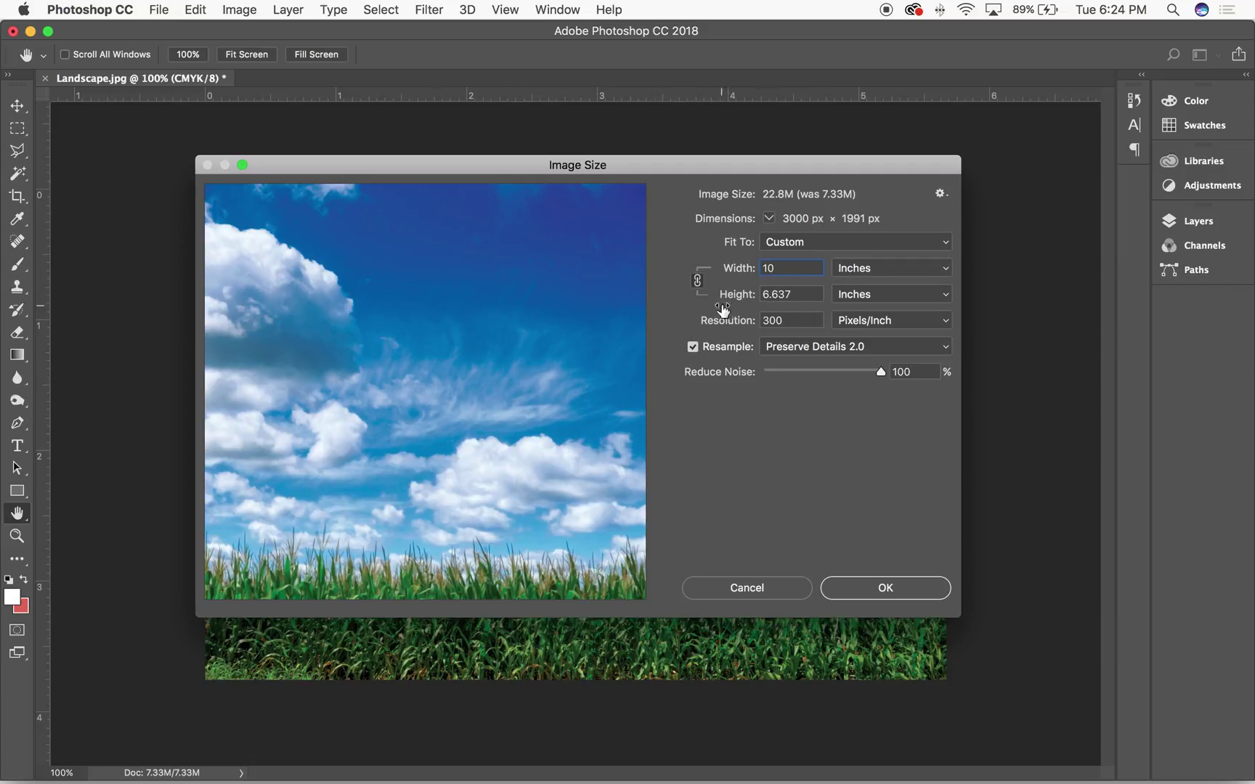
left_click_drag(783, 269, 757, 271)
left_click_drag(430, 454, 415, 273)
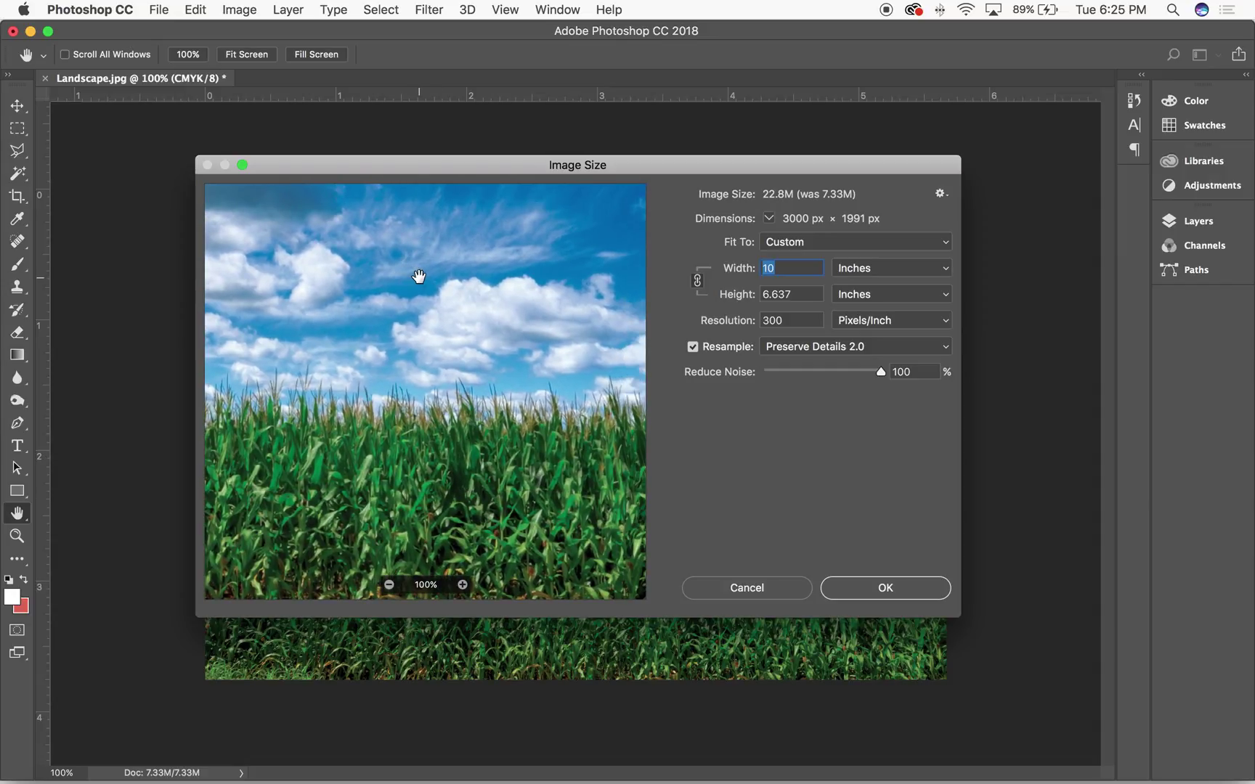
left_click_drag(414, 306, 395, 265)
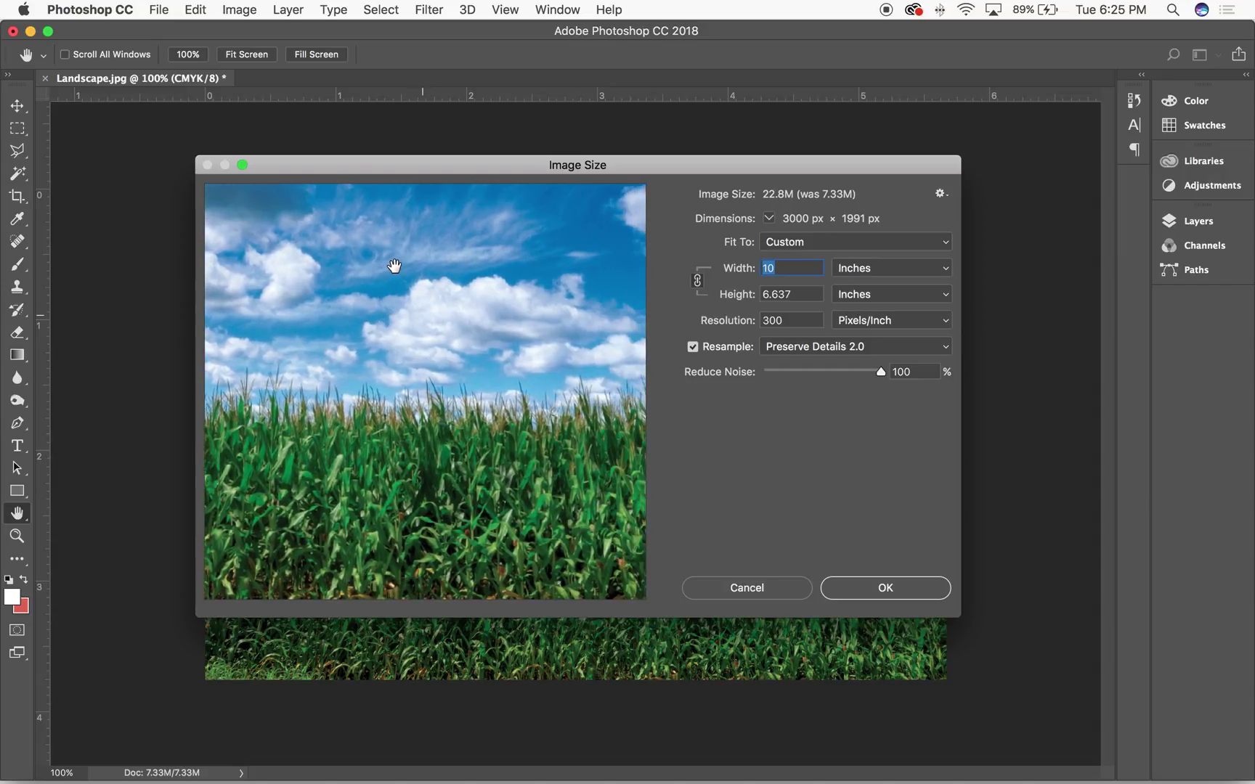
double_click(789, 321)
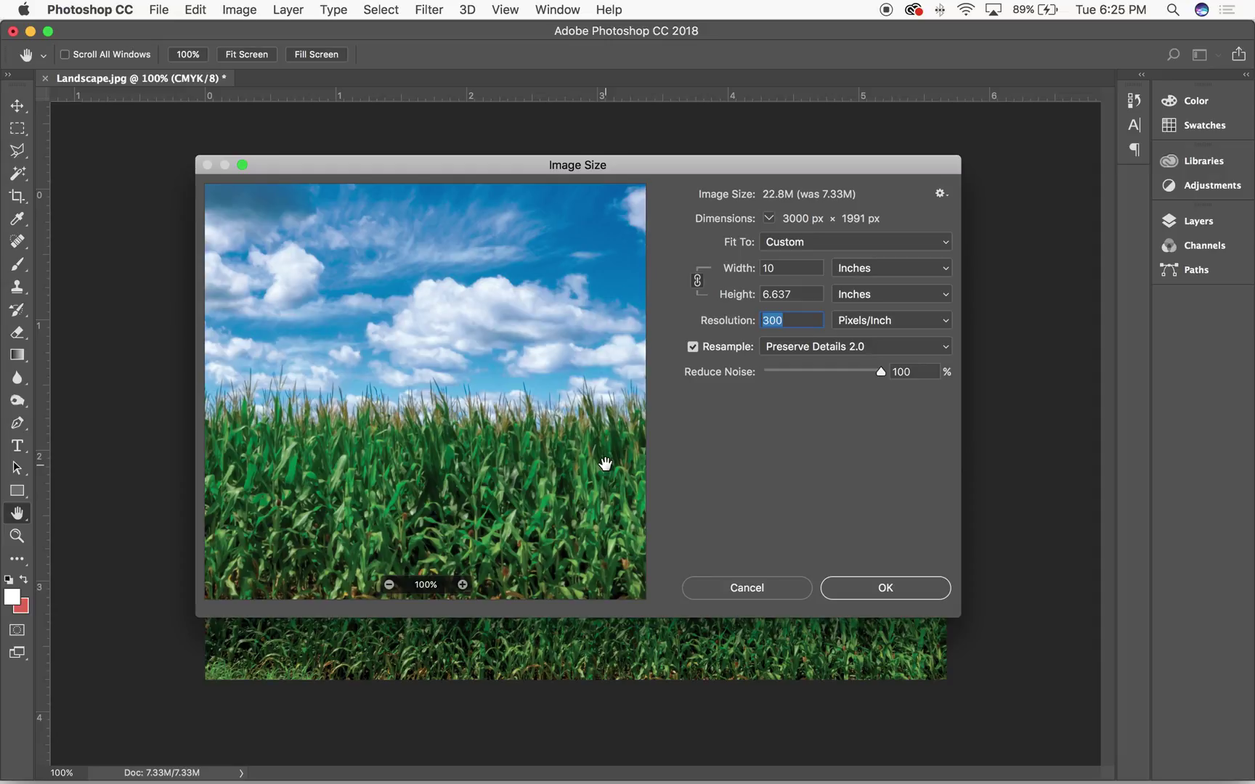
left_click(762, 588)
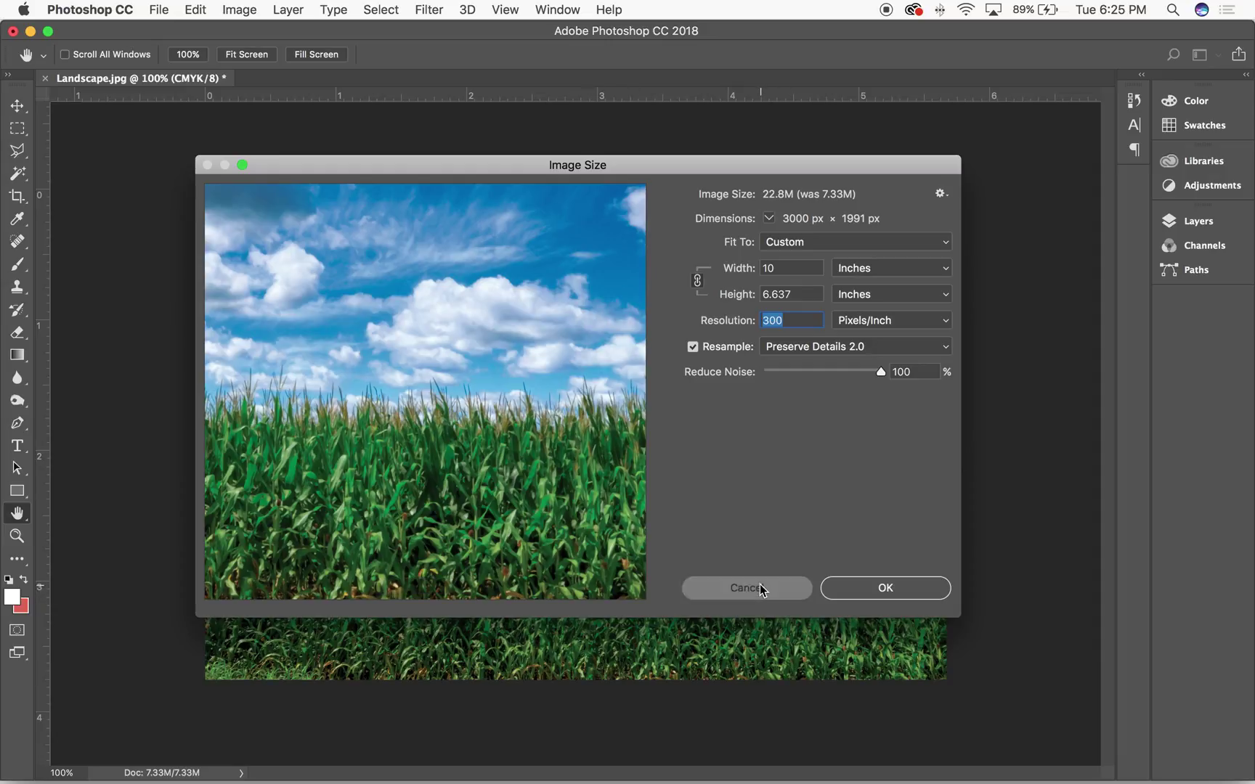
Step: Resize the image to a width of 10 inches with resampling turned off in the Image Size settings
left_click(239, 10)
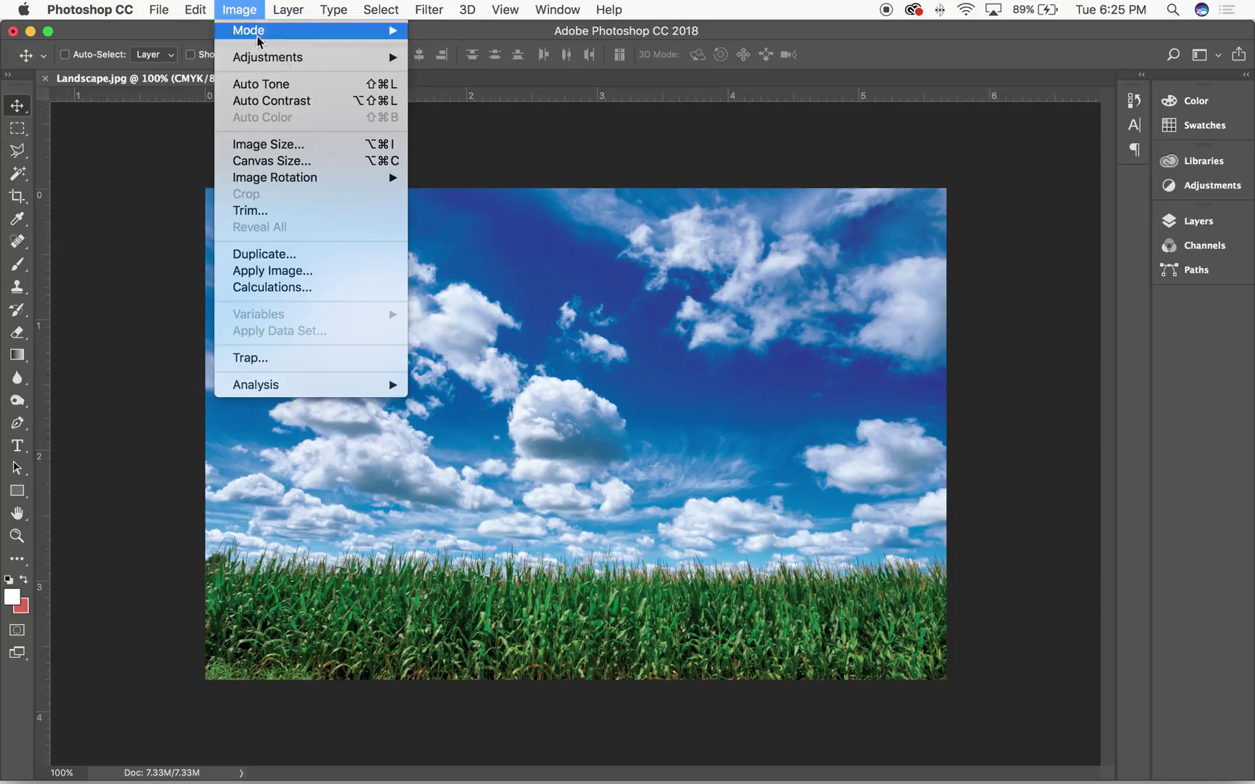
left_click(256, 144)
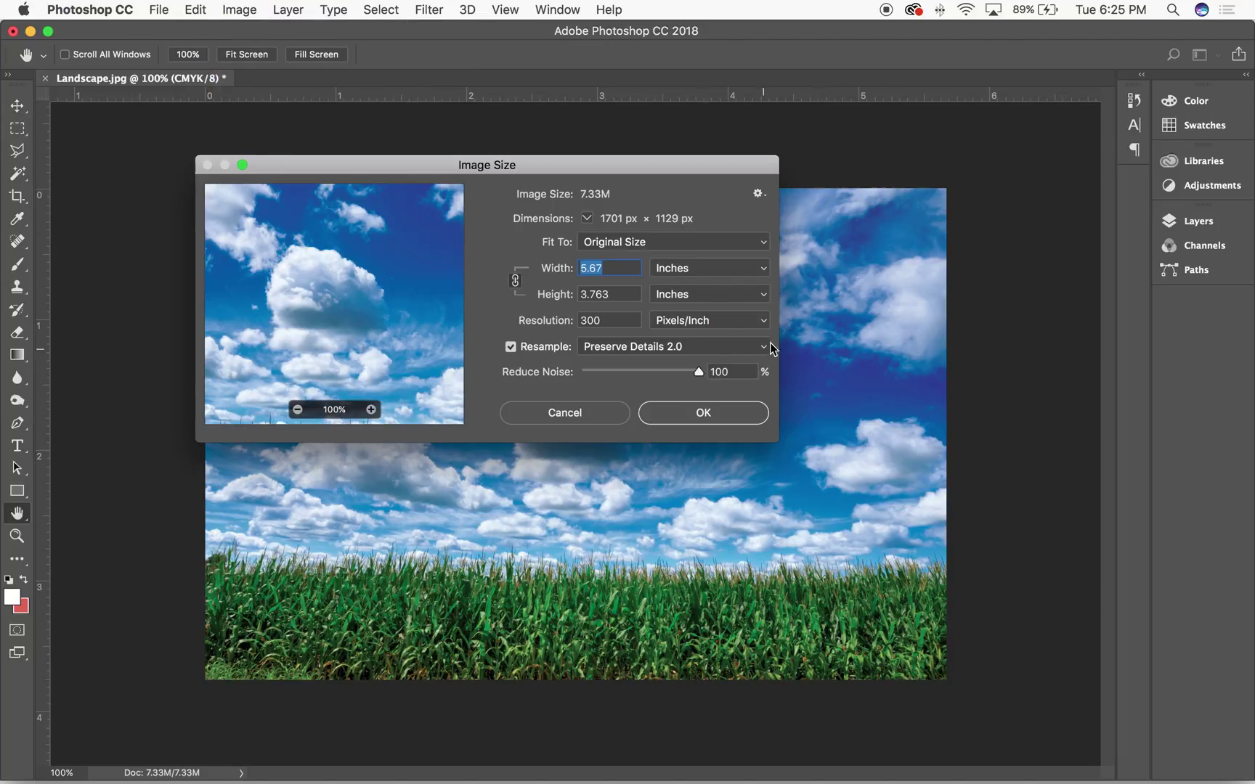
left_click(510, 348)
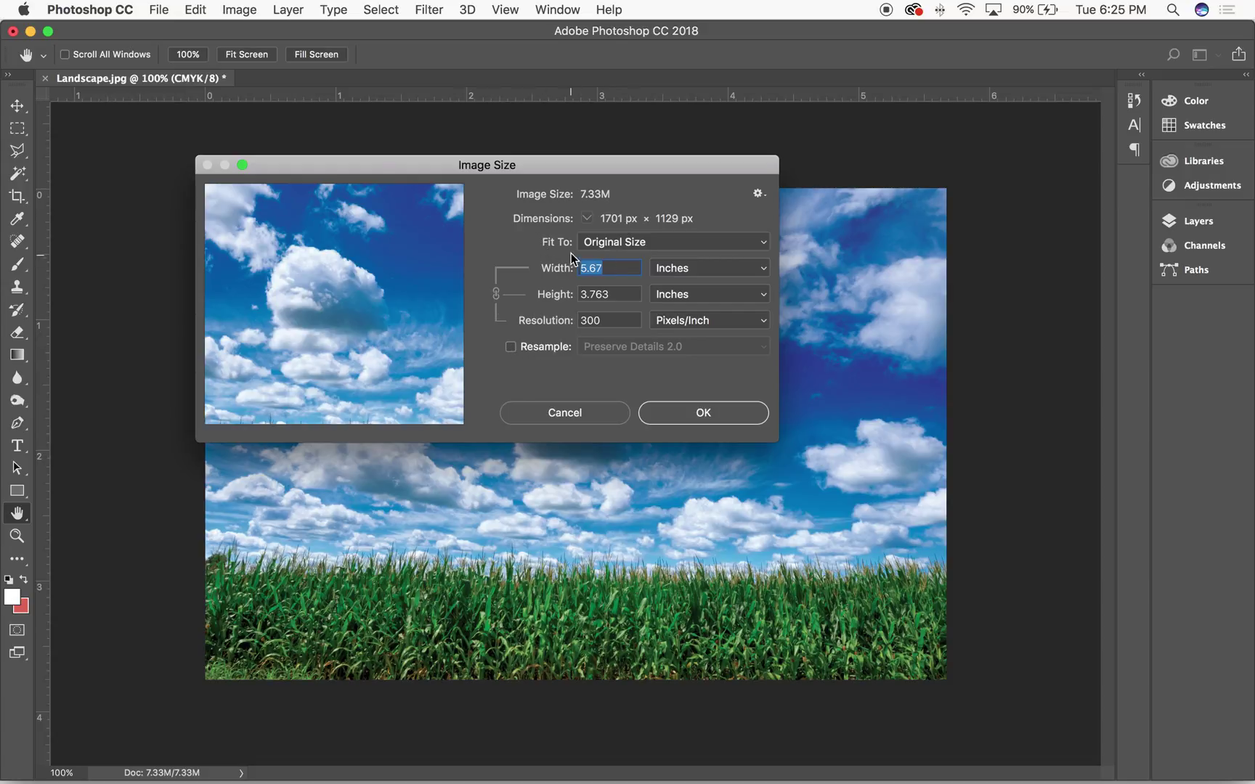
left_click_drag(609, 265, 529, 264)
type("10")
double_click(583, 320)
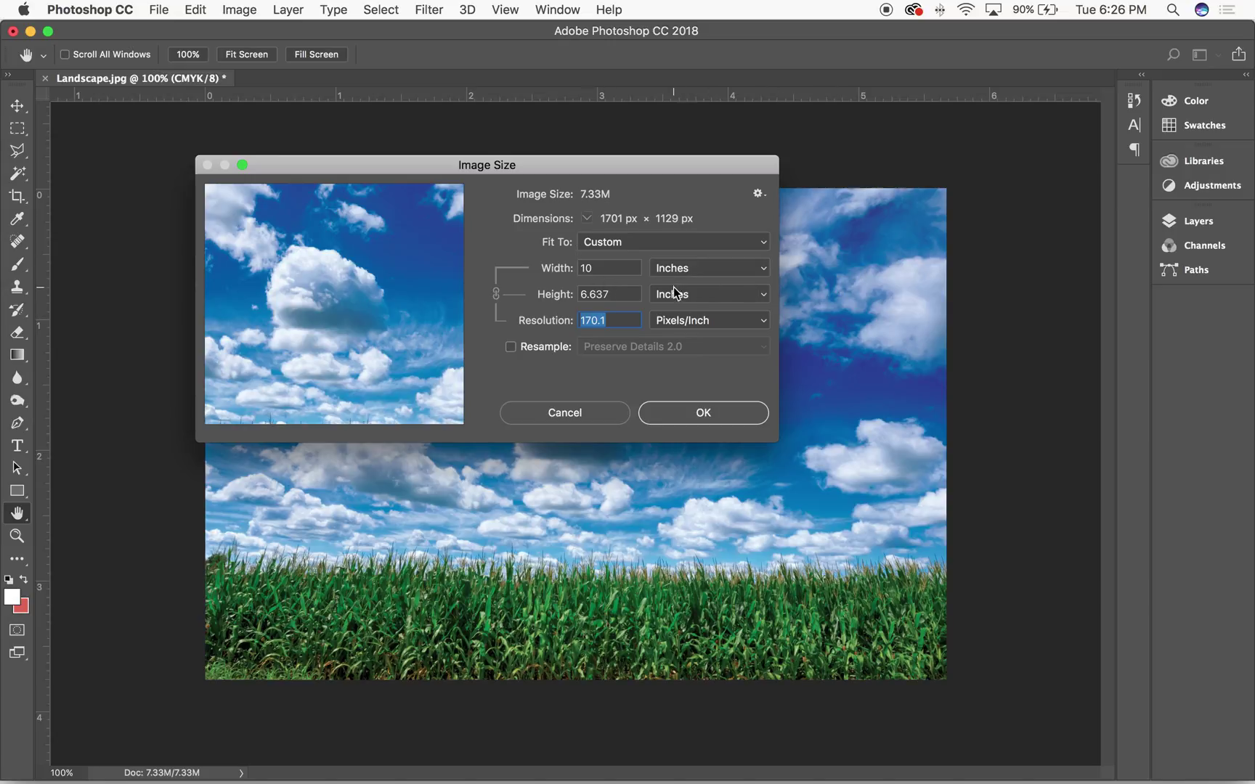
left_click(676, 414)
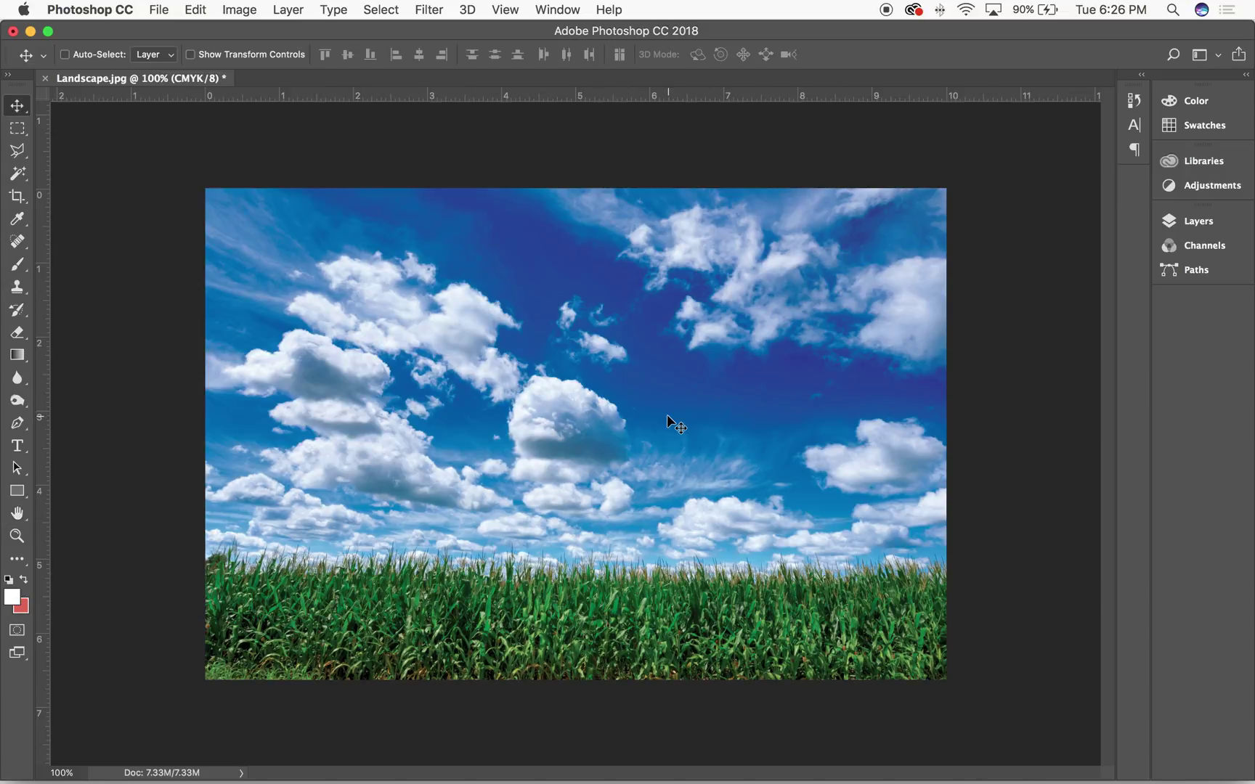
Step: Reopen the Image Size settings, turn resampling on, and set the resolution to 300 pixels/inch
left_click(247, 9)
left_click(269, 149)
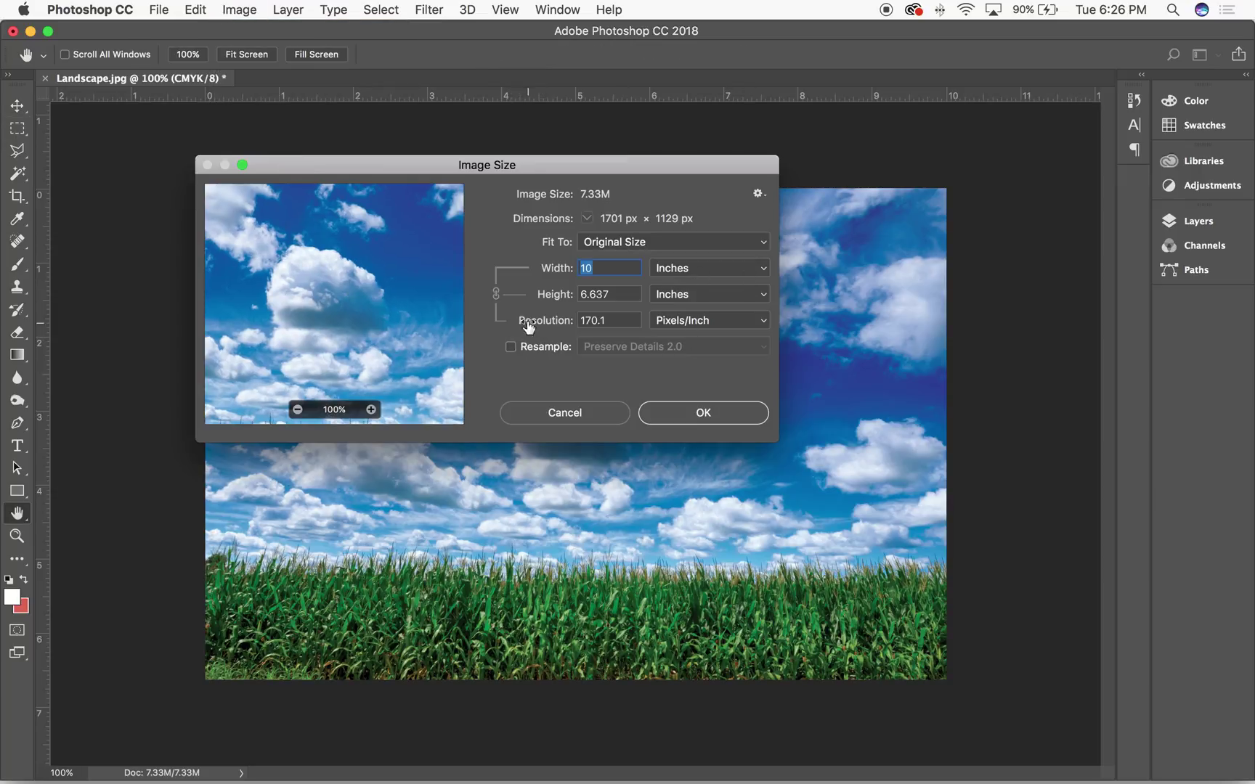
left_click(511, 347)
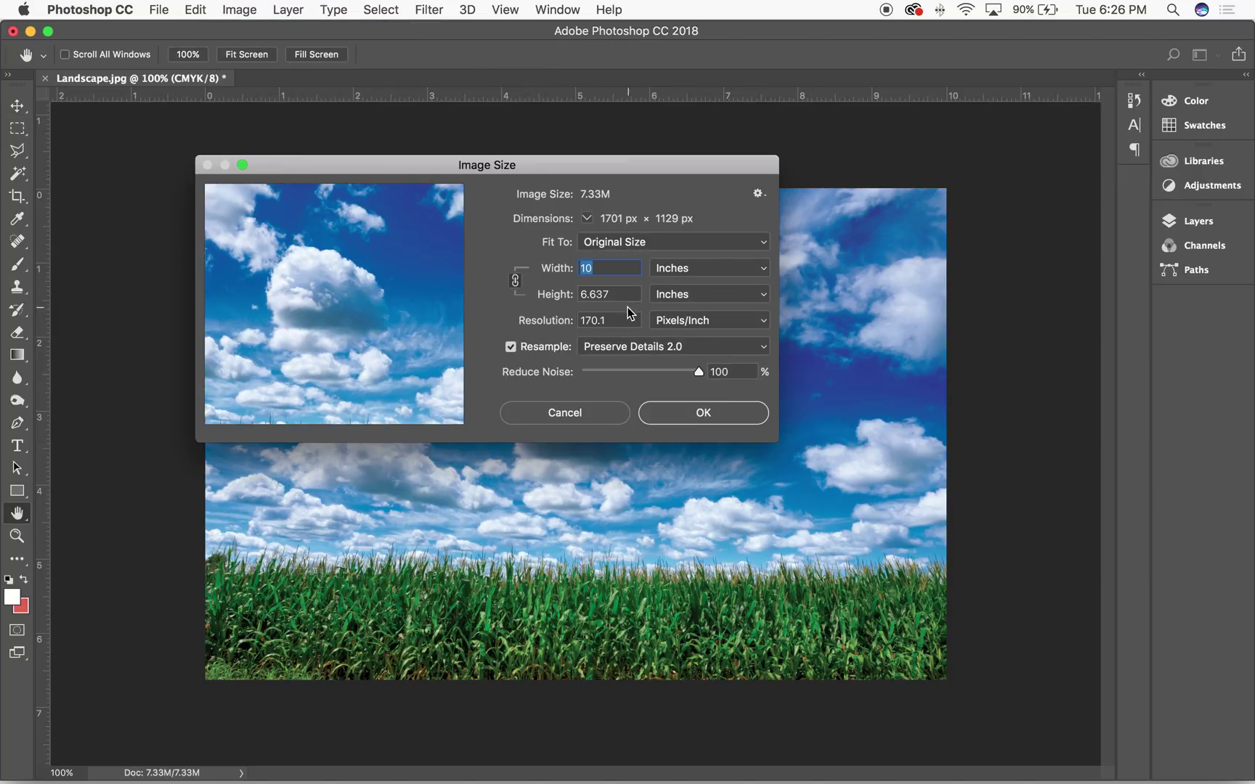
left_click(619, 320)
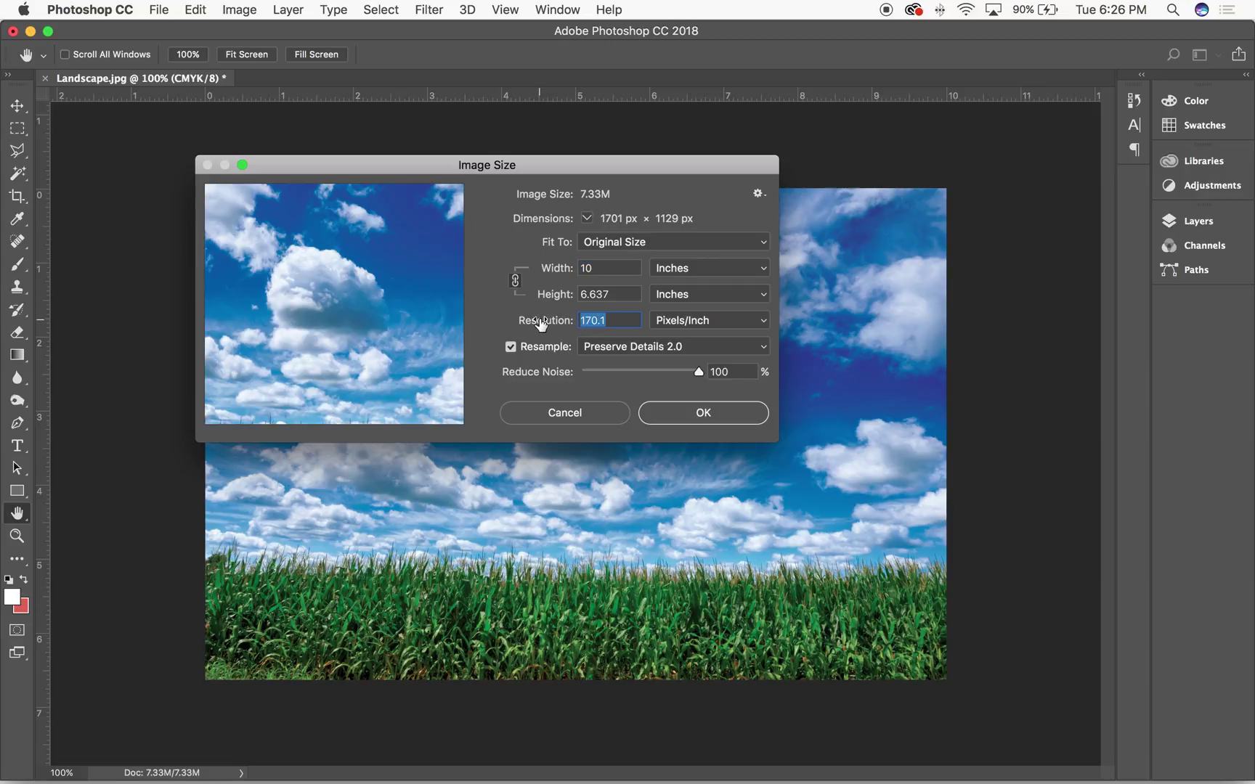
type("300")
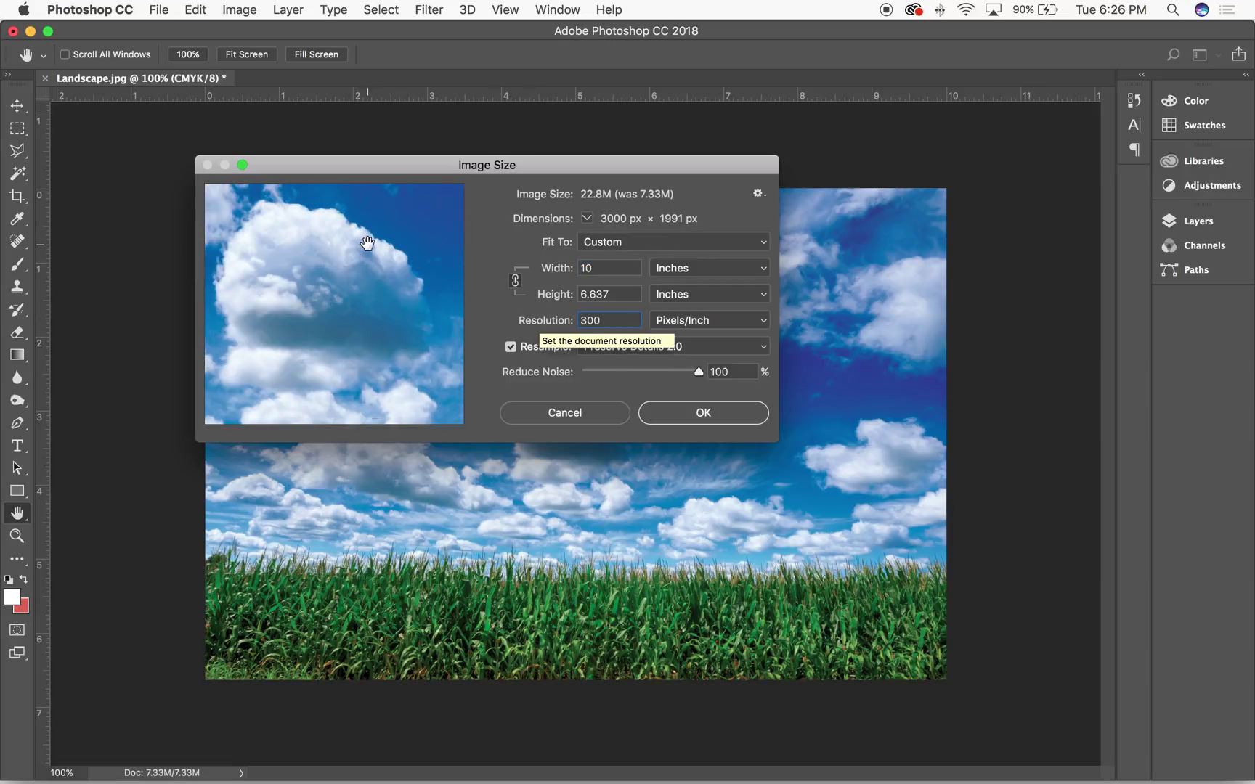
Step: Enlarge the Image Size dialog and examine the cornfield and clouds in the resampled preview at up to 200%
left_click_drag(392, 276, 336, 193)
left_click_drag(339, 316, 341, 218)
left_click_drag(386, 337, 328, 336)
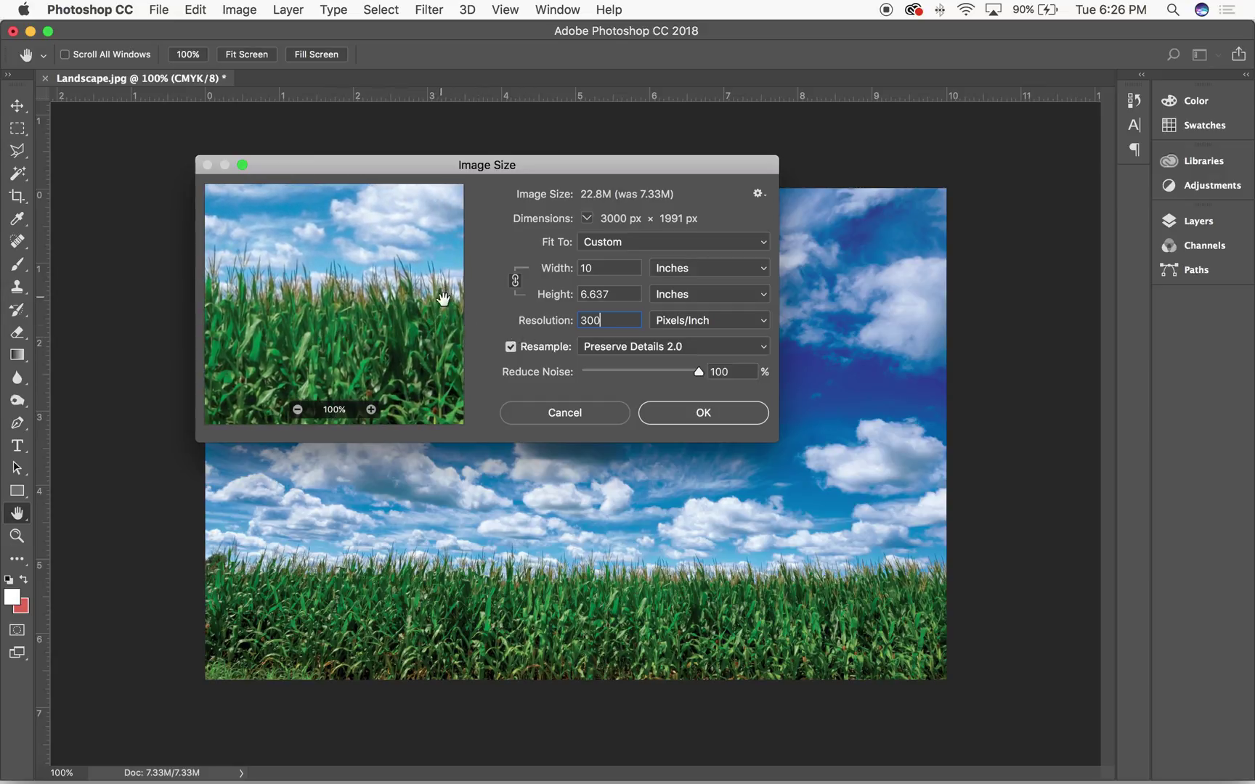
left_click_drag(784, 445, 1067, 686)
left_click_drag(657, 164, 604, 132)
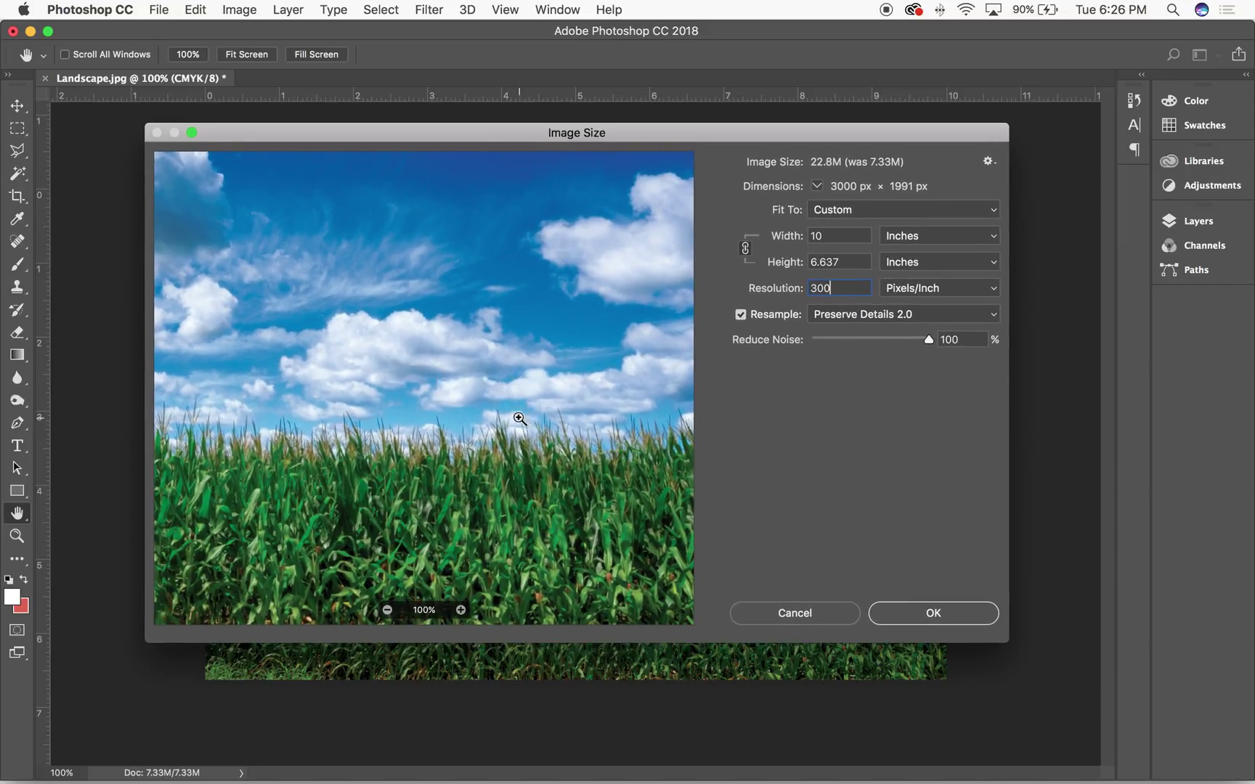
key("super+equal")
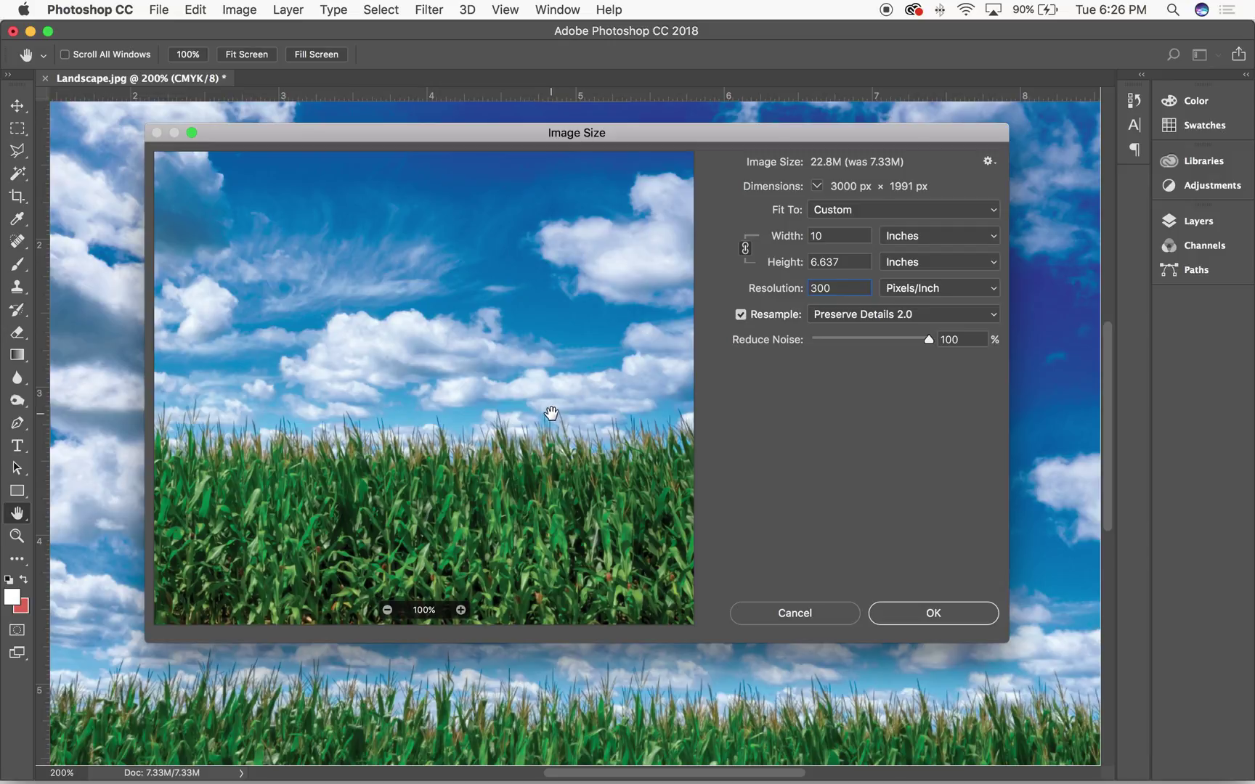
left_click(534, 449, "super")
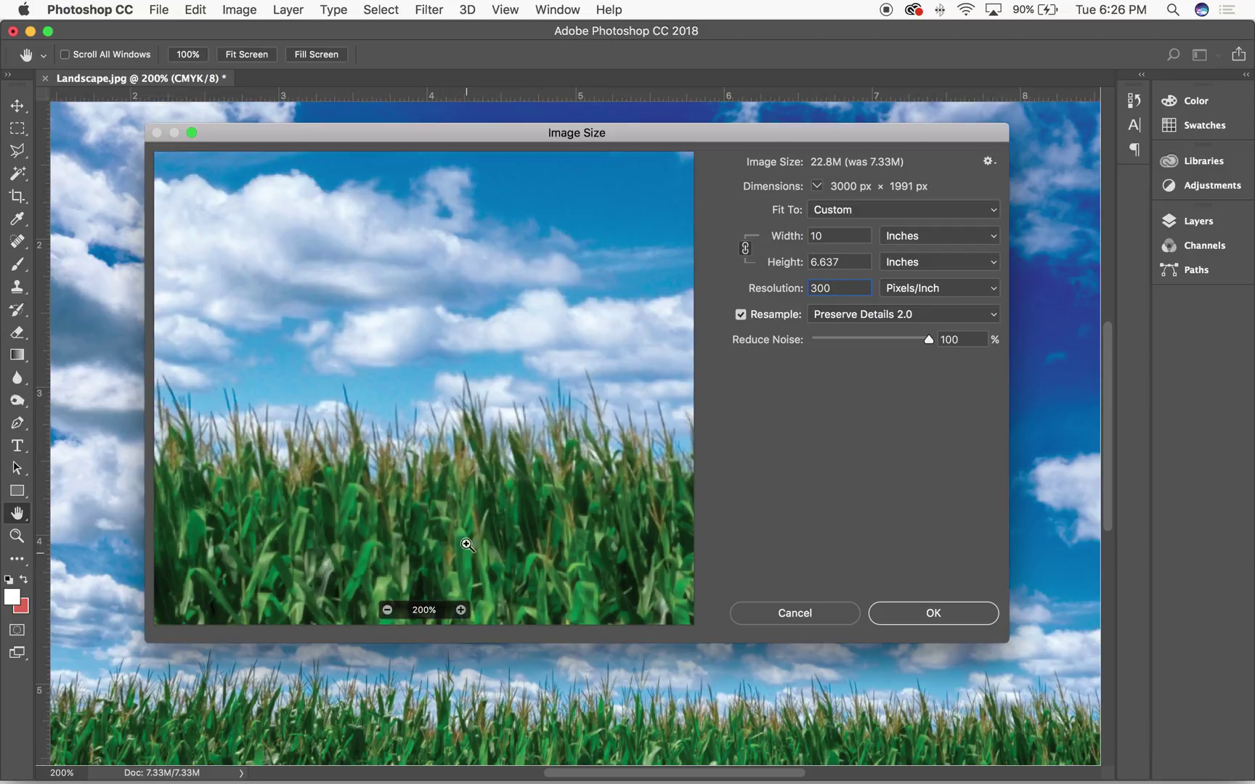
left_click_drag(564, 462, 465, 149)
left_click_drag(644, 316, 583, 288)
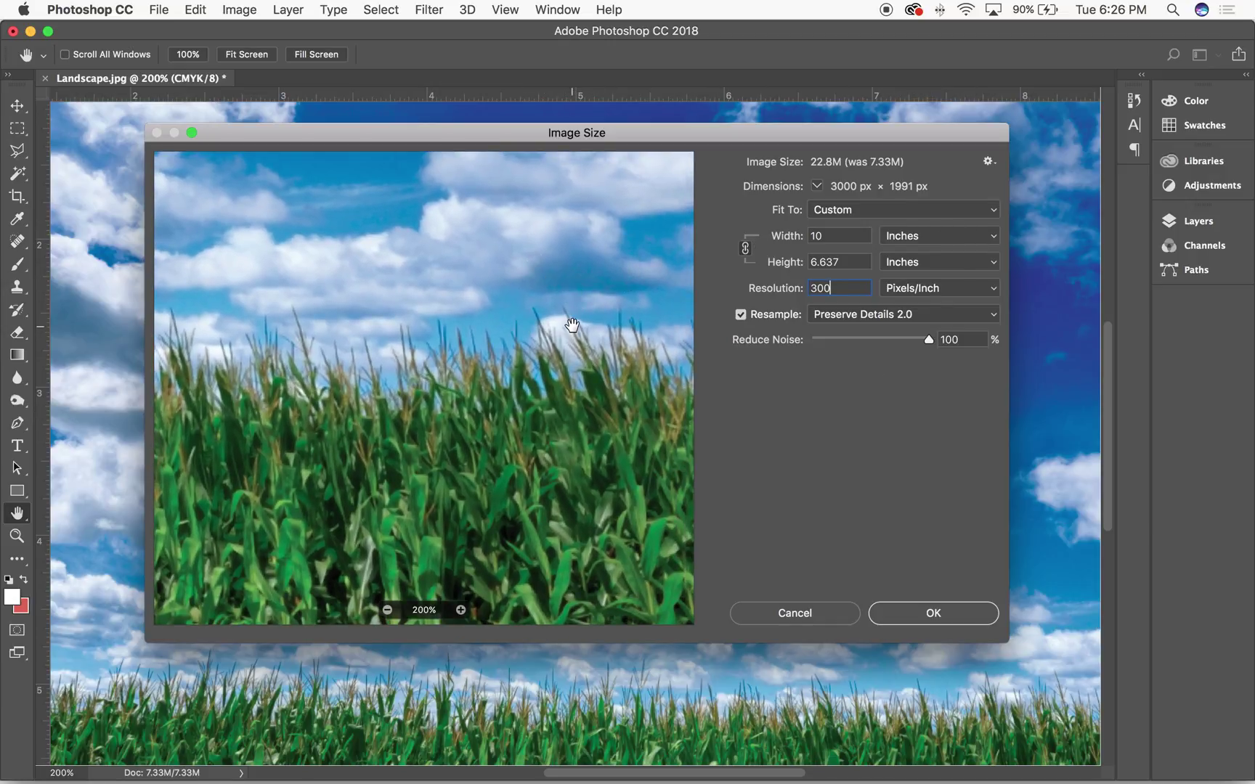
Step: Try noise reduction at 16%, check the preview, and set Reduce Noise to 74%
left_click_drag(928, 338, 859, 340)
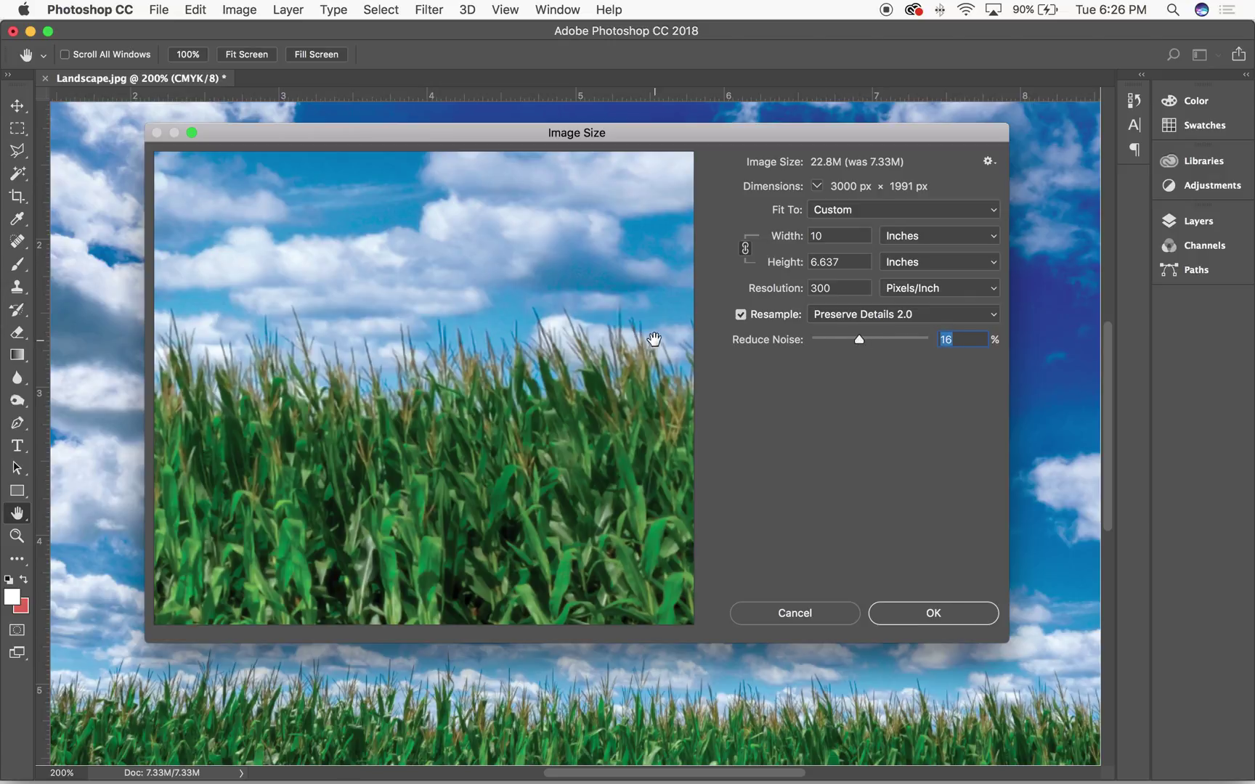
left_click_drag(572, 331, 538, 443)
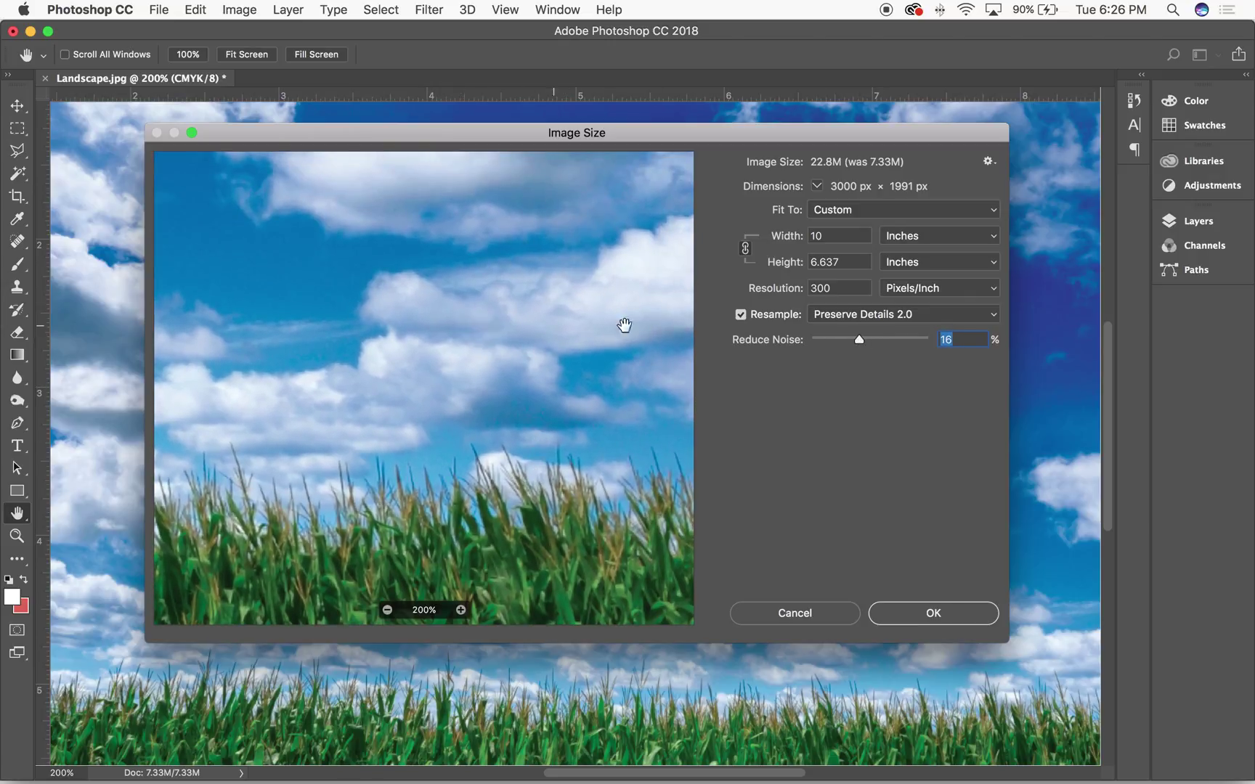
left_click_drag(859, 339, 899, 338)
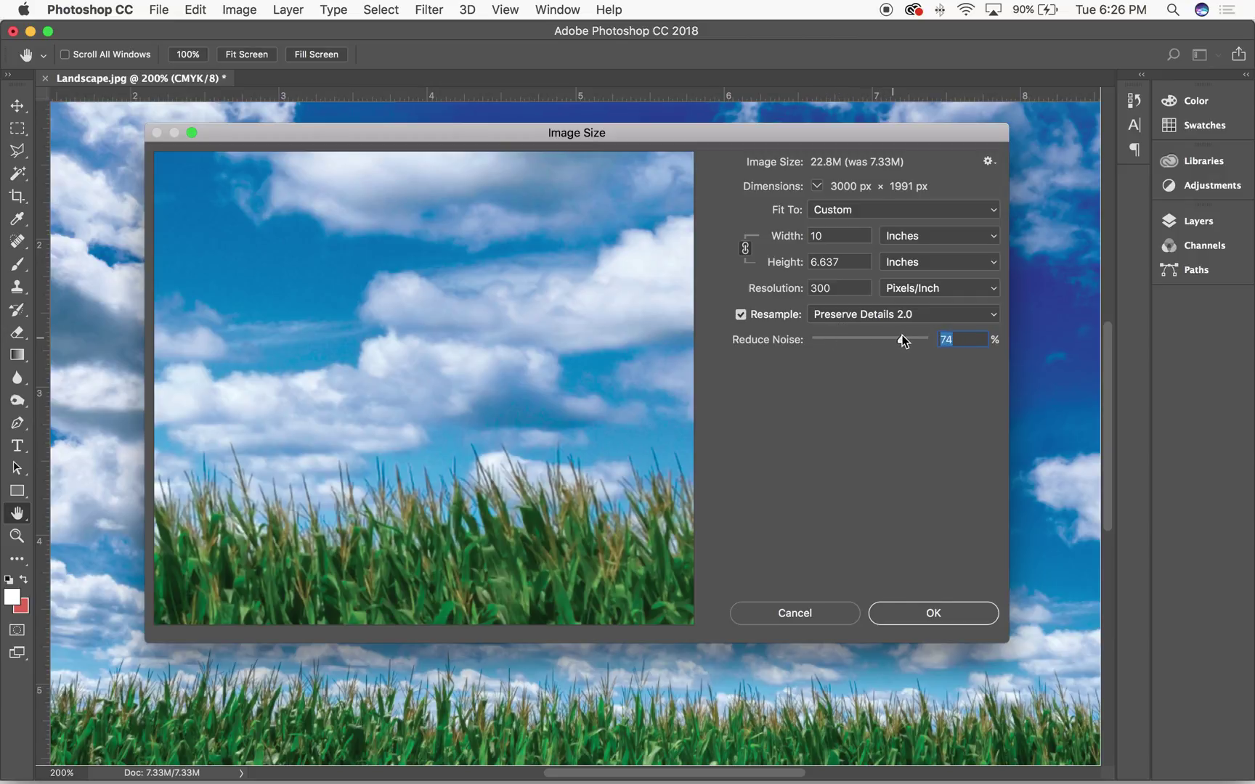
Step: Examine the clouds and corn in the noise-reduced preview at 200% and return the preview to 100%
scroll(372, 303, "down", 3)
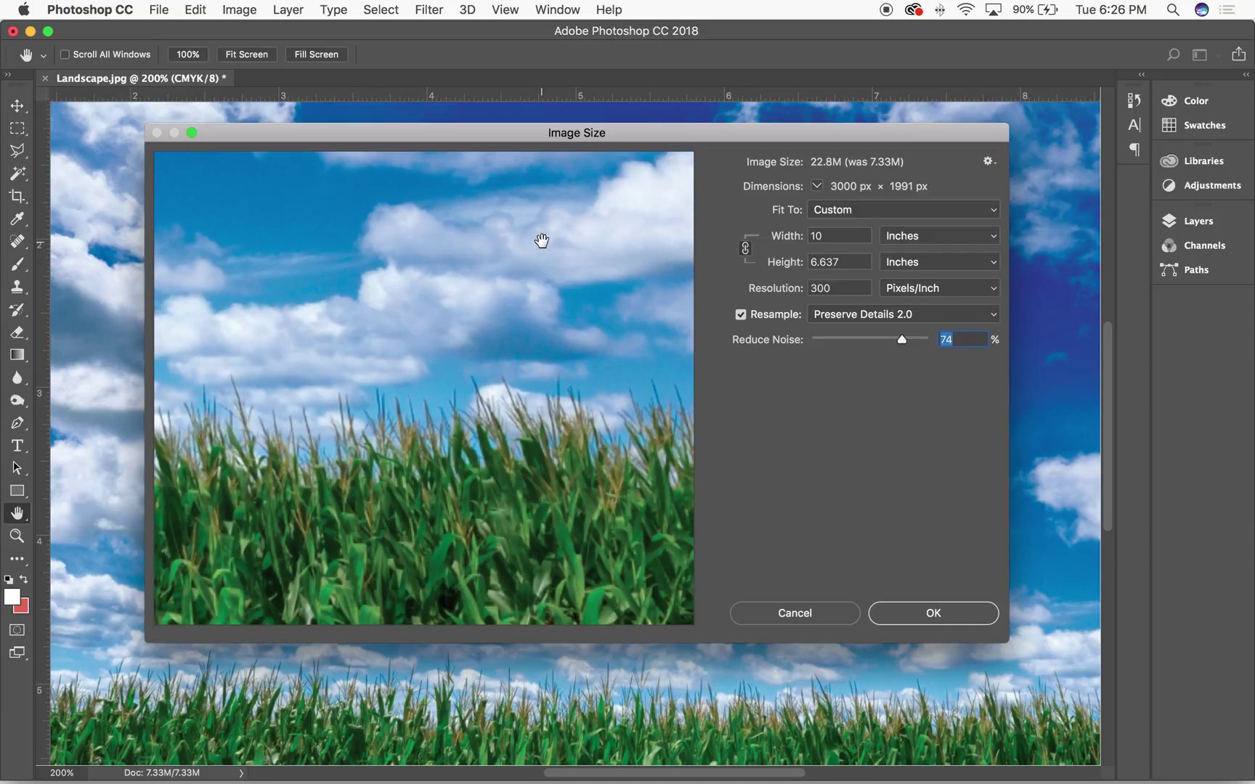
scroll(363, 287, "up", 3)
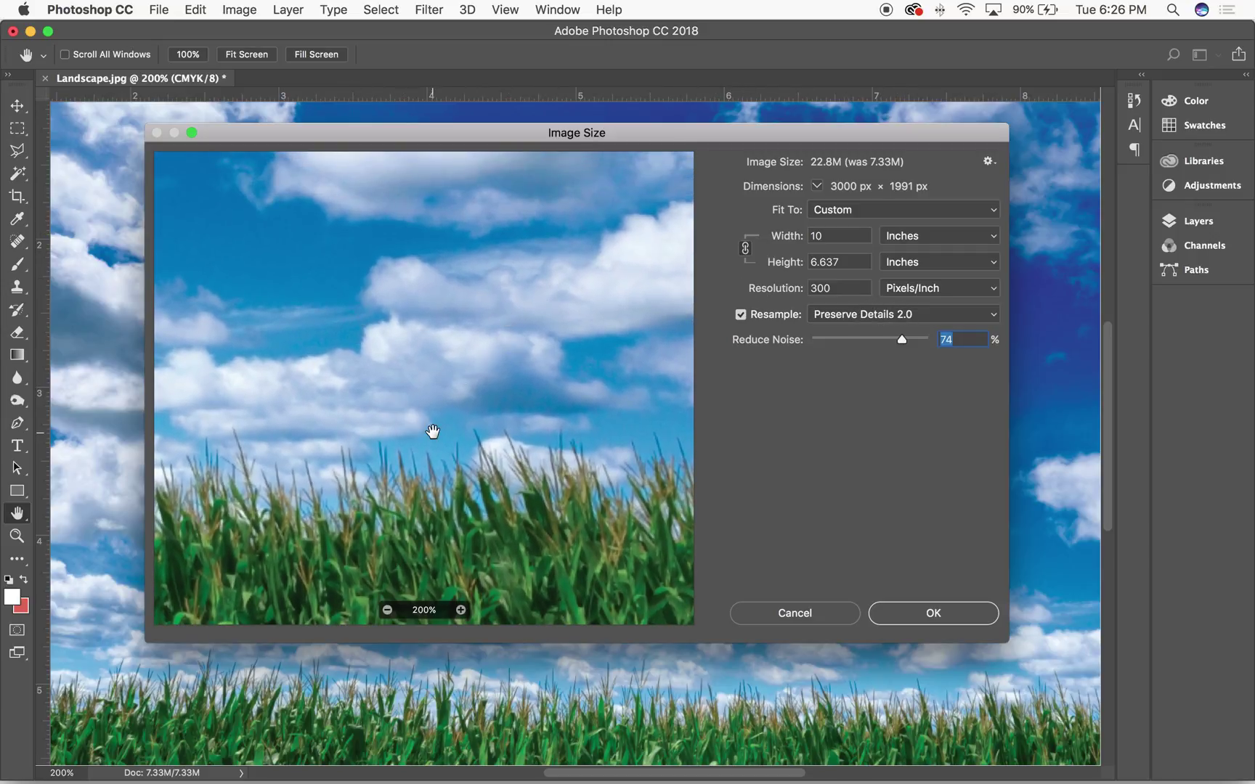
left_click_drag(435, 428, 454, 243)
scroll(428, 363, "up", 15)
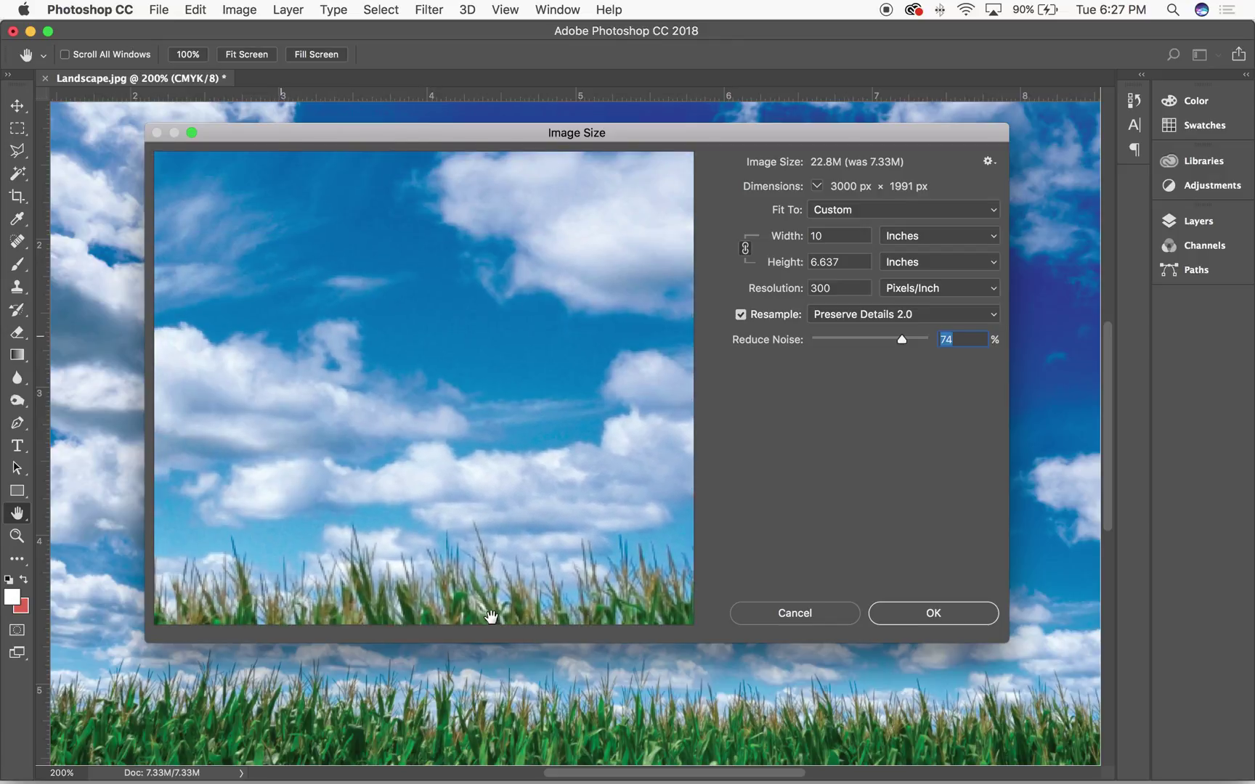
left_click(465, 354, "super")
left_click_drag(314, 412, 436, 415)
mouse_move(451, 376)
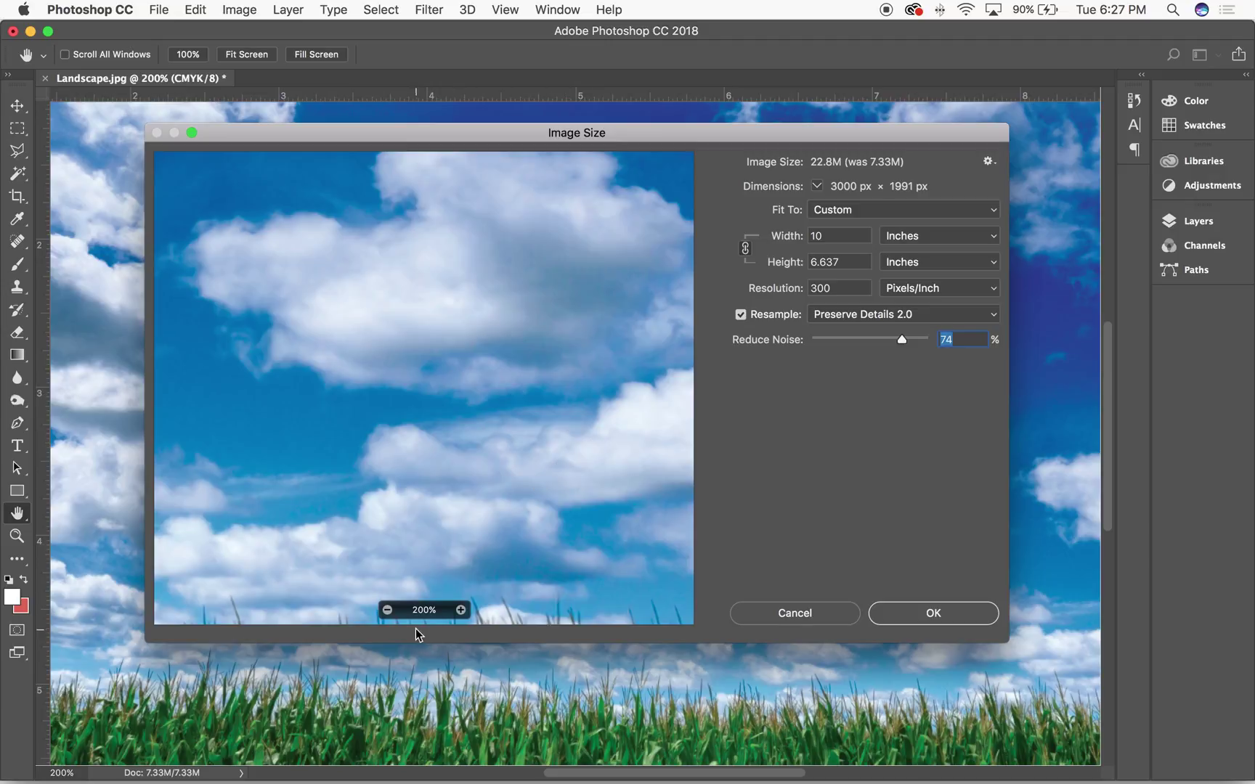
left_click(386, 611)
left_click_drag(594, 379, 488, 356)
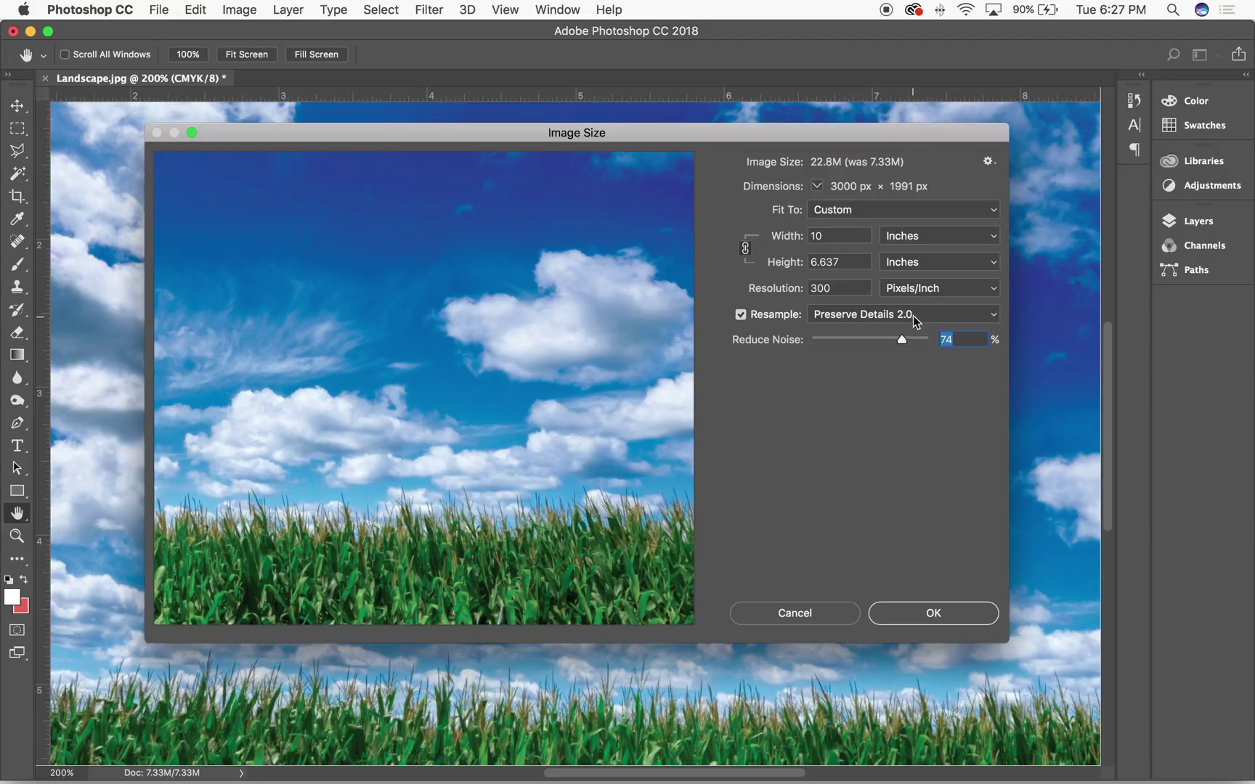
Step: Change the resampling method to Bicubic Smoother (enlargement) and inspect the corn in the preview at 300%
left_click(913, 314)
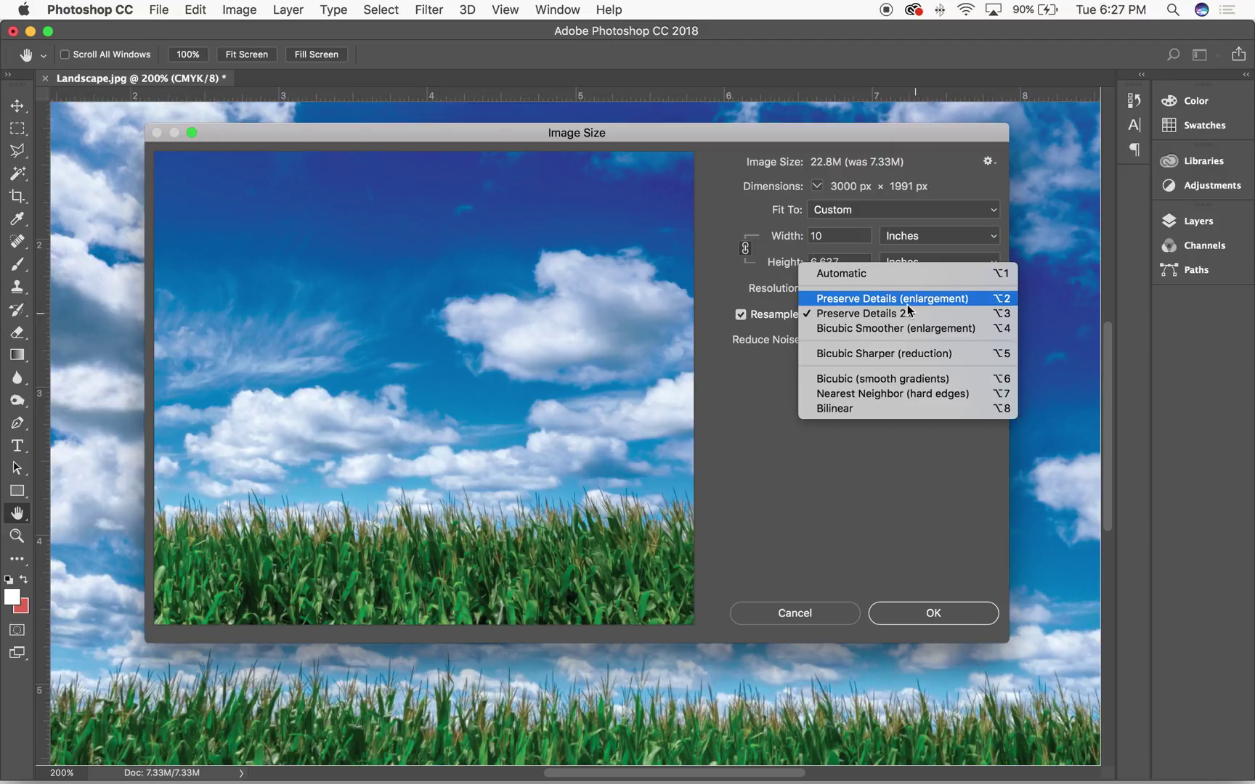
left_click(903, 571)
left_click(902, 320)
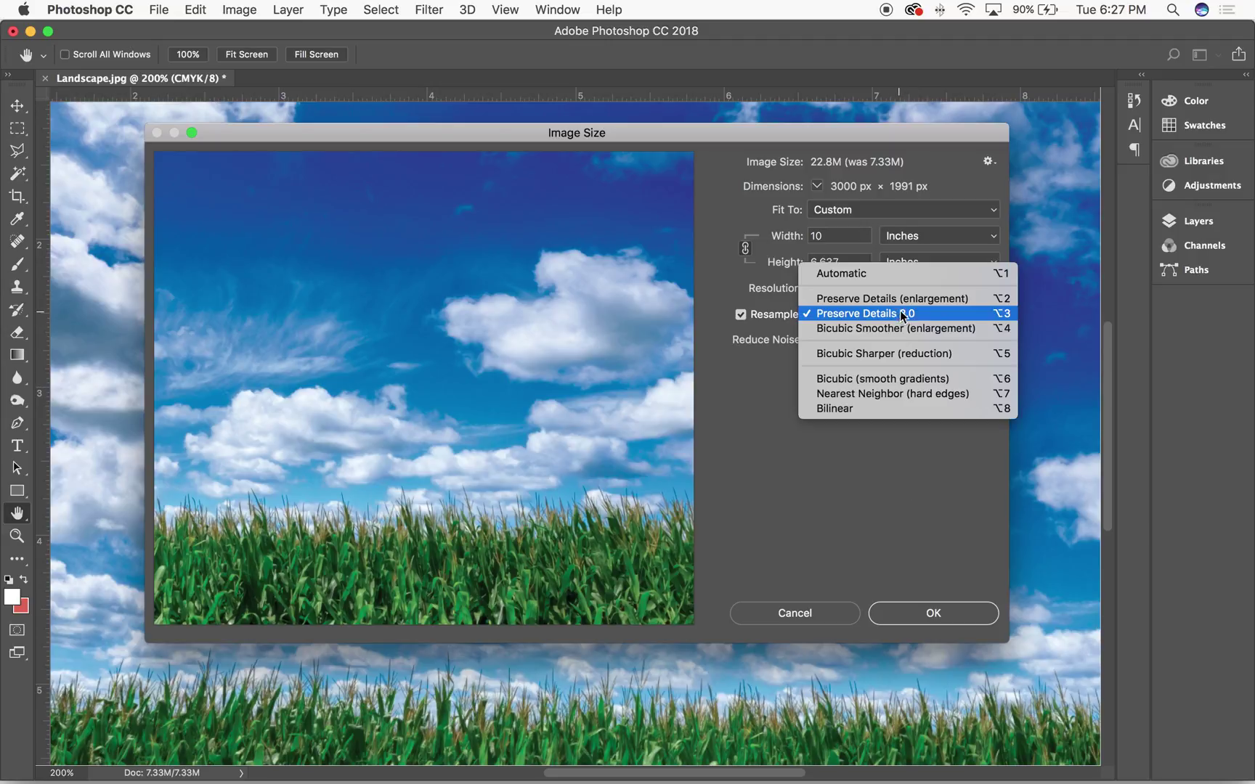
left_click(867, 330)
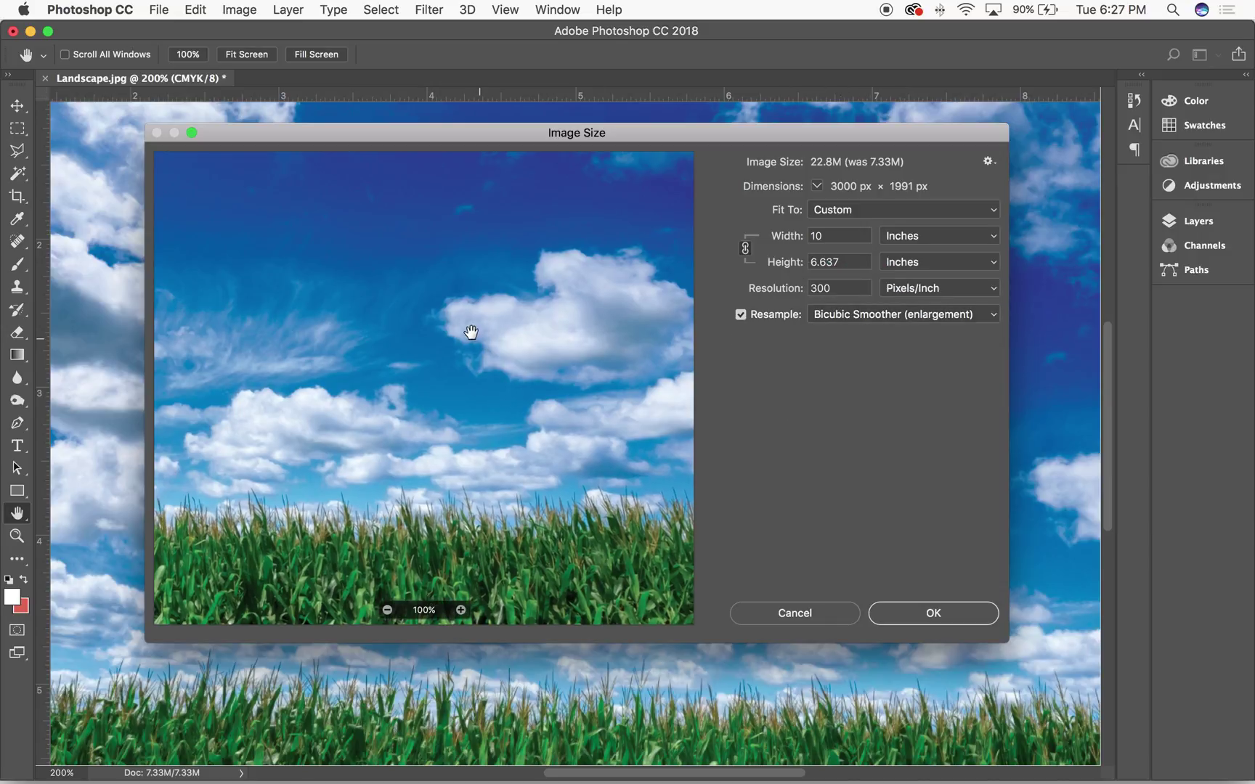
left_click_drag(473, 336, 467, 314)
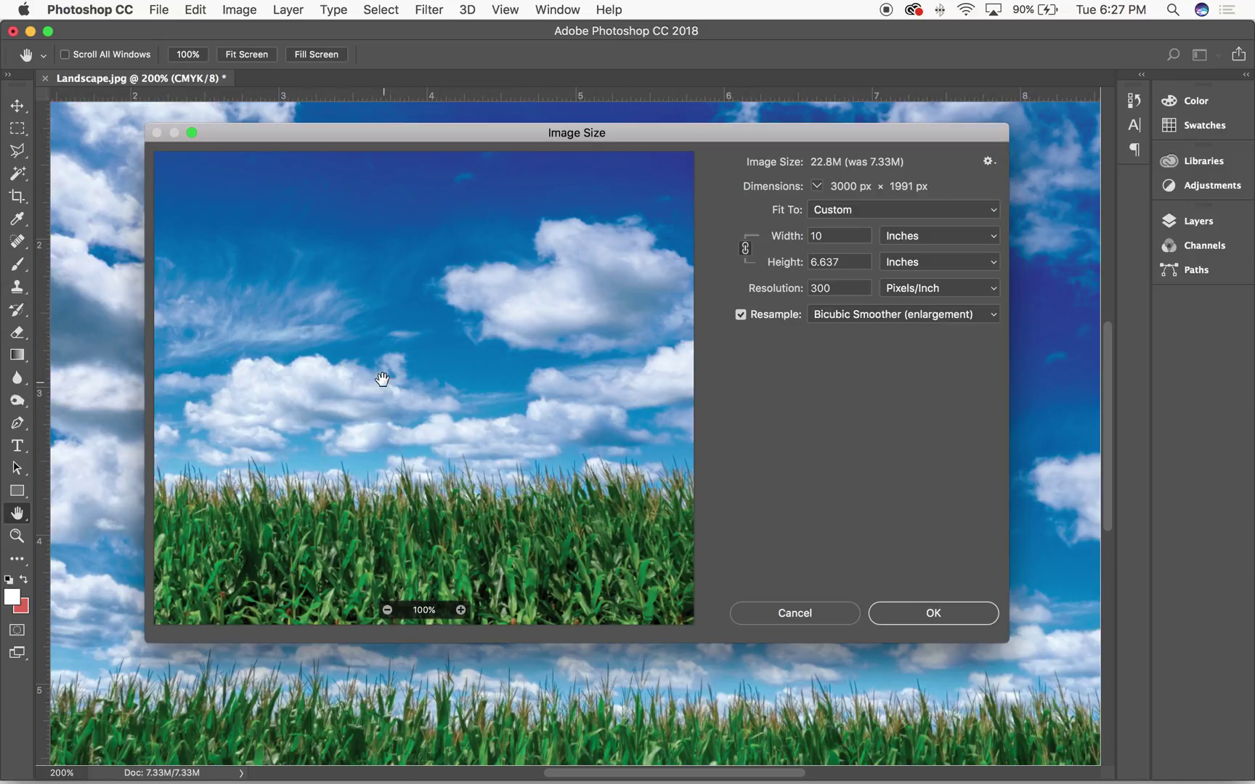
left_click(462, 610)
left_click(462, 610)
left_click_drag(476, 411, 419, 206)
left_click_drag(443, 351, 401, 254)
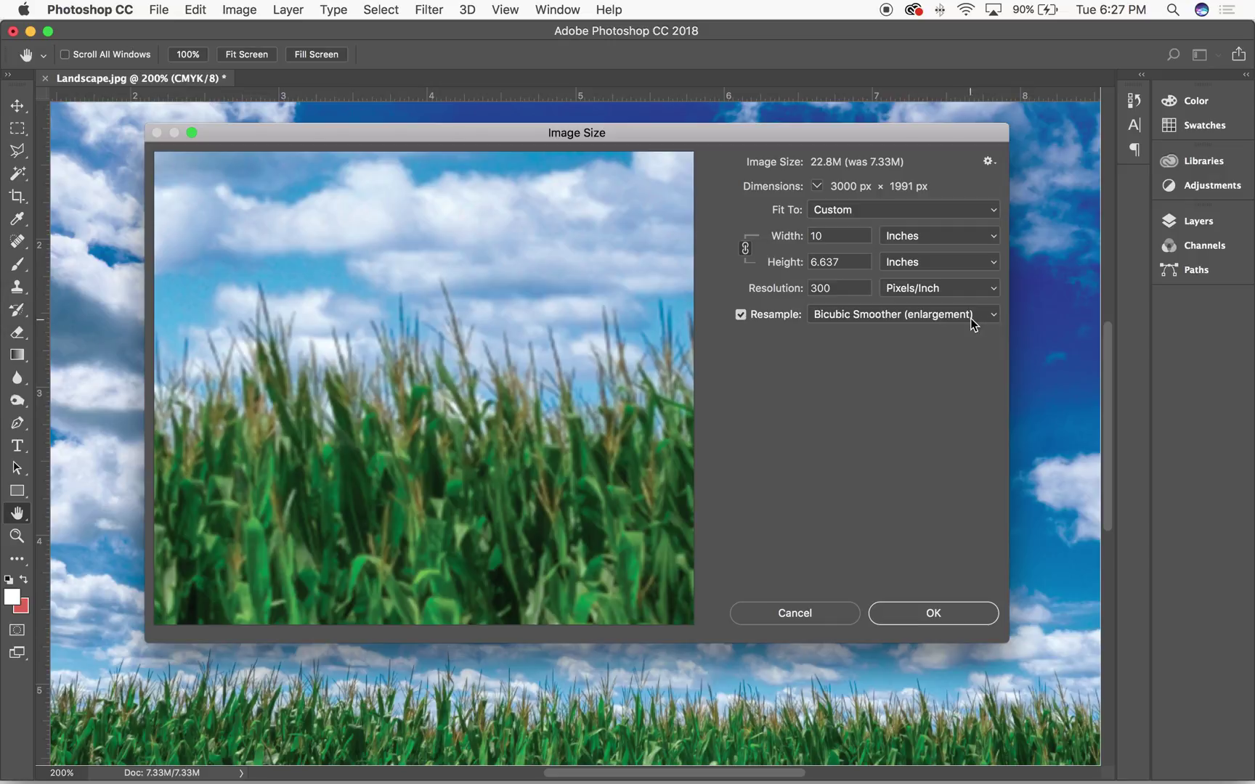
Step: Compare the Preserve Details (enlargement) method on the corn and return resampling to Bicubic Smoother (enlargement)
left_click(946, 322)
left_click(931, 284)
left_click_drag(535, 364, 509, 311)
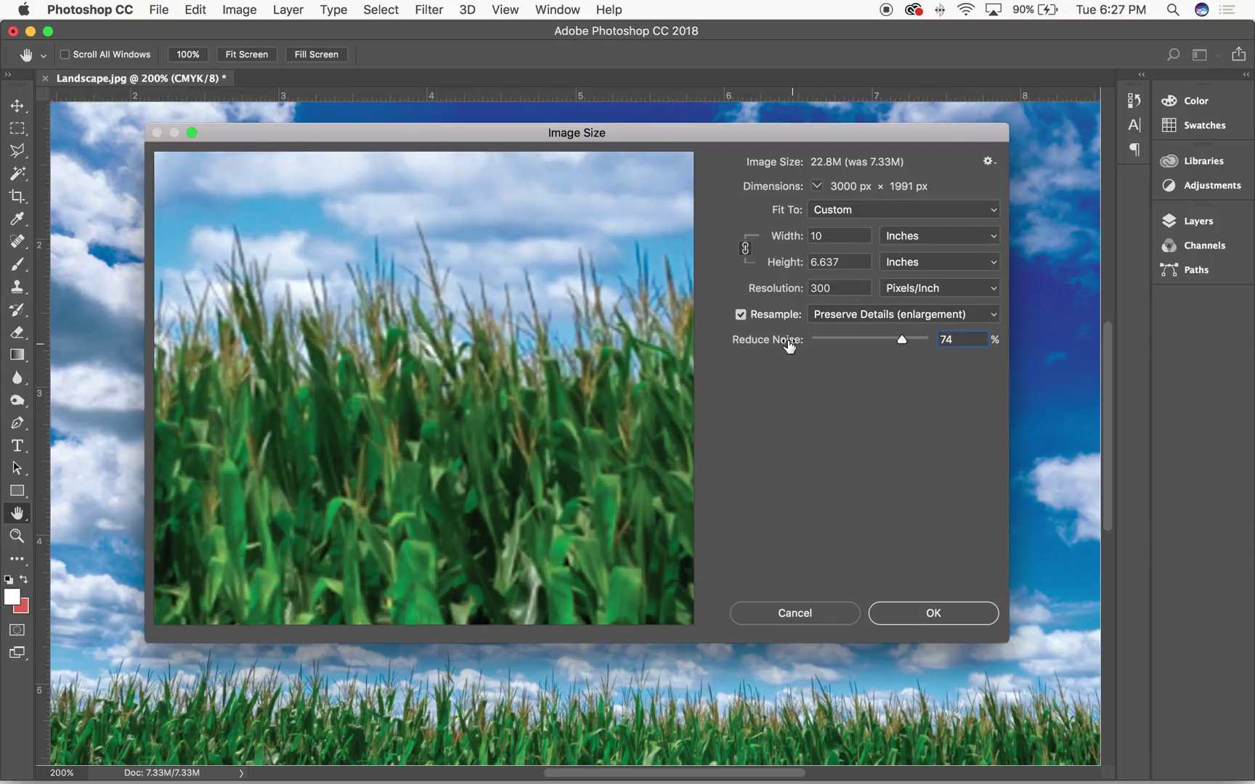
left_click_drag(507, 428, 621, 350)
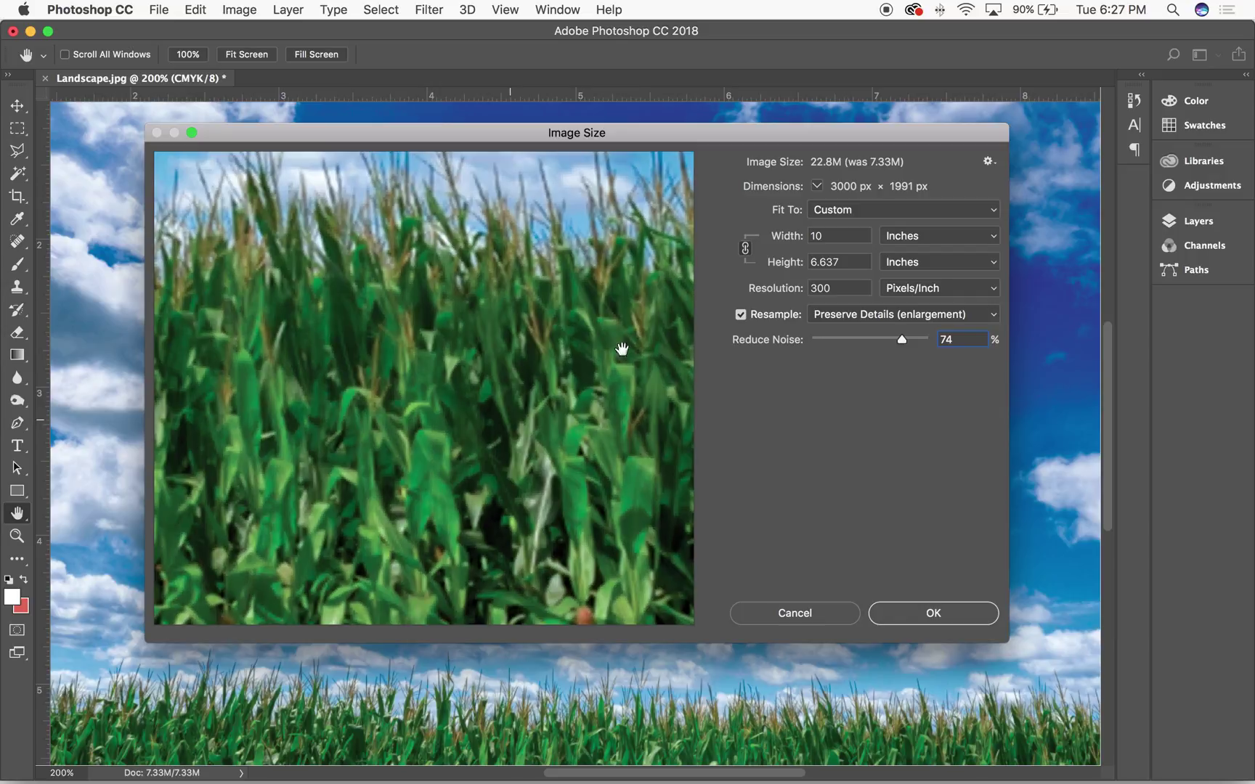
left_click(973, 320)
left_click(952, 339)
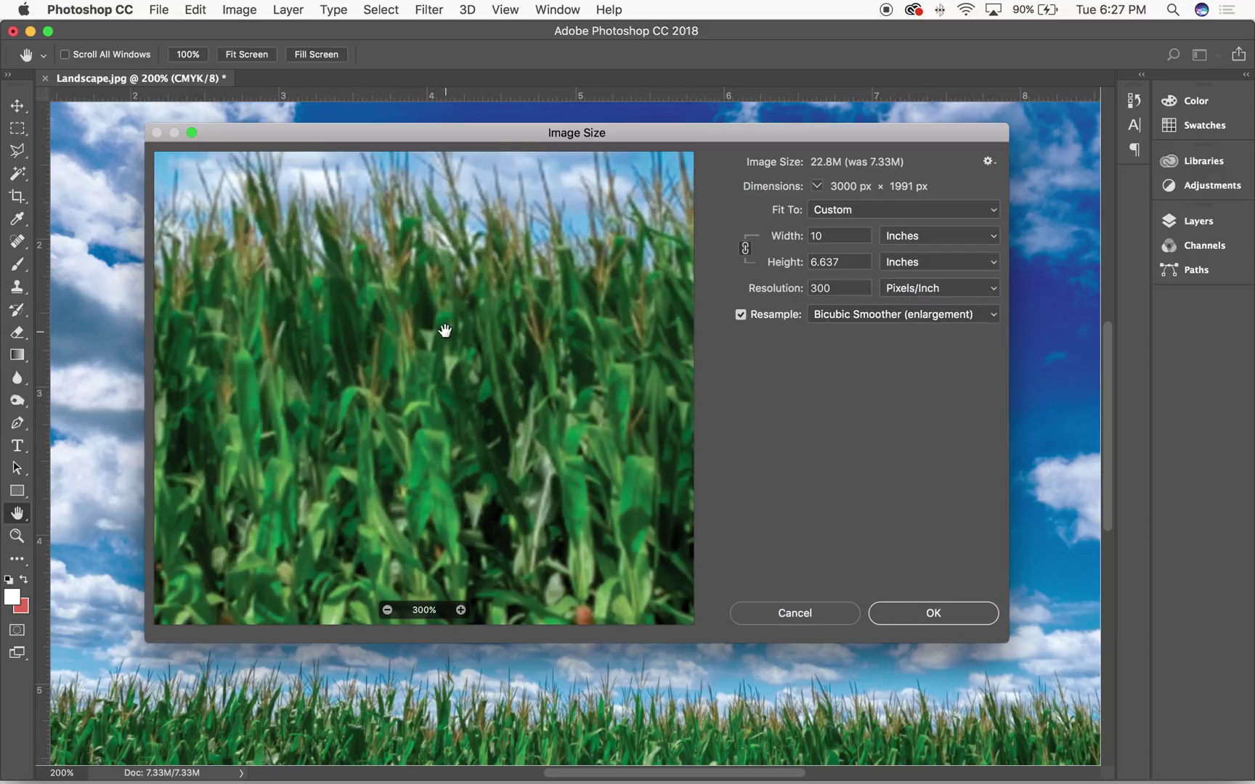
Step: Check the corn in the enlargement preview and apply the 10-inch, 300 ppi resize with Bicubic Smoother (enlargement)
left_click_drag(376, 323, 443, 314)
left_click_drag(447, 363, 401, 392)
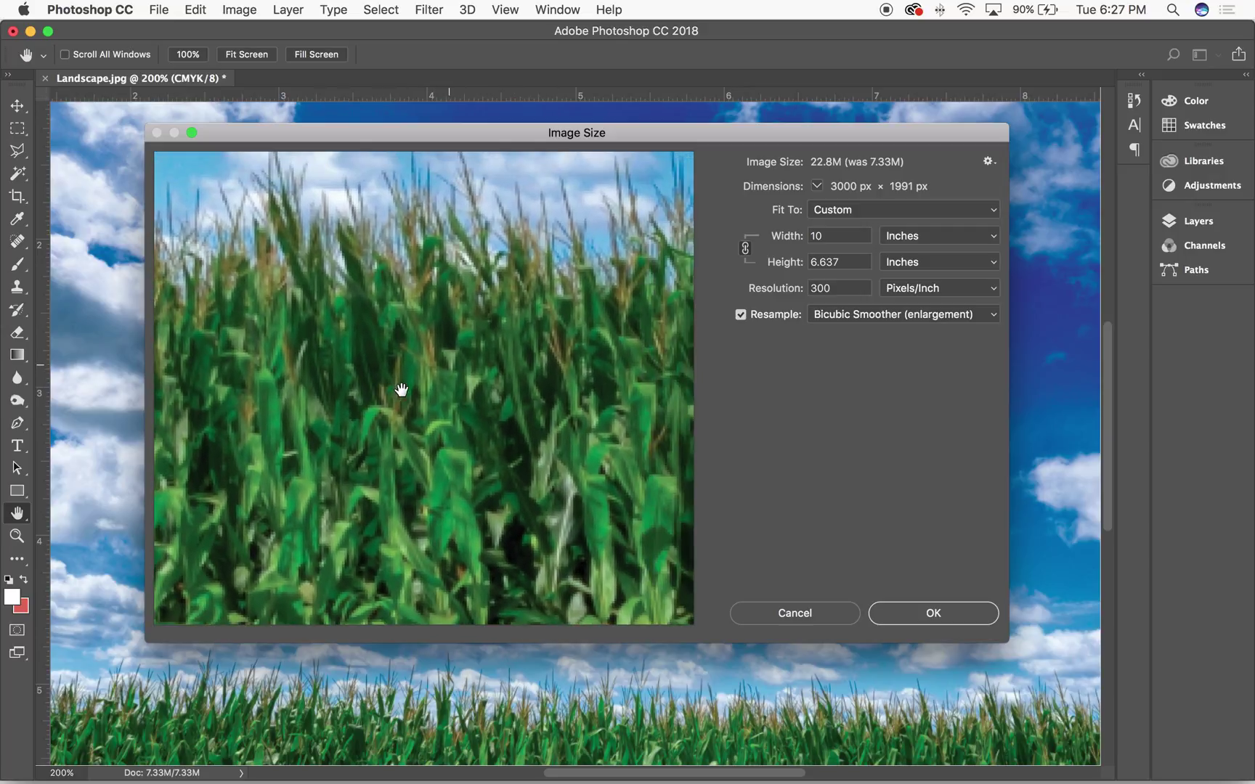
left_click_drag(492, 293, 442, 284)
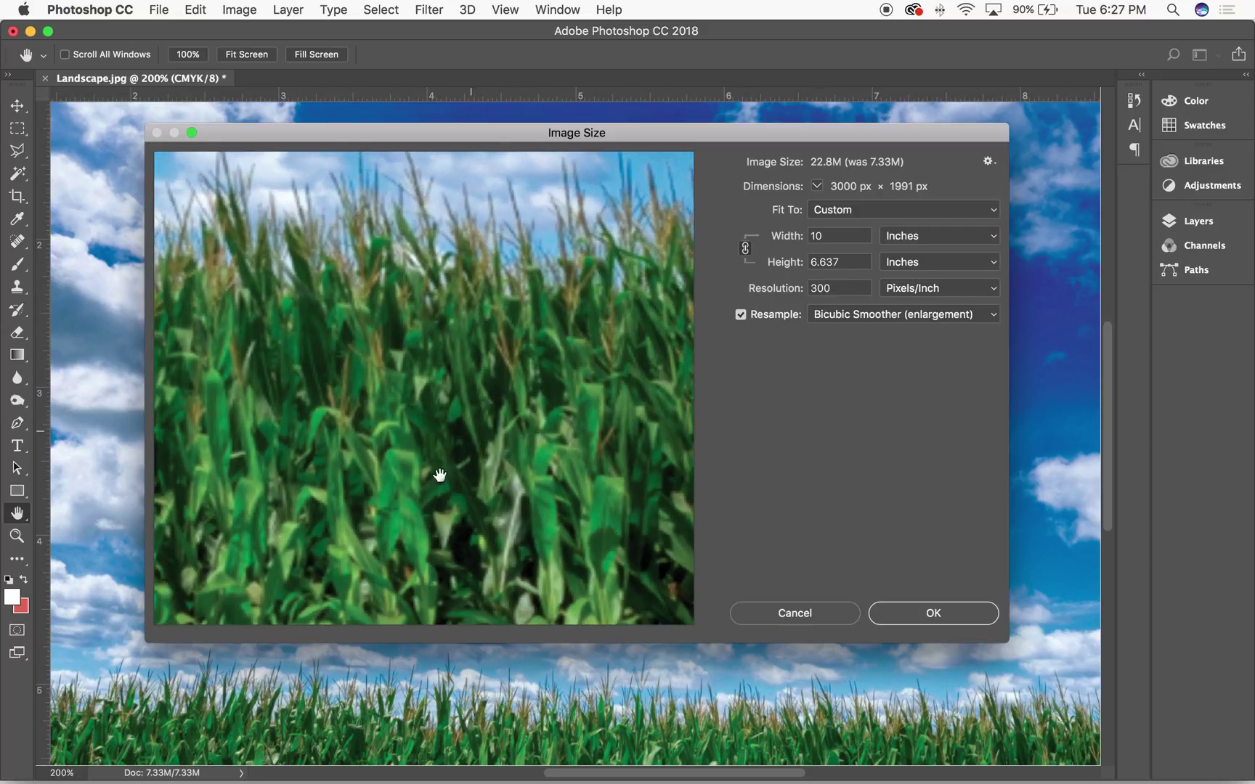
left_click(932, 614)
key("v")
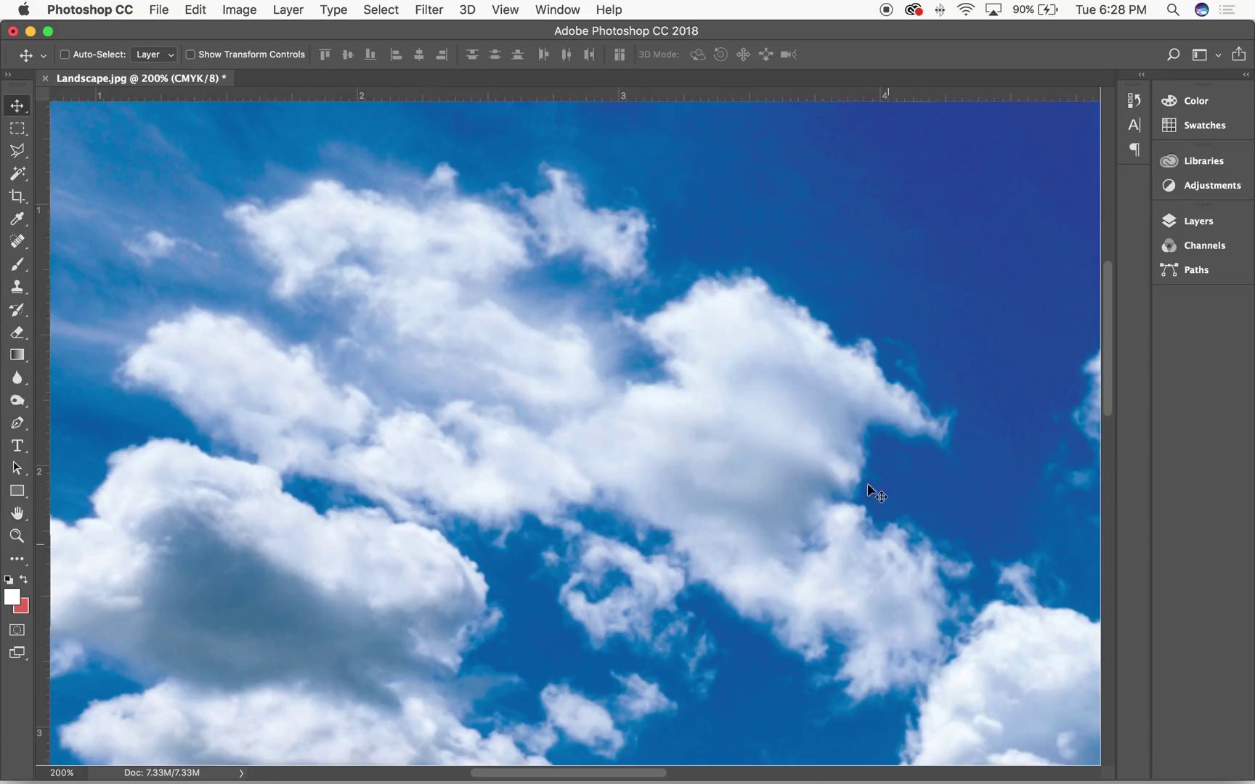
key("super+minus")
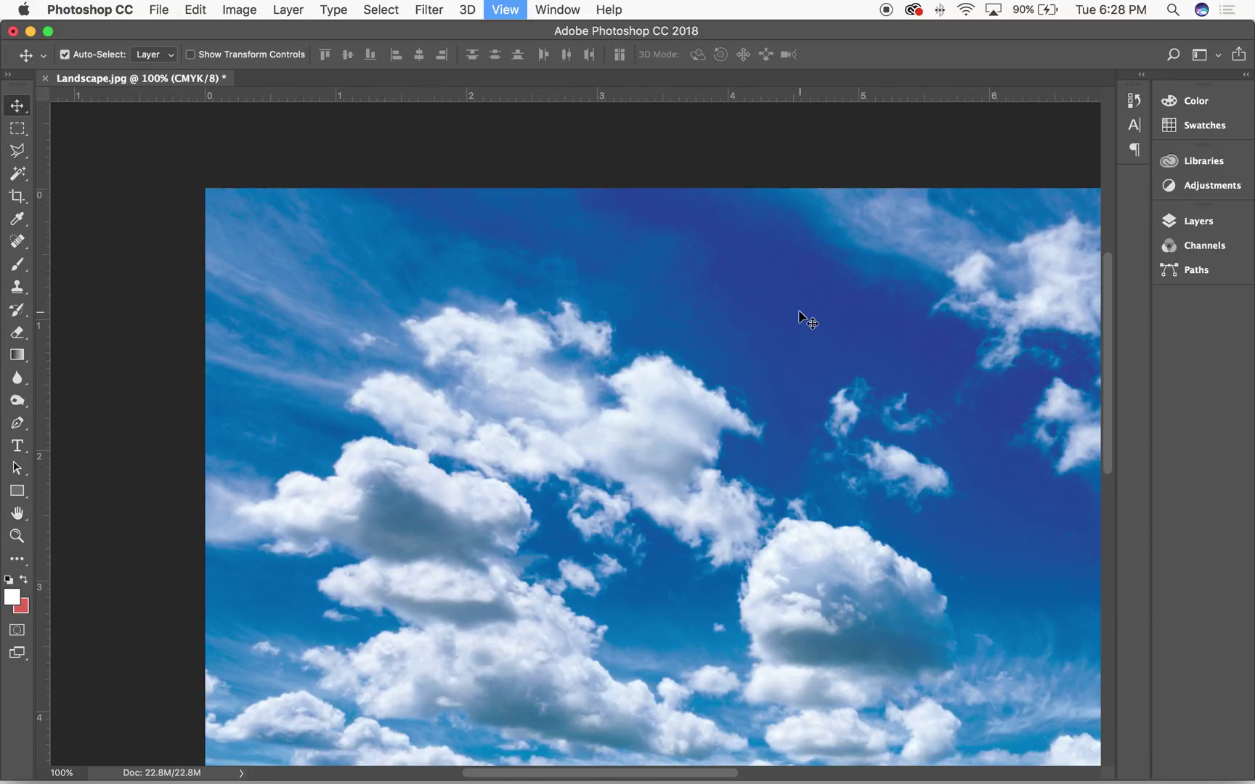
key("super+minus")
Step: Review the enlarged image's size settings and look over its preview without changing any values
left_click(246, 10)
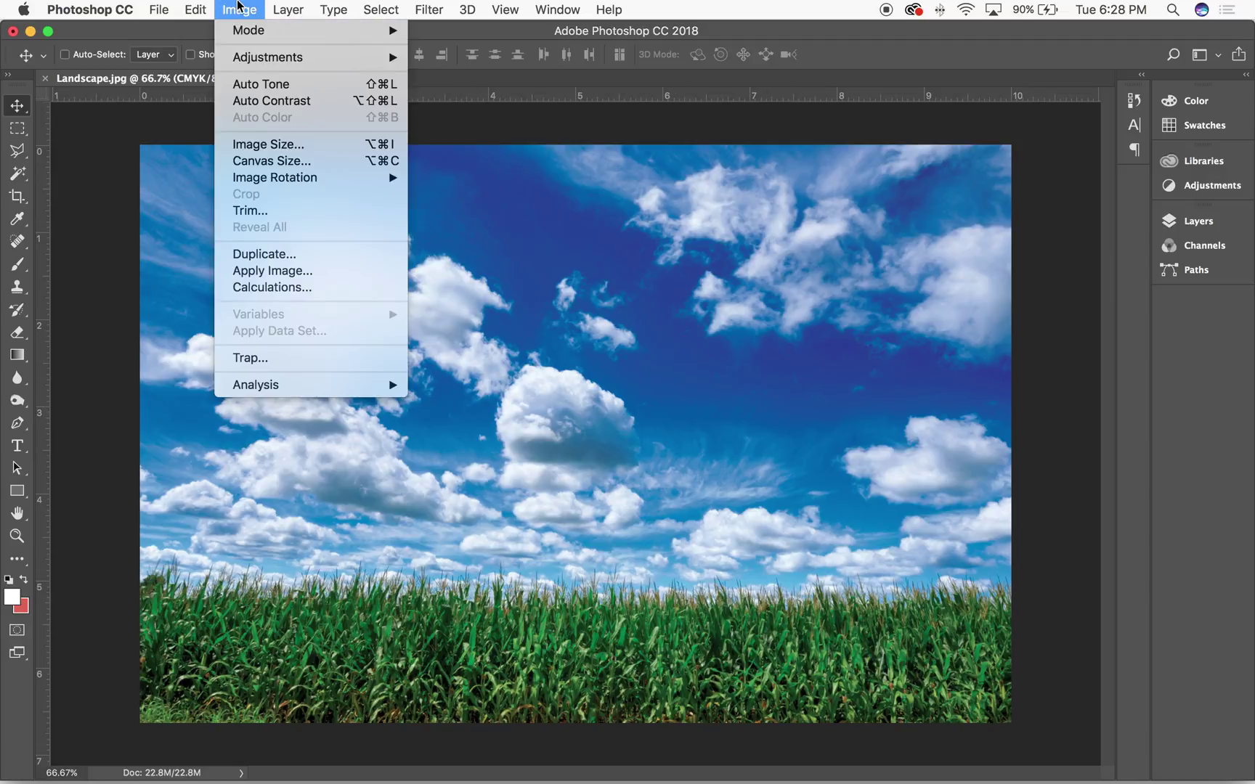
left_click(264, 146)
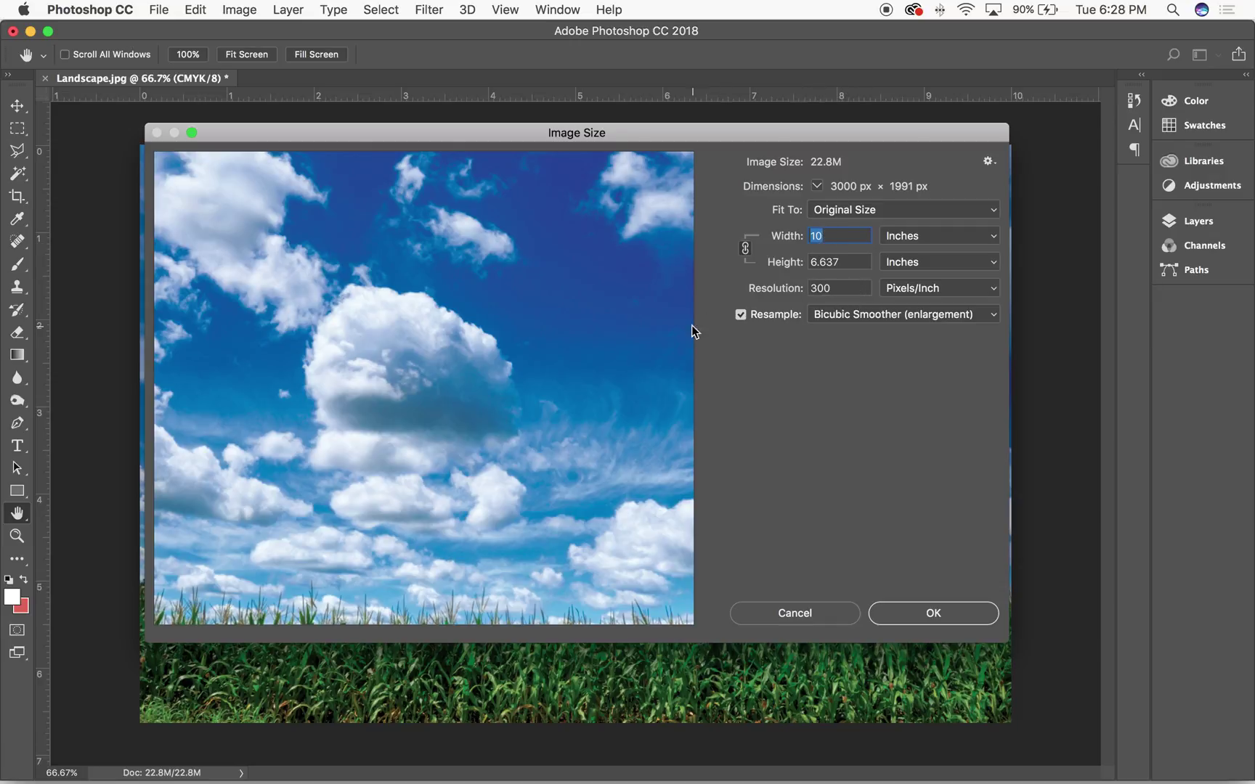
left_click_drag(460, 405, 559, 291)
left_click(925, 614)
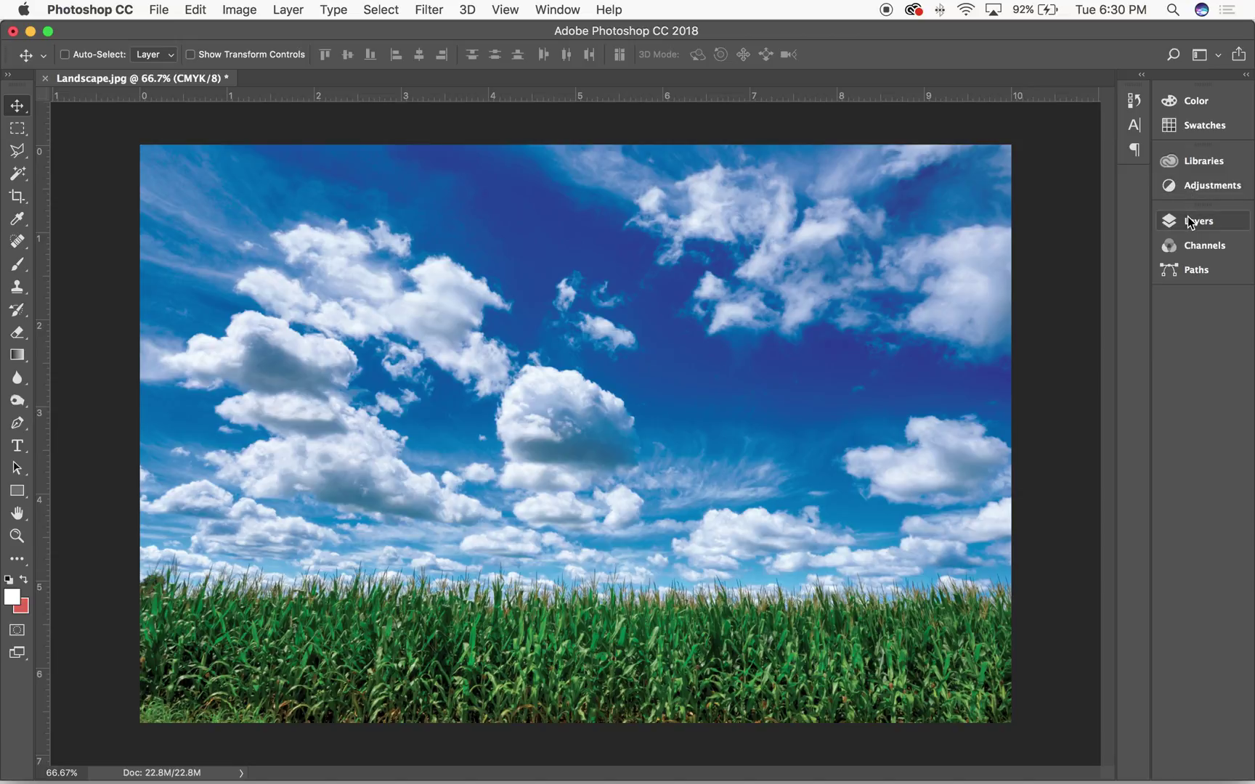
Step: Start a Replace Color adjustment, sample a bright green from the corn and set the fuzziness to 119
left_click(245, 9)
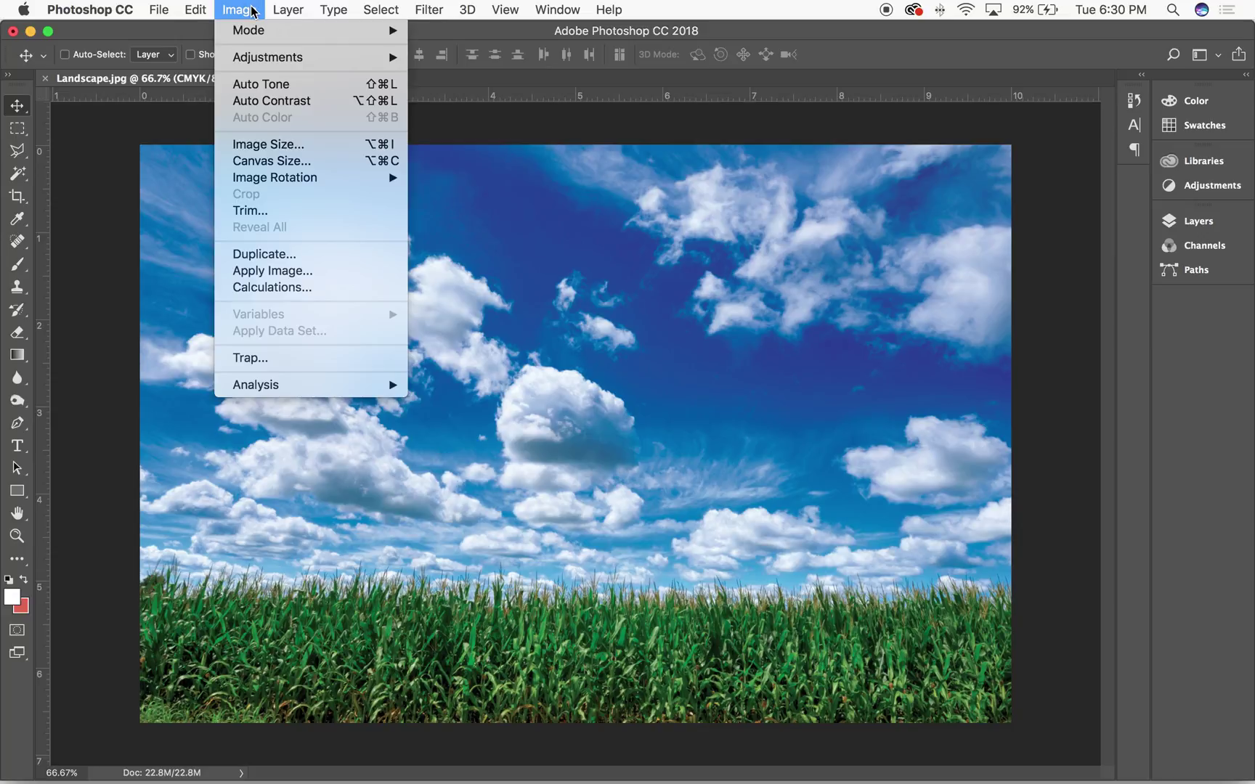
mouse_move(280, 60)
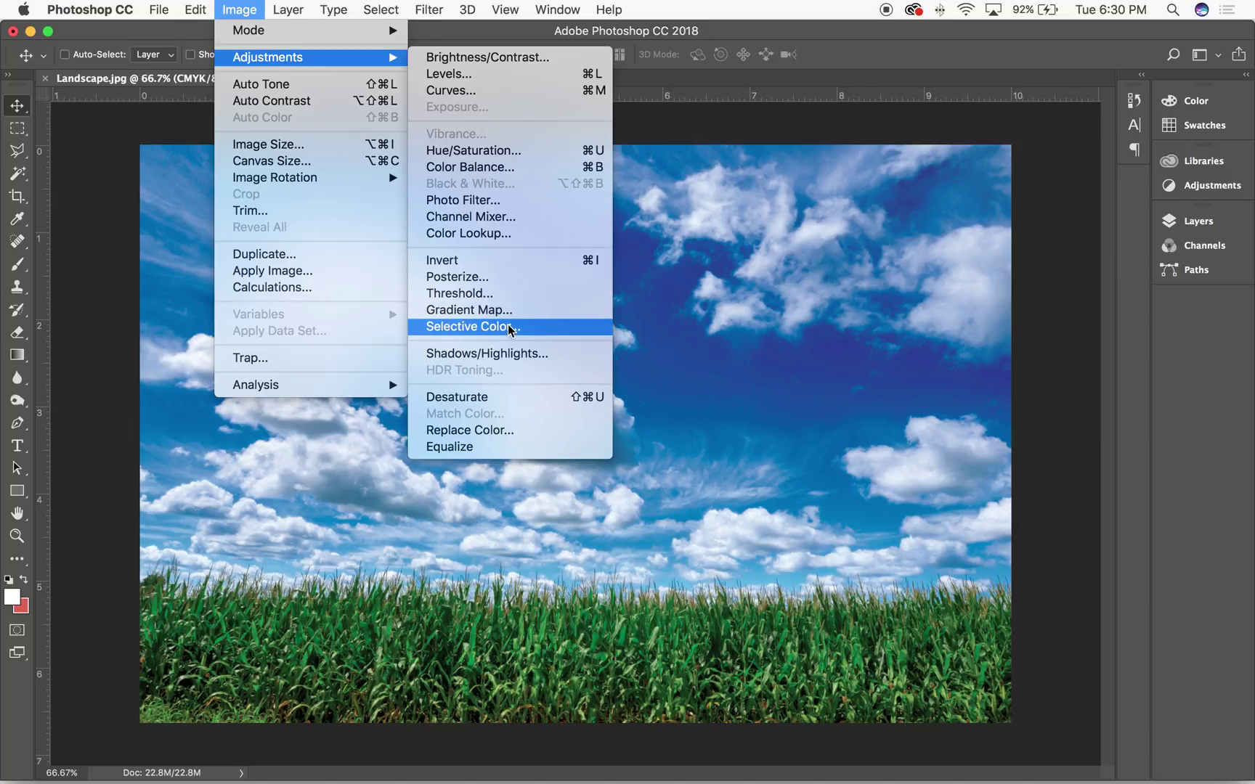
left_click(468, 431)
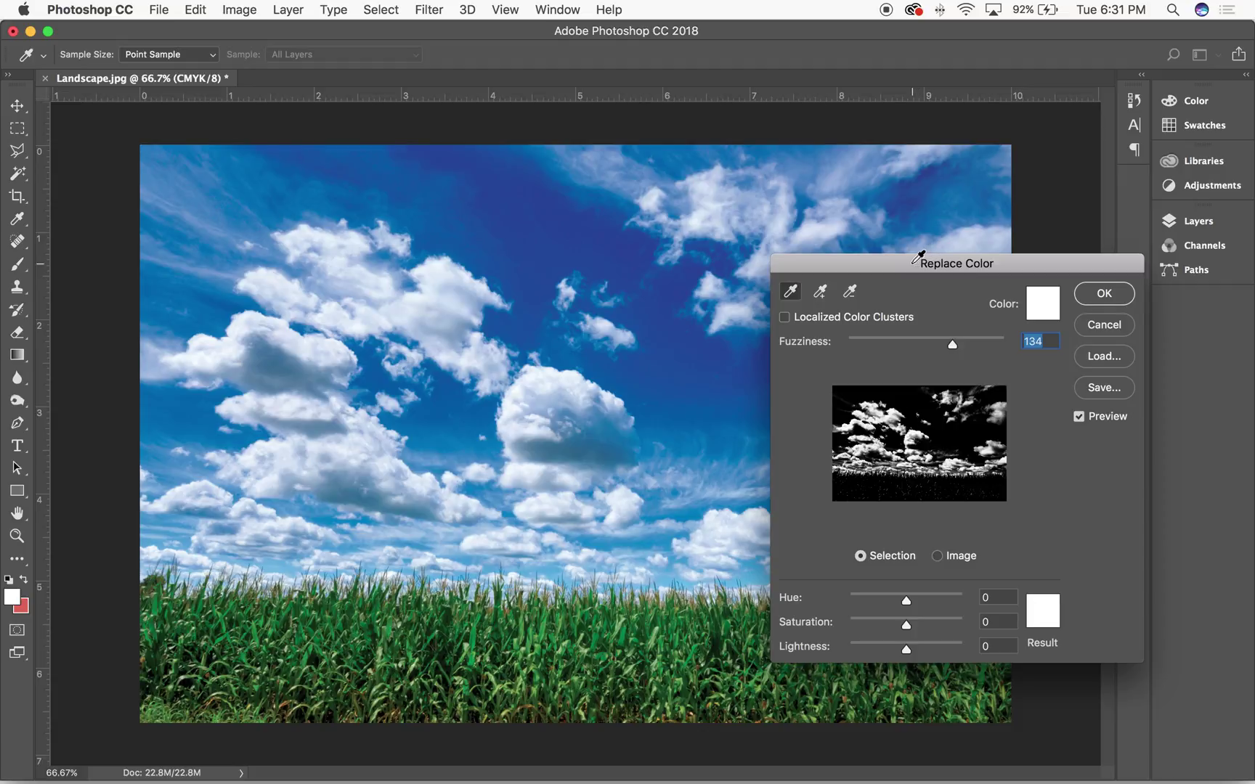
left_click_drag(901, 261, 741, 213)
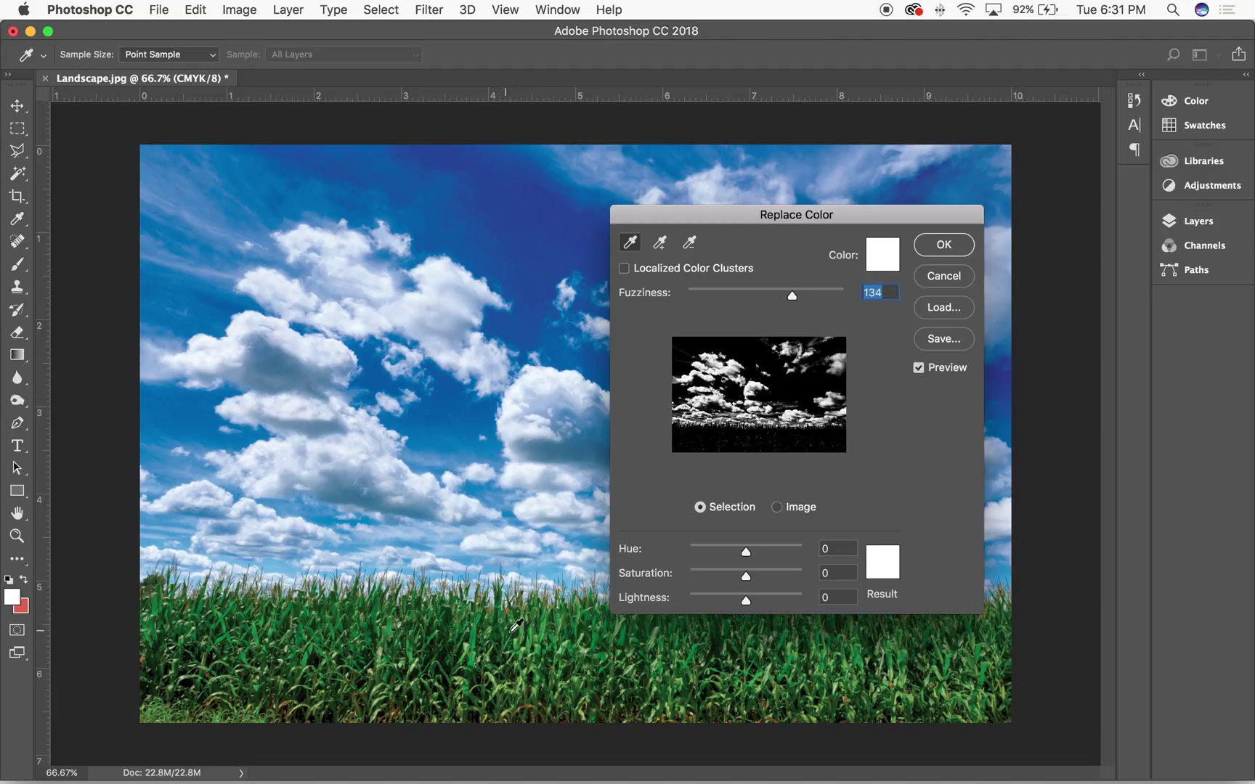
left_click(546, 628)
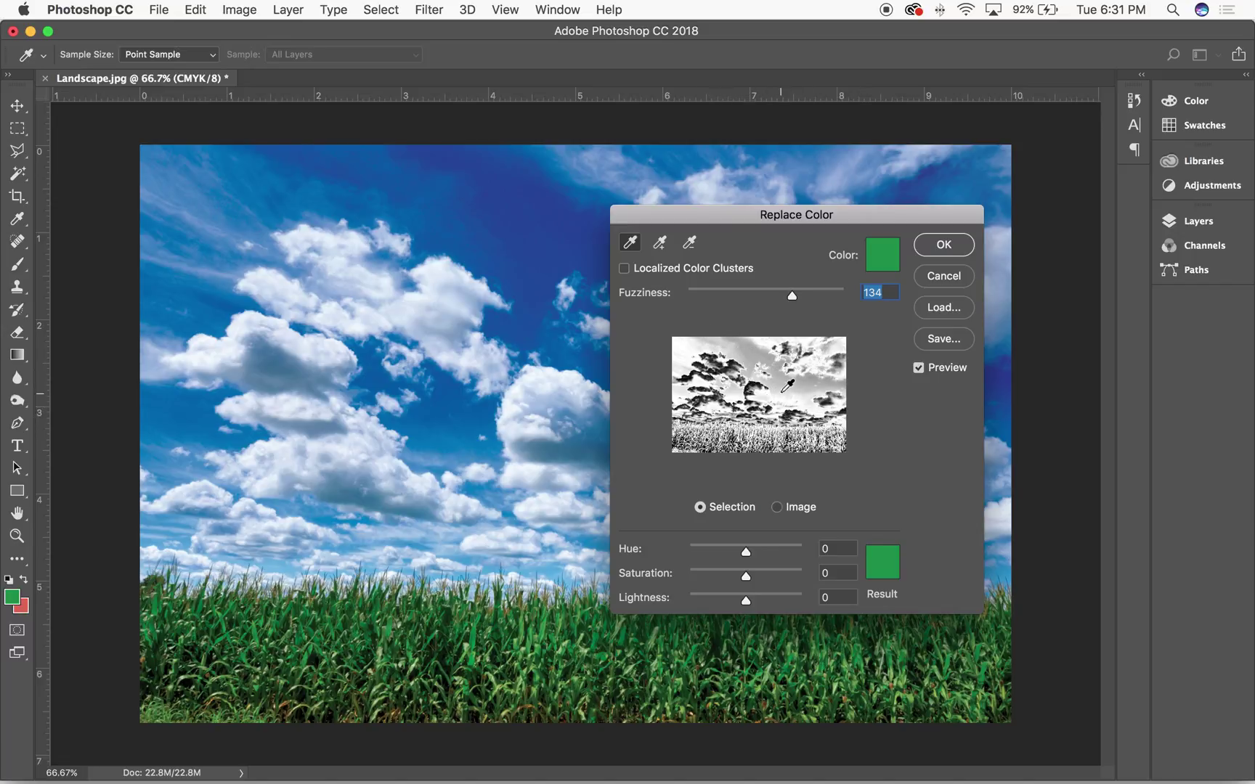
mouse_move(790, 295)
left_mouse_down()
mouse_move(695, 300)
mouse_move(780, 297)
left_mouse_up()
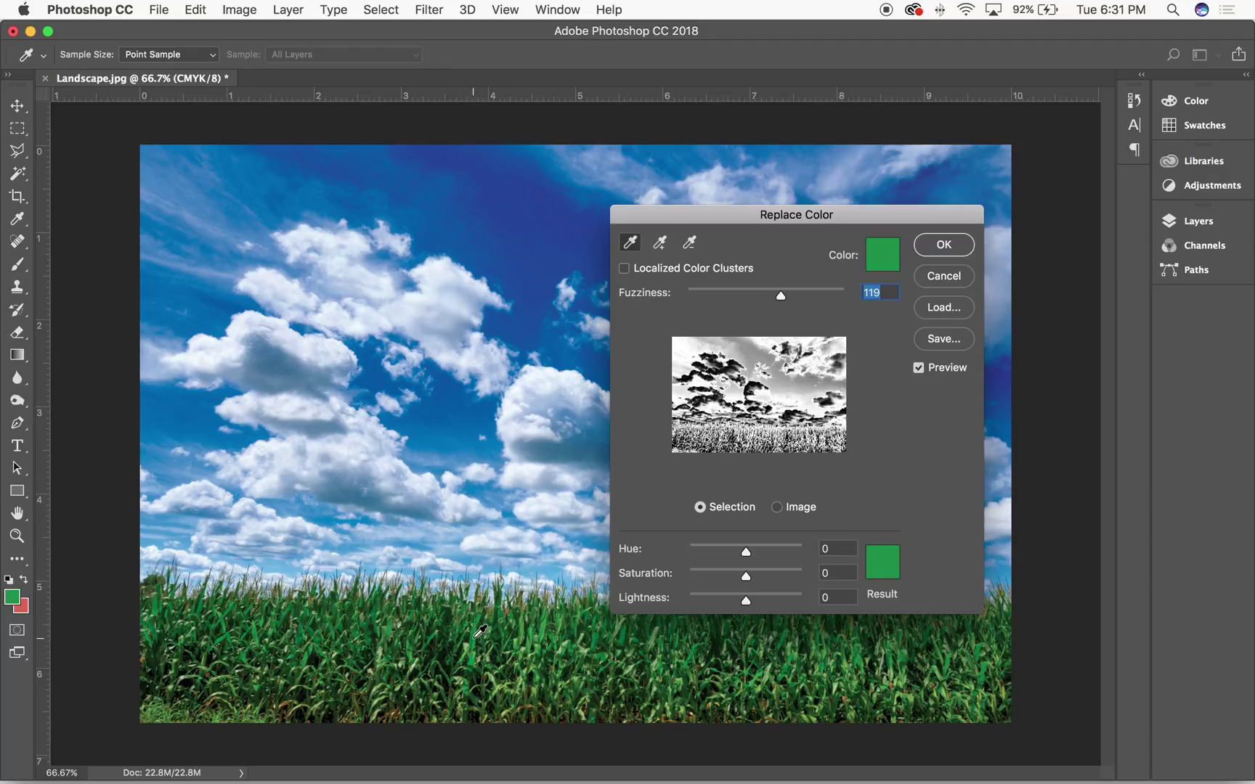
Step: Resample several corn leaves, settle on a medium green as the color to replace, and set the fuzziness to 54
left_click(476, 643)
left_click(472, 648)
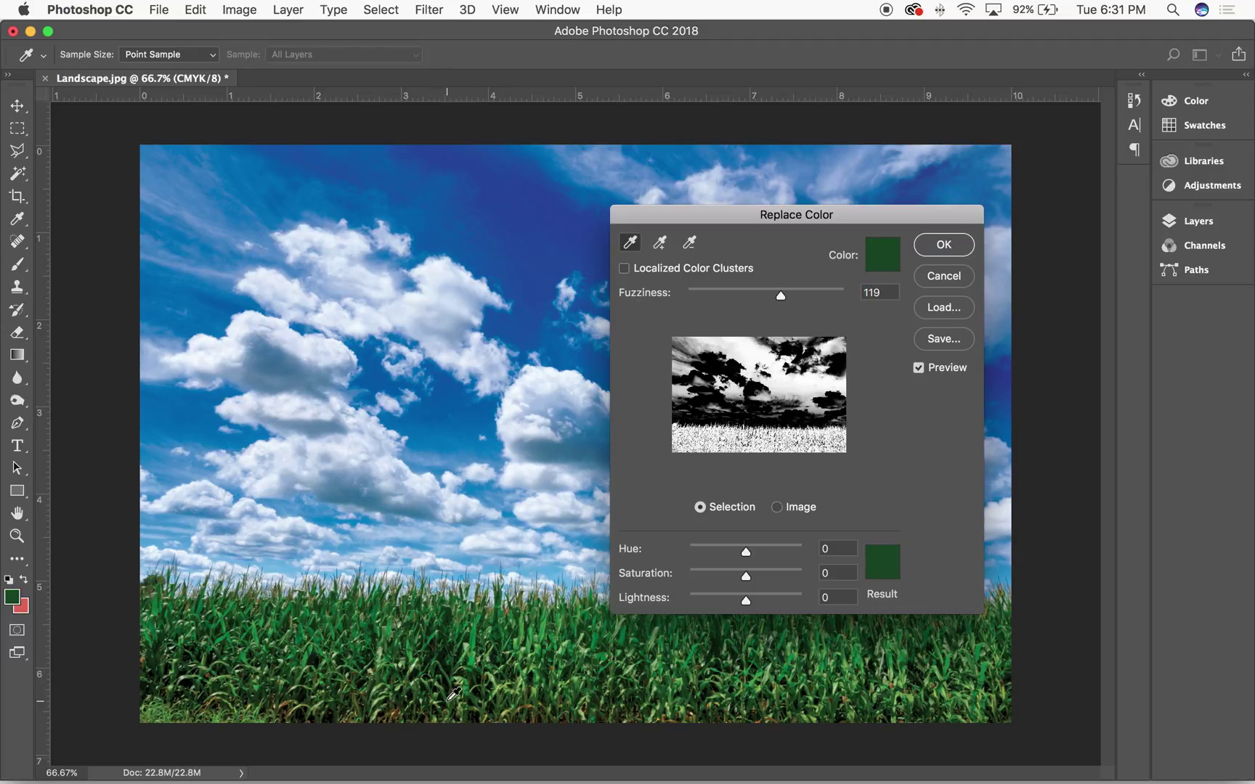
left_click(460, 687)
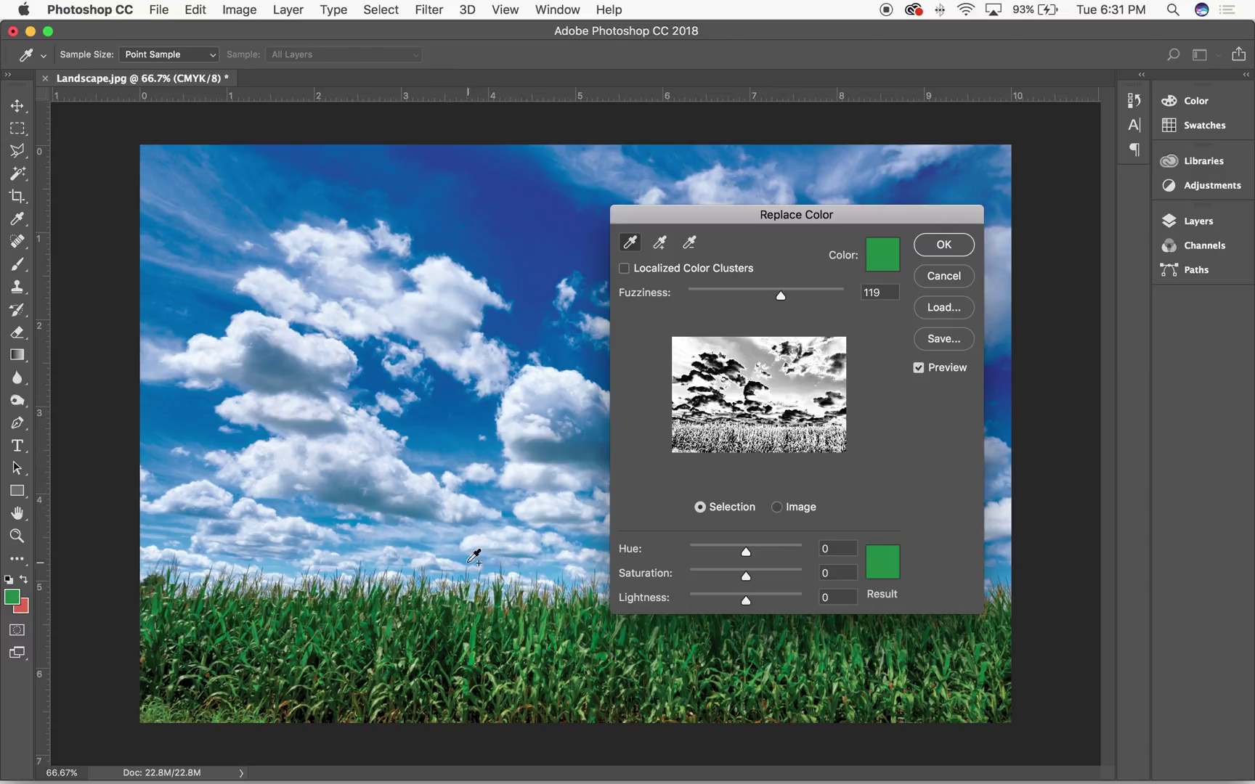
left_click(473, 650)
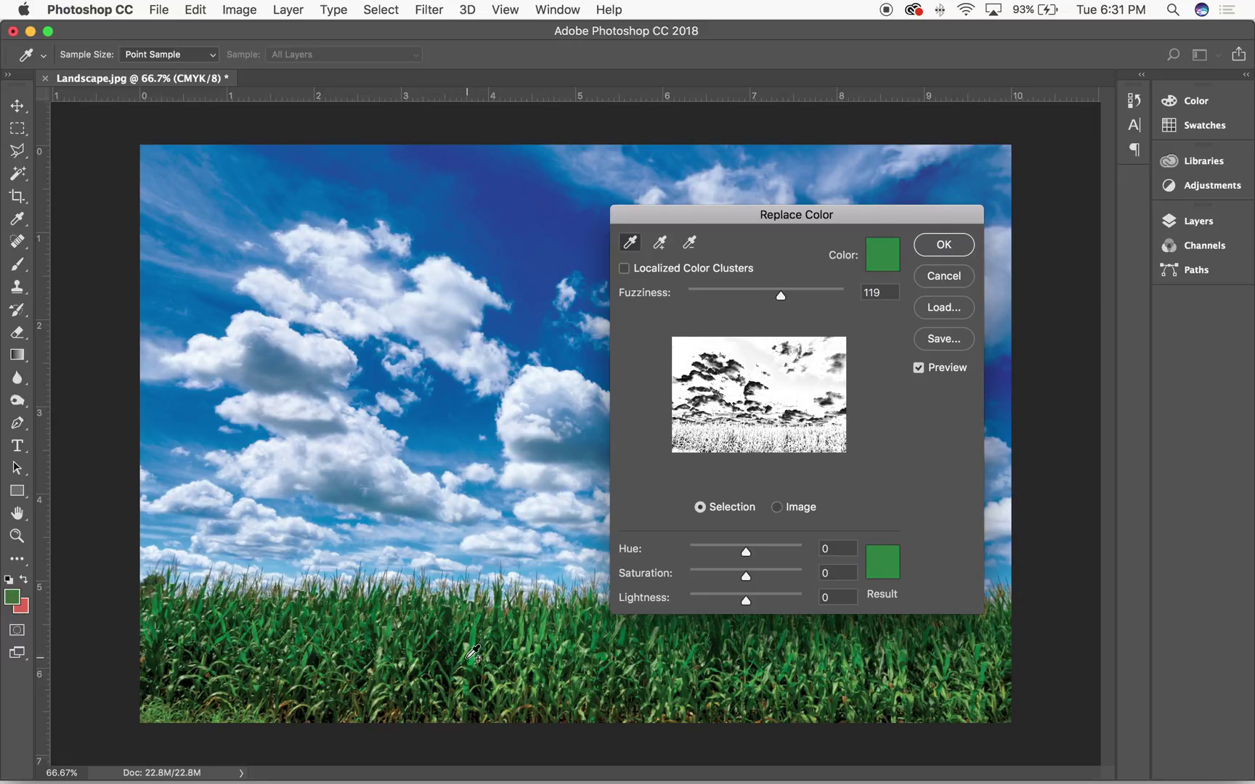
left_click(423, 661)
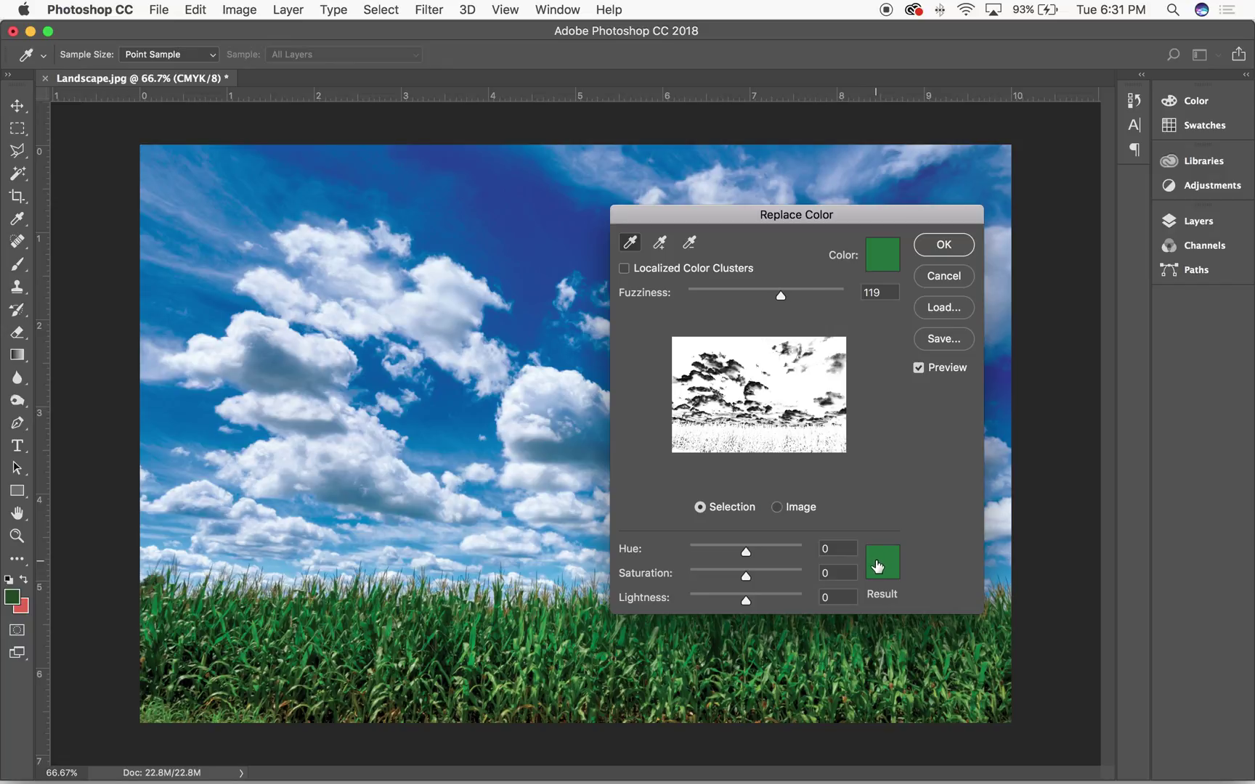
left_click_drag(781, 294, 728, 306)
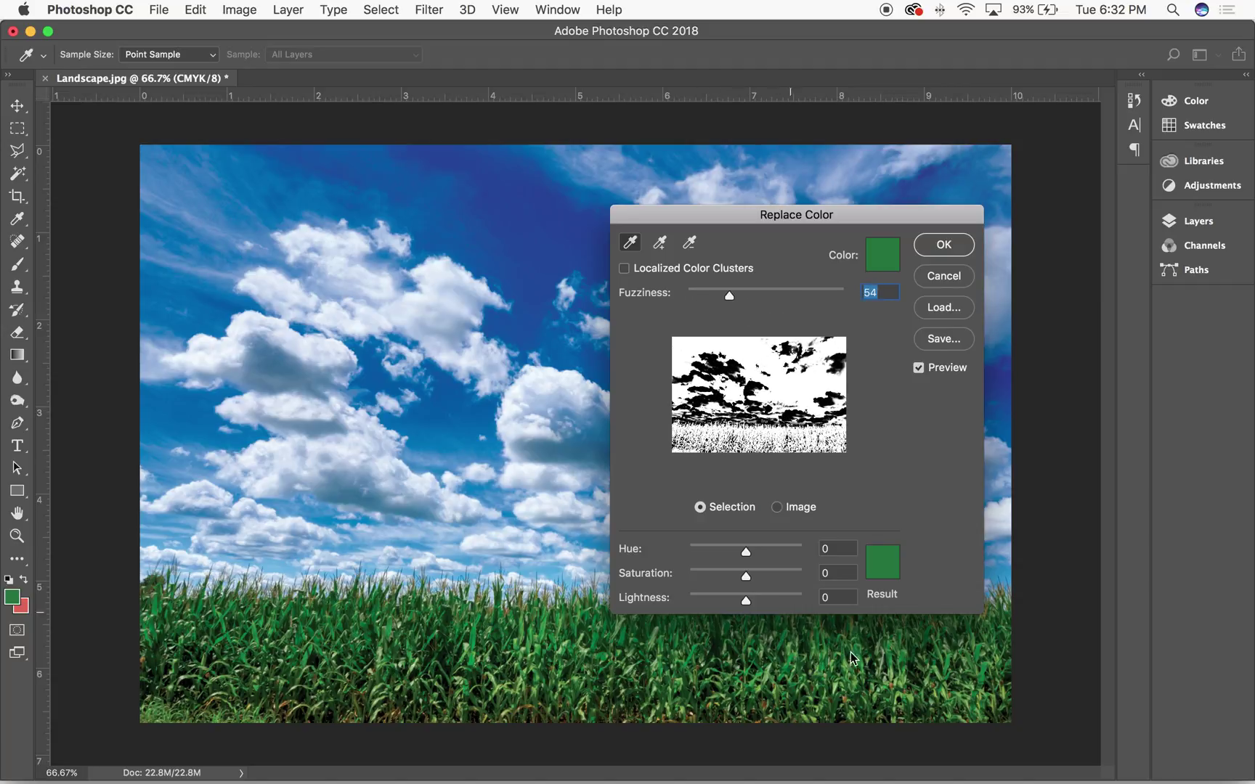
left_click(891, 574)
left_click_drag(894, 401, 843, 139)
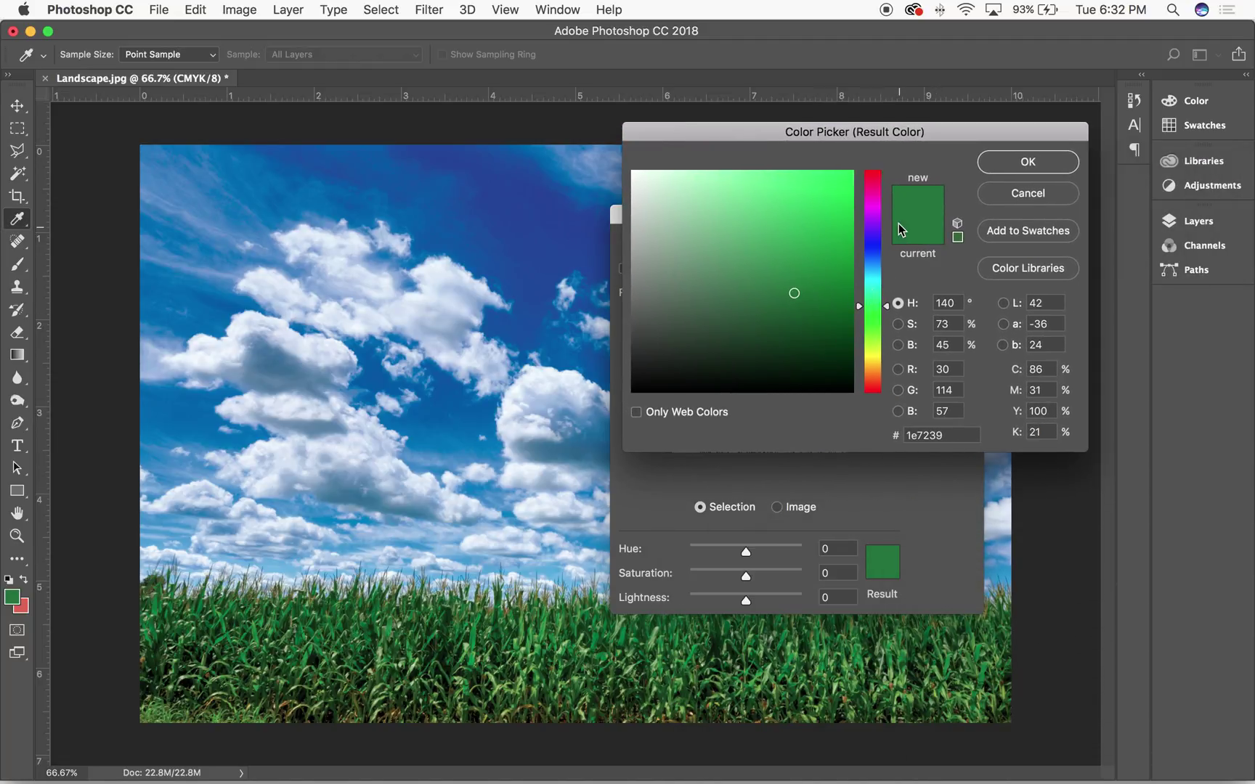
mouse_move(877, 213)
left_mouse_down()
mouse_move(840, 232)
mouse_move(839, 176)
left_mouse_up()
left_click(838, 188)
left_click(957, 237)
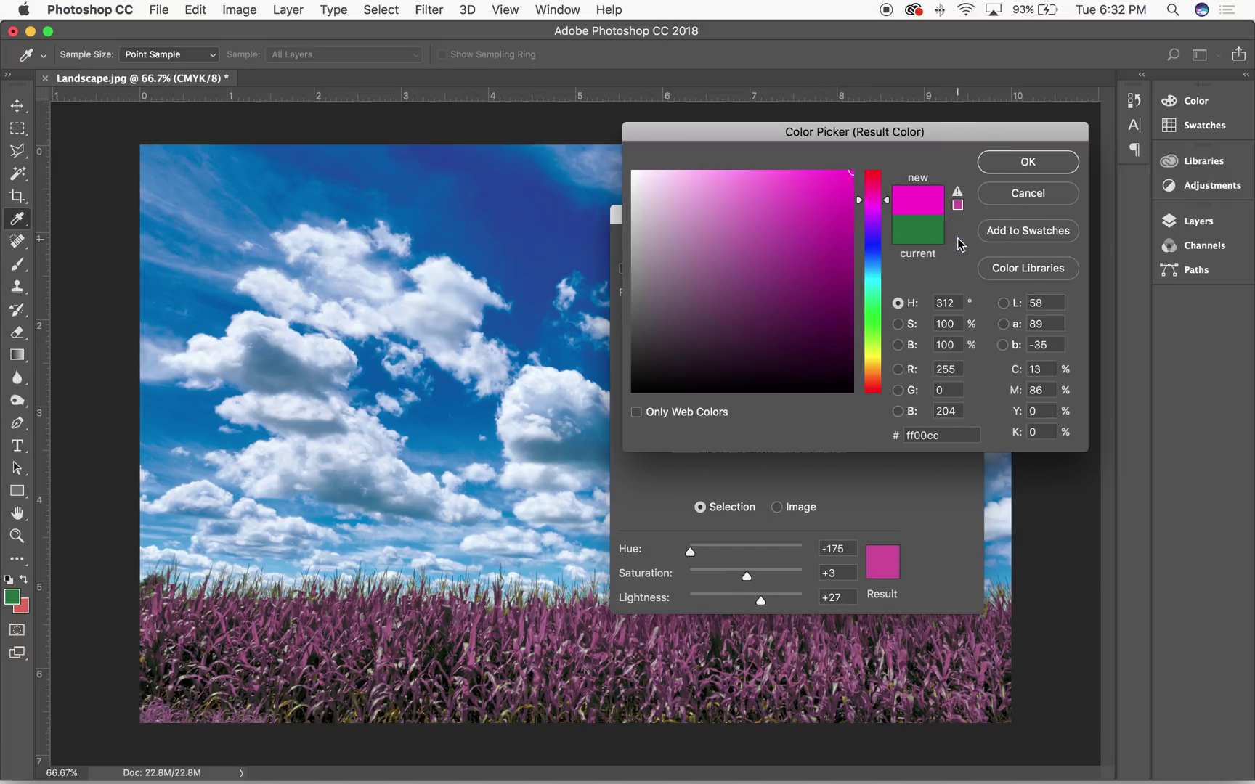
left_click(1029, 193)
Step: Set the replacement color for the green corn to purple a10894
left_click(883, 556)
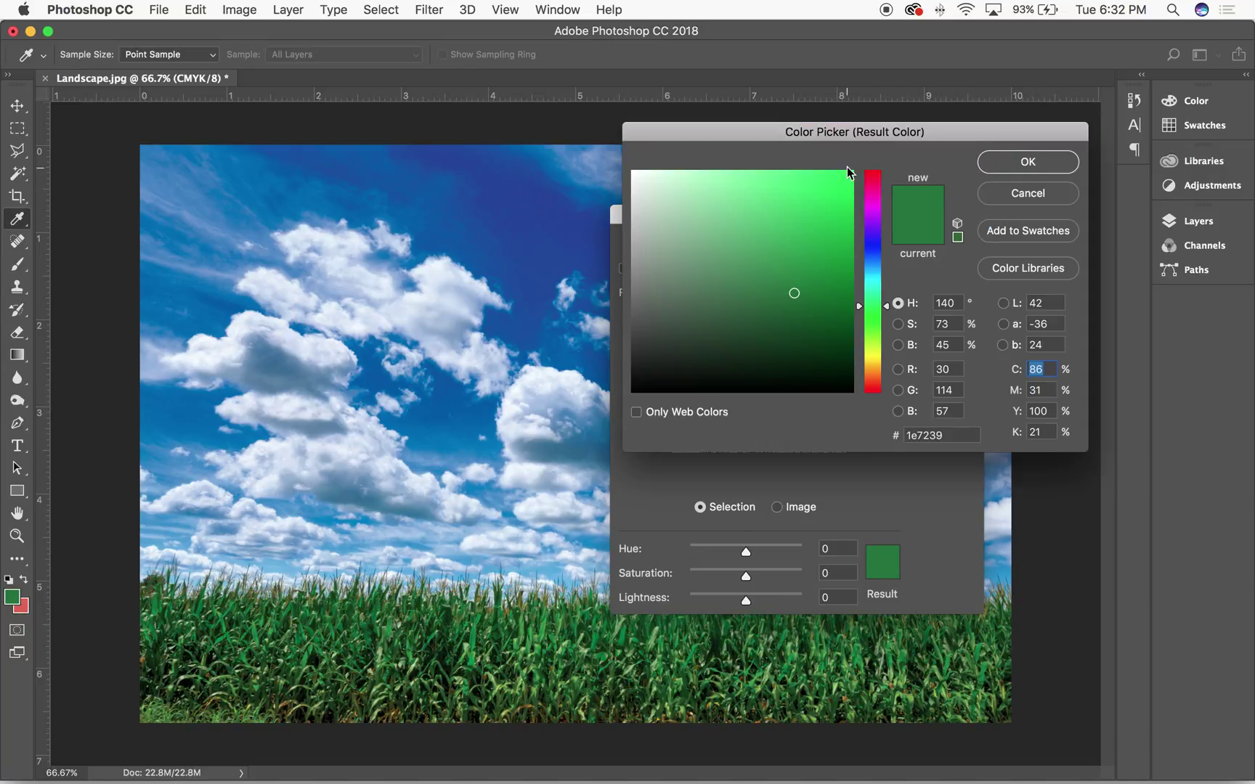
left_click(873, 205)
left_click(844, 182)
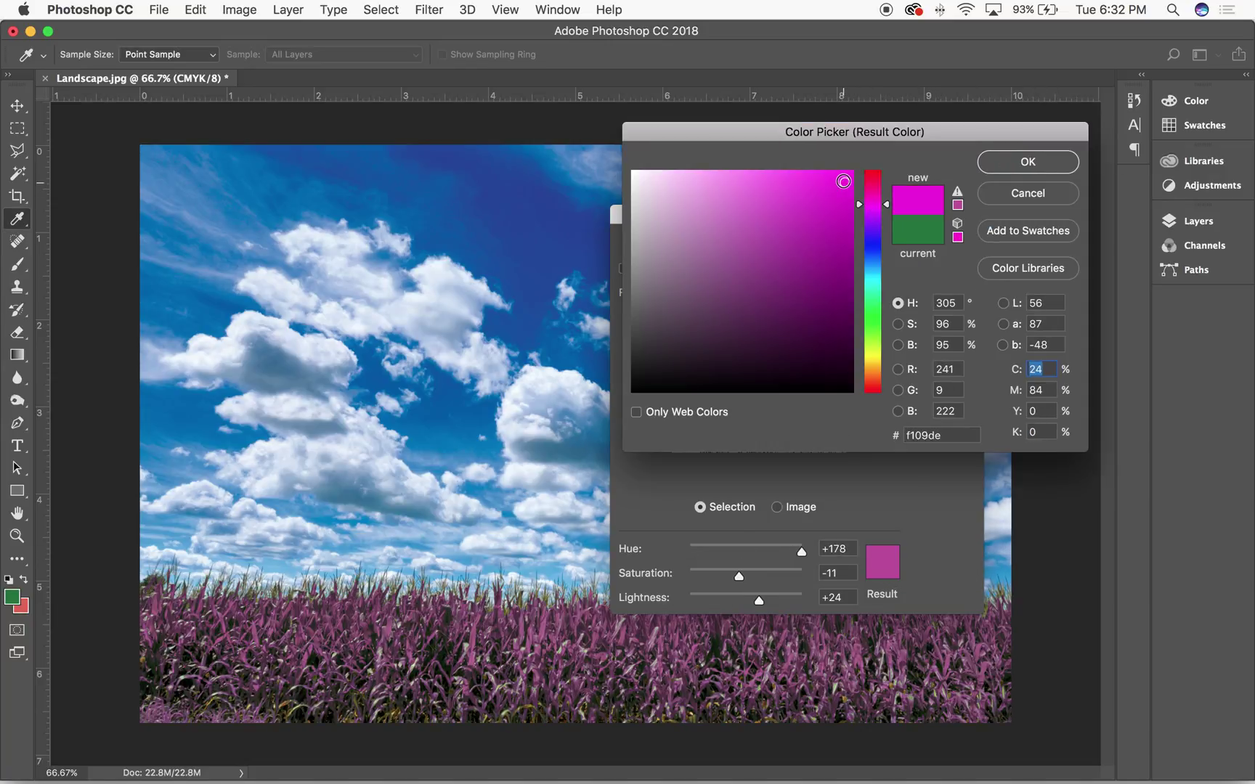
left_click(842, 202)
left_click(843, 252)
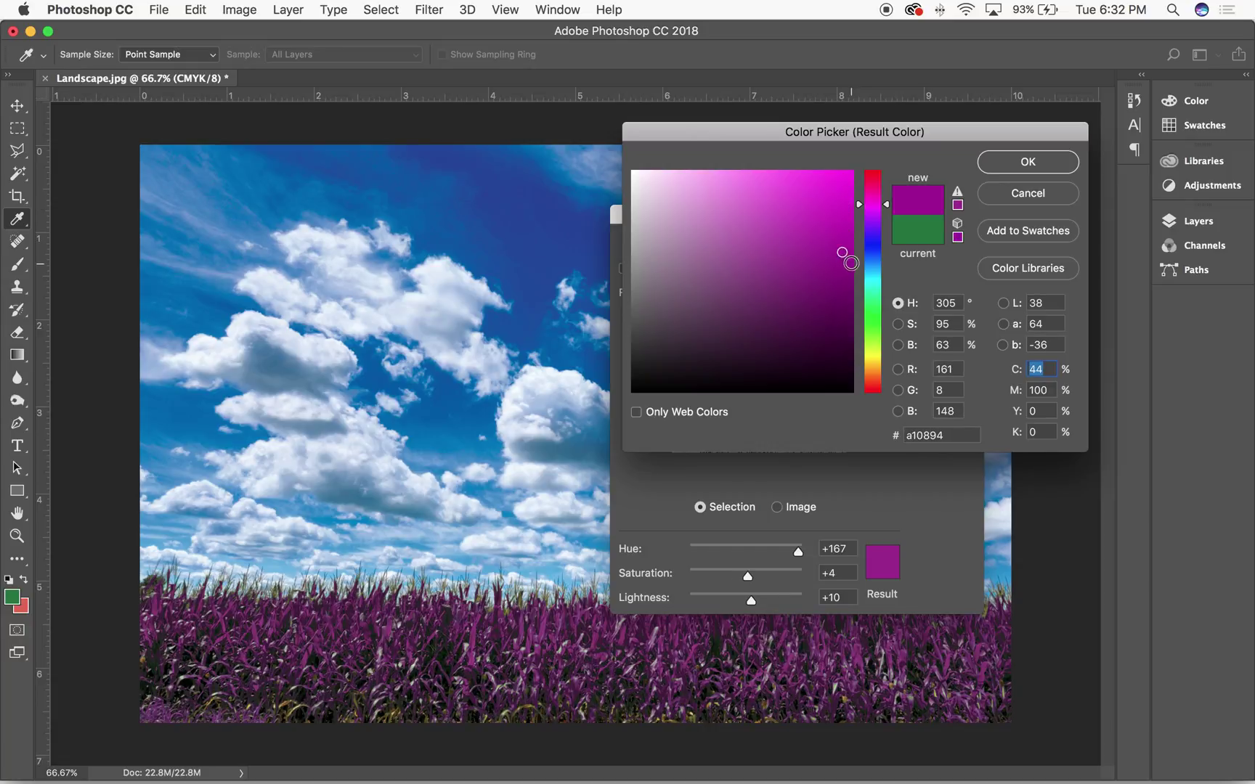
left_click(1030, 164)
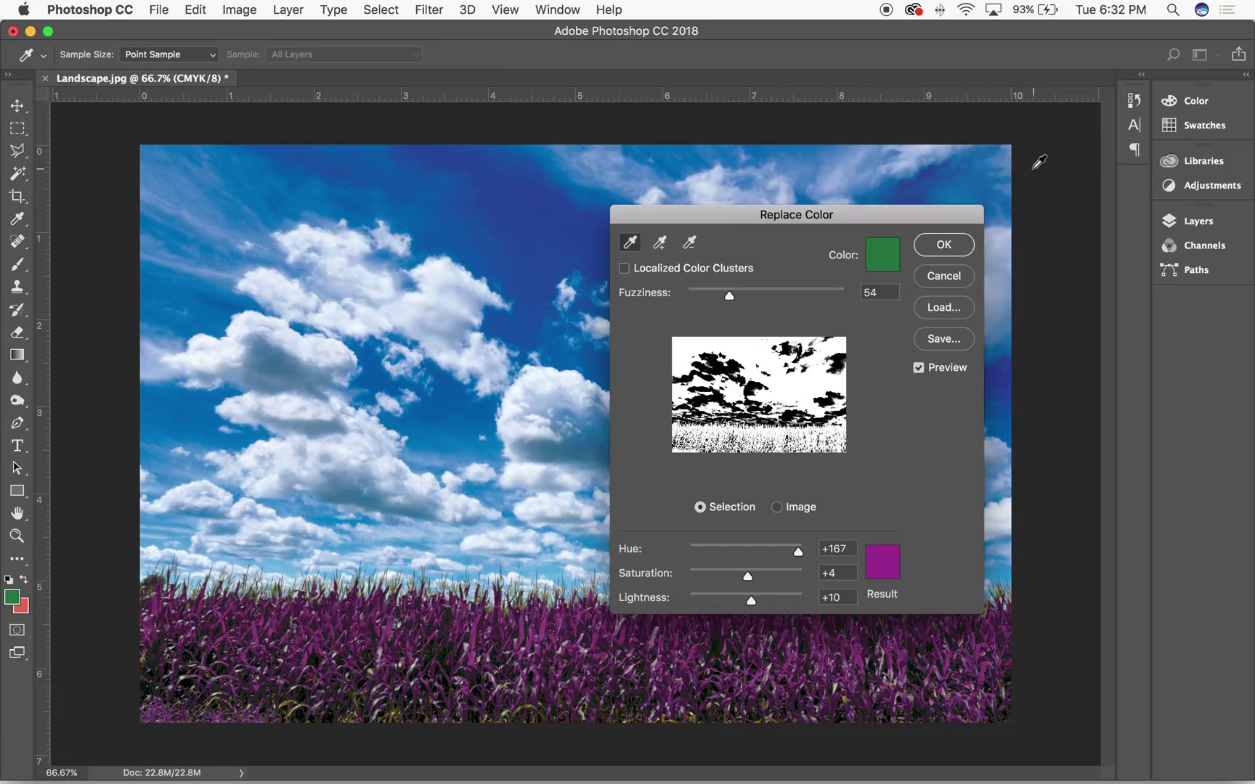
Step: Add the yellowish corn tassels along the horizon to the range of replaced colors
left_click_drag(740, 213, 692, 107)
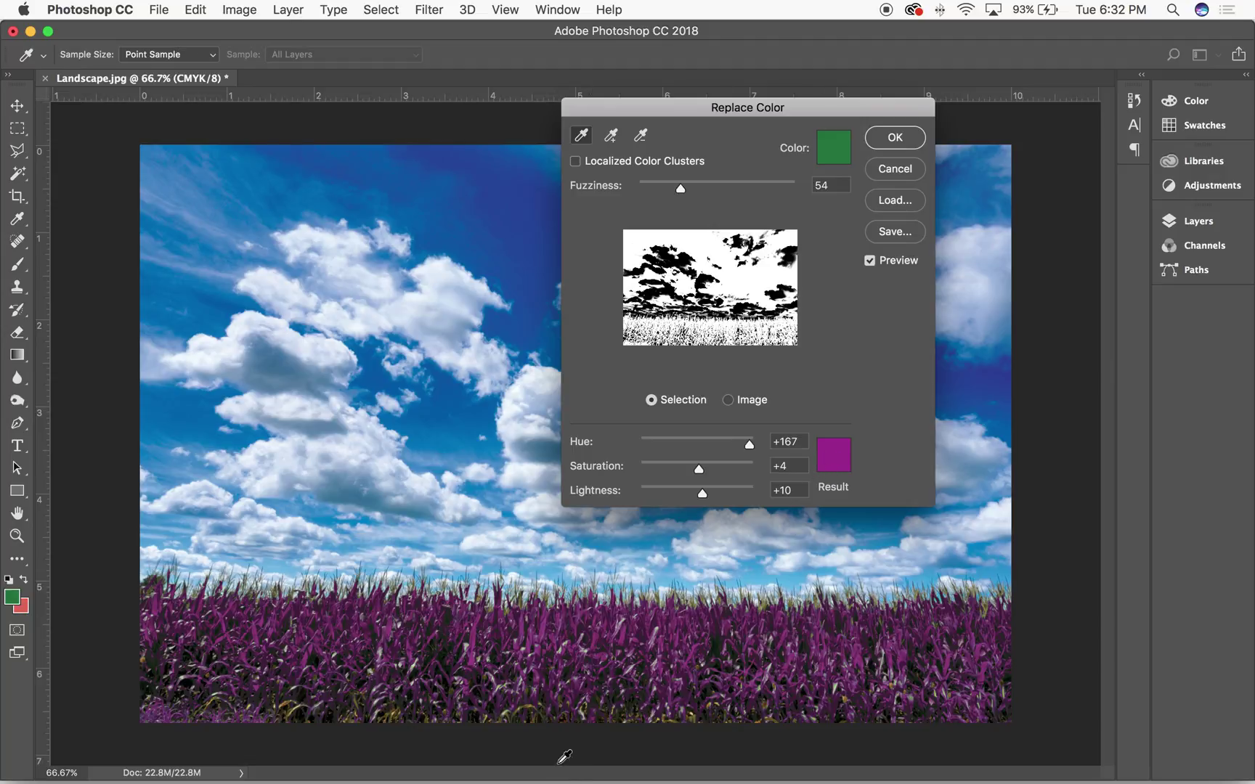
left_click(422, 700)
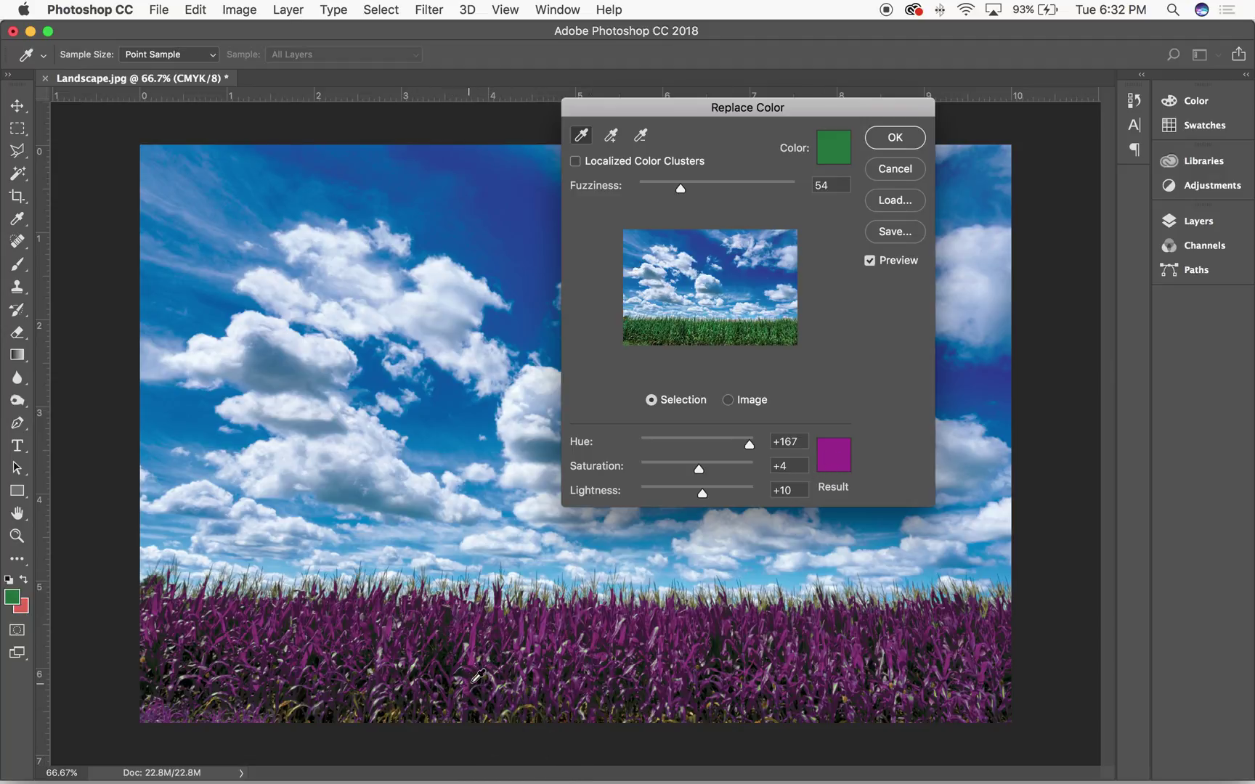
key("super+equal")
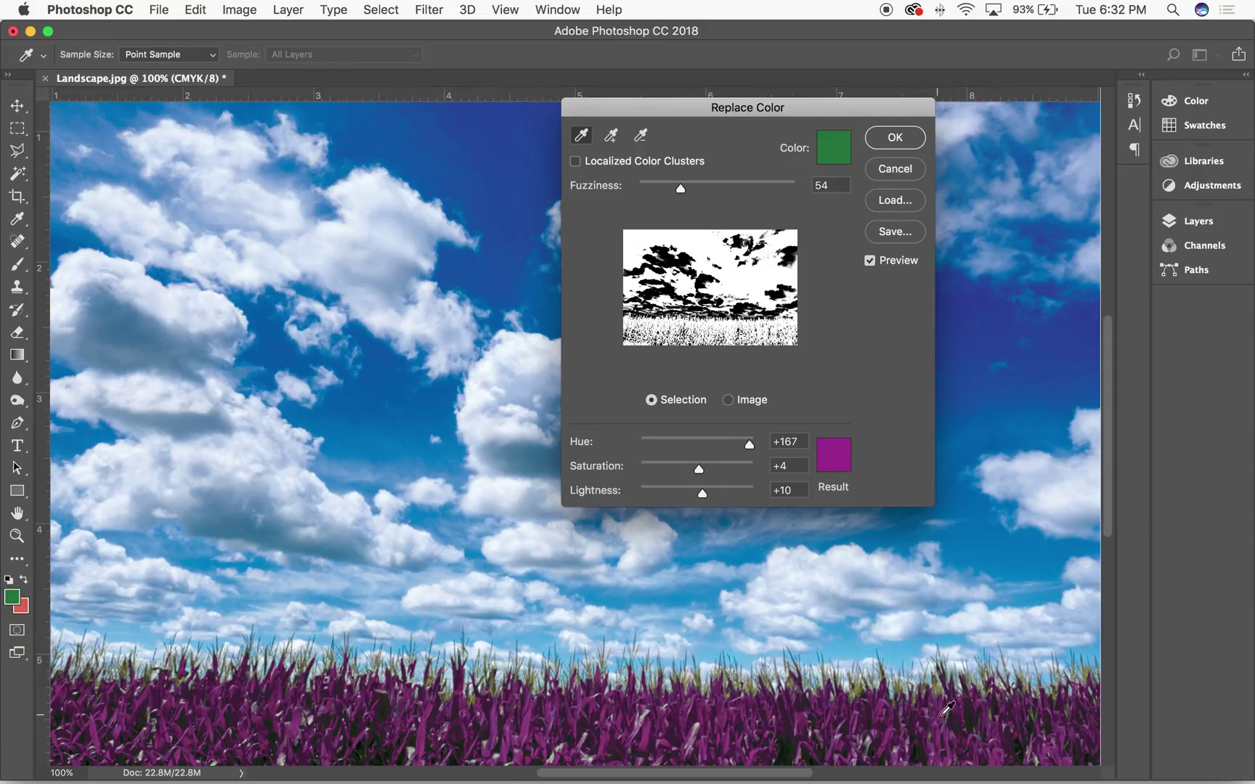
left_click_drag(1111, 401, 1114, 477)
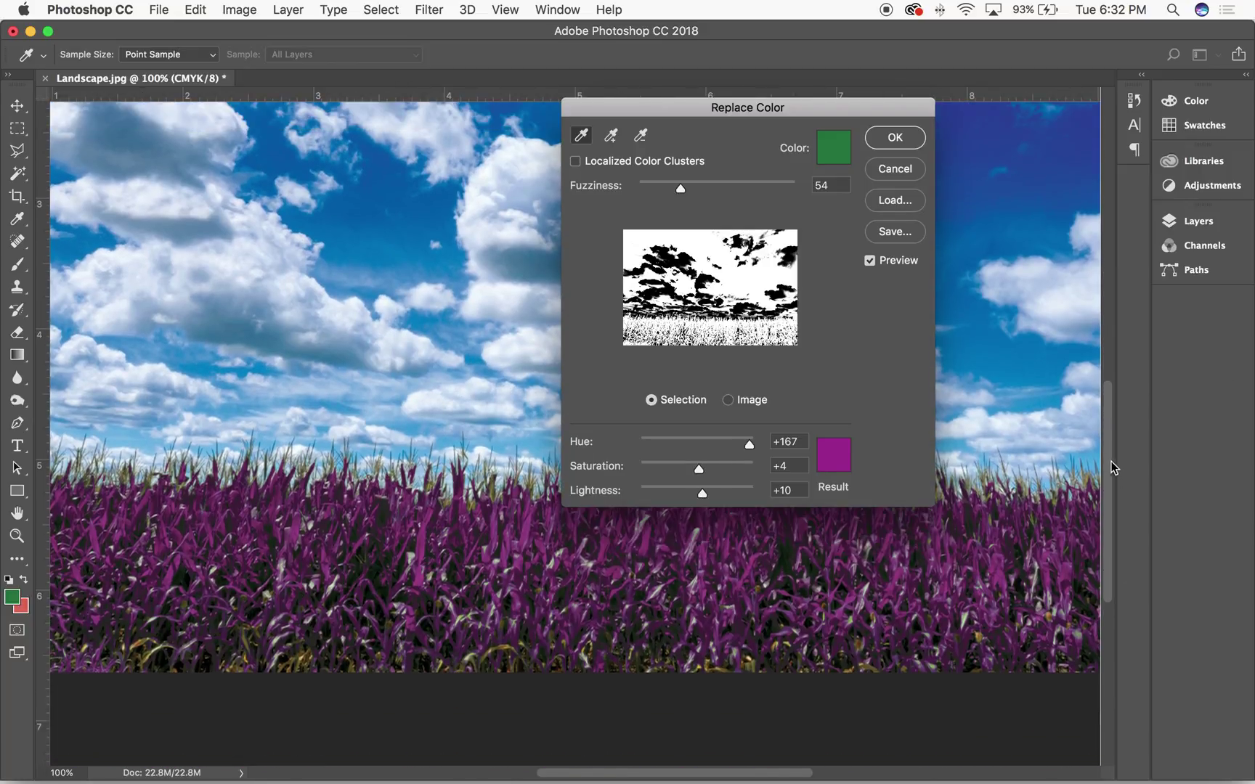
key("super+equal")
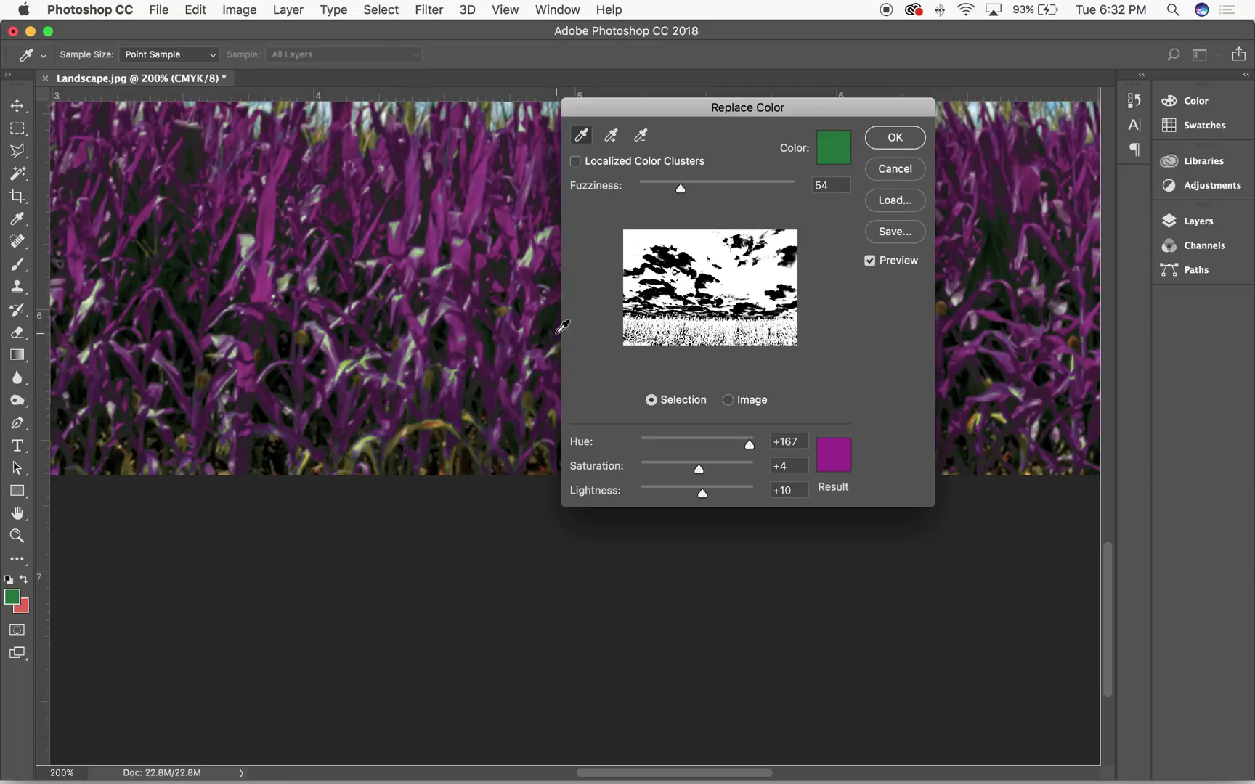
left_click_drag(1115, 574, 1109, 494)
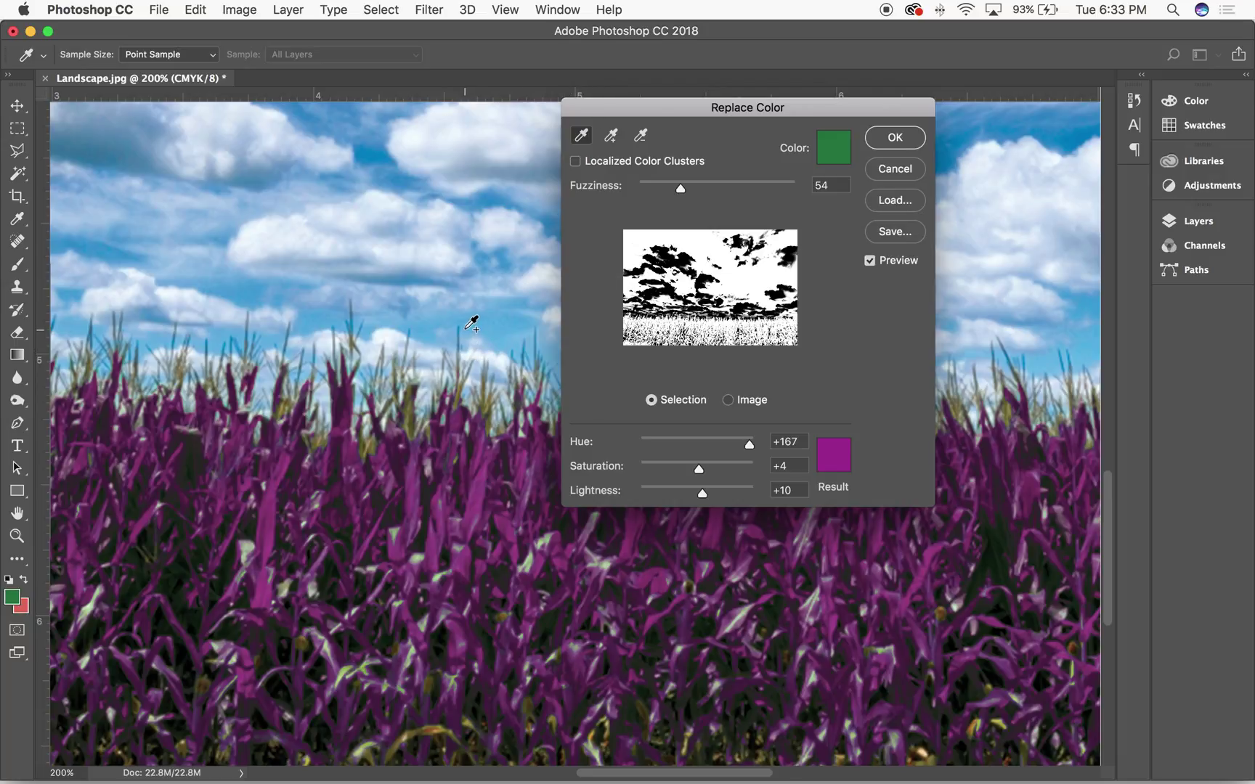
left_click(420, 409)
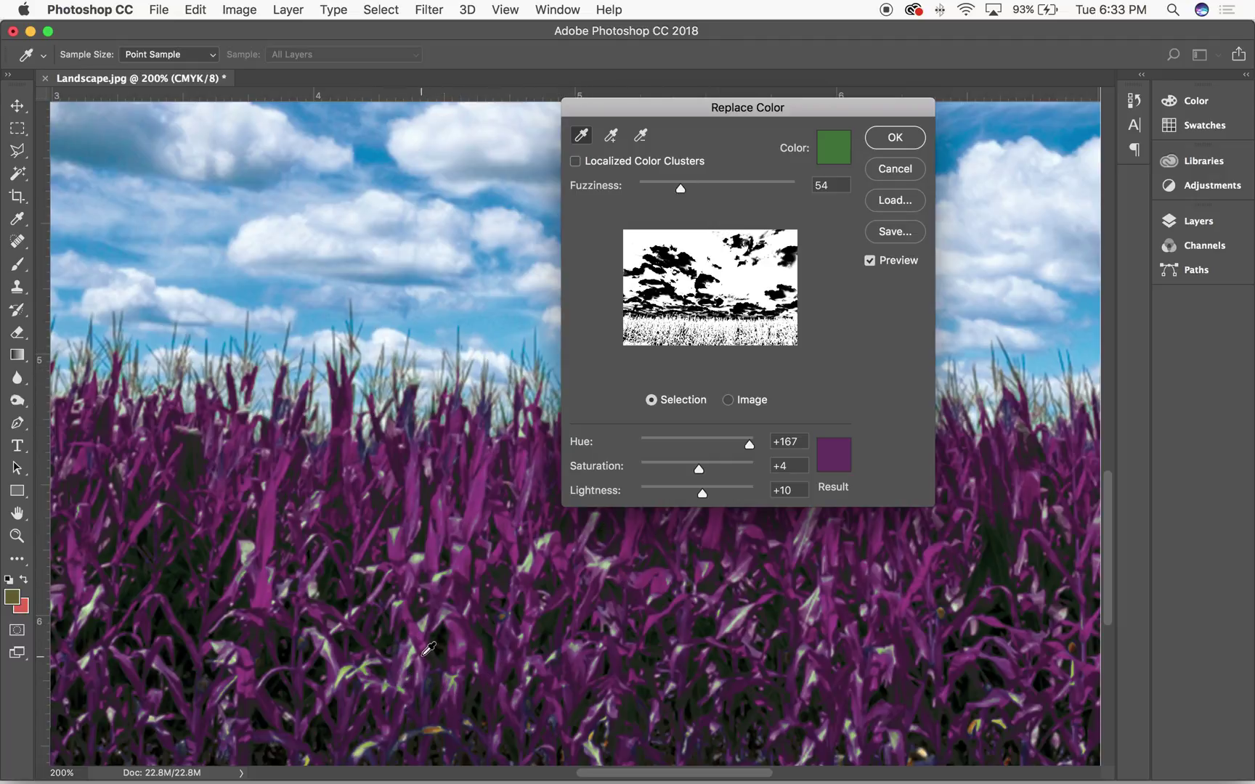
Step: Add the remaining yellow and brown leaf tones near the field's lower edge and a gray-green corn tone to the replaced colors
left_click_drag(395, 614, 722, 569)
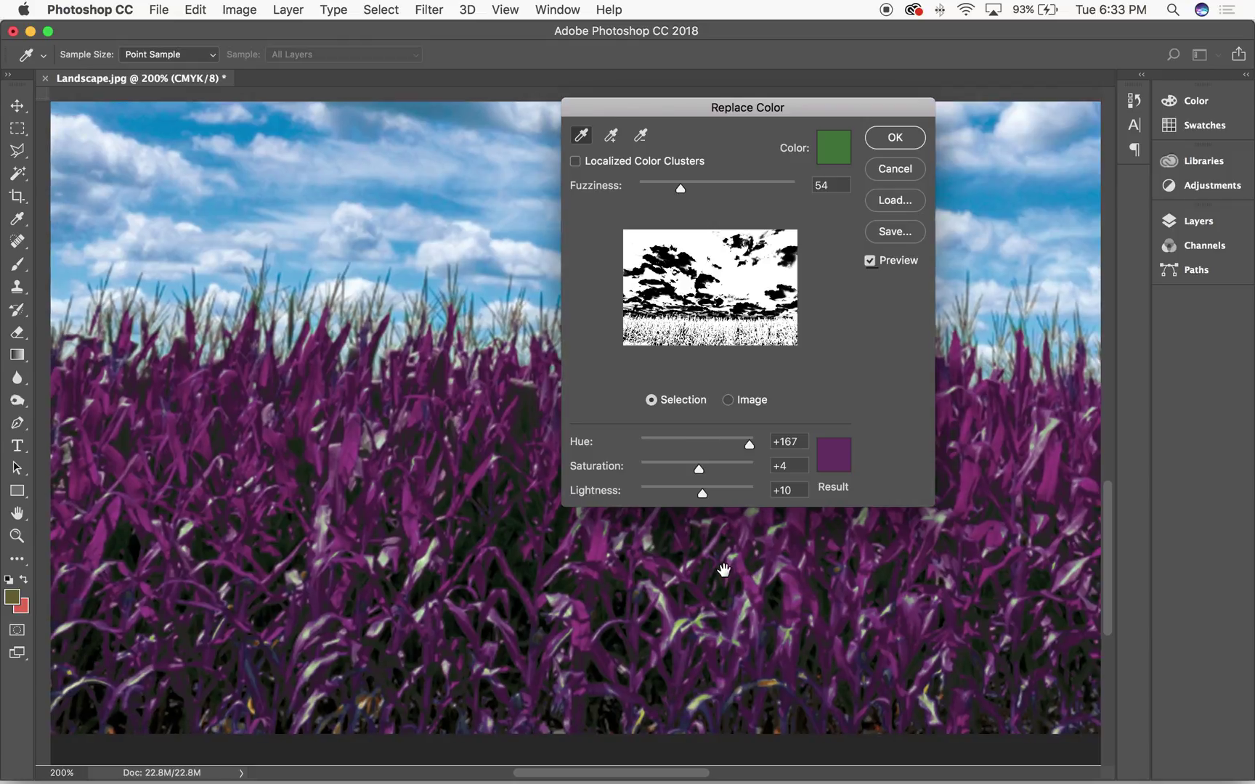
left_click(363, 704, "shift")
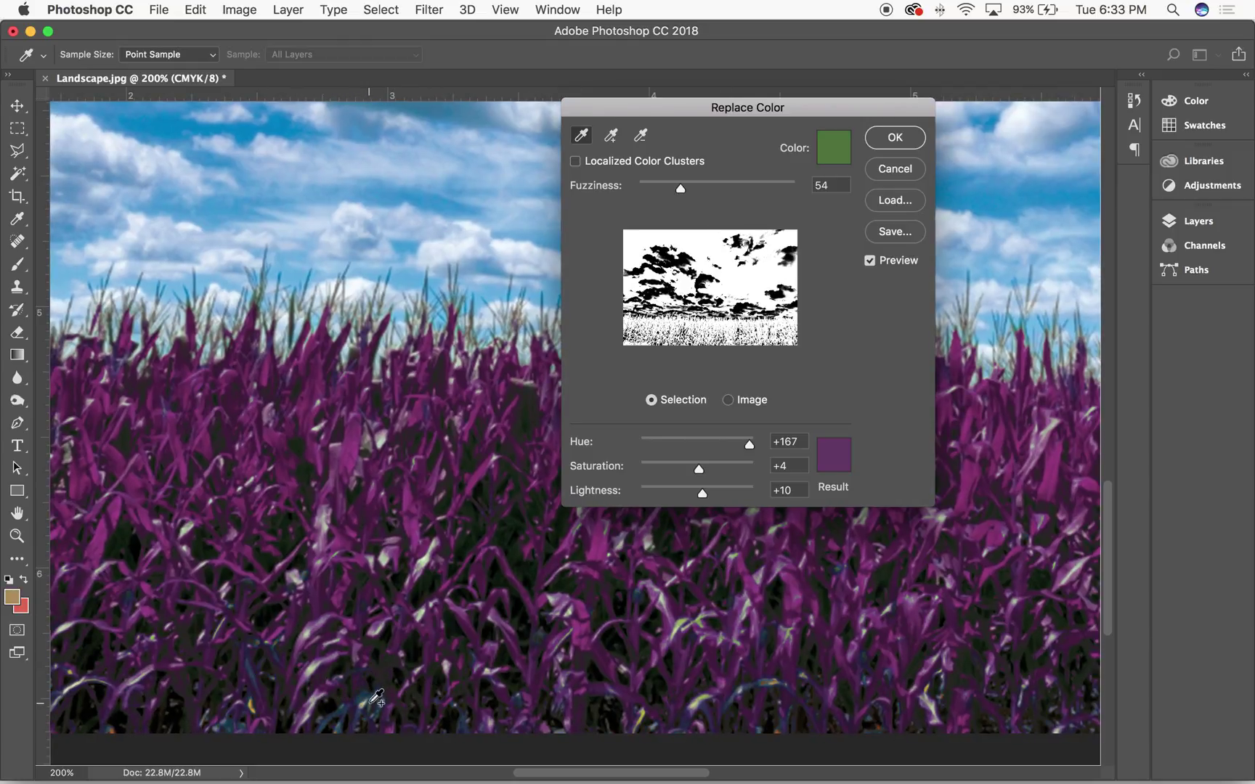
left_click(366, 706, "shift")
left_click(256, 701, "shift")
left_click(254, 702, "shift")
left_click_drag(462, 462, 283, 533)
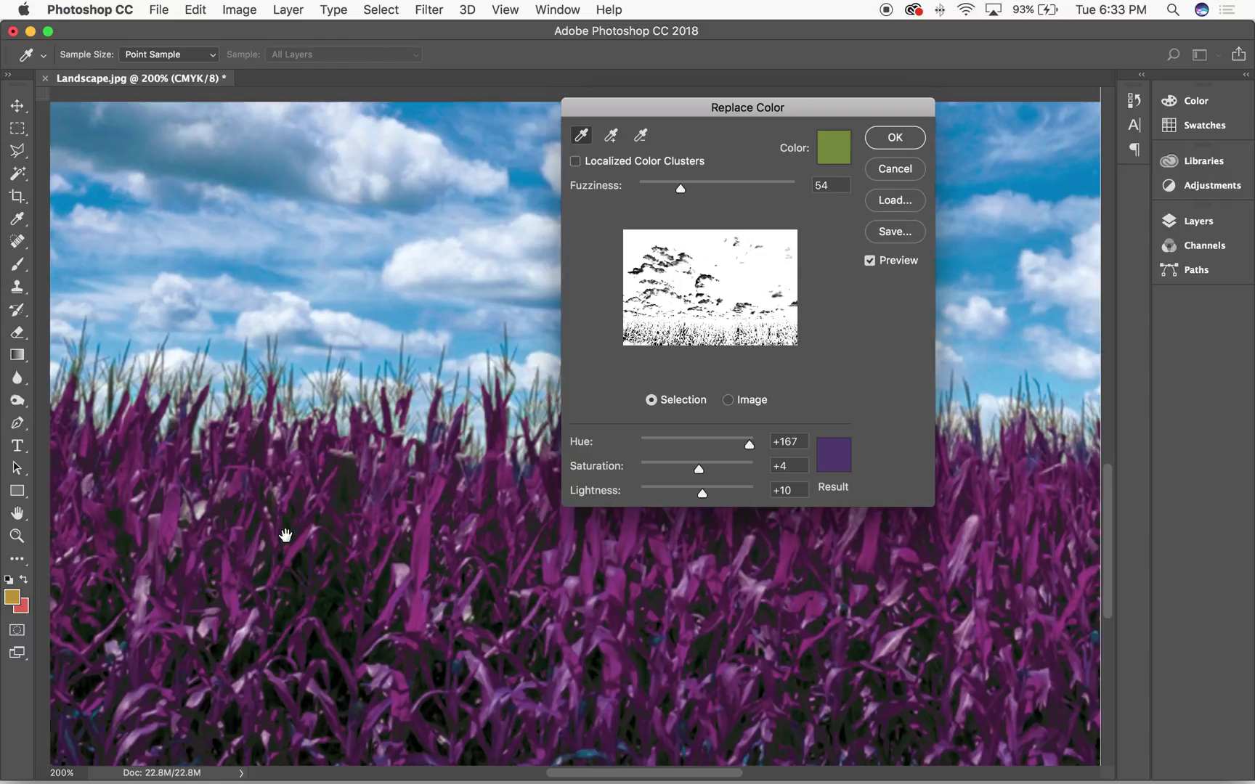
left_click(452, 476, "shift")
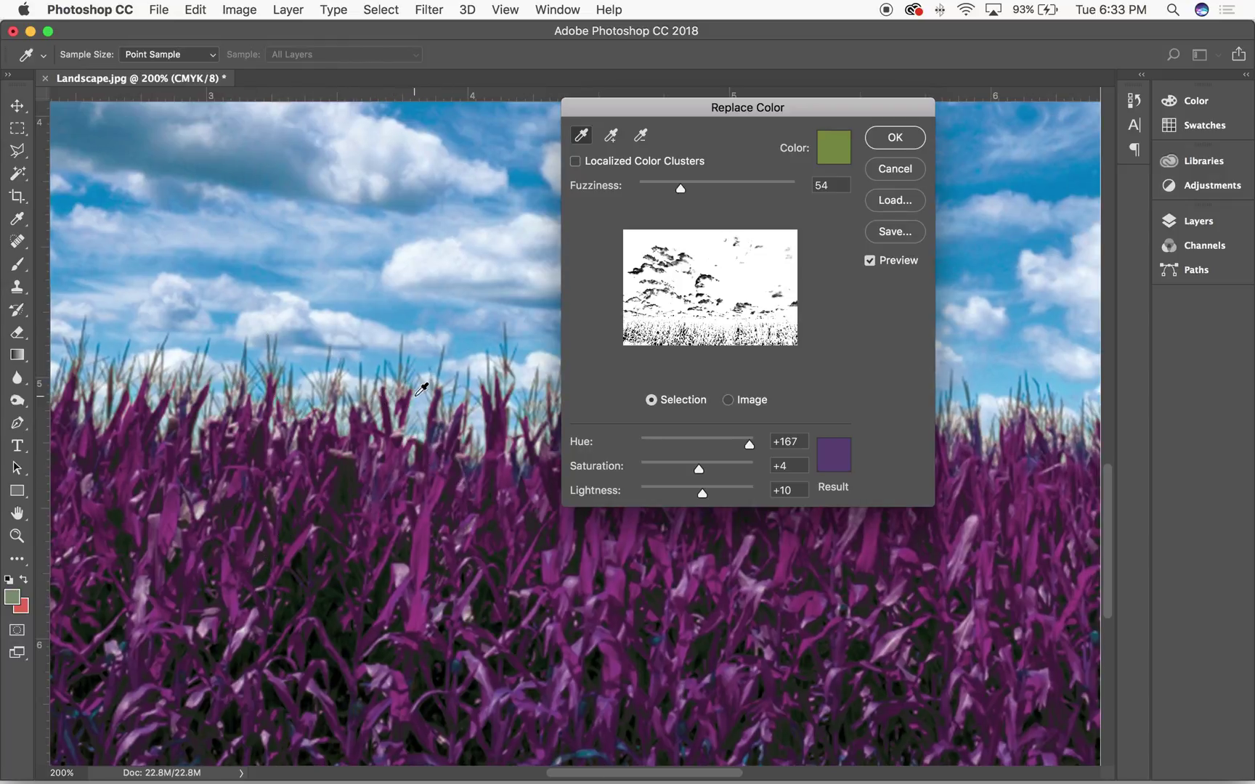
Step: Try a much higher fuzziness of 176 for the replaced corn colors, and settle on a fuzziness of 70
left_click(516, 347, "alt+super")
left_click(519, 343, "alt+super")
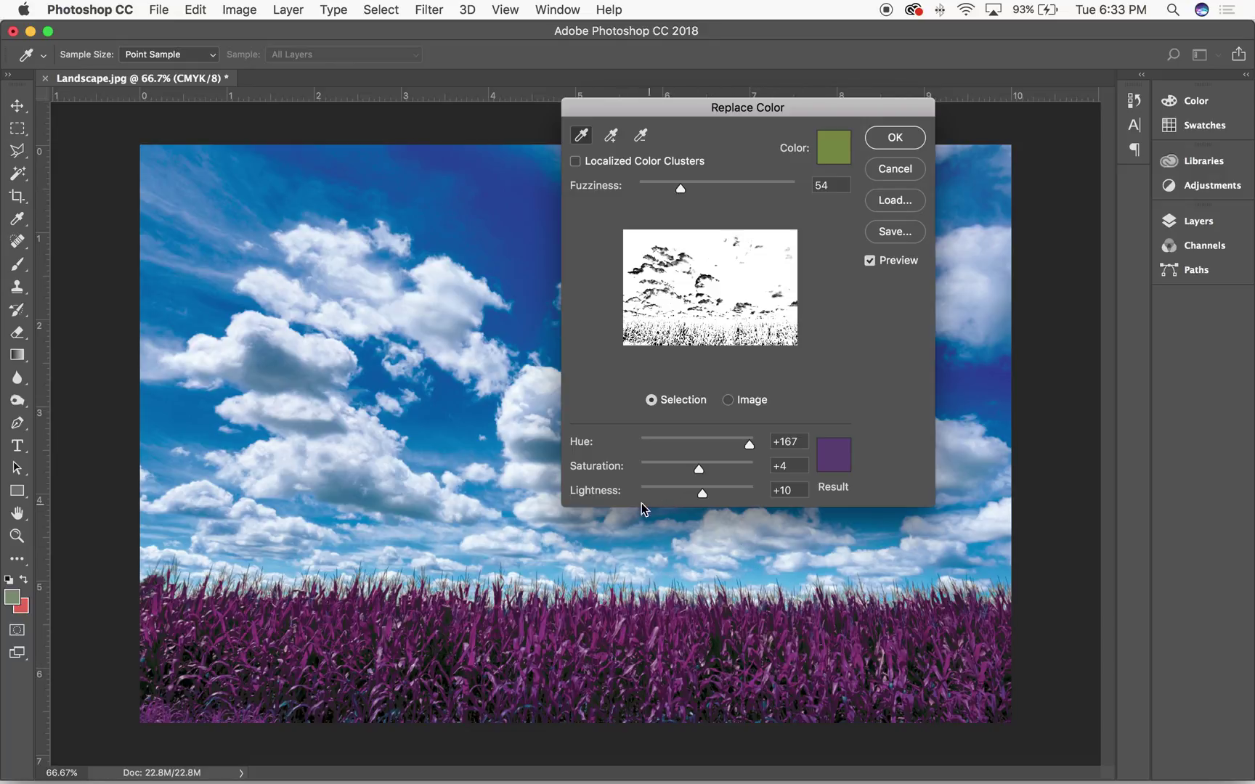
left_click(680, 187)
key("super+equal")
key("super+equal")
left_click_drag(532, 658, 213, 264)
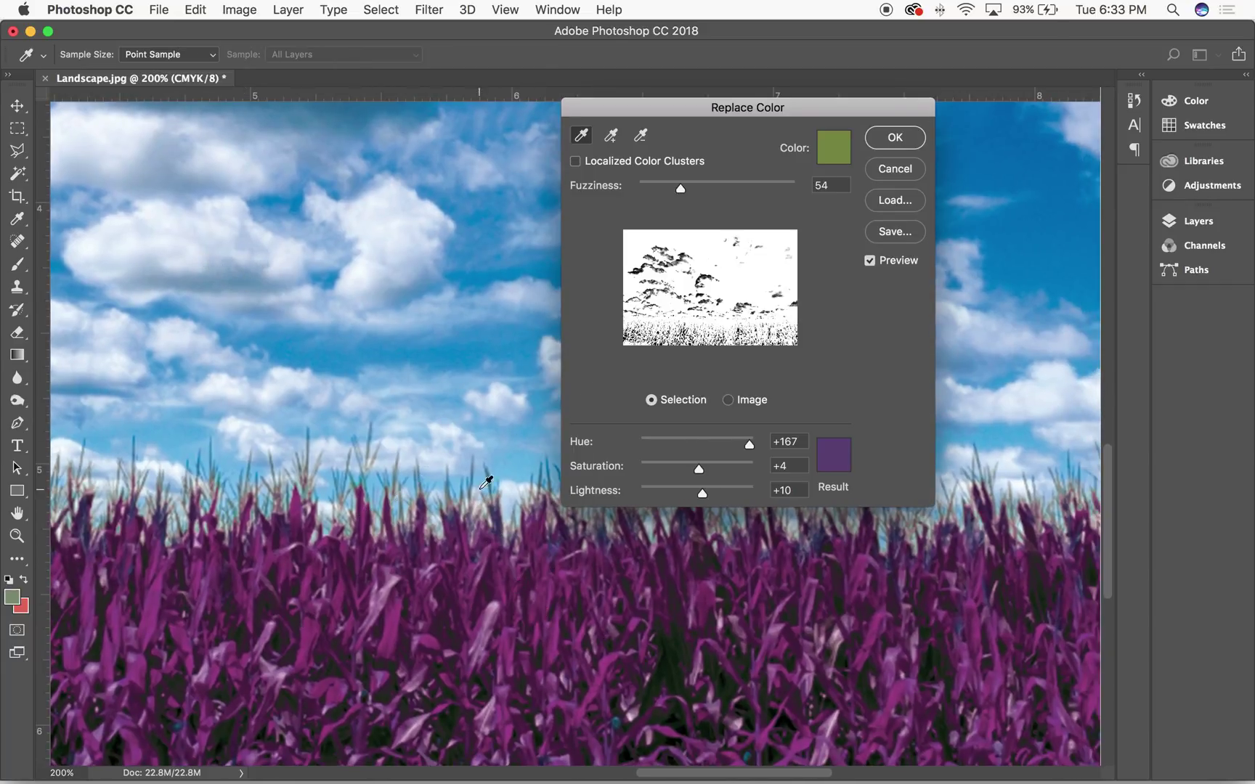
left_click_drag(686, 189, 778, 190)
key("super+minus")
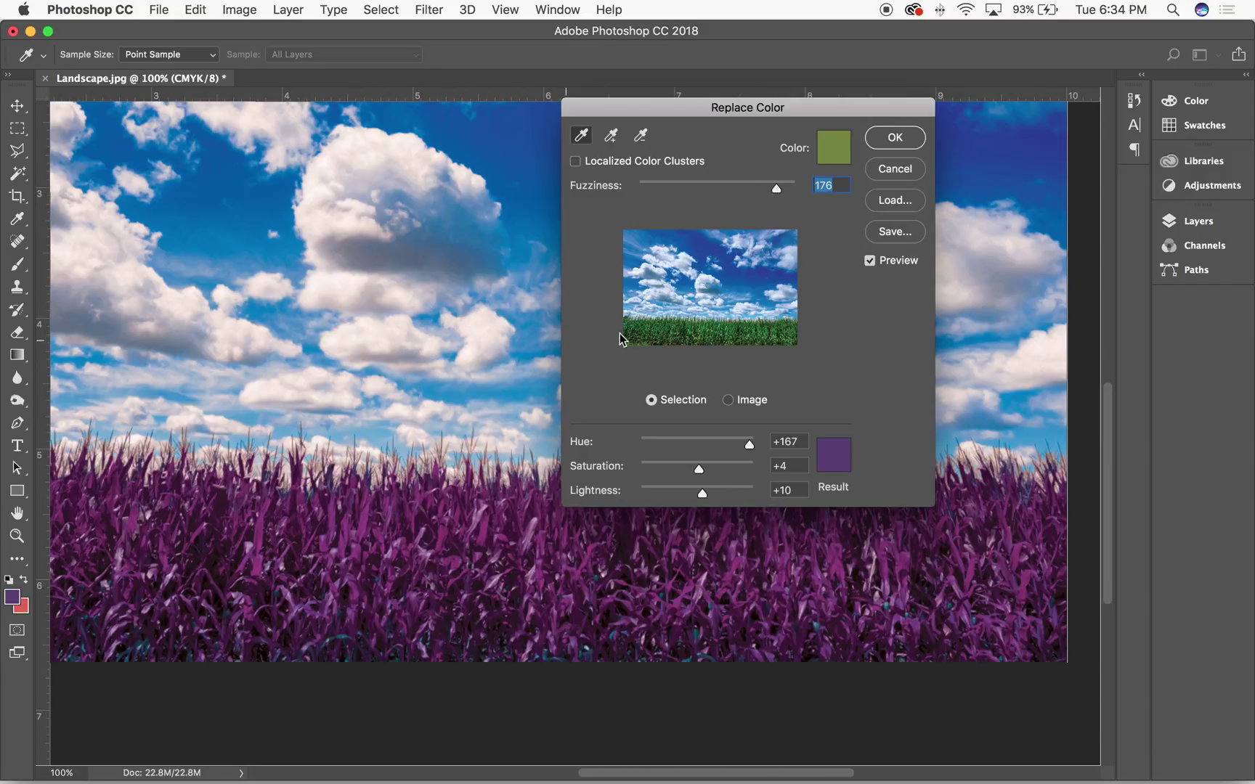
left_click_drag(737, 190, 693, 189)
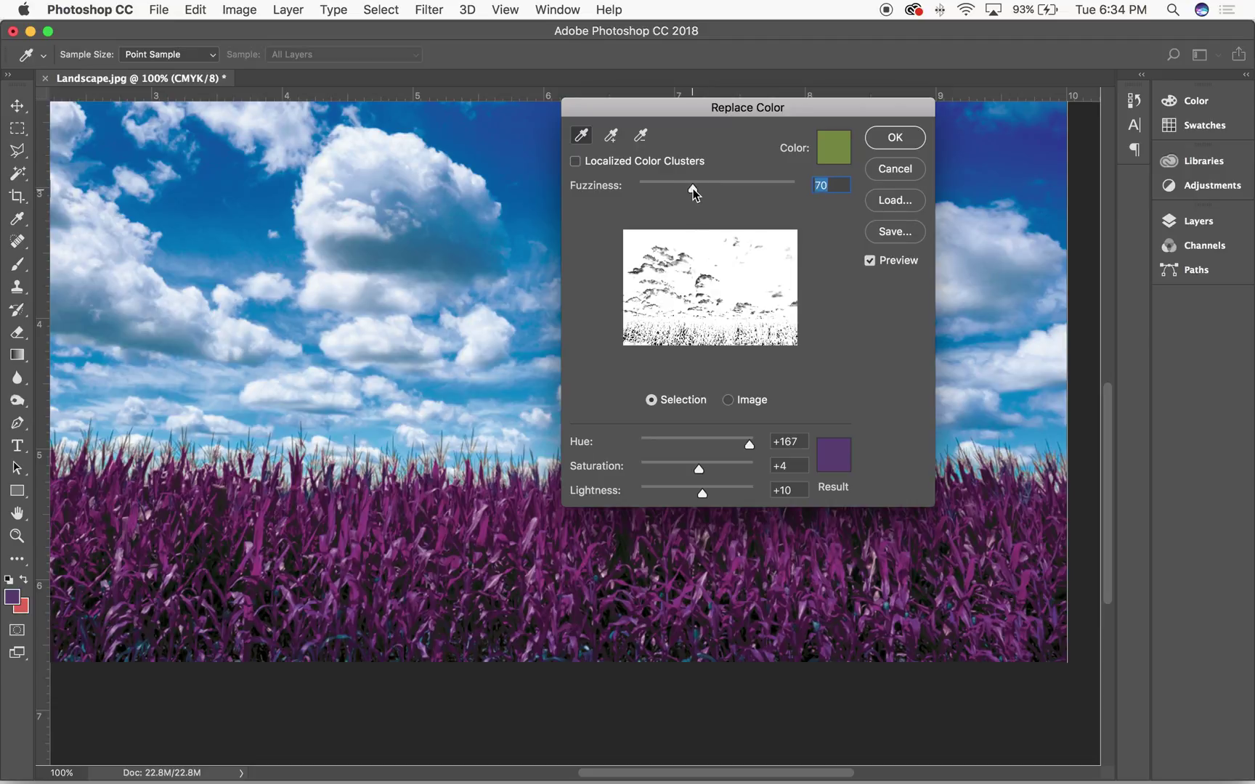
Step: Add a tone from the corn tassels against the sky to the replaced colors, and apply the purple color replacement
key("super+equal")
key("super+equal")
key("super+equal")
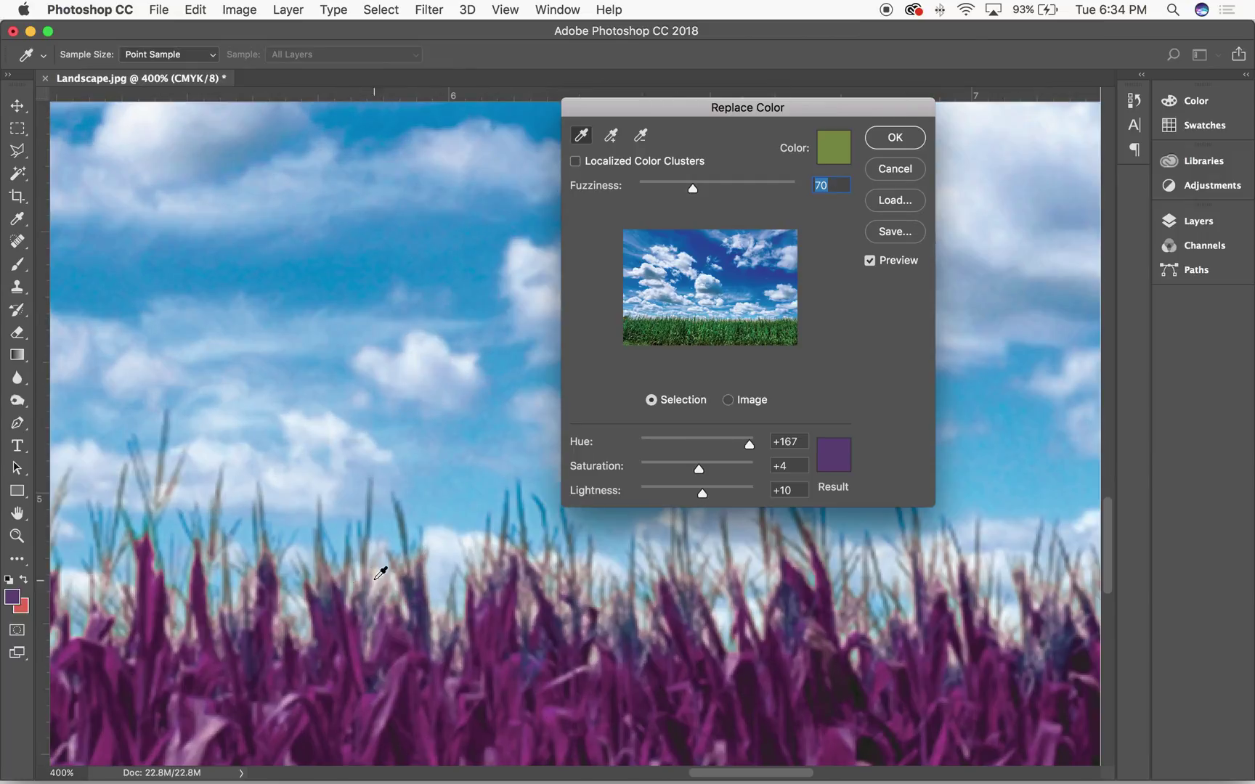
scroll(392, 523, "down", 5)
scroll(392, 523, "left", 3)
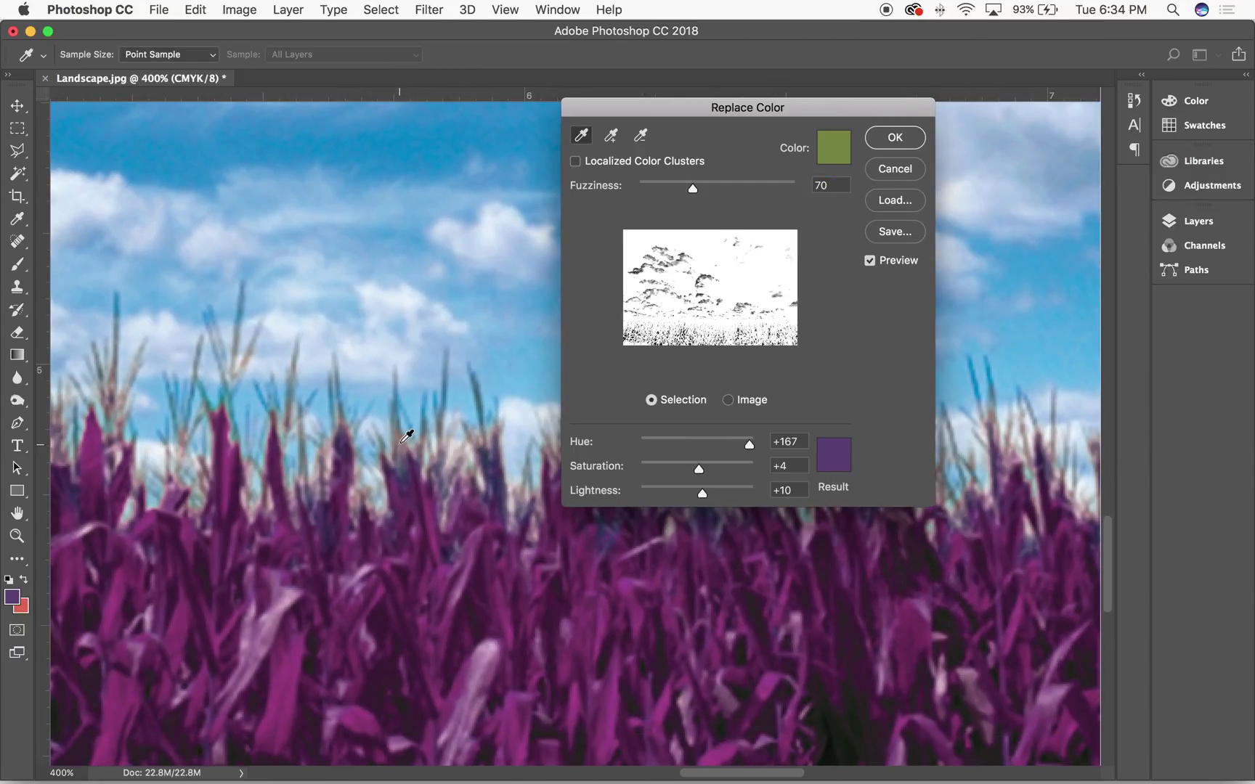
left_click(397, 440, "shift")
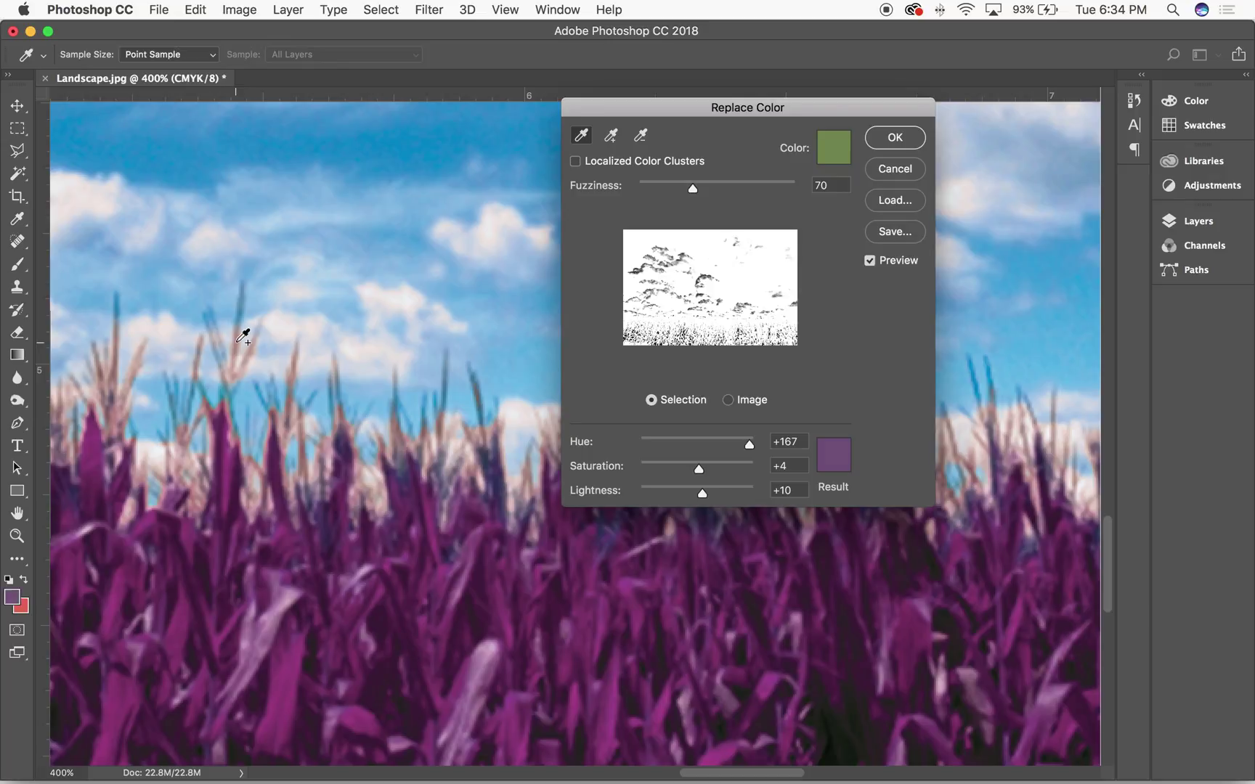
key("super")
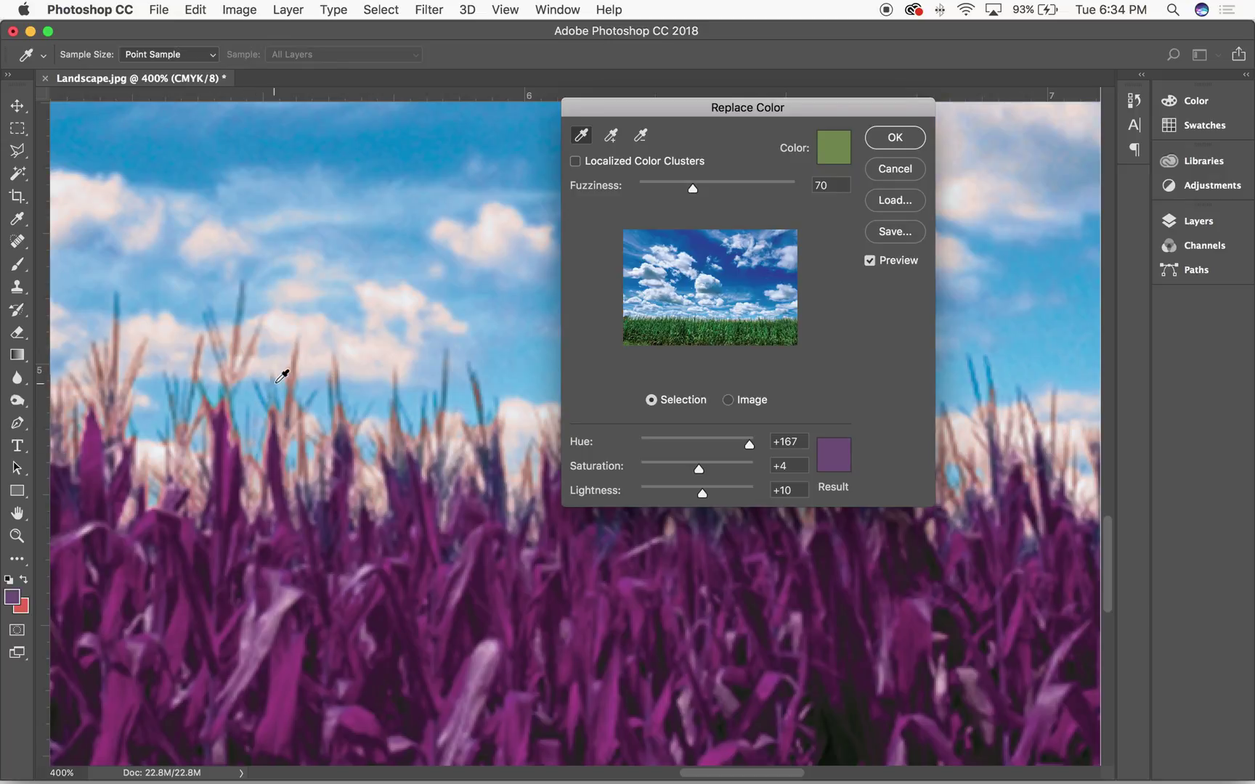
key("super+minus")
key("super+minus")
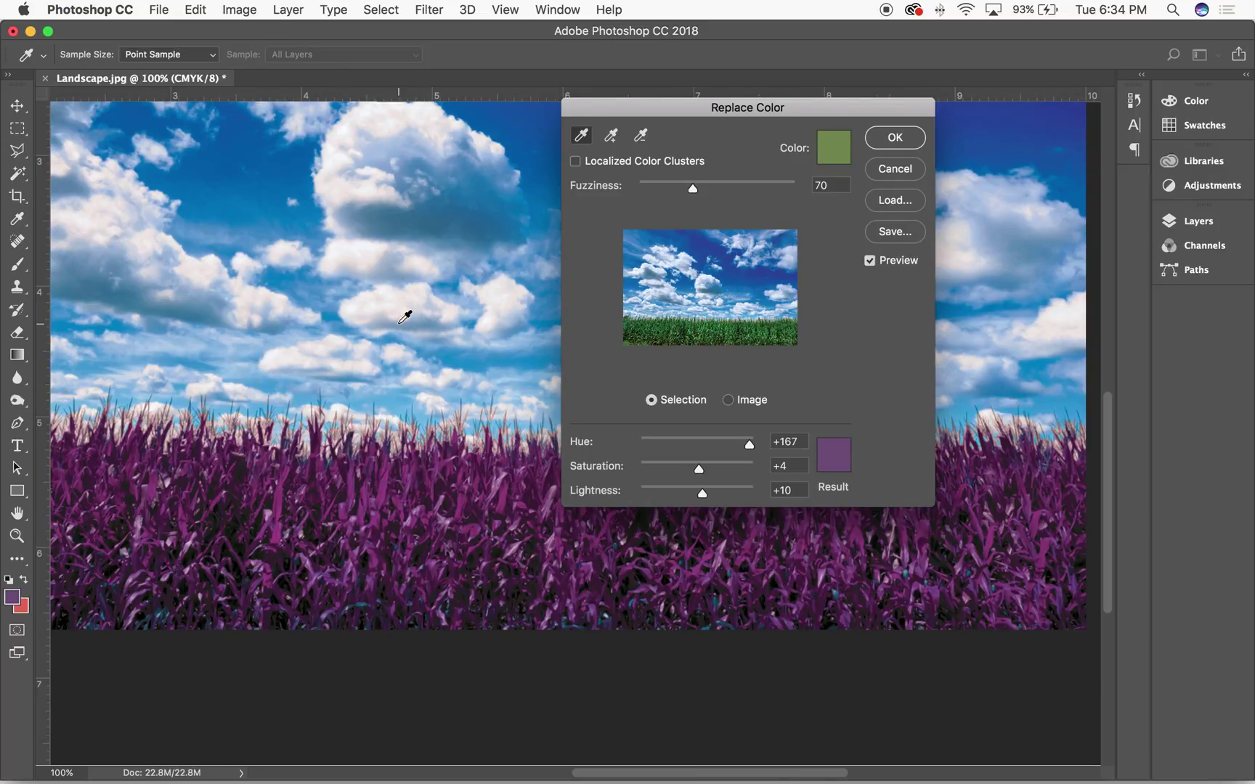
key("super+minus")
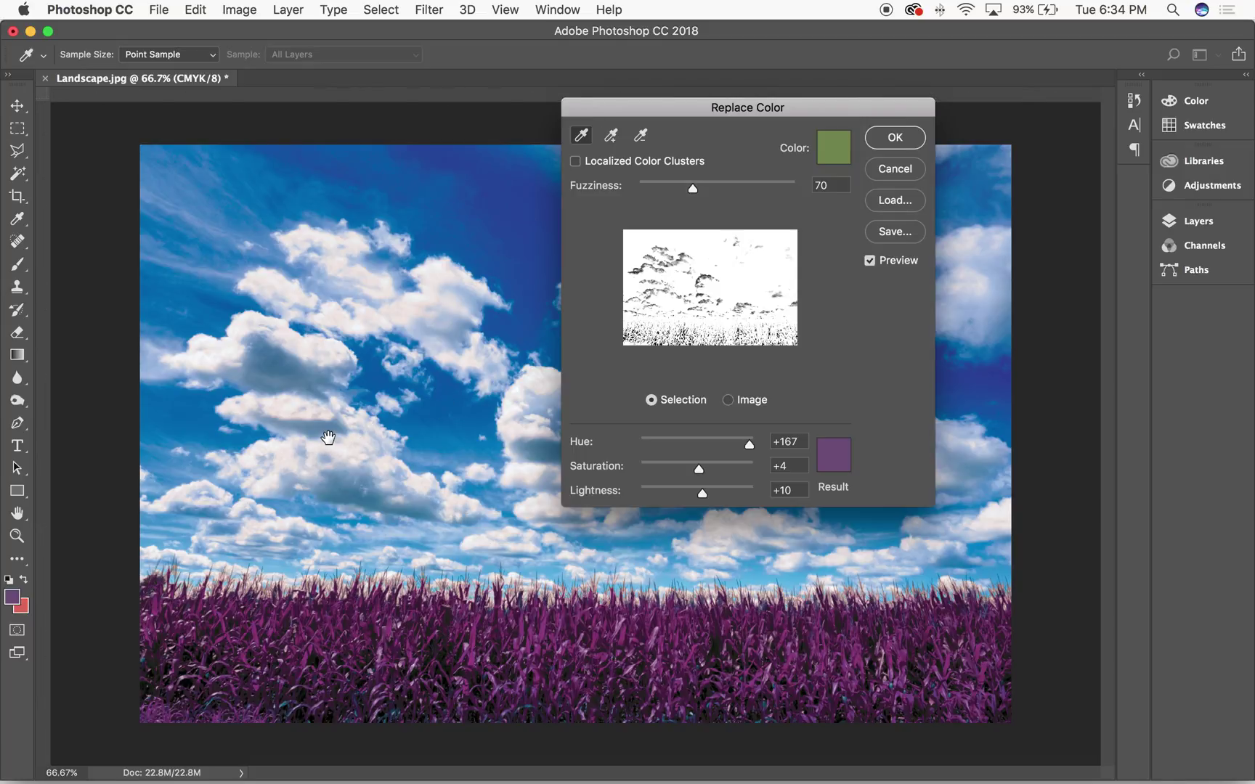
left_click(891, 139)
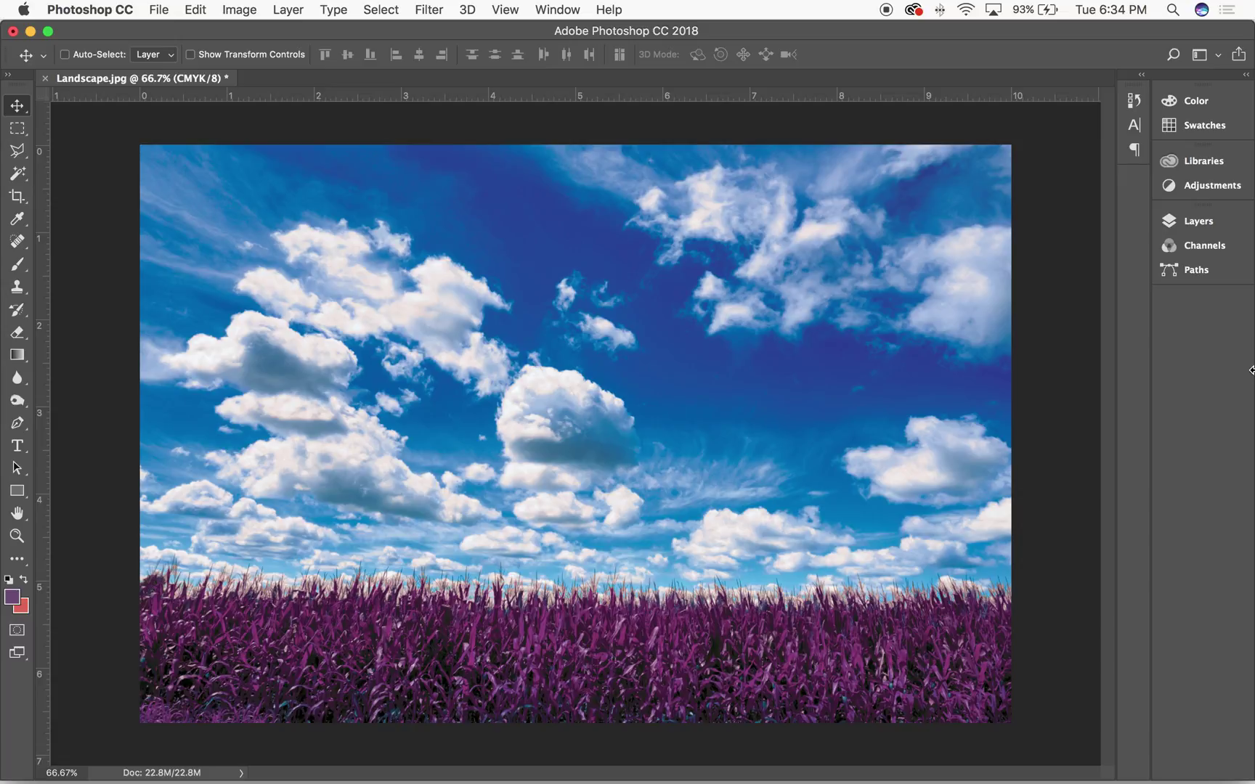
Step: Revert the photo to the second Image Size history state, before the Replace Color adjustment
left_click(1134, 106)
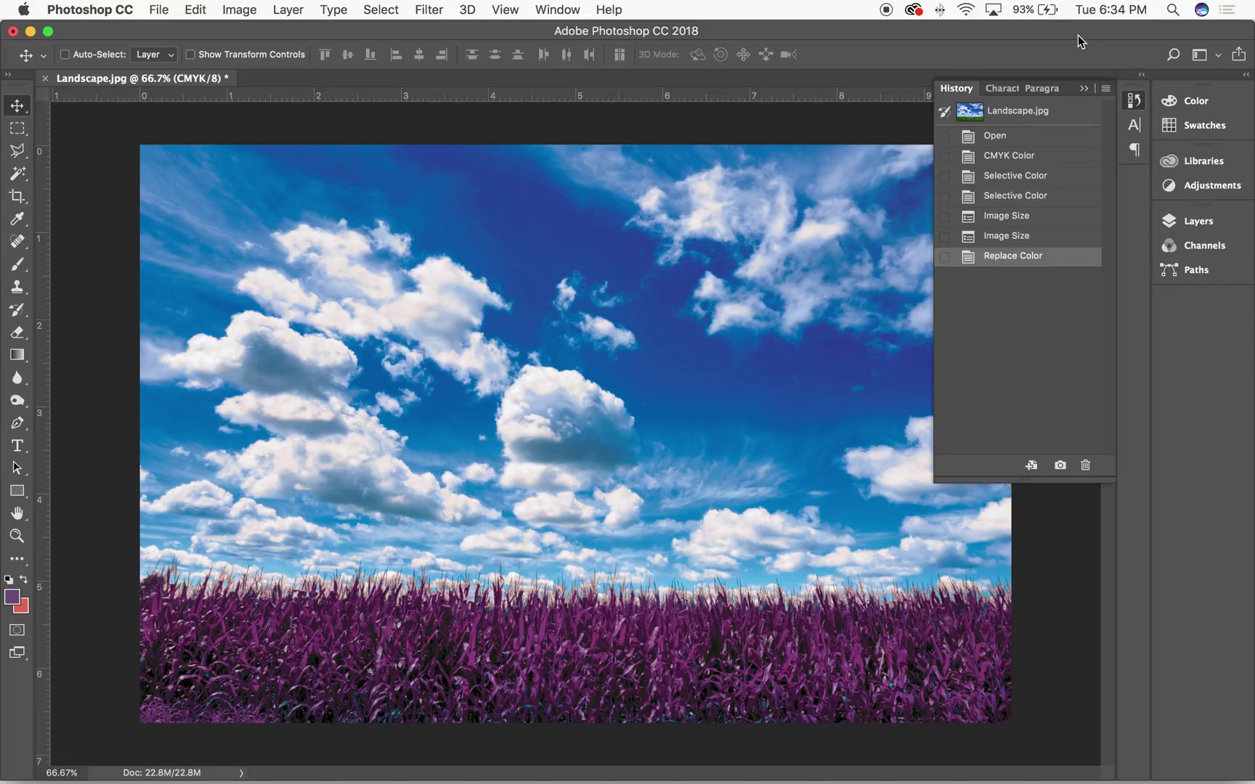
left_click(1013, 216)
left_click(1015, 239)
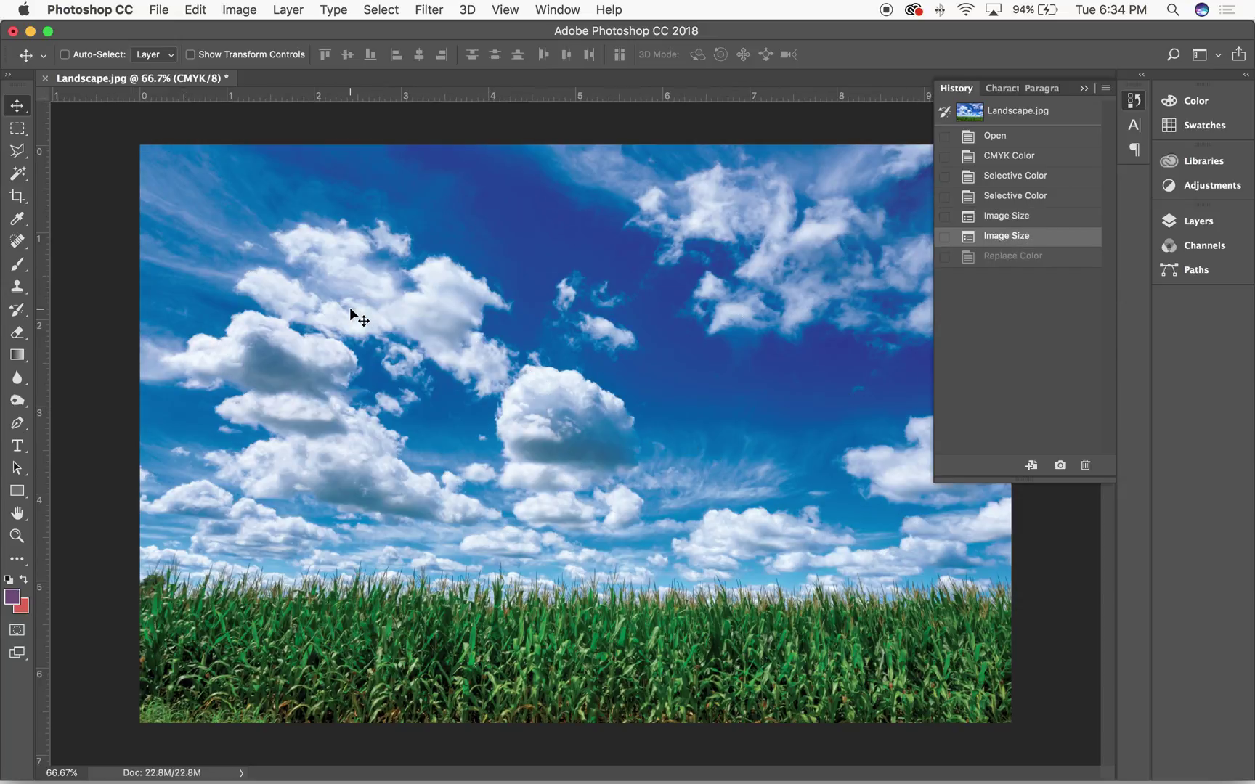
left_click(1084, 89)
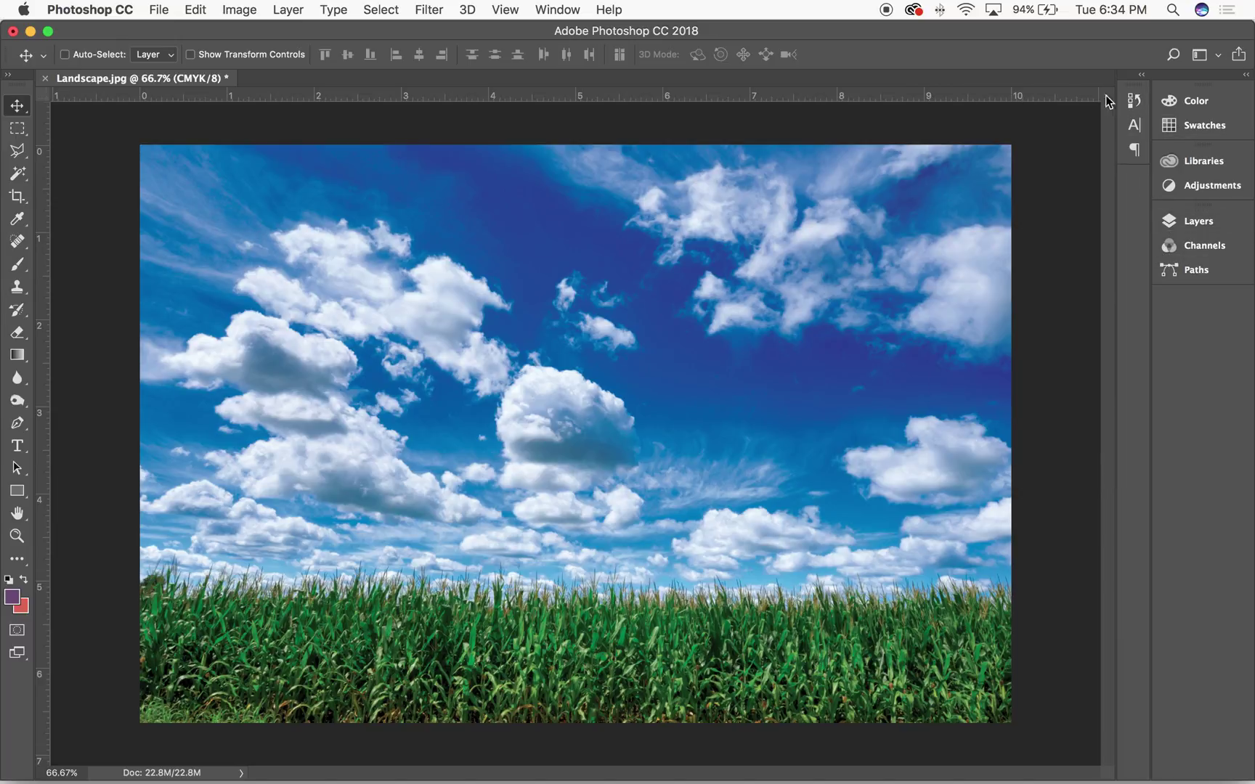
Step: Examine the cyan, magenta and yellow channels one at a time to compare the contrast between corn and sky
left_click(1204, 244)
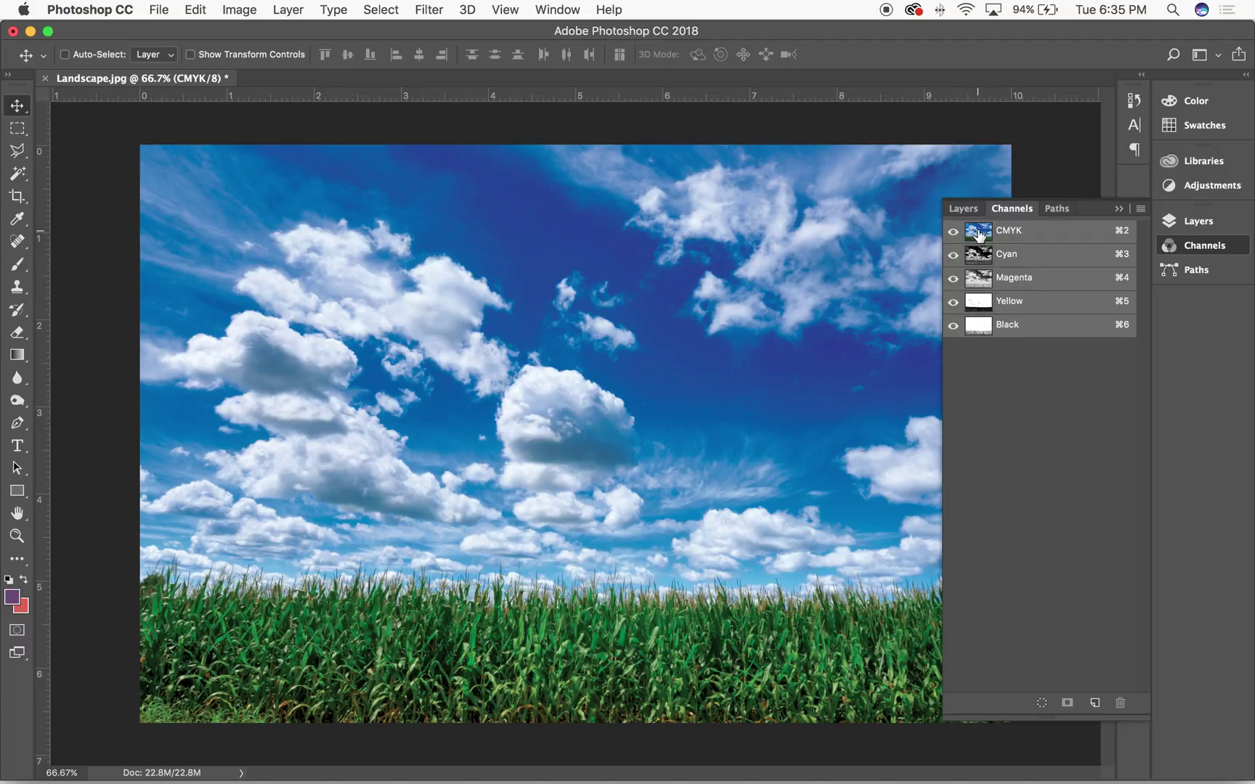
left_click(953, 278)
left_click(952, 304)
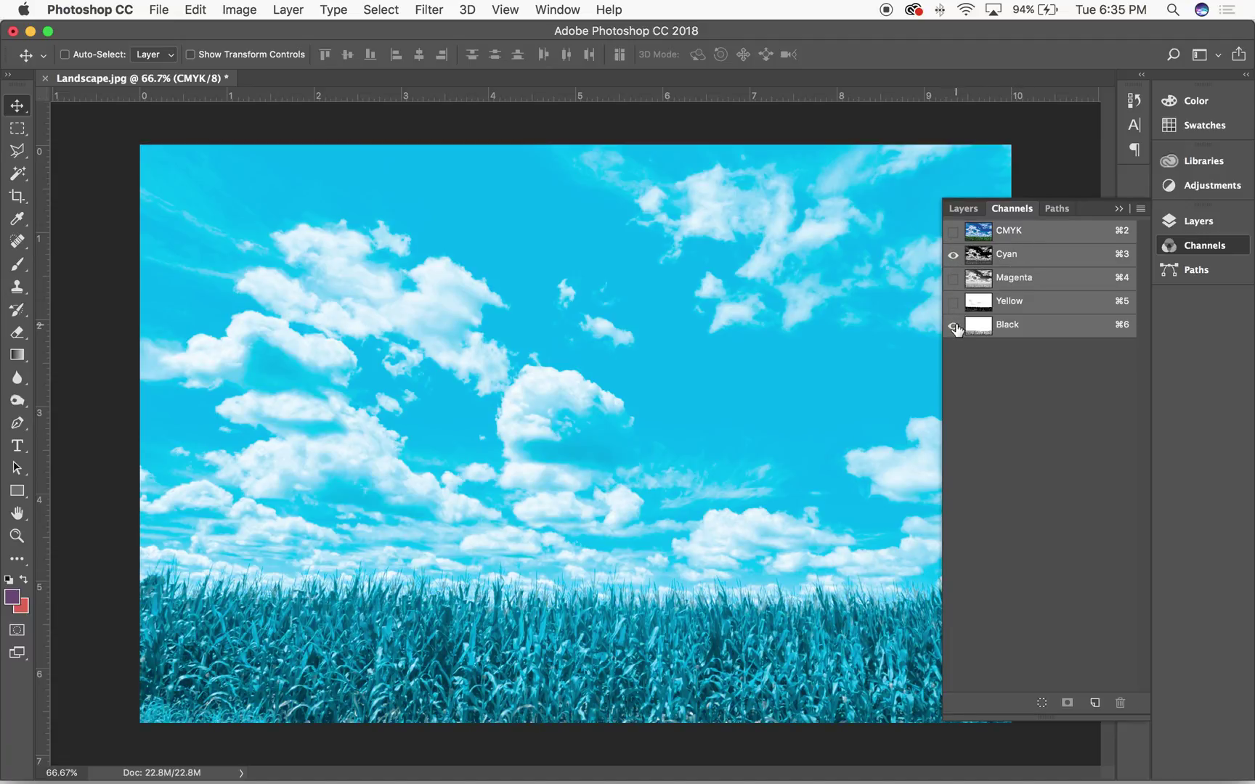
left_click(952, 326)
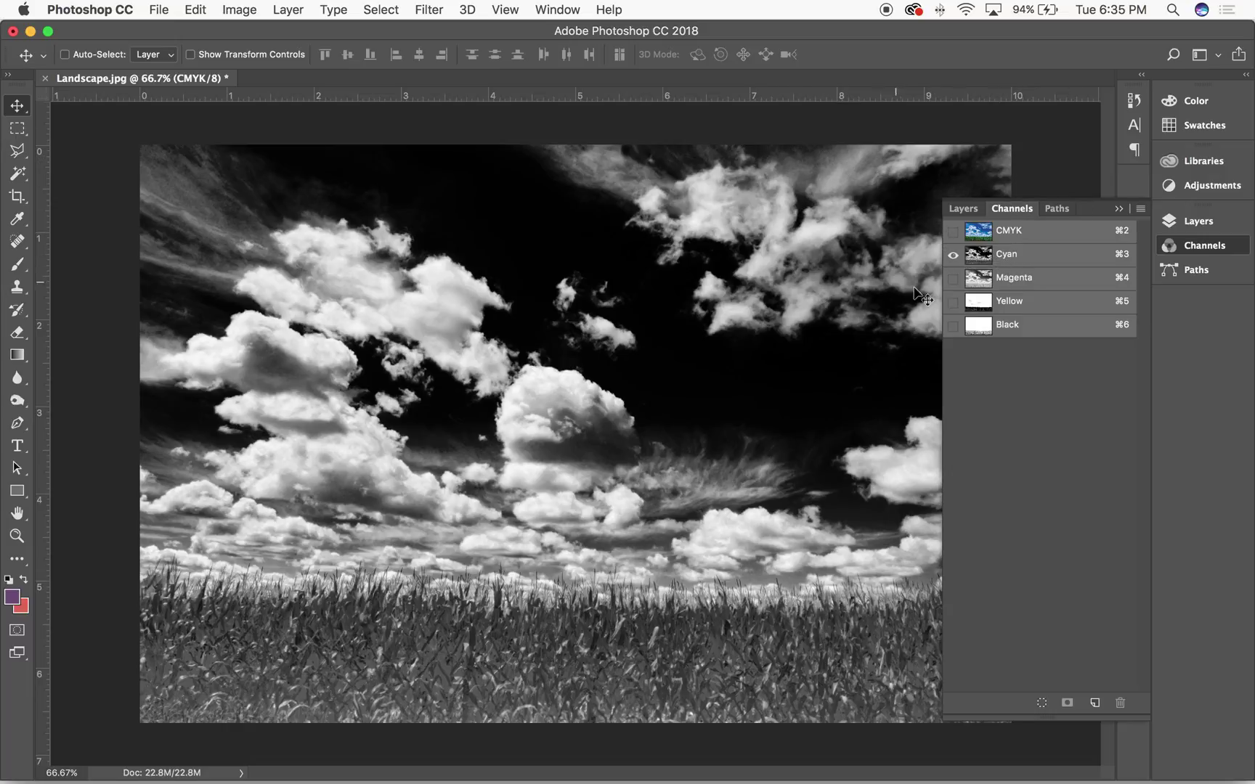
left_click(954, 279)
left_click(953, 254)
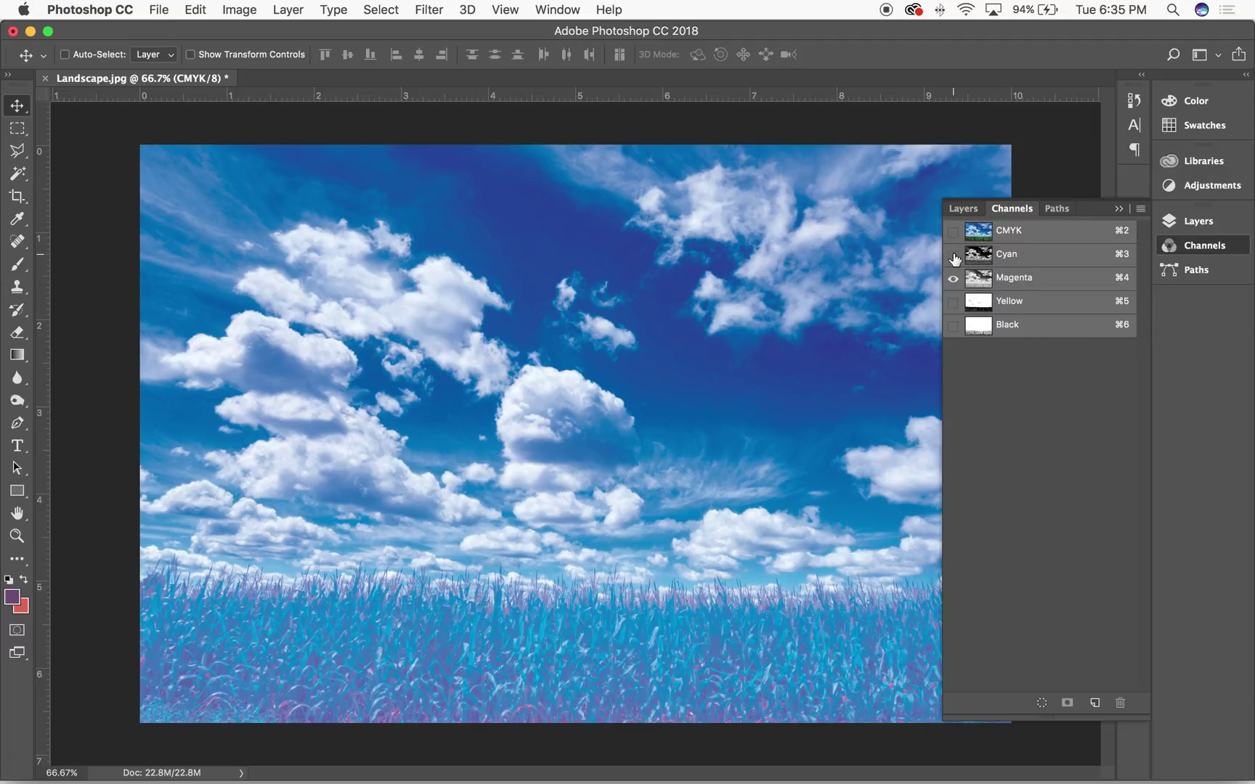
left_click(953, 254)
left_click(953, 254)
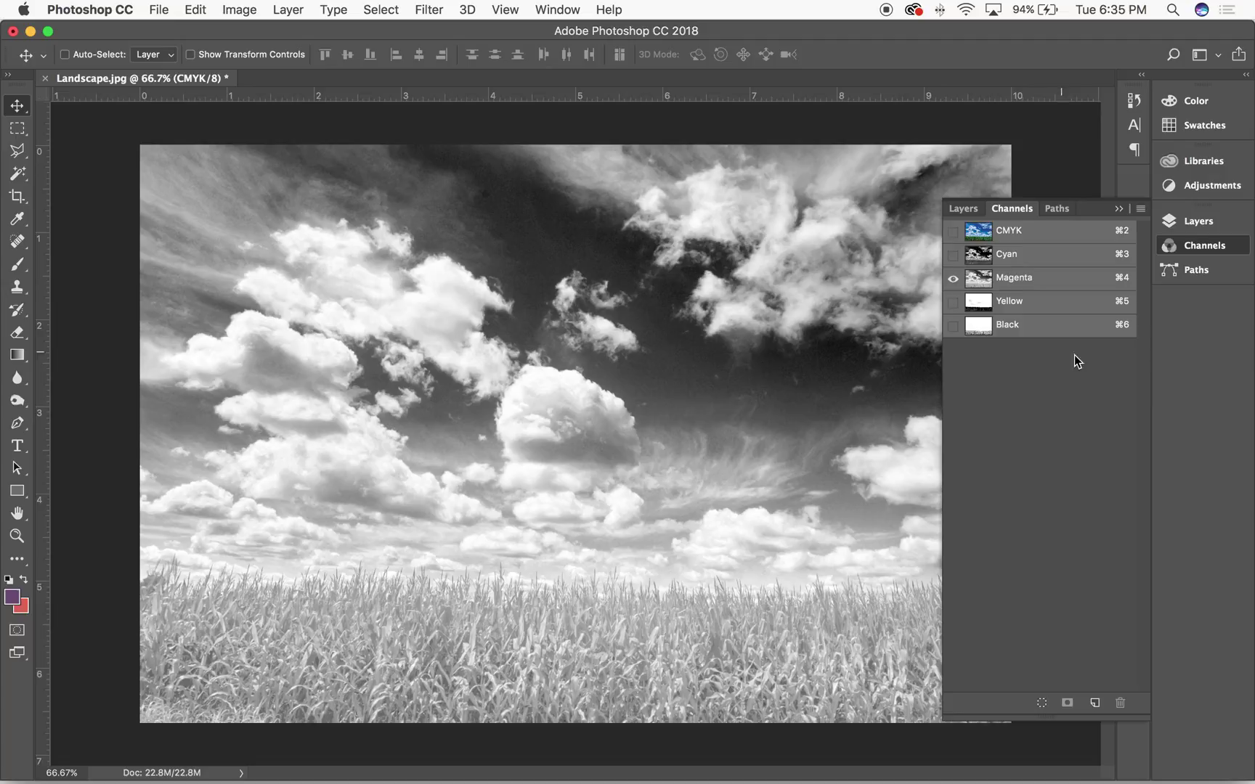
left_click(953, 302)
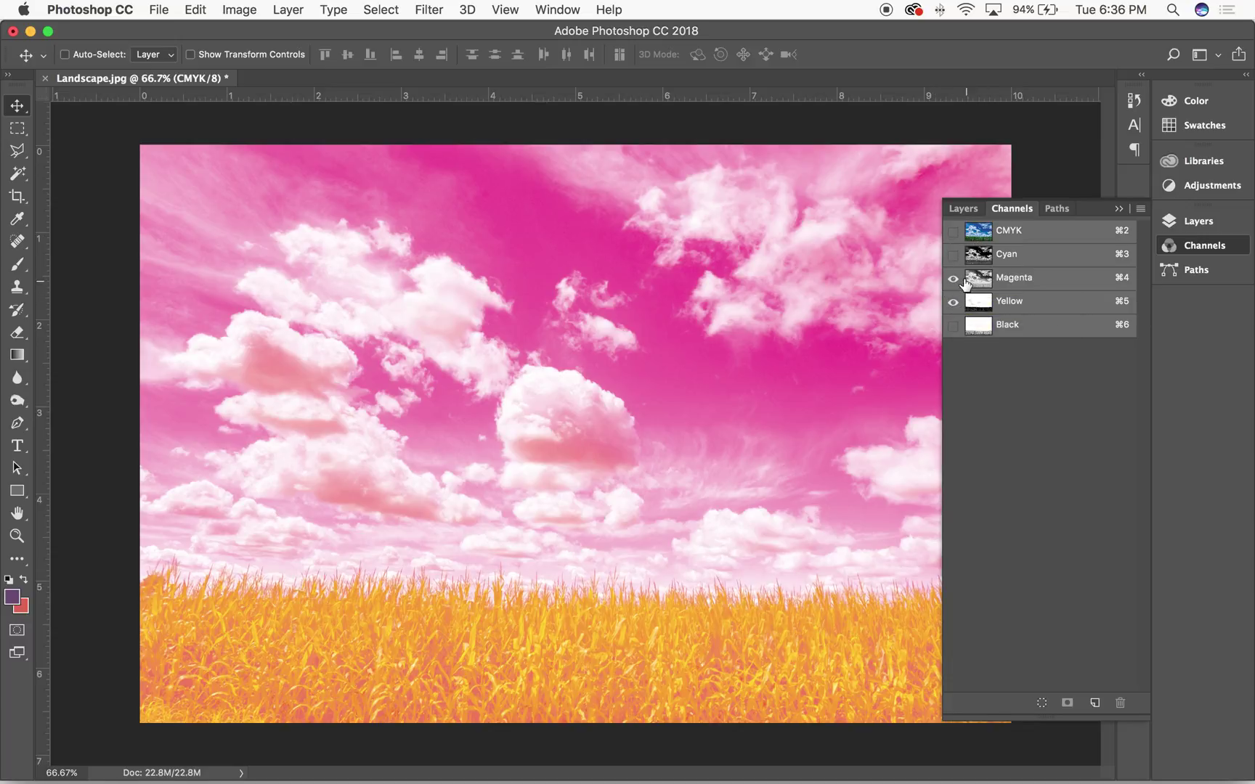
left_click(952, 278)
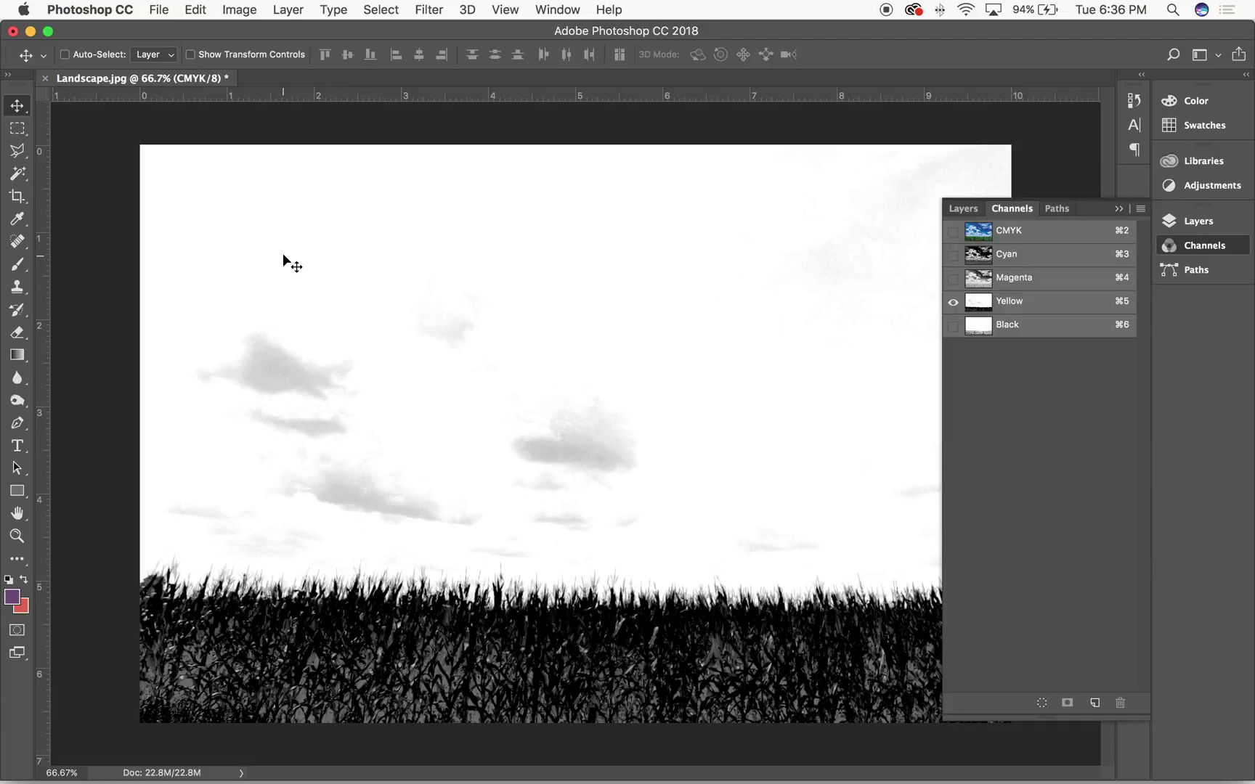
Step: Load the Yellow channel as a selection, and return to the full CMYK composite on the Background layer
left_click(1010, 305)
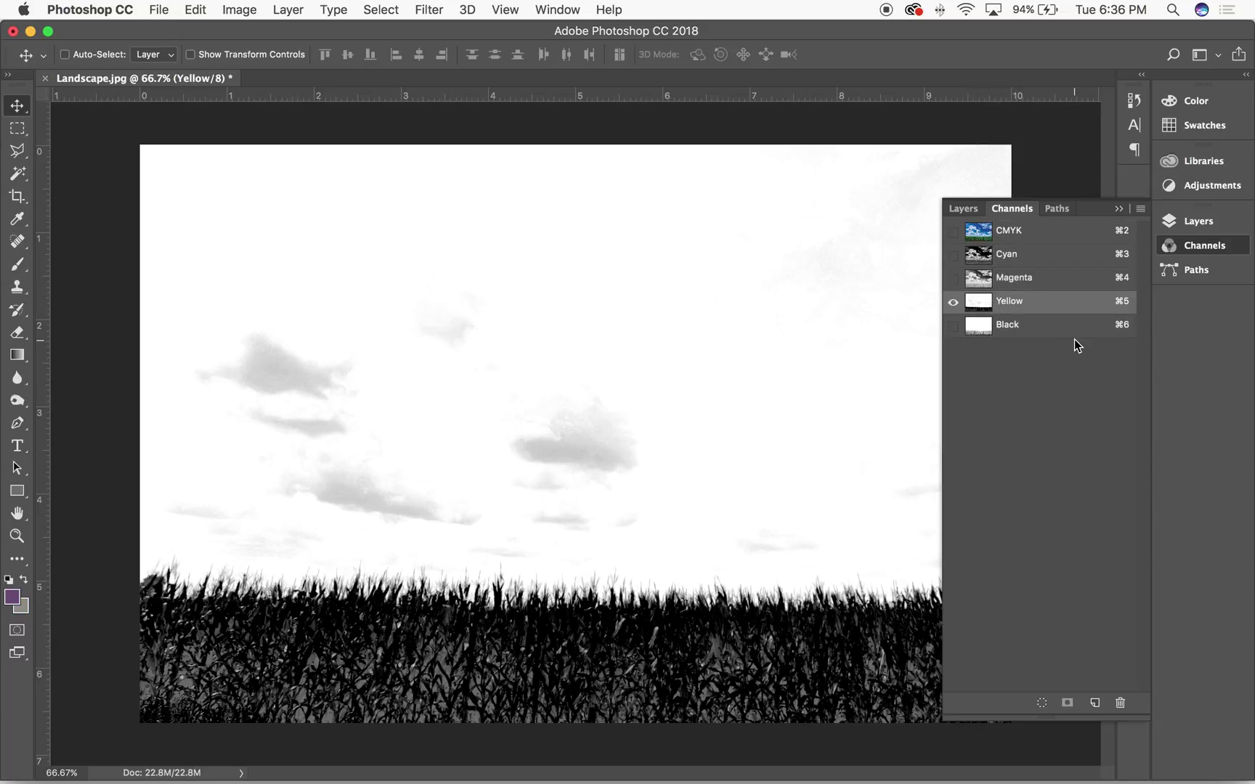
left_click(1041, 704)
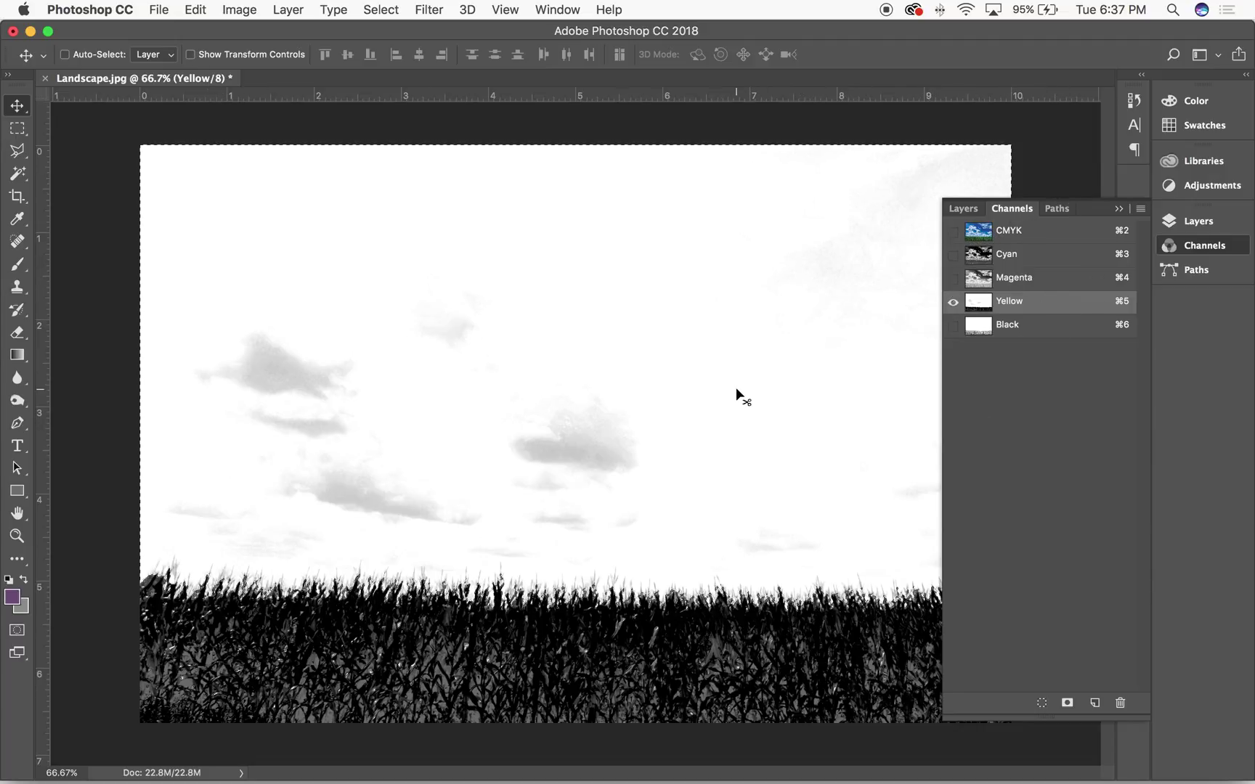
left_click(967, 211)
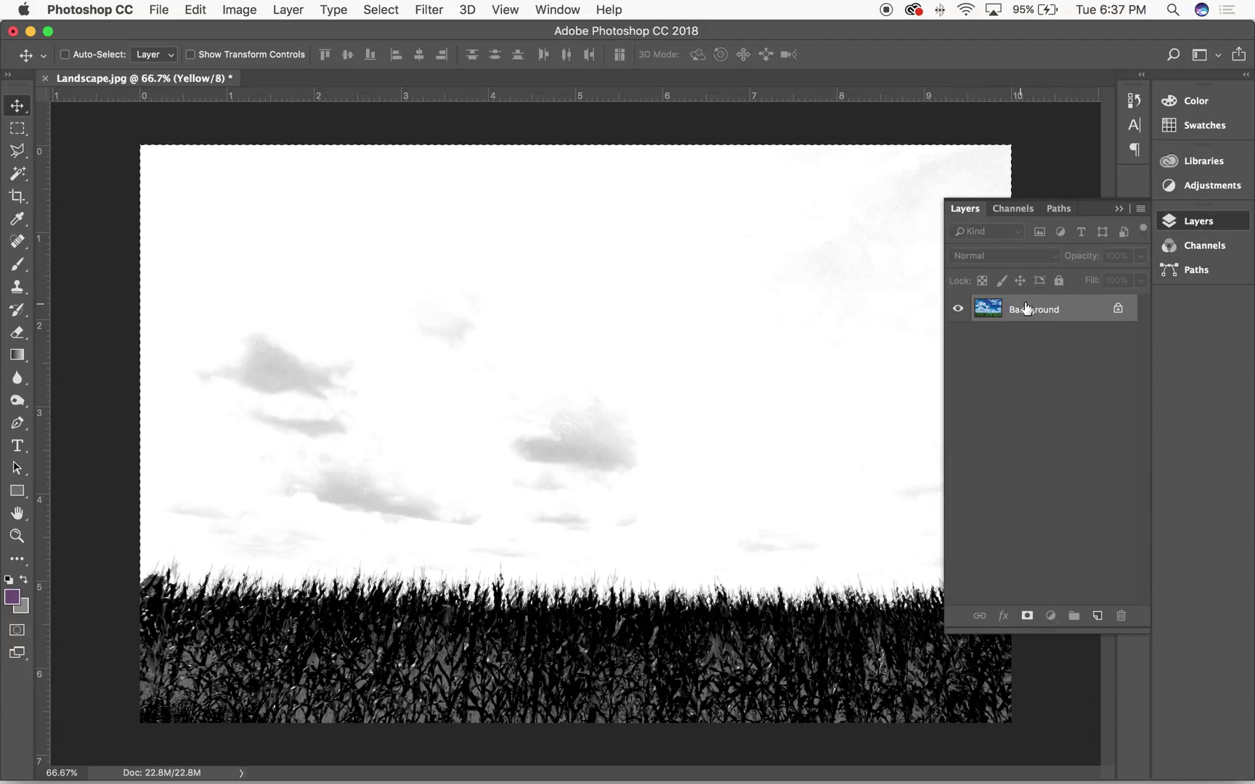
left_click(1010, 210)
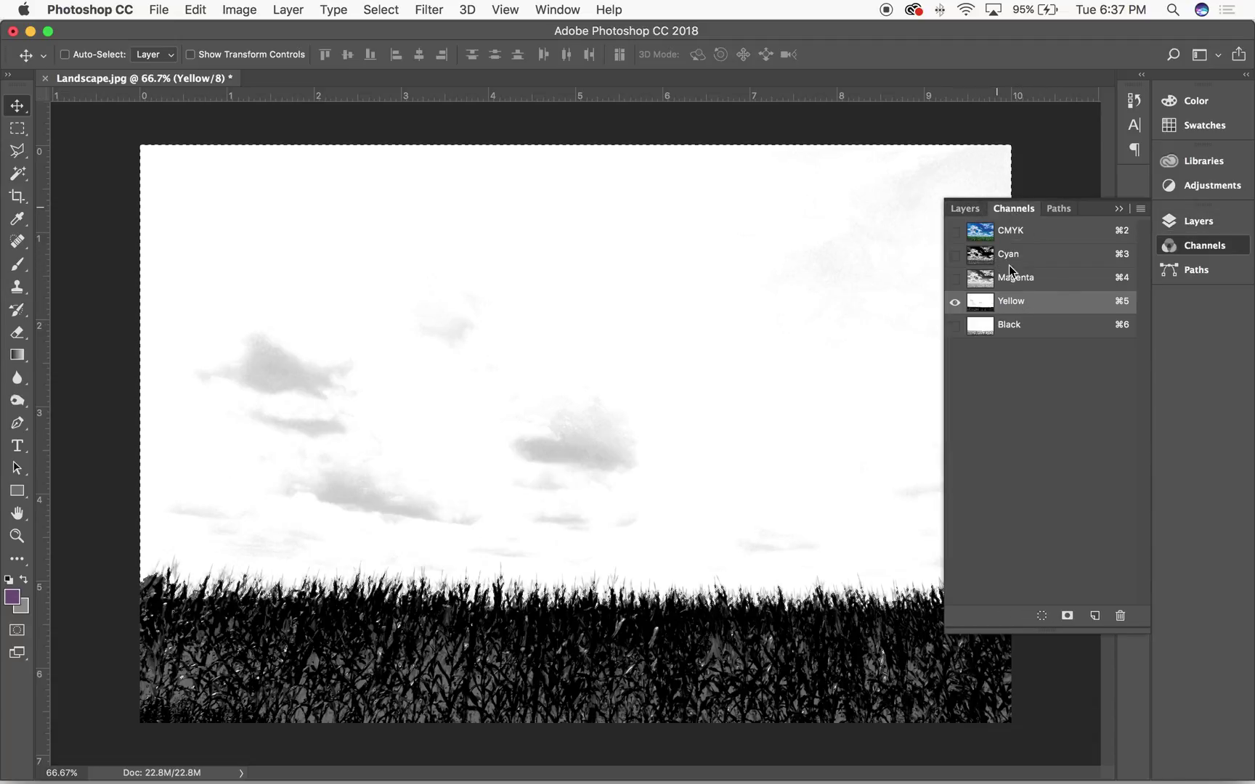
left_click(989, 233)
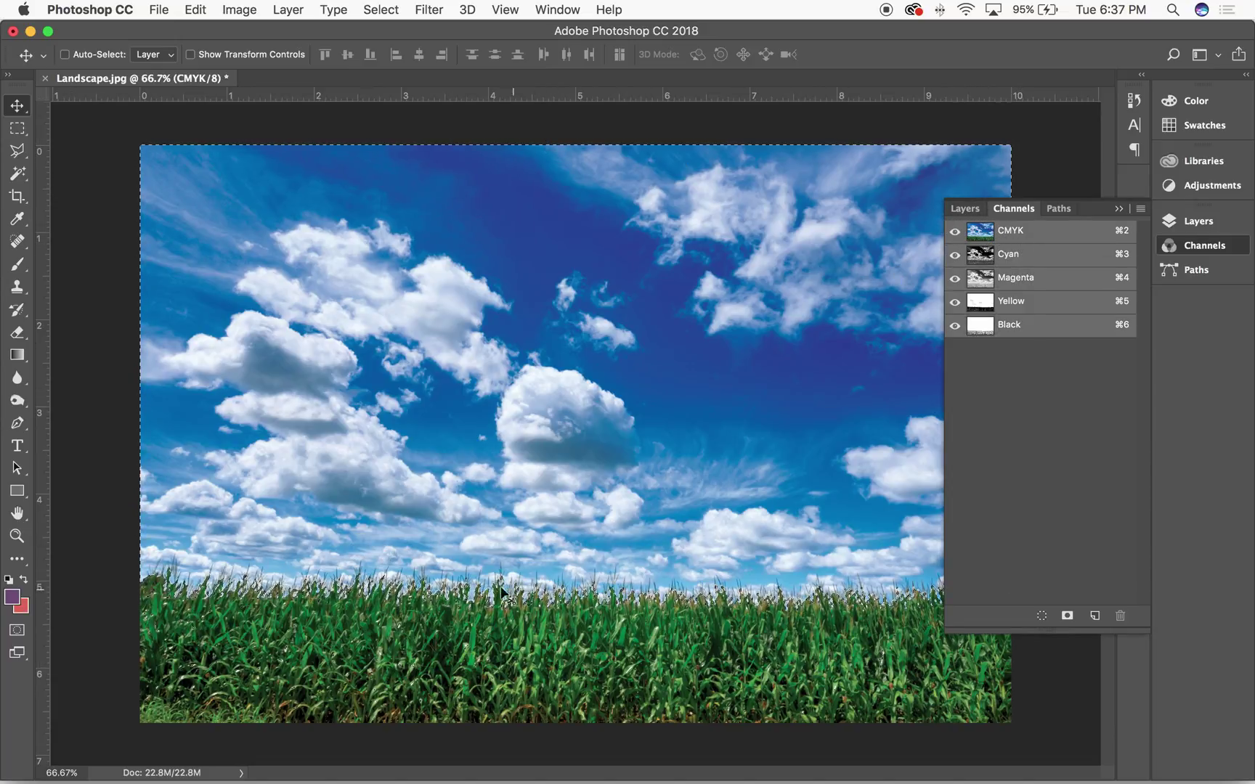
left_click(966, 209)
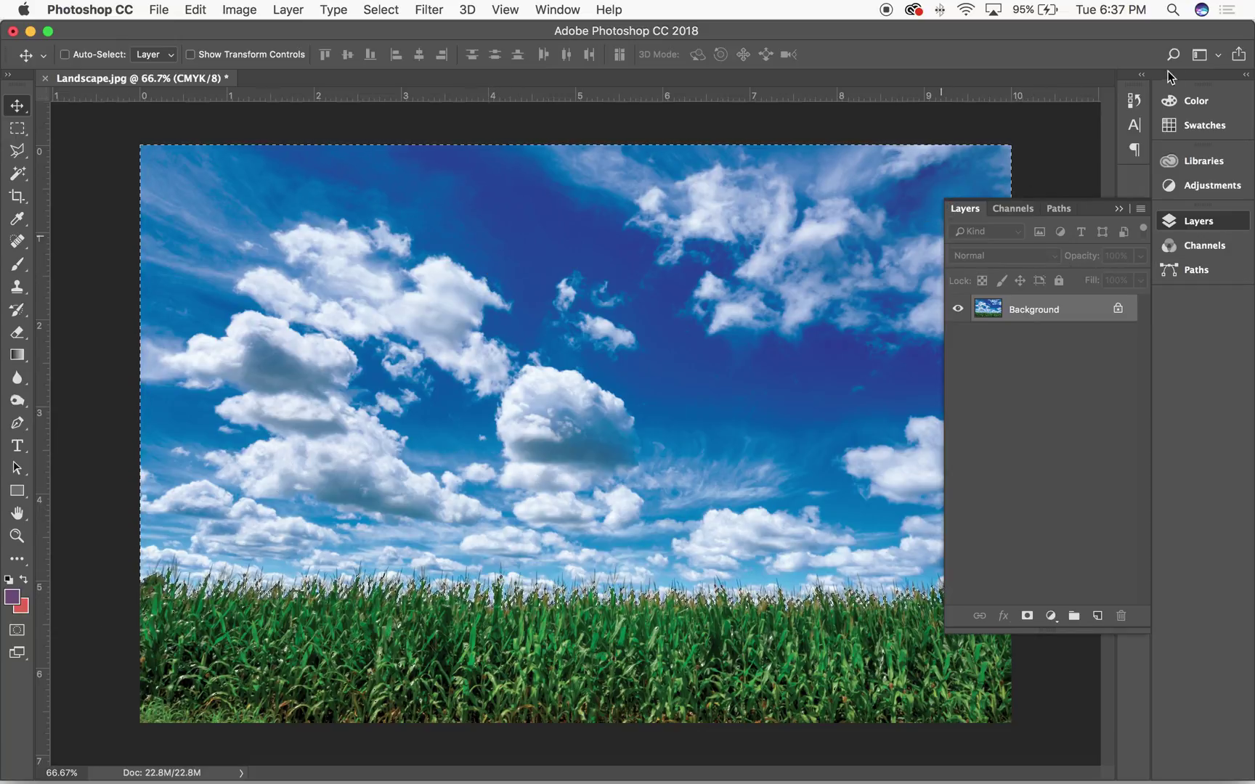
Step: Invert the selection from the sky to the corn, and invert it once more to compare the two
left_click(333, 10)
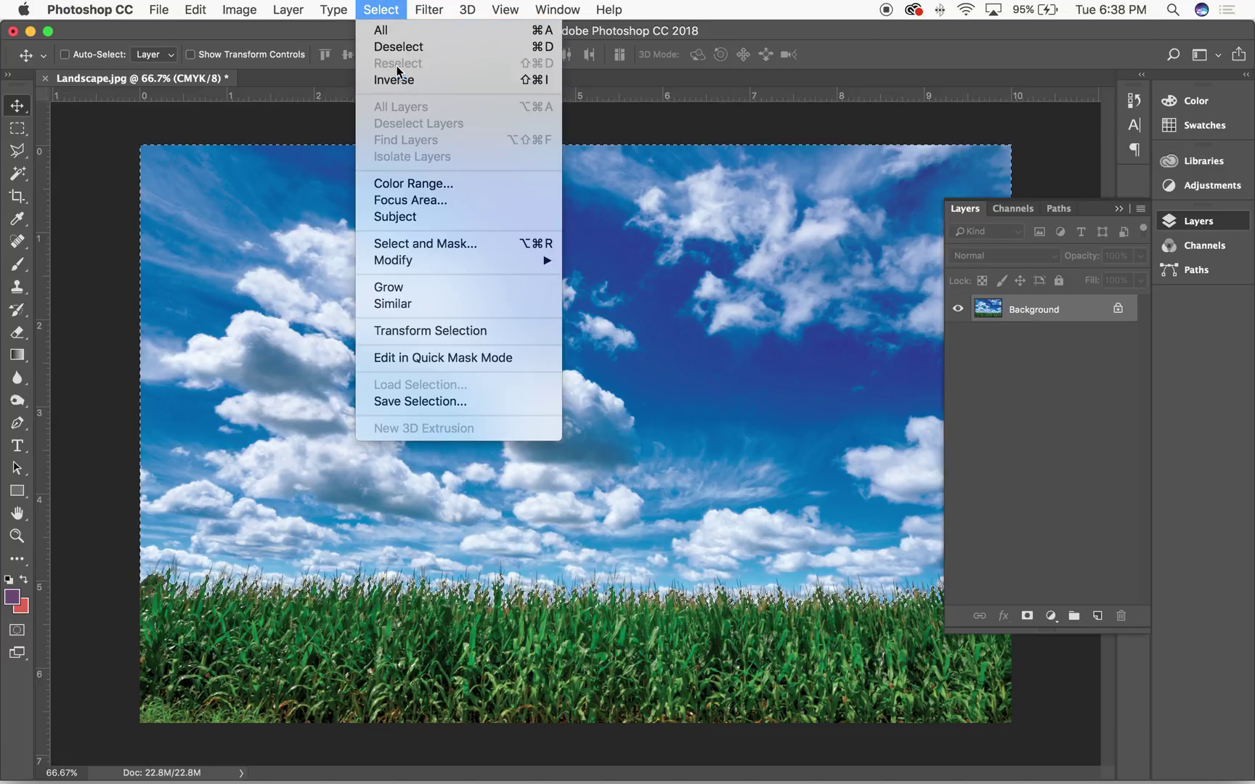
left_click(399, 79)
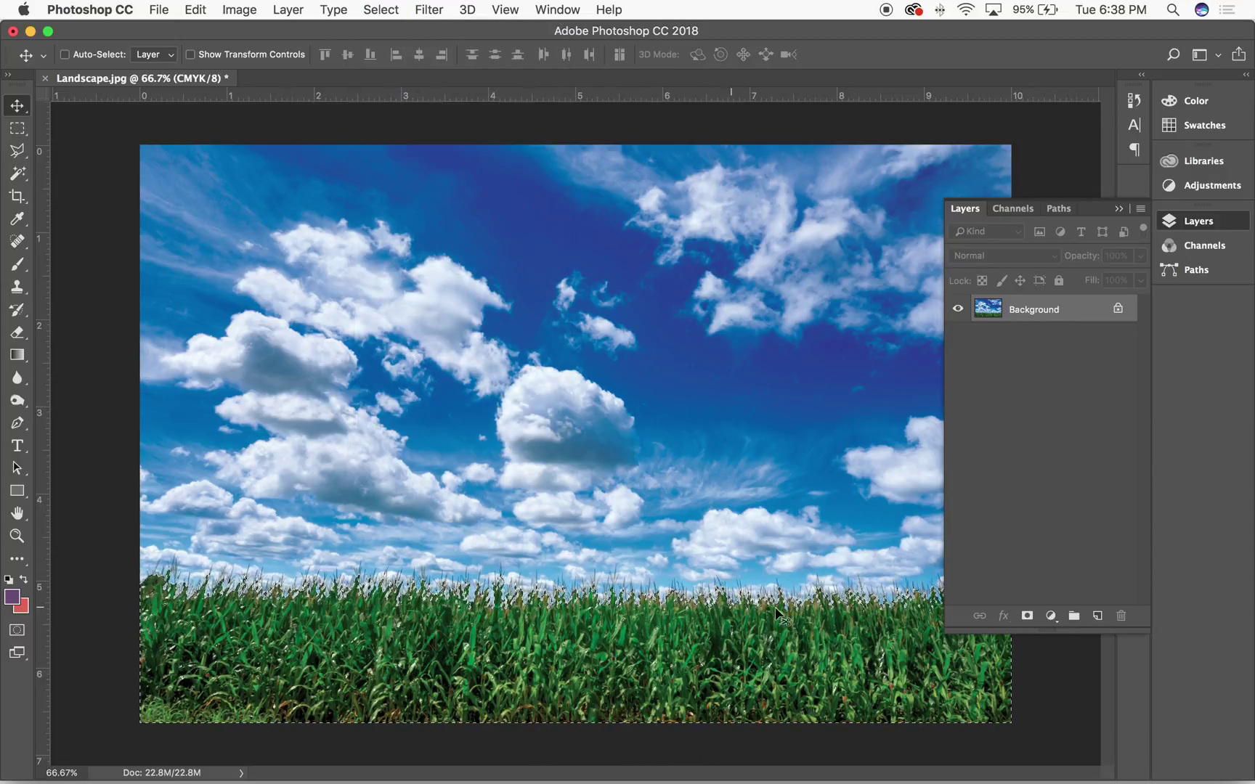
key("super")
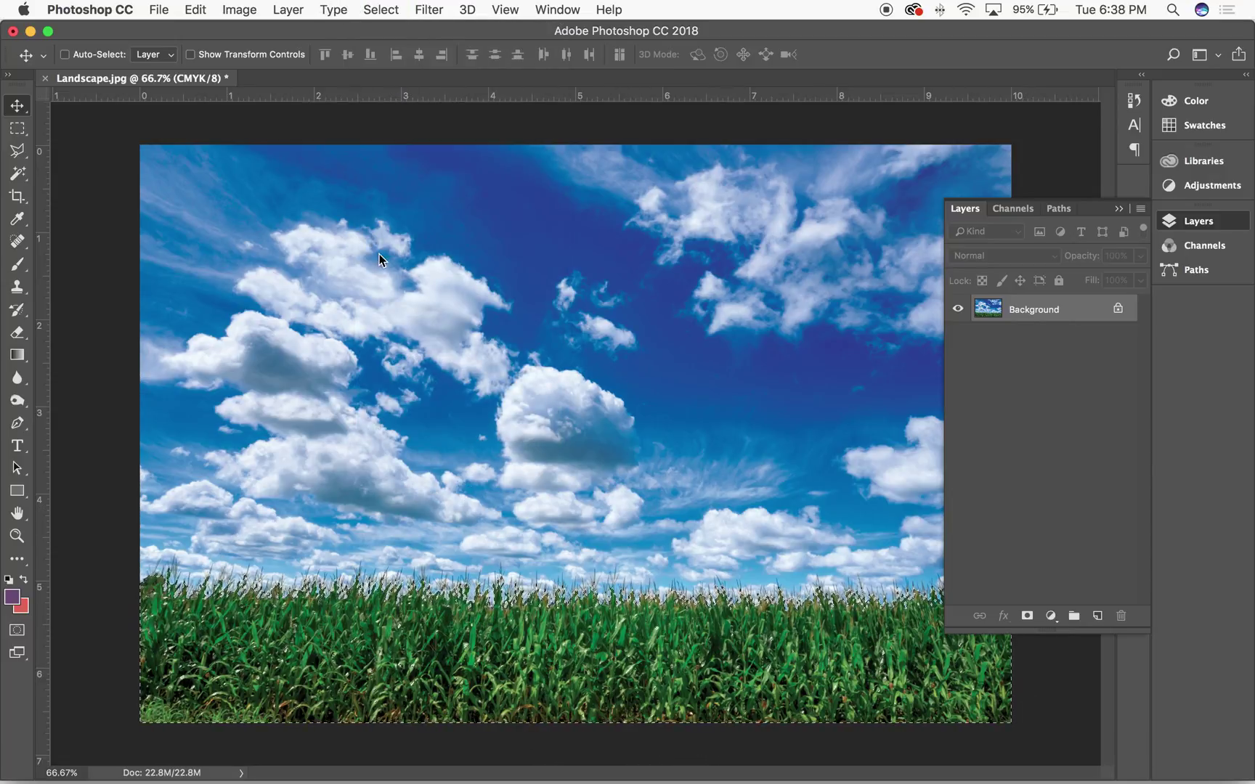
key("super+shift+i")
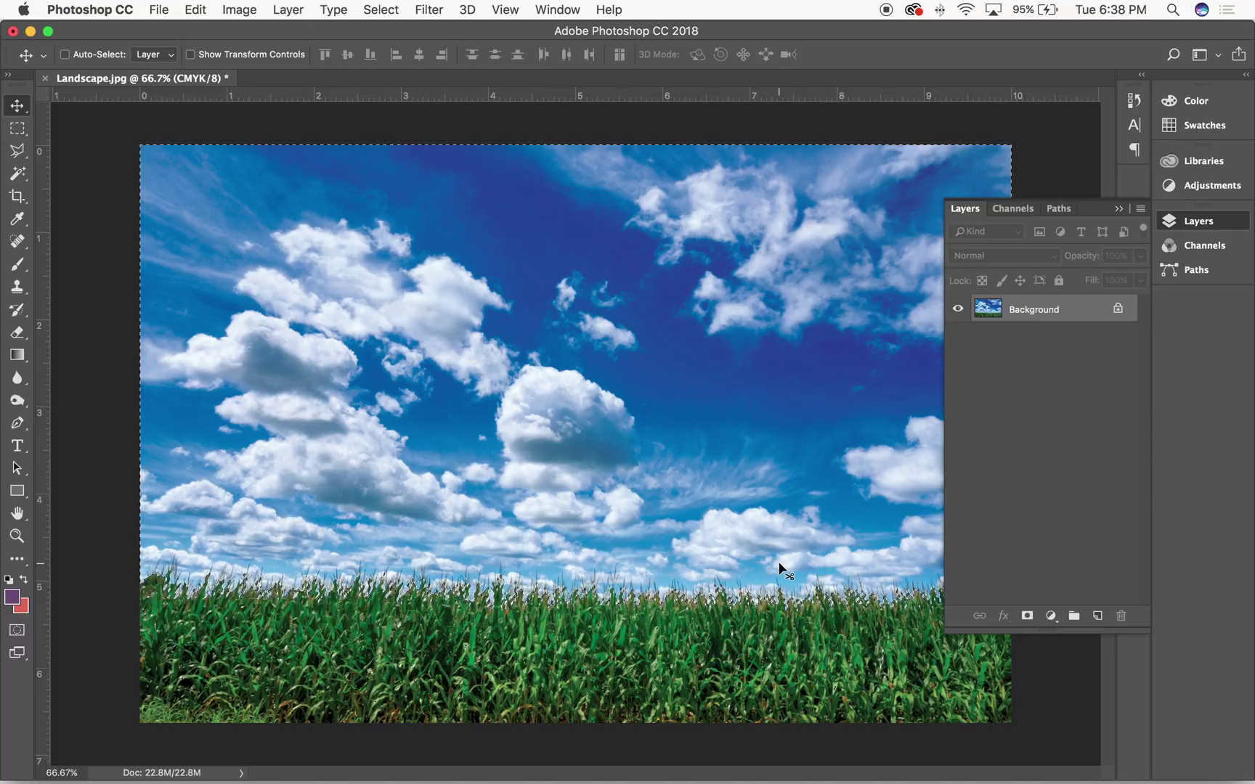
Step: Check the selection's edge along the corn tops up close, and display the selection as a Quick Mask overlay
key("super+h")
key("super+equal")
key("super+equal")
key("super+equal")
scroll(532, 168, "down", 5)
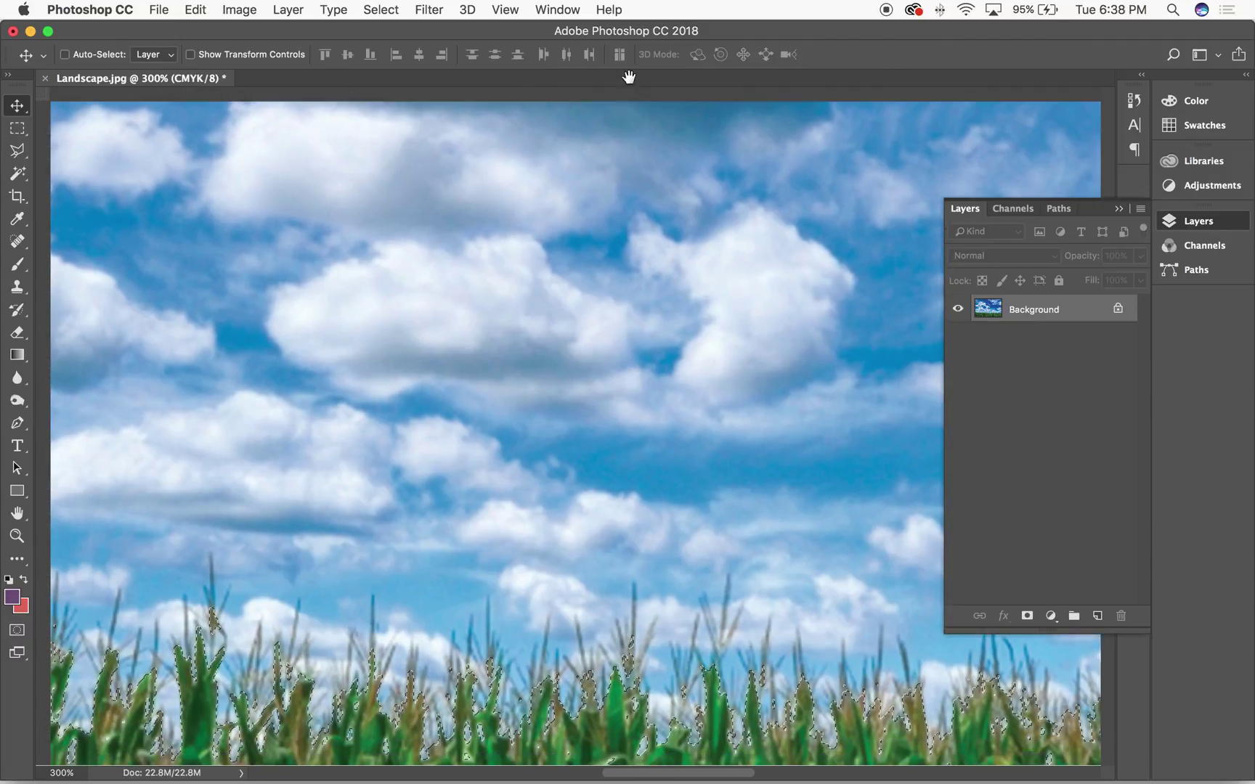
left_click_drag(687, 379, 672, 302)
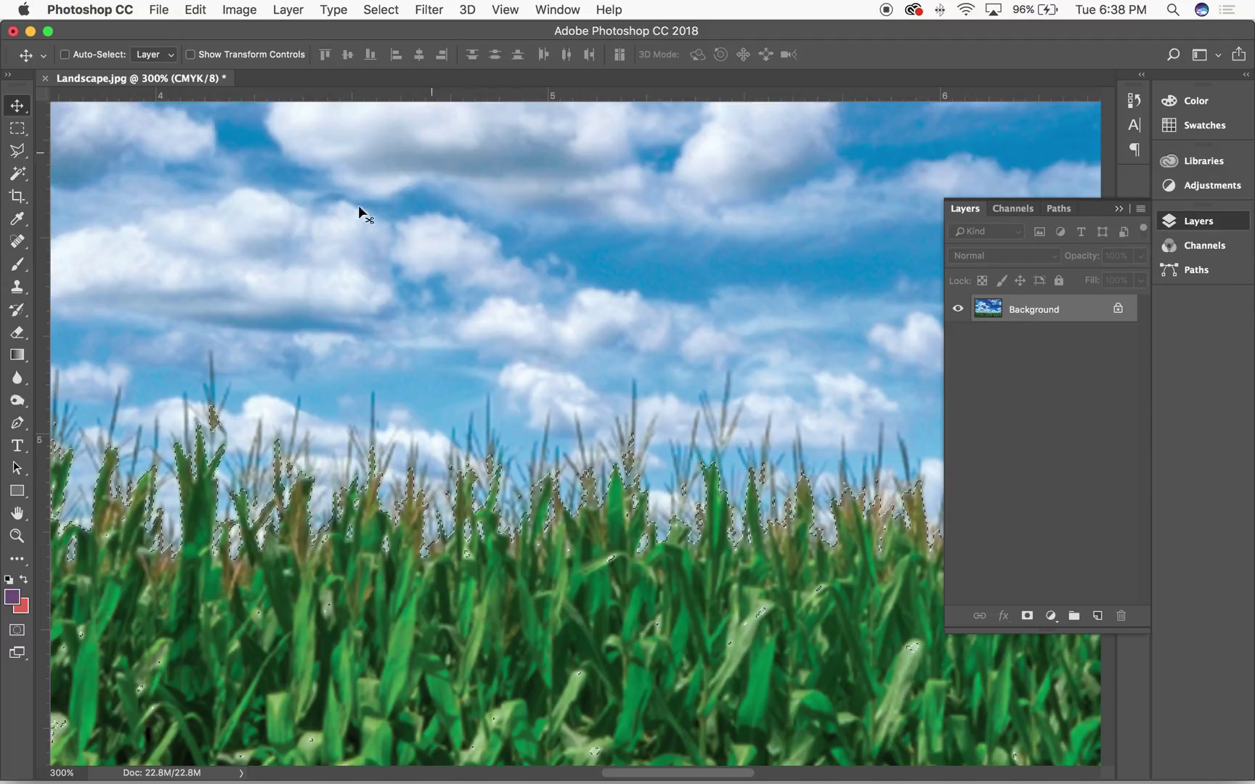
left_click(18, 632)
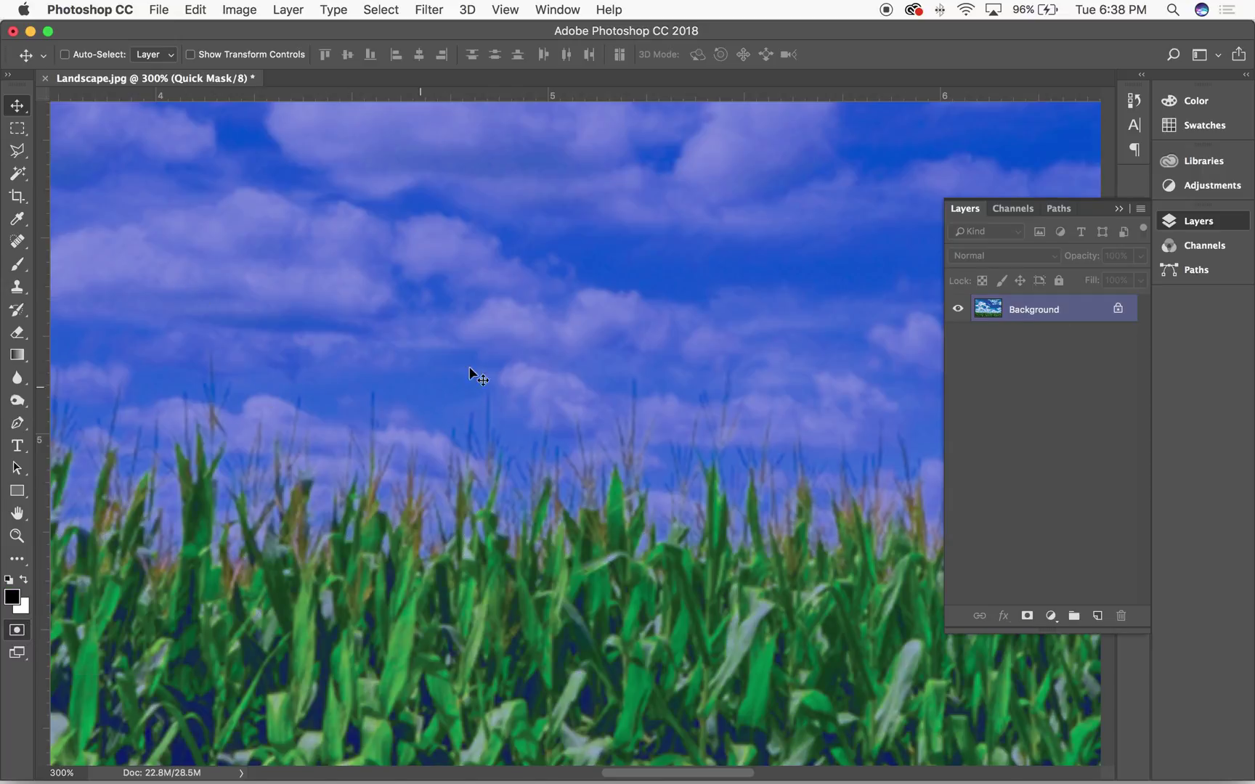
key("super+minus")
key("super+minus")
key("super+minus")
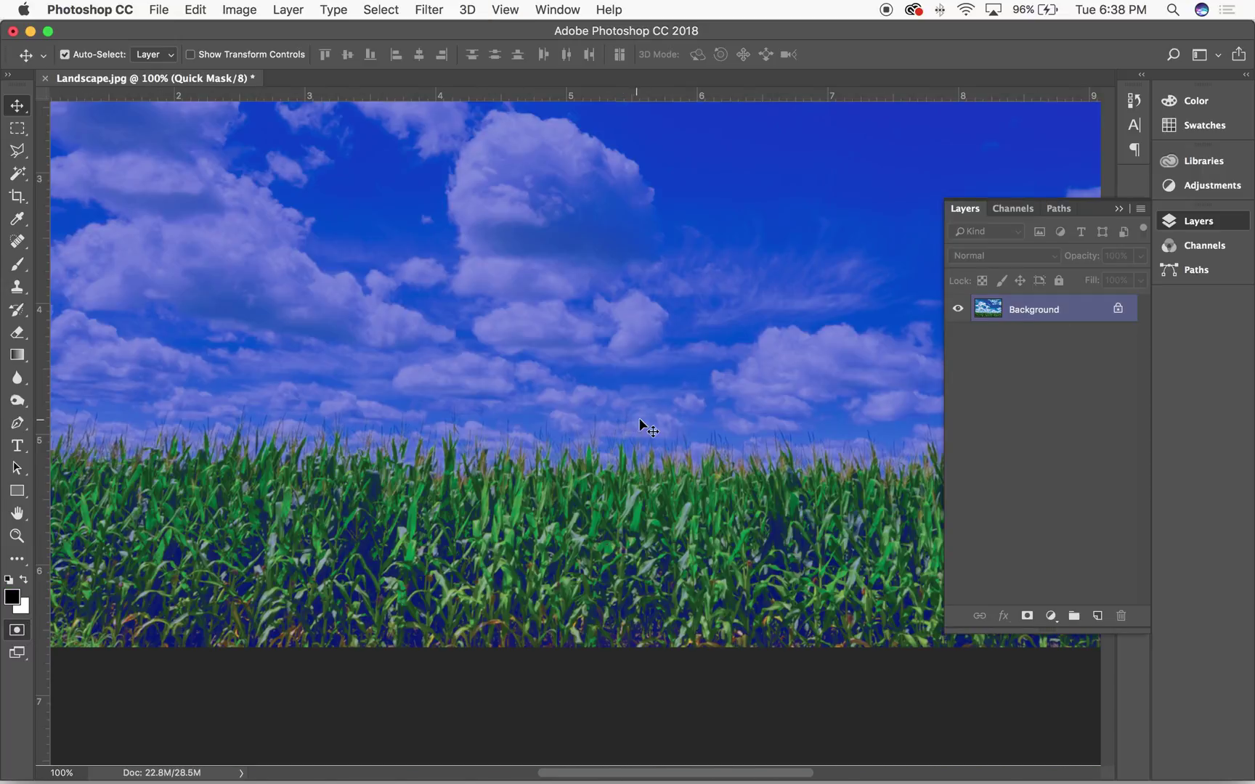
Step: Leave Quick Mask mode and change the Quick Mask overlay color to bright magenta, hex ff06d9, indicating selected areas
key("super+plus")
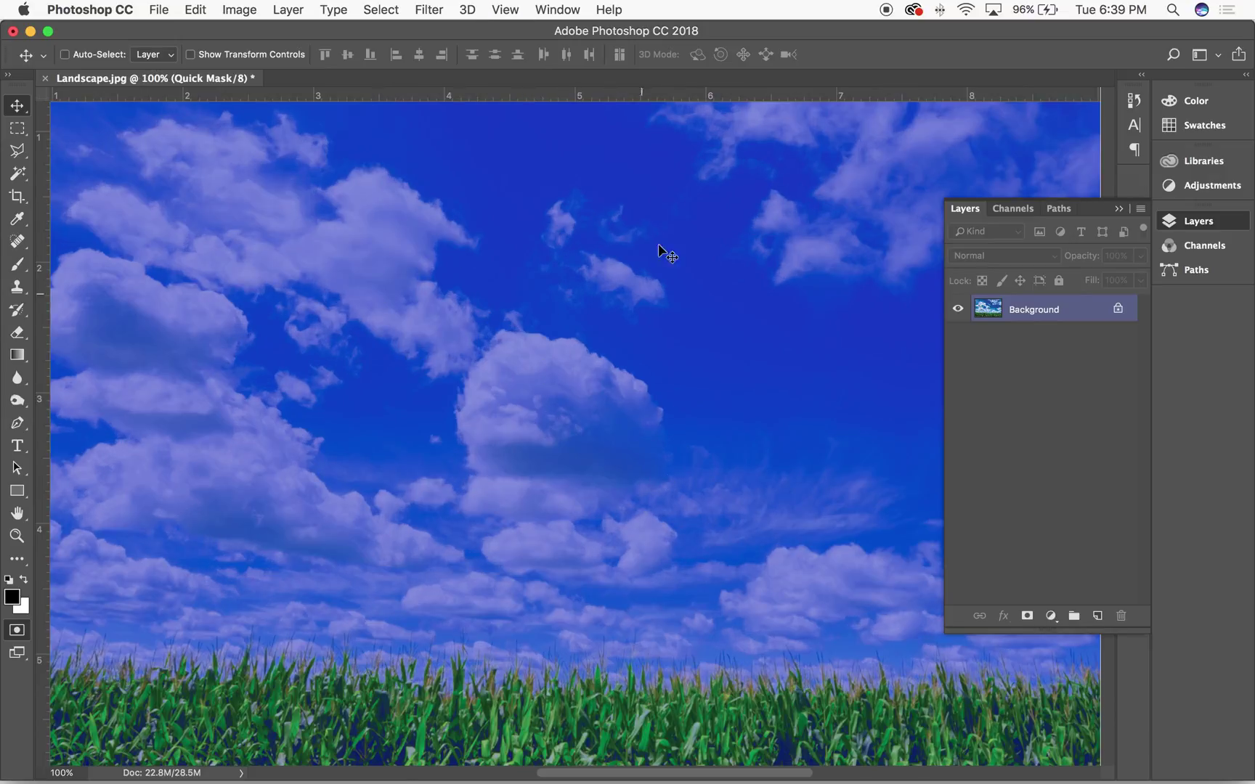
left_click_drag(644, 401, 668, 161)
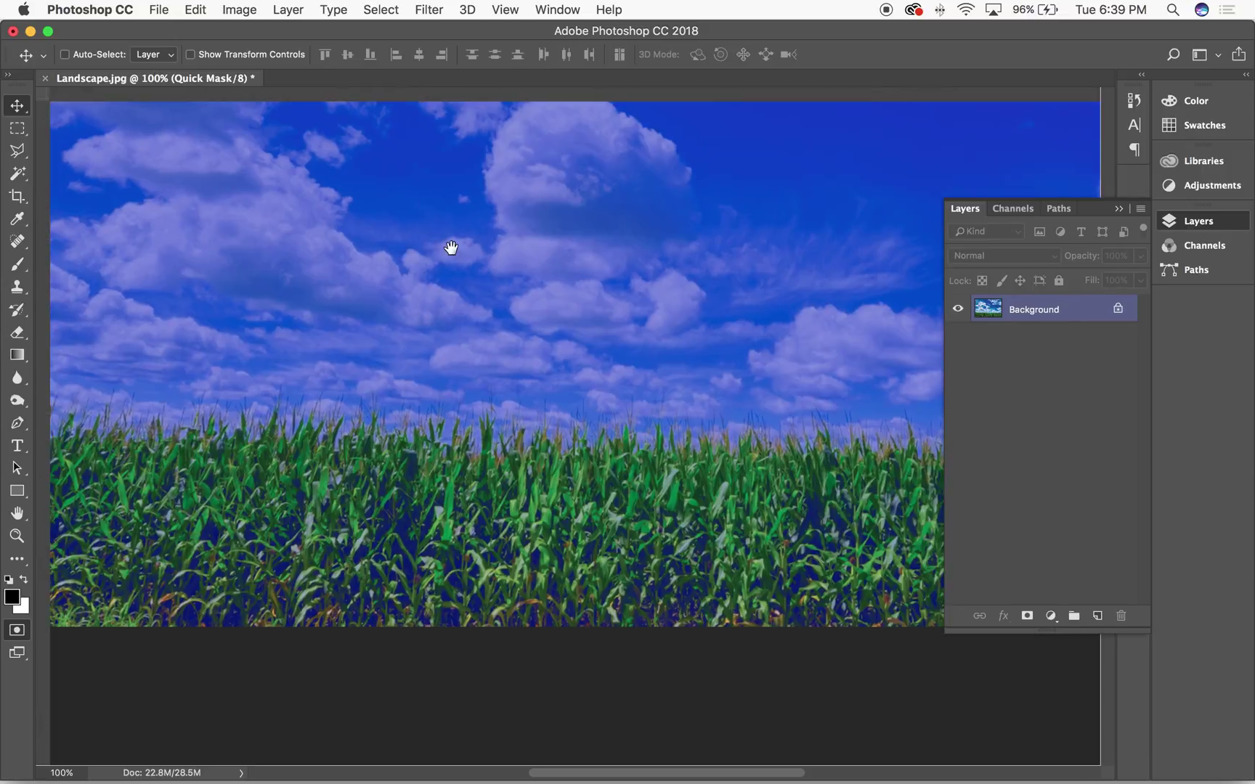
scroll(440, 249, "left", 3)
left_click(18, 631)
double_click(19, 631)
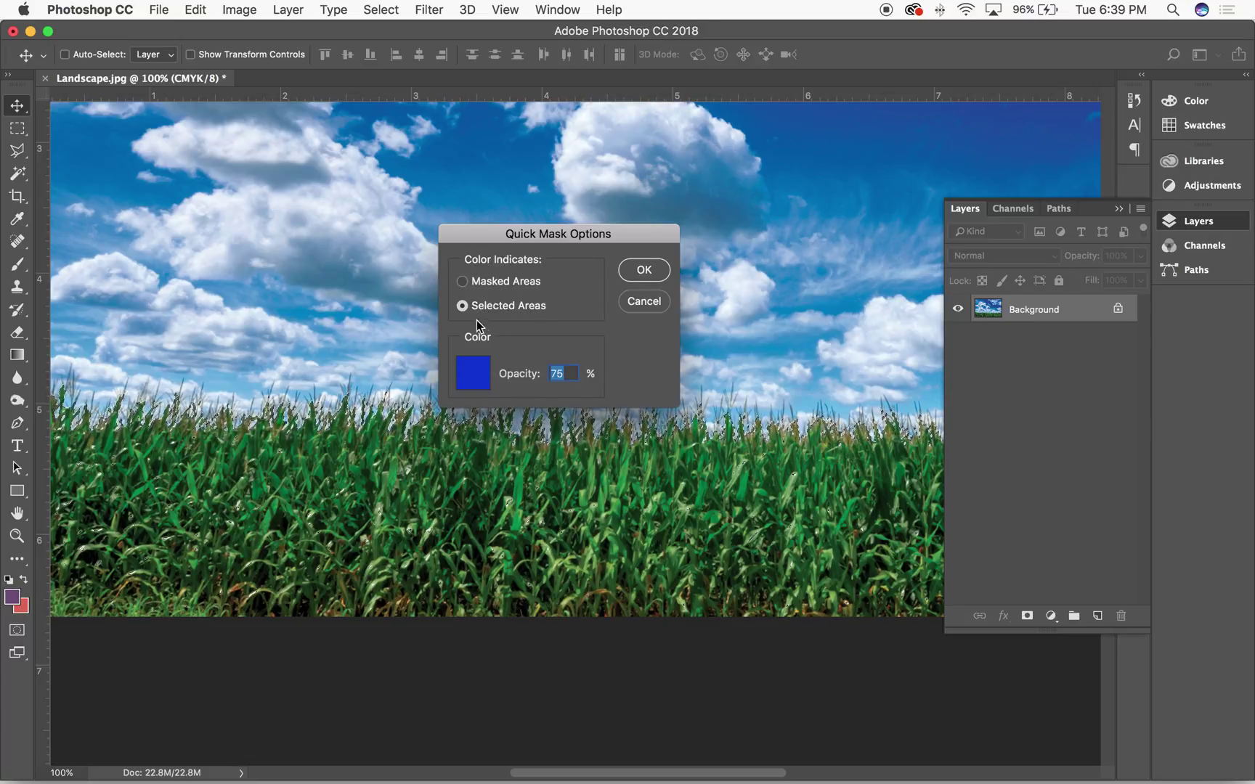
left_click(475, 376)
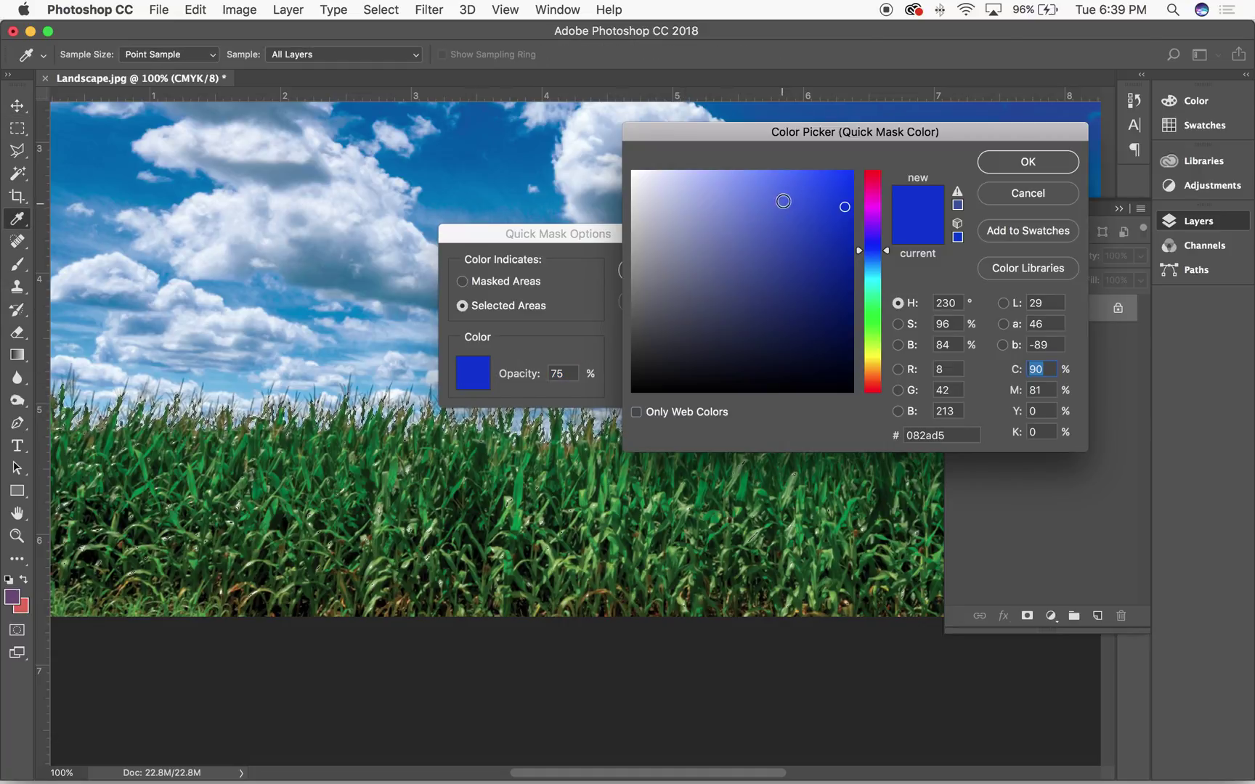
left_click_drag(883, 207, 879, 202)
left_click_drag(855, 192, 848, 168)
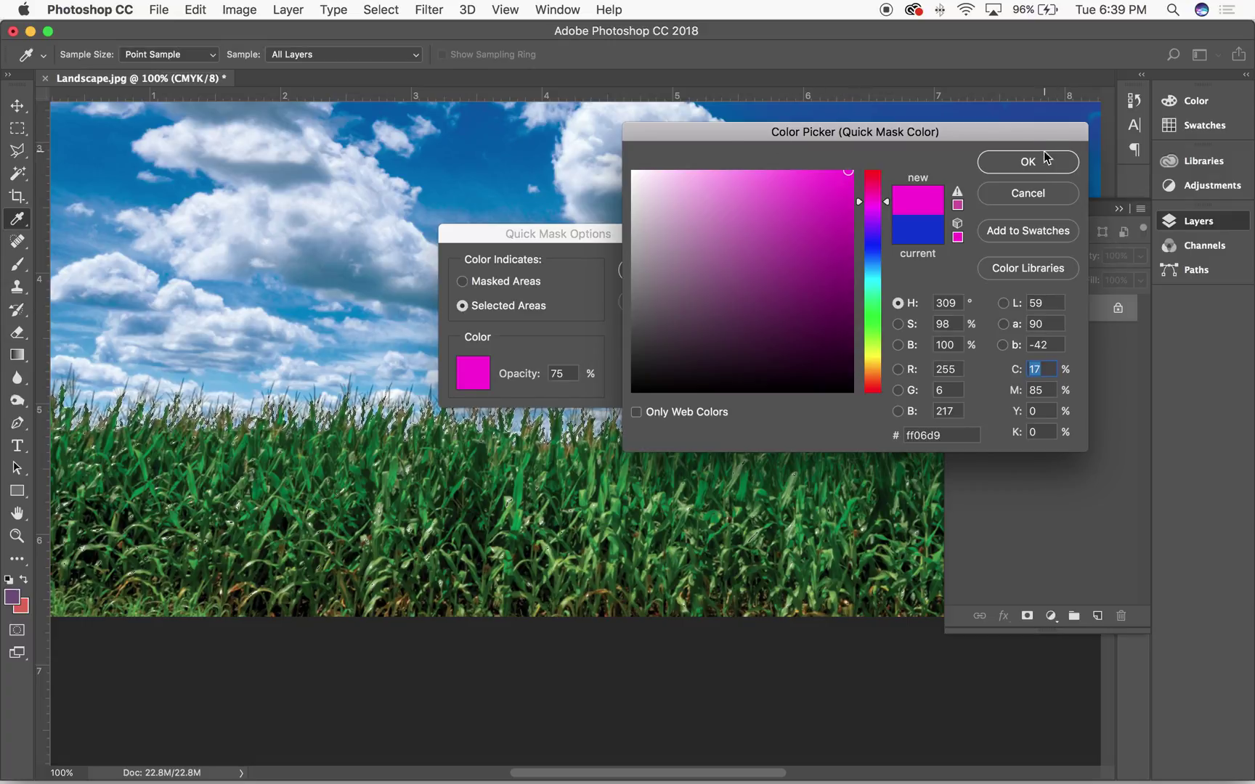
left_click(1013, 162)
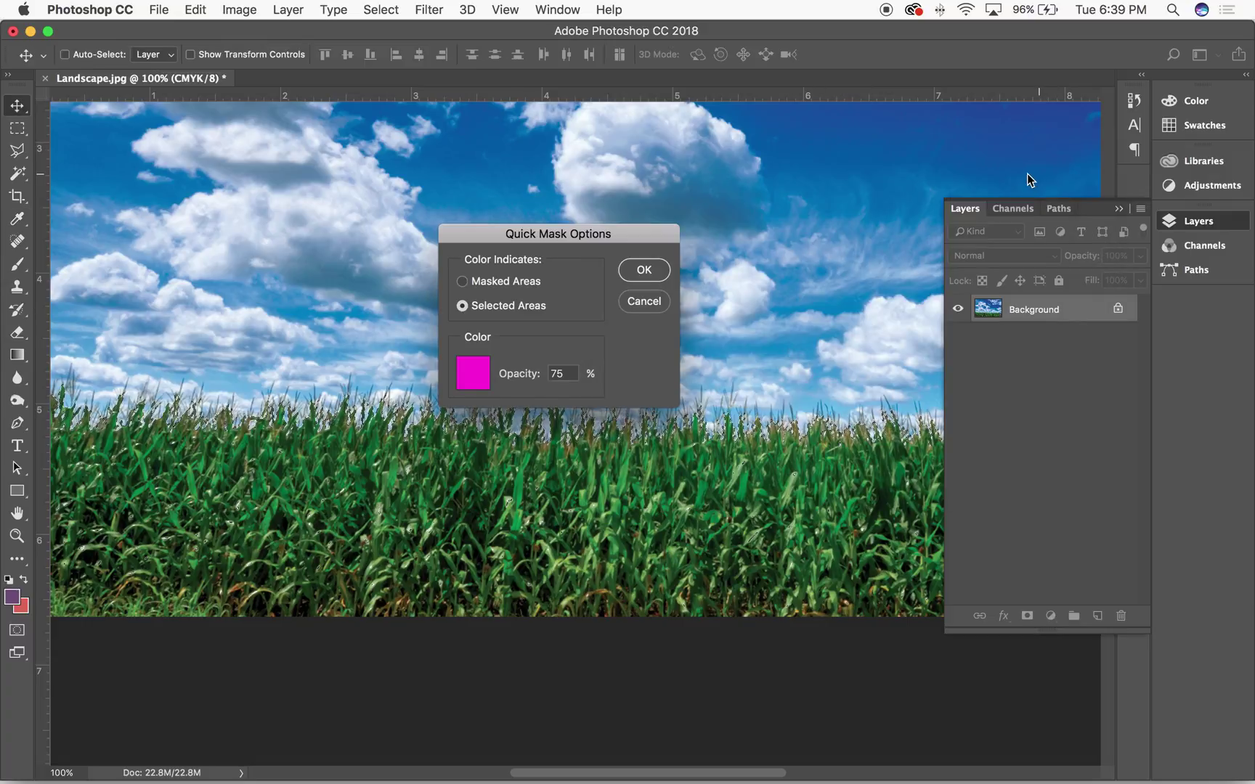
left_click(643, 270)
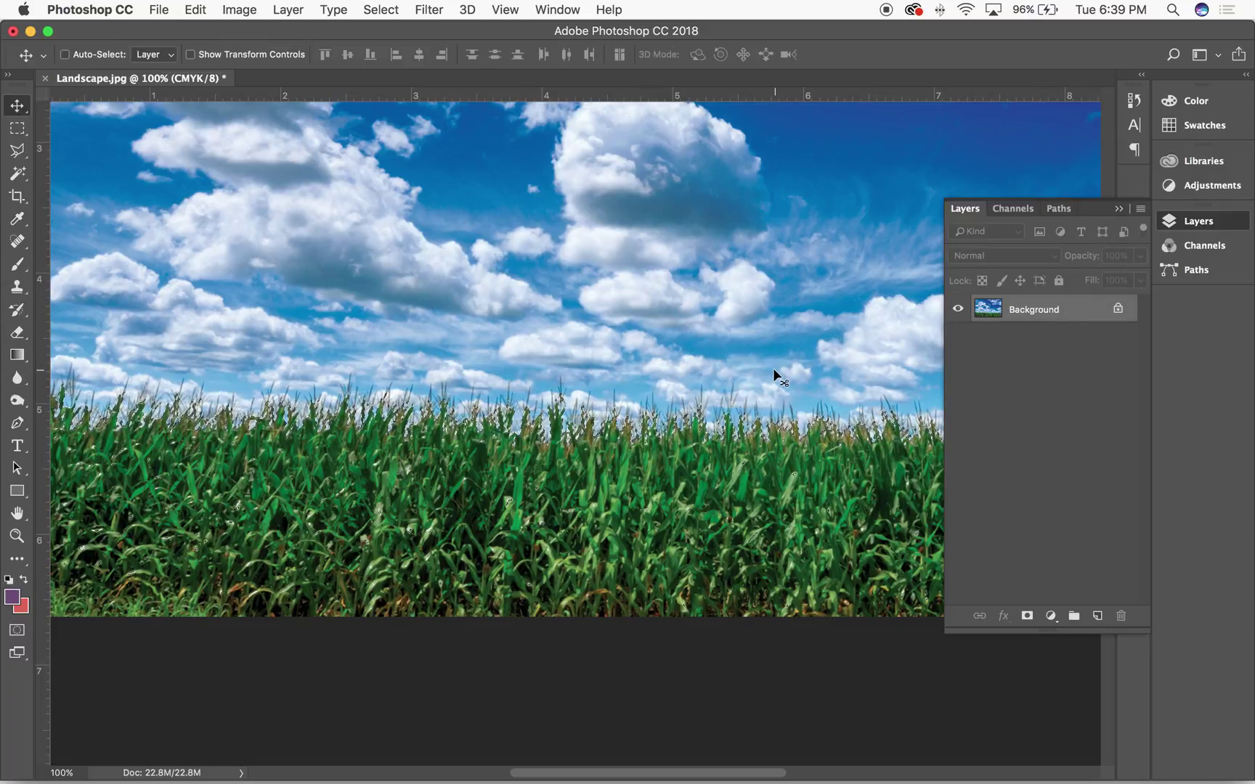
Step: Check the sky selection along the corn tops with the magenta Quick Mask overlay, and return to the normal view
left_click(17, 630)
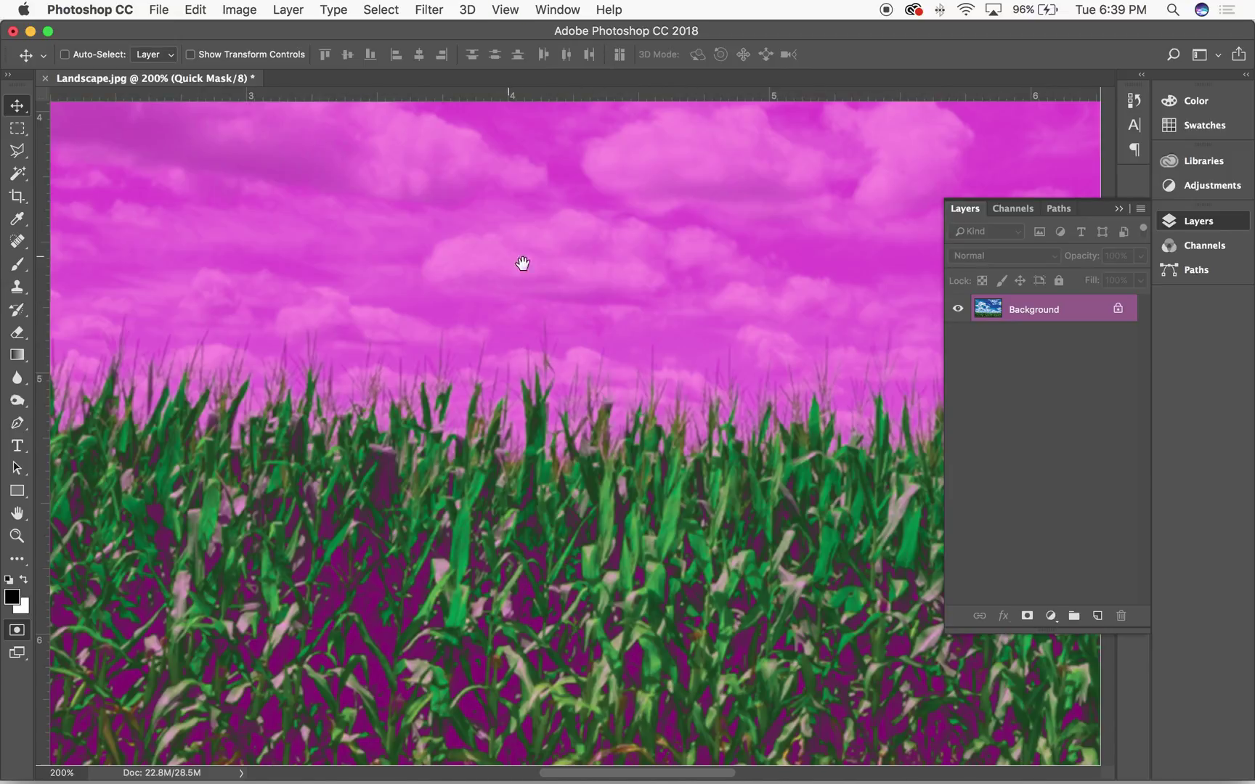
key("super+equal")
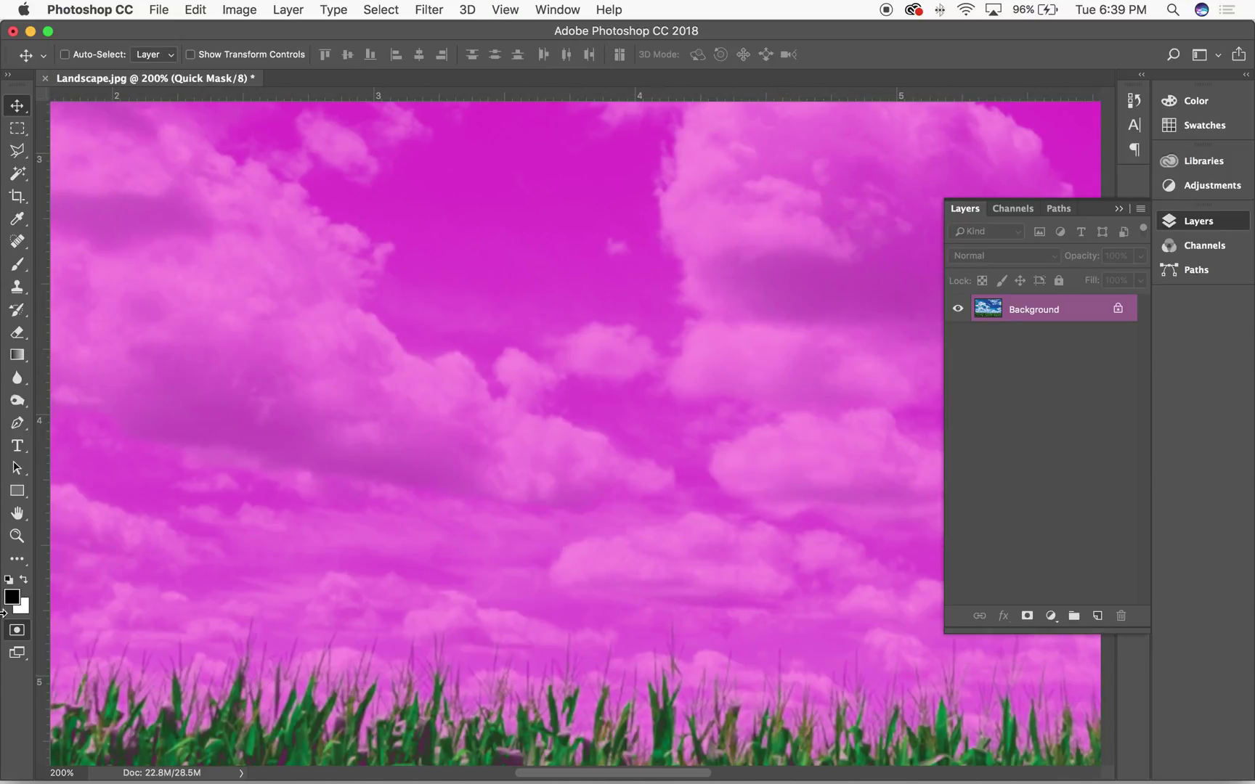
left_click(19, 635)
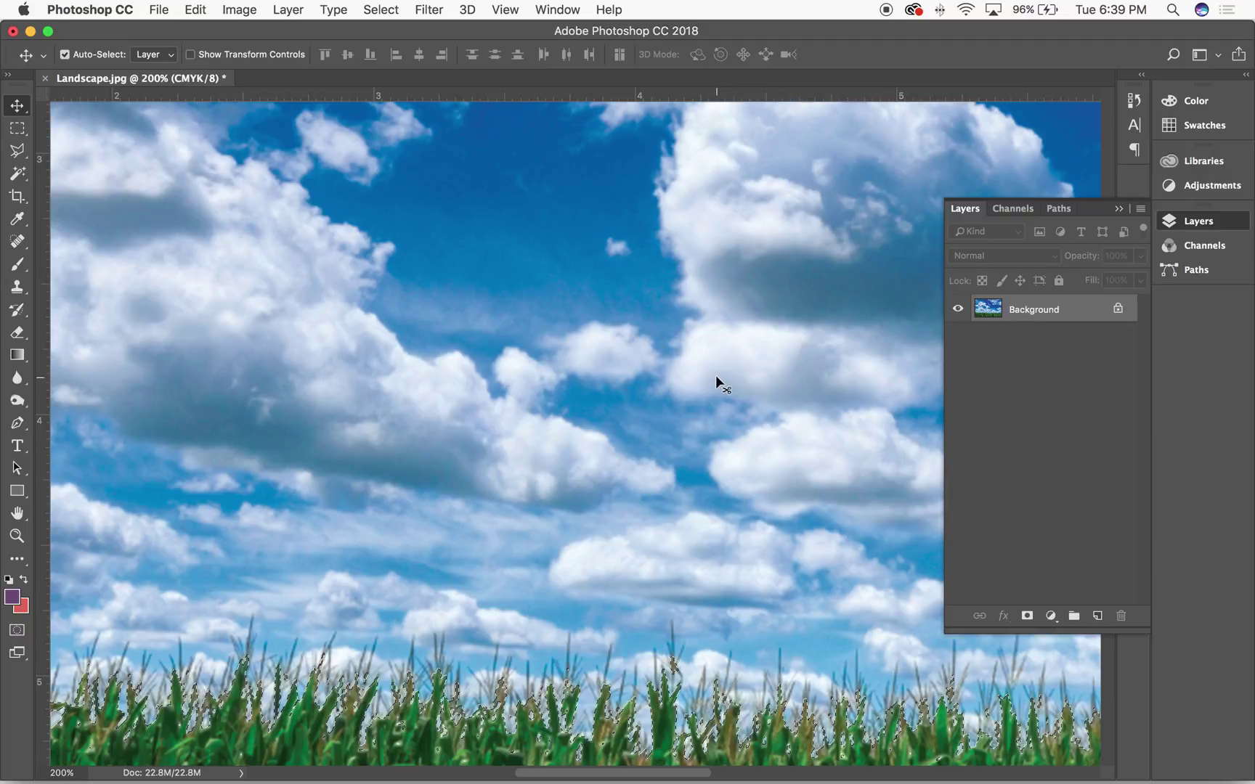
Step: Invert the selection from the sky to the corn, and inspect it up close as a Quick Mask overlay
key("super")
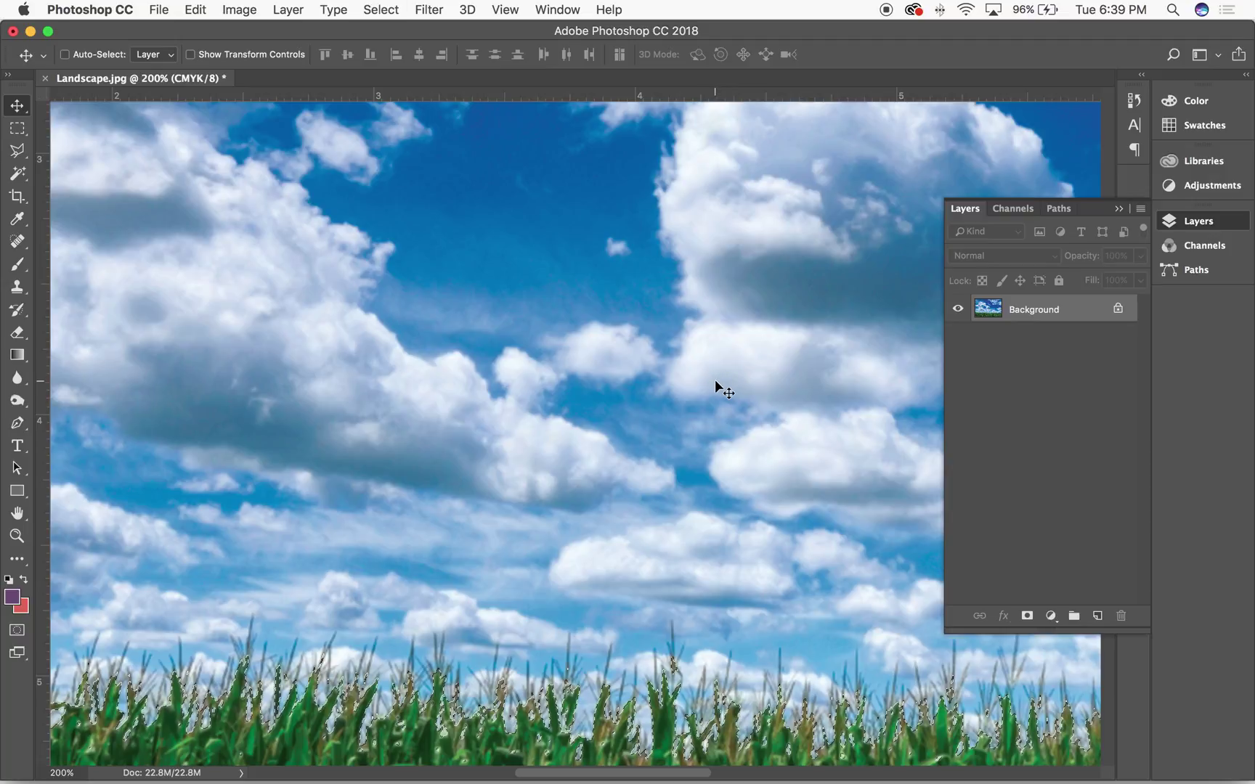
left_click(381, 9)
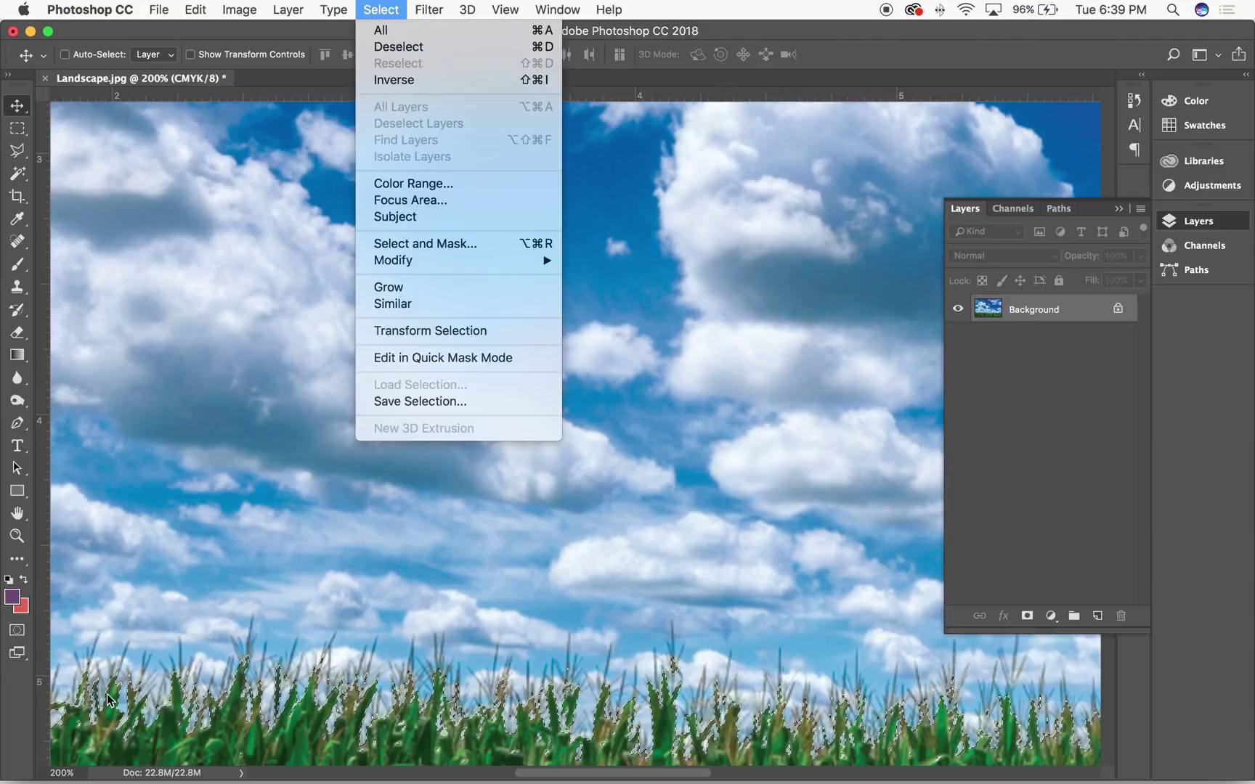
left_click(16, 631)
double_click(16, 632)
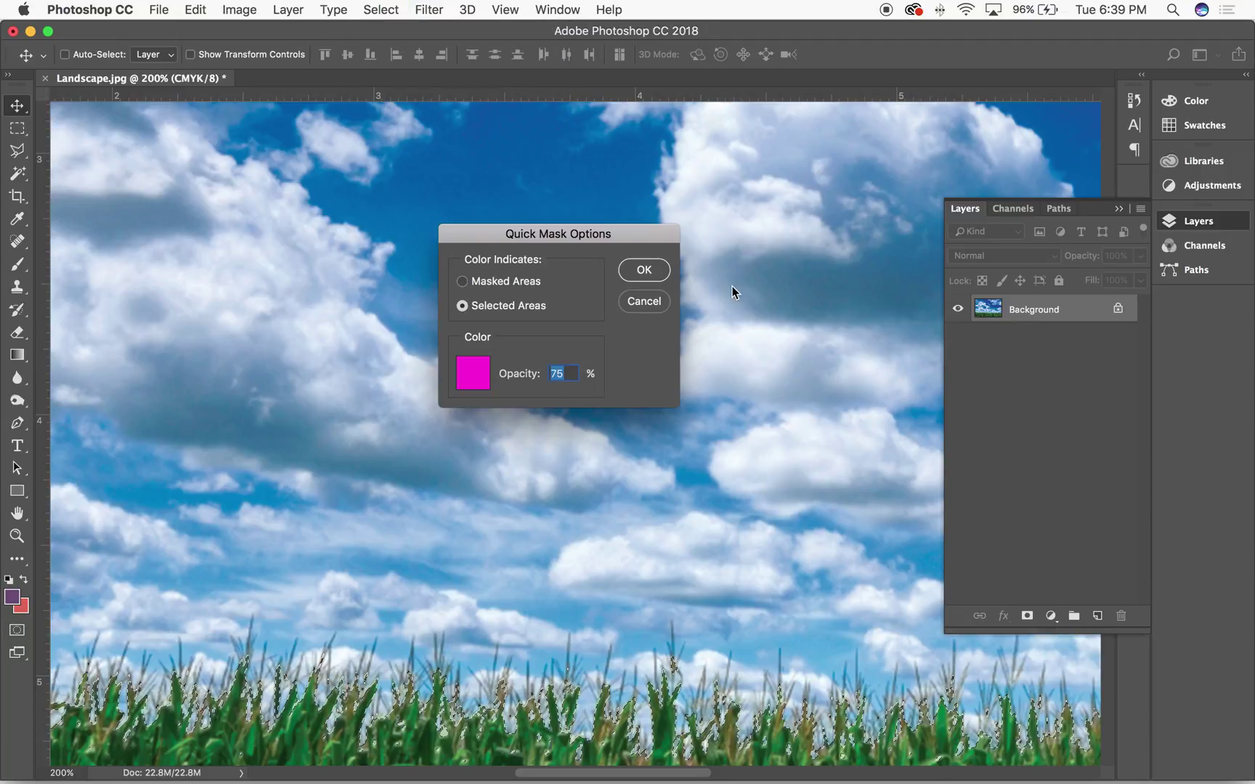
left_click(644, 270)
left_click(17, 630)
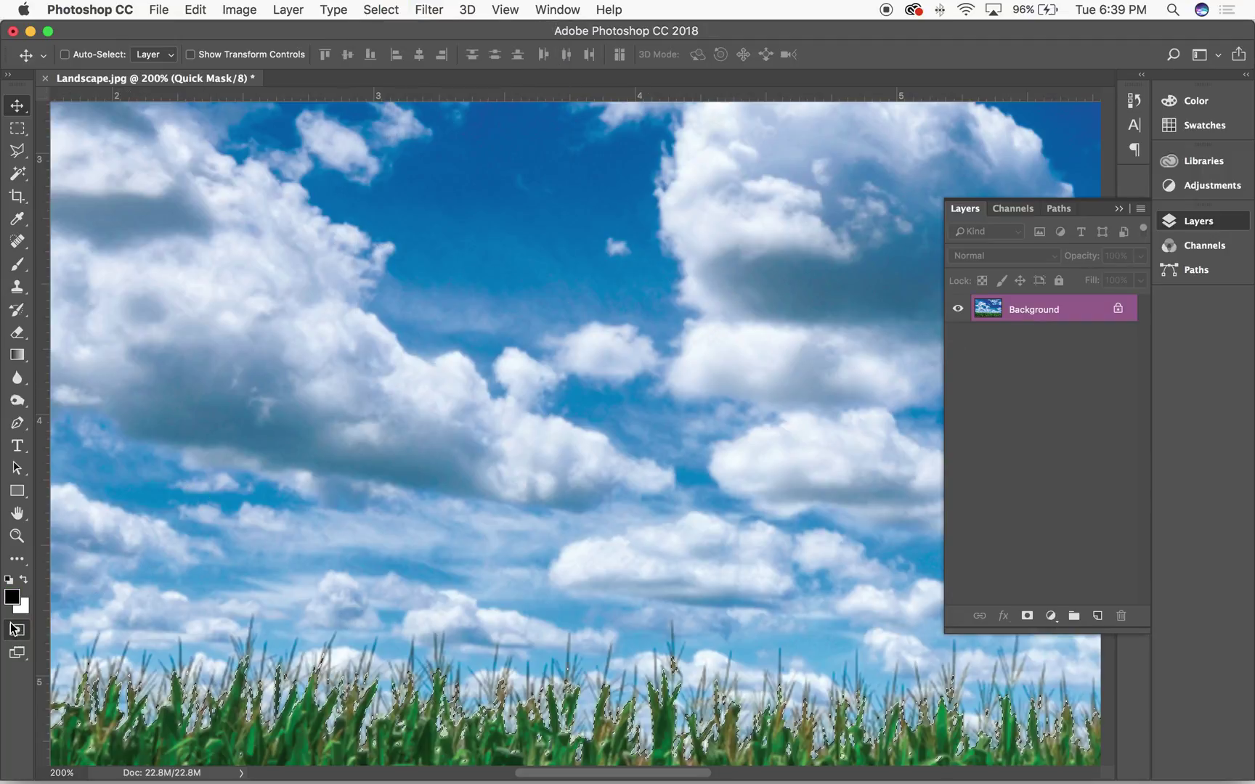
left_click_drag(593, 448, 638, 323)
key("super+1")
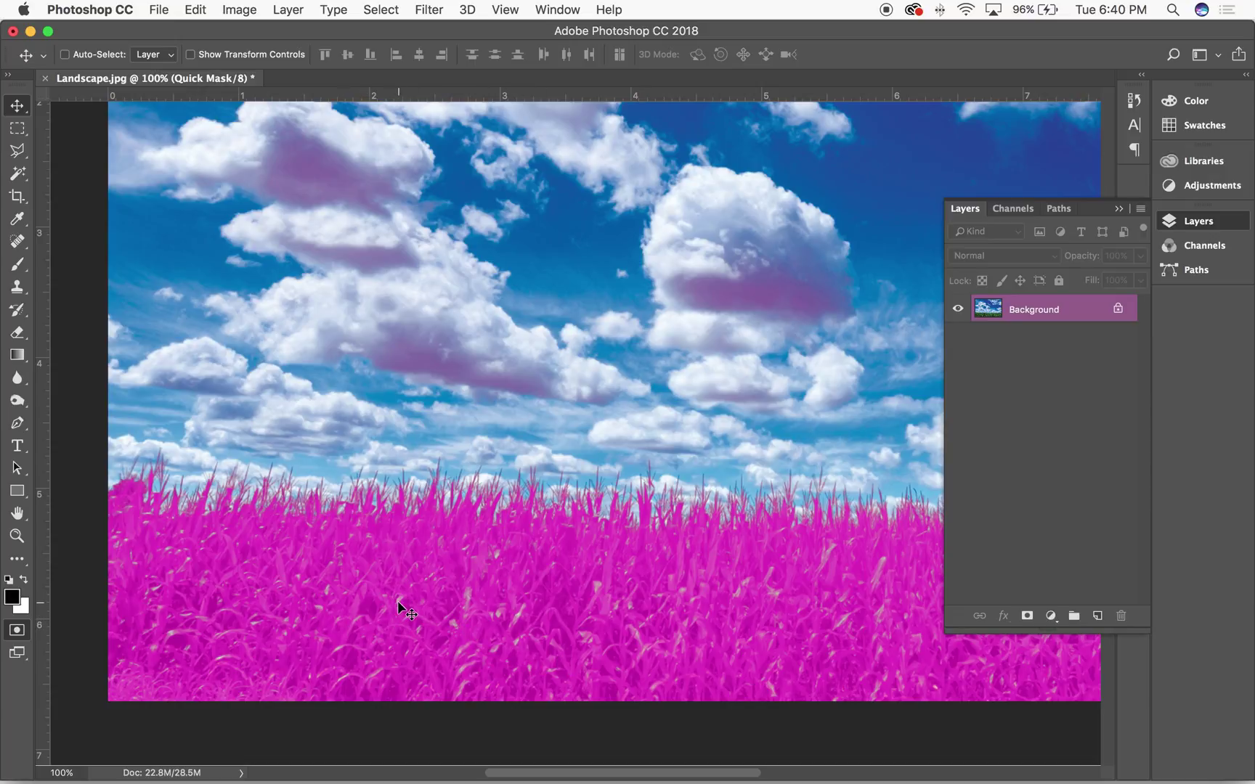
scroll(400, 608, "up", 5)
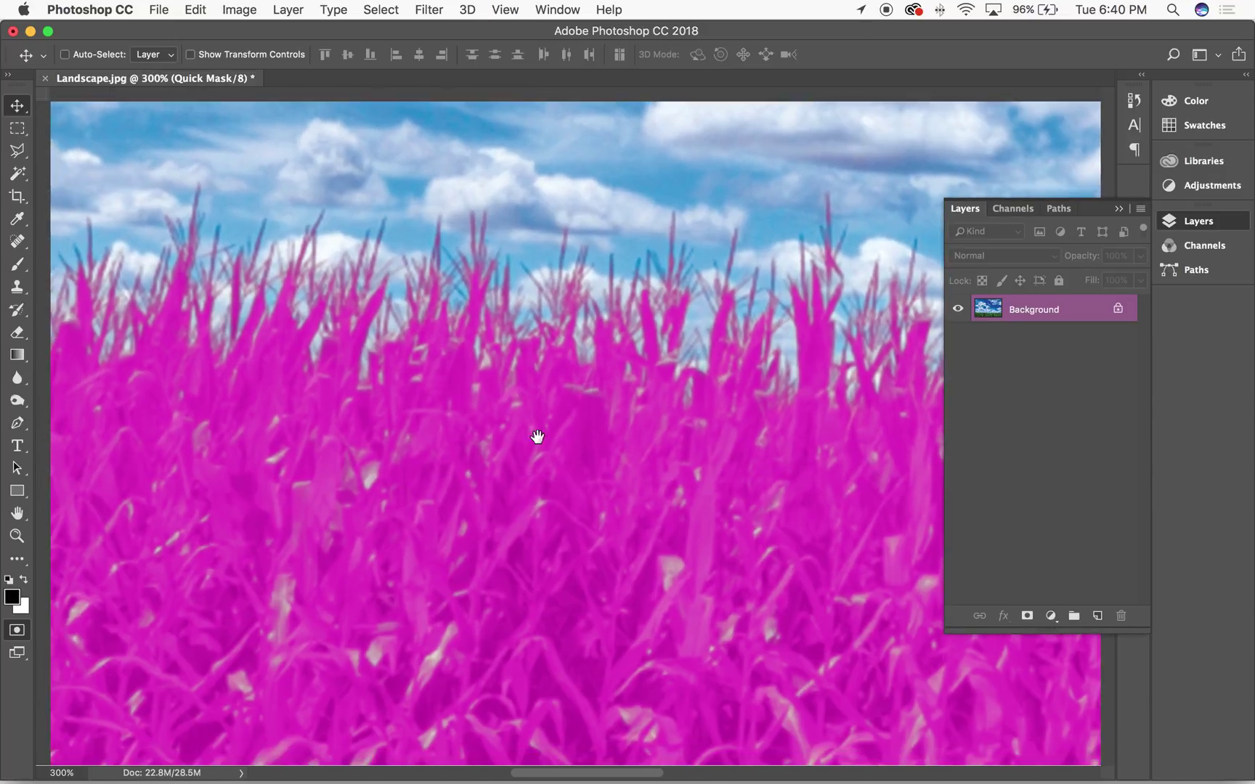
scroll(495, 506, "down", 5)
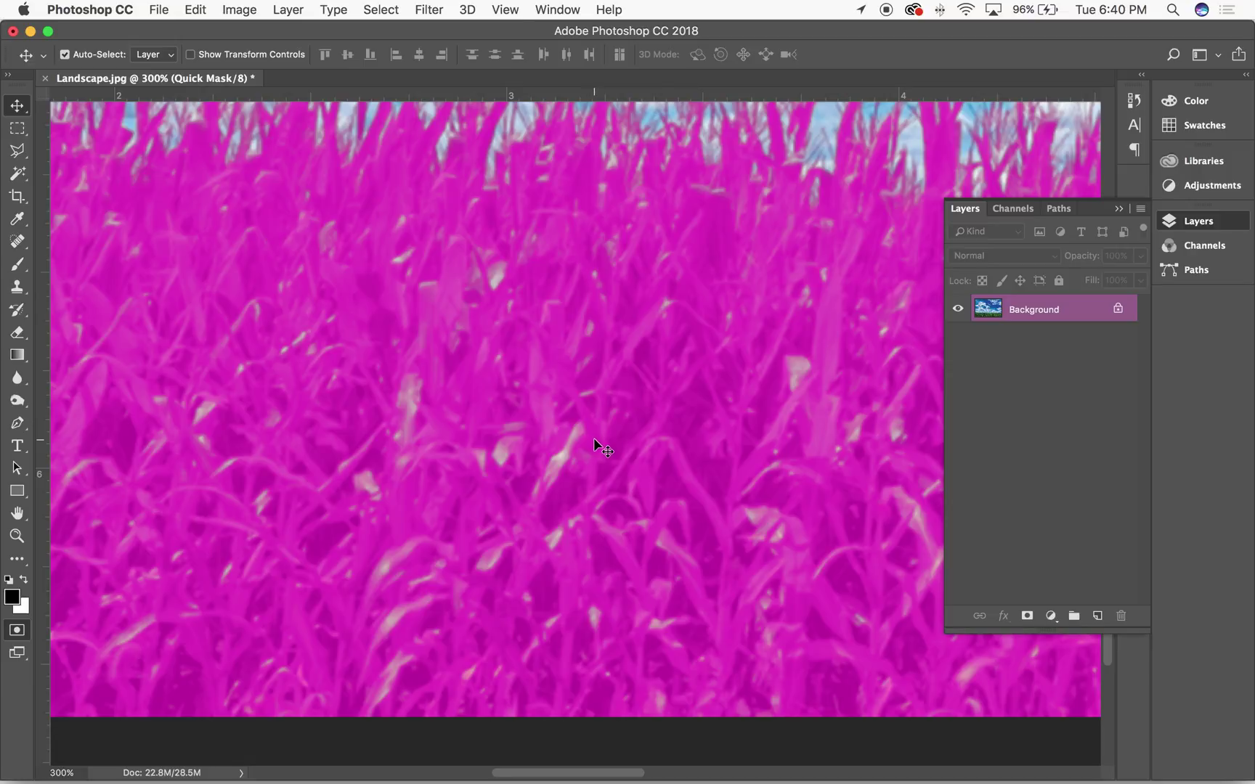
Step: Fill the gaps in the corn field's Quick Mask by painting black across its full width with a 175 px soft brush
key("super+1")
key("b")
key("bracketleft")
key("bracketleft")
key("bracketleft")
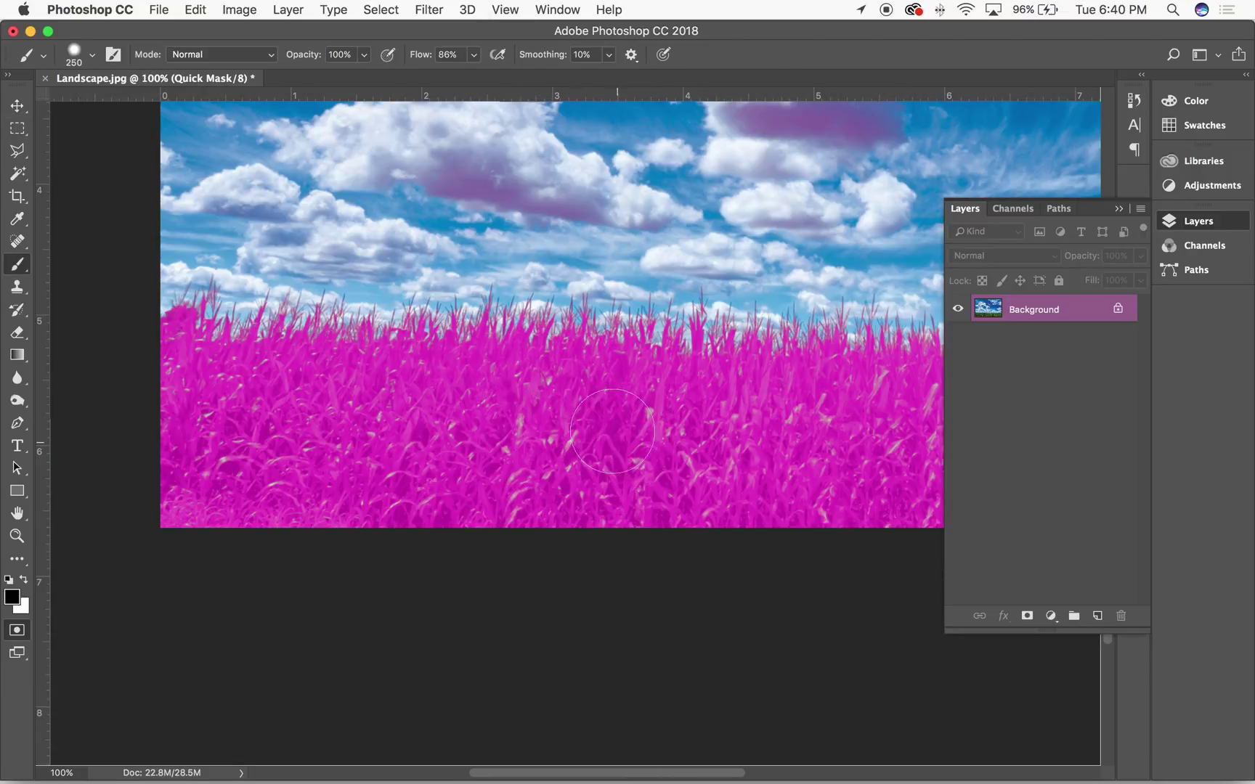
key("bracketleft")
key("bracketleft")
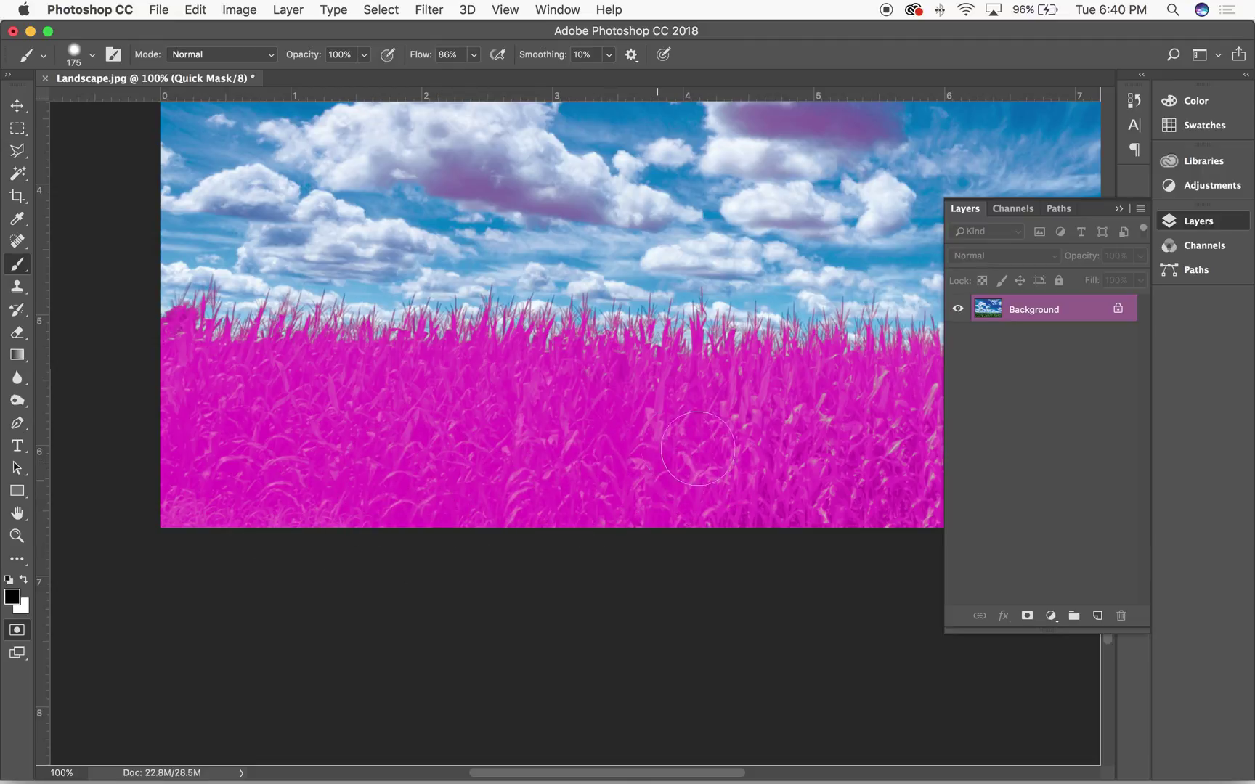
left_click_drag(767, 440, 505, 429)
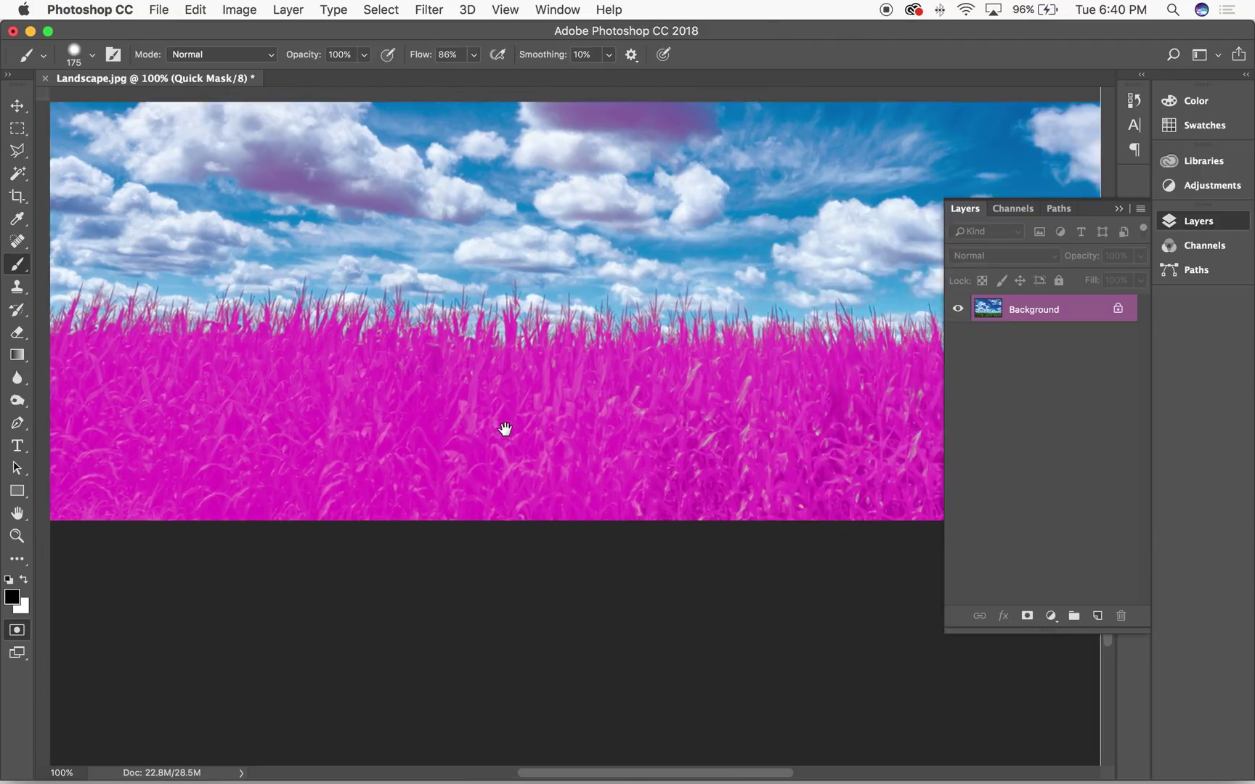
left_click(1117, 209)
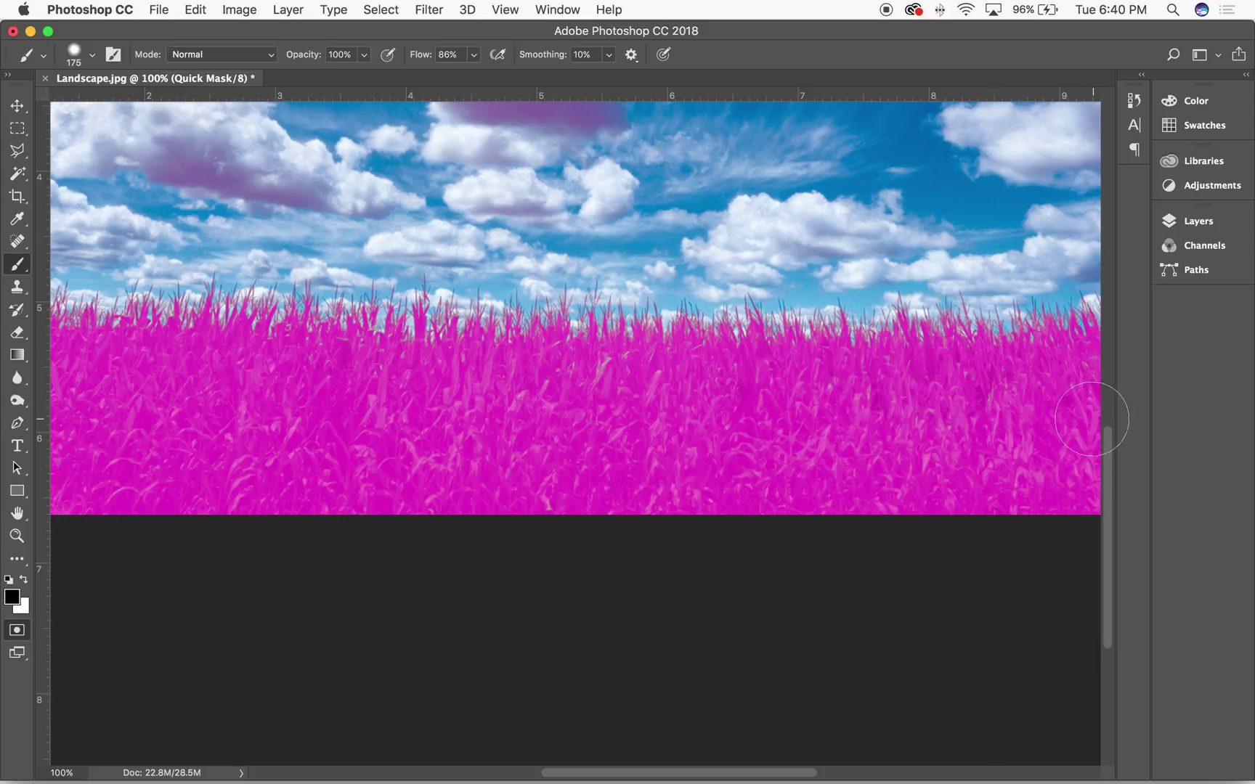
left_click_drag(563, 484, 705, 631)
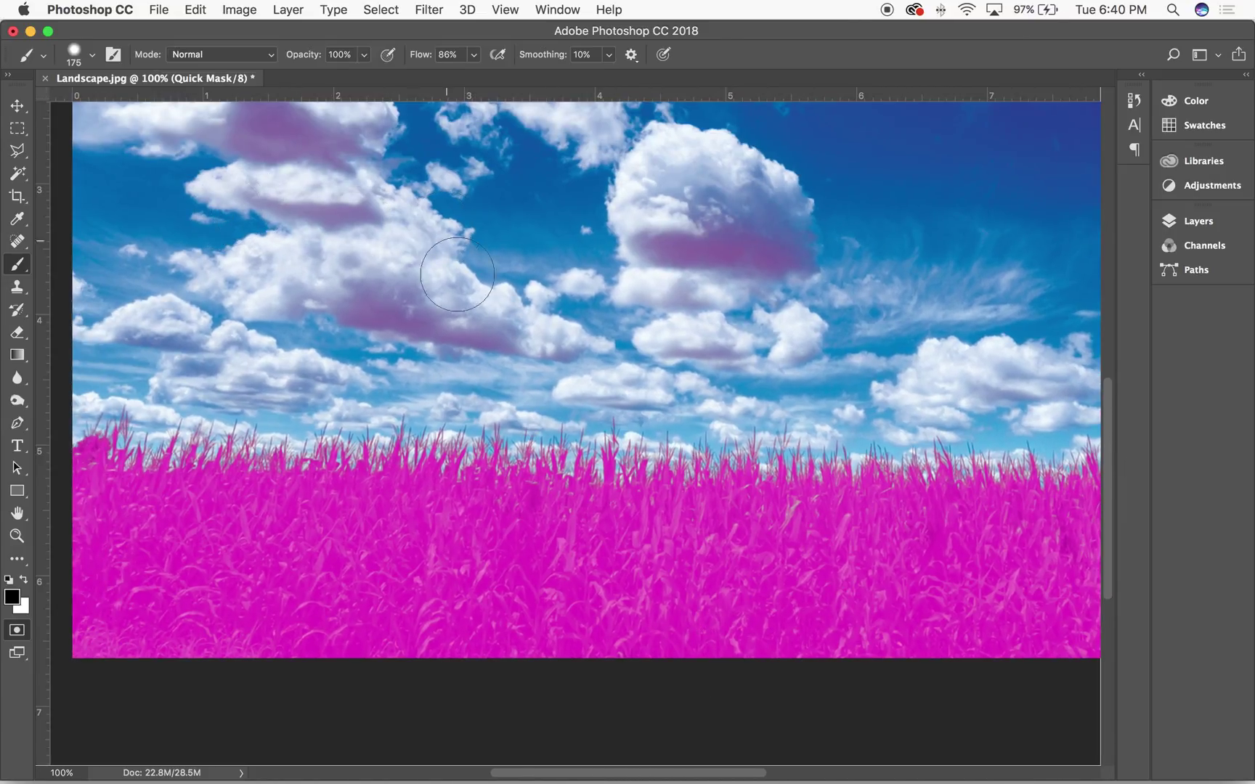
Step: Erase the mask color from the shaded undersides of the clouds with a 200 px soft Eraser
left_click_drag(701, 328, 720, 422)
key("super+r")
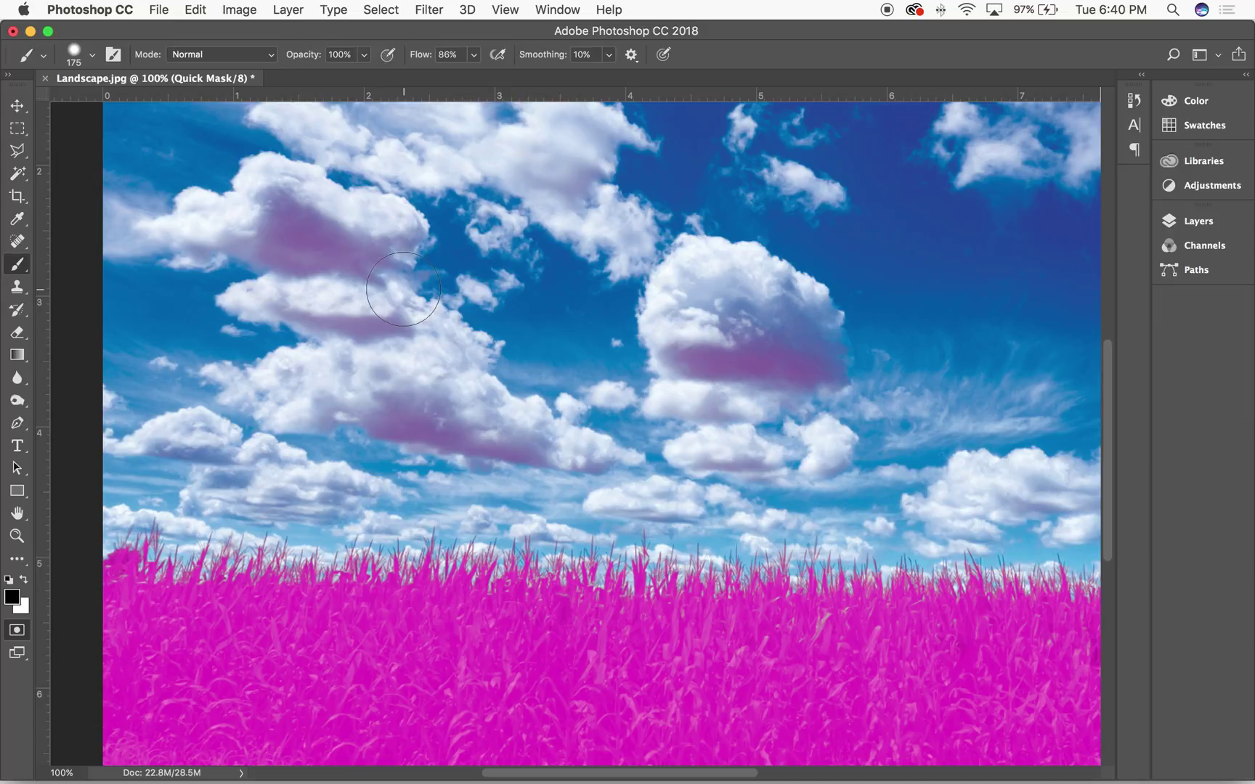
key("e")
key("bracketright")
key("bracketright")
key("bracketright")
key("bracketright")
key("bracketright")
key("bracketright")
key("bracketright")
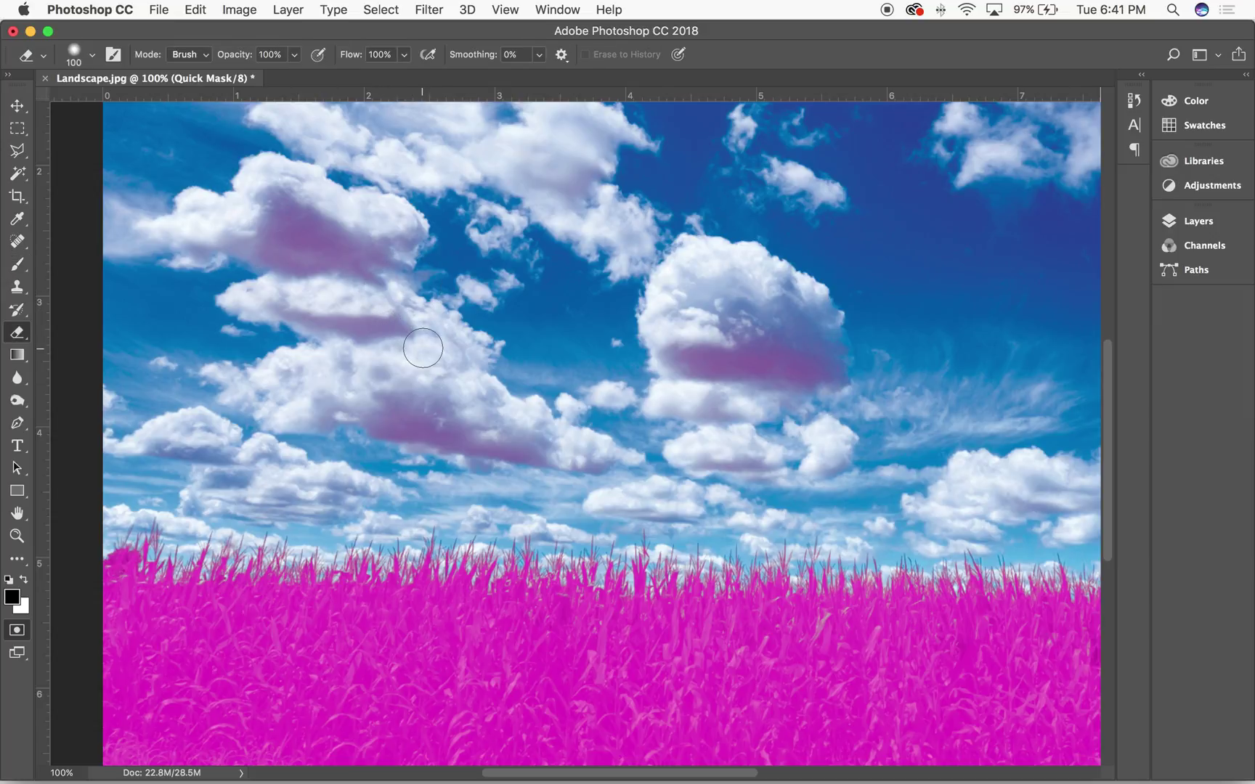
key("bracketright")
mouse_move(194, 253)
left_mouse_down()
mouse_move(283, 247)
mouse_move(305, 232)
mouse_move(321, 186)
left_mouse_up()
left_click_drag(374, 432, 522, 438)
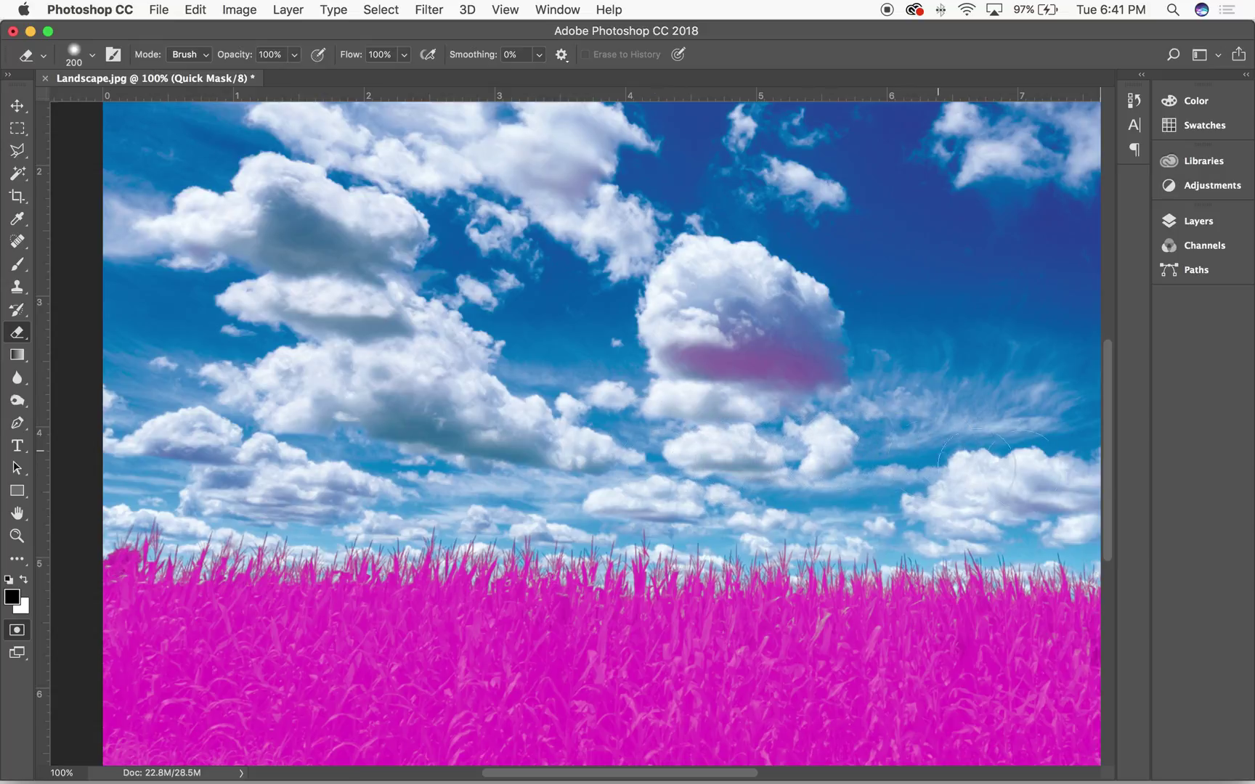
left_click_drag(806, 360, 701, 356)
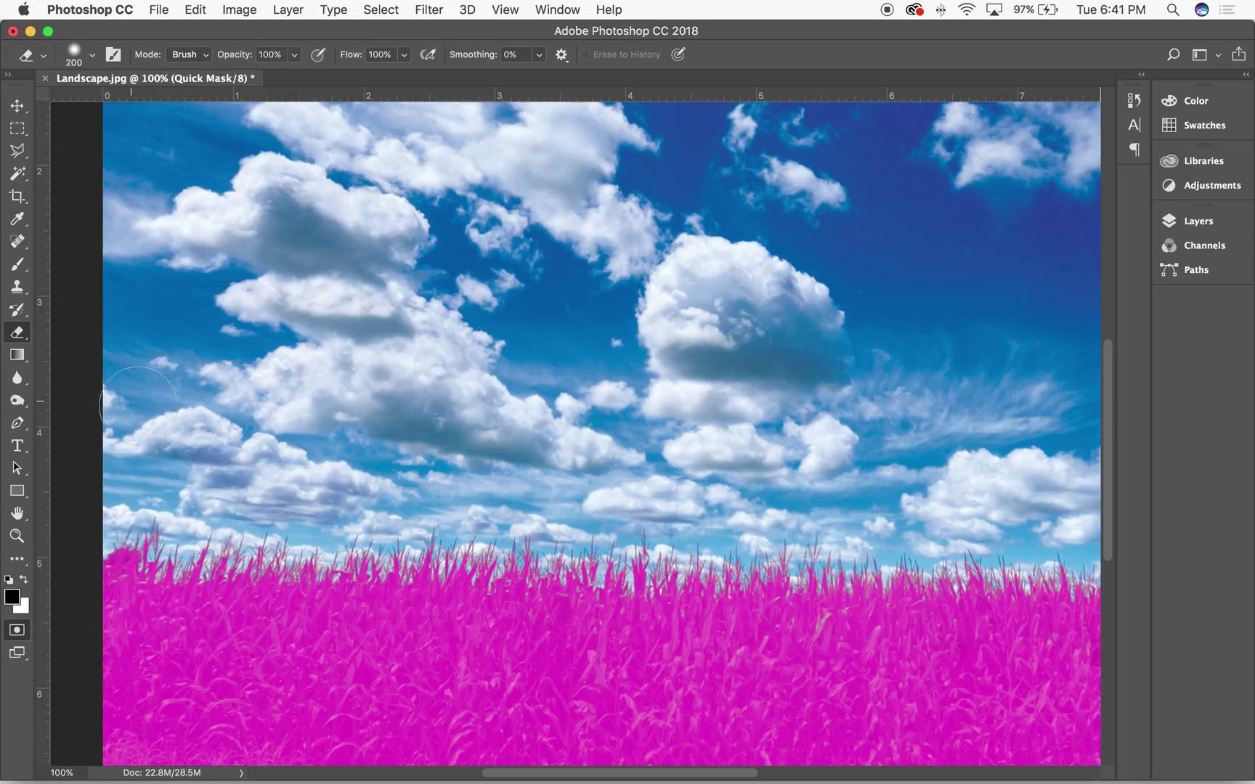
Step: Look over the whole mask, and exit Quick Mask mode to turn it back into a selection of the corn
key("super+minus")
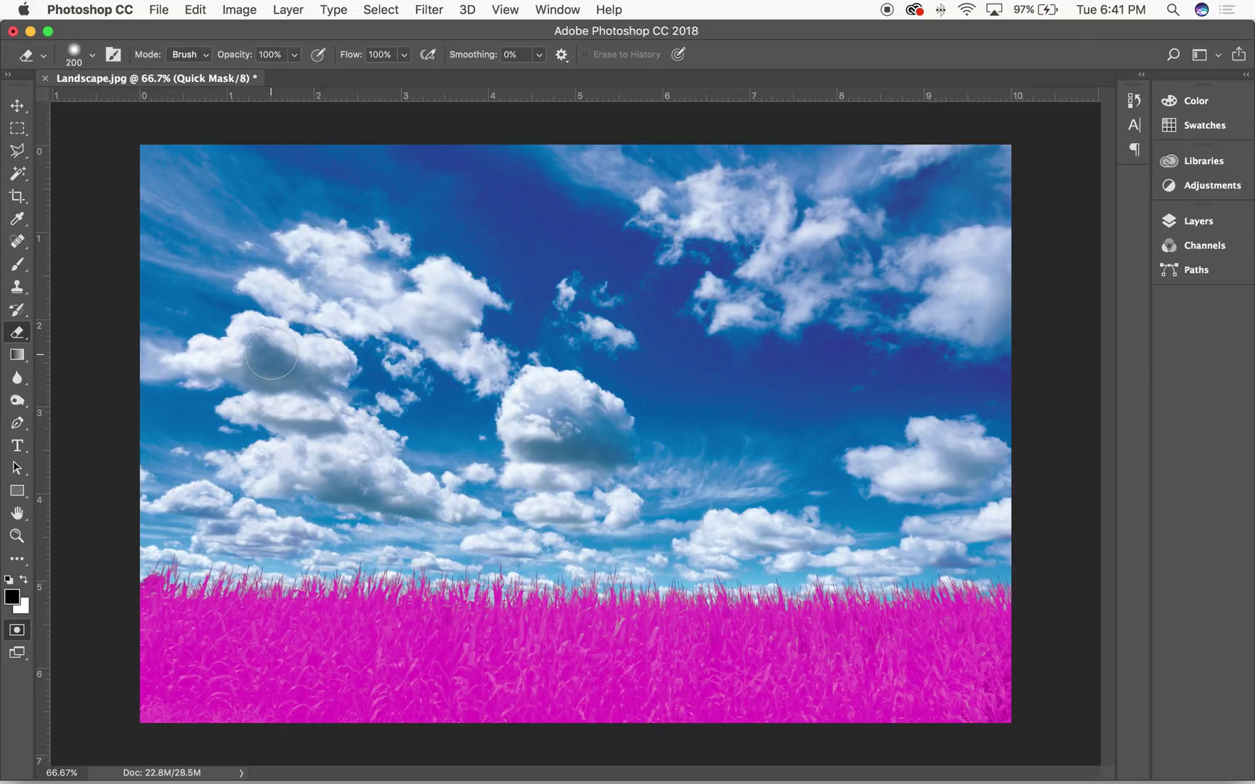
key("super+plus")
left_click_drag(543, 434, 614, 427)
key("super+minus")
left_click(20, 631)
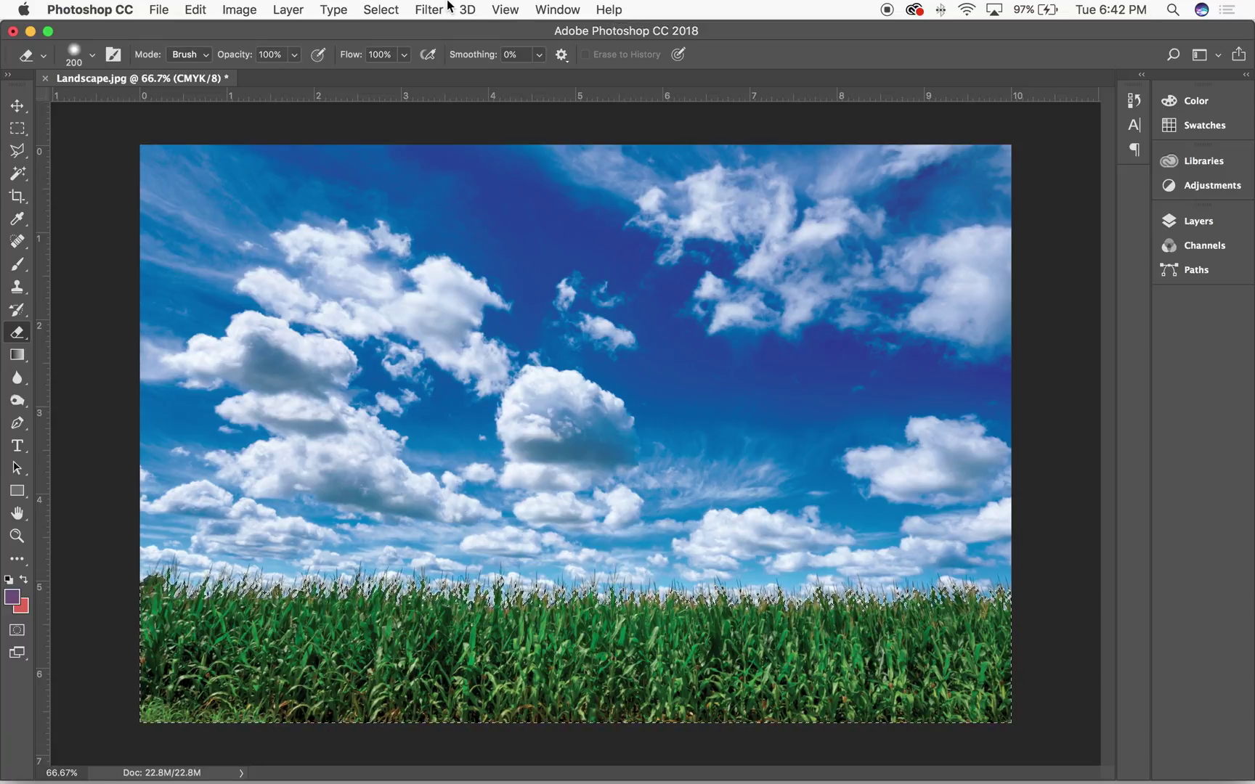
Step: Apply a Hue/Saturation adjustment to the corn with hue -60, saturation +35 and lightness -3, after trying hue -74
left_click(325, 7)
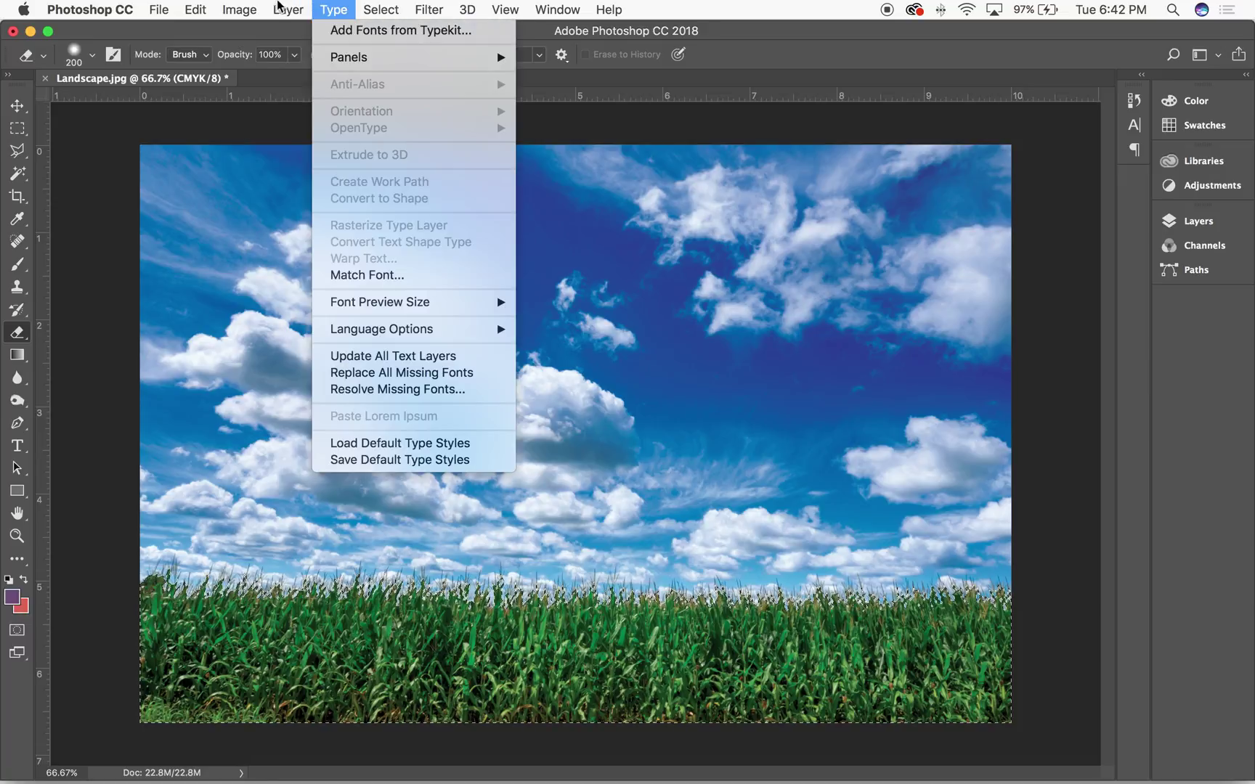
mouse_move(245, 14)
mouse_move(248, 67)
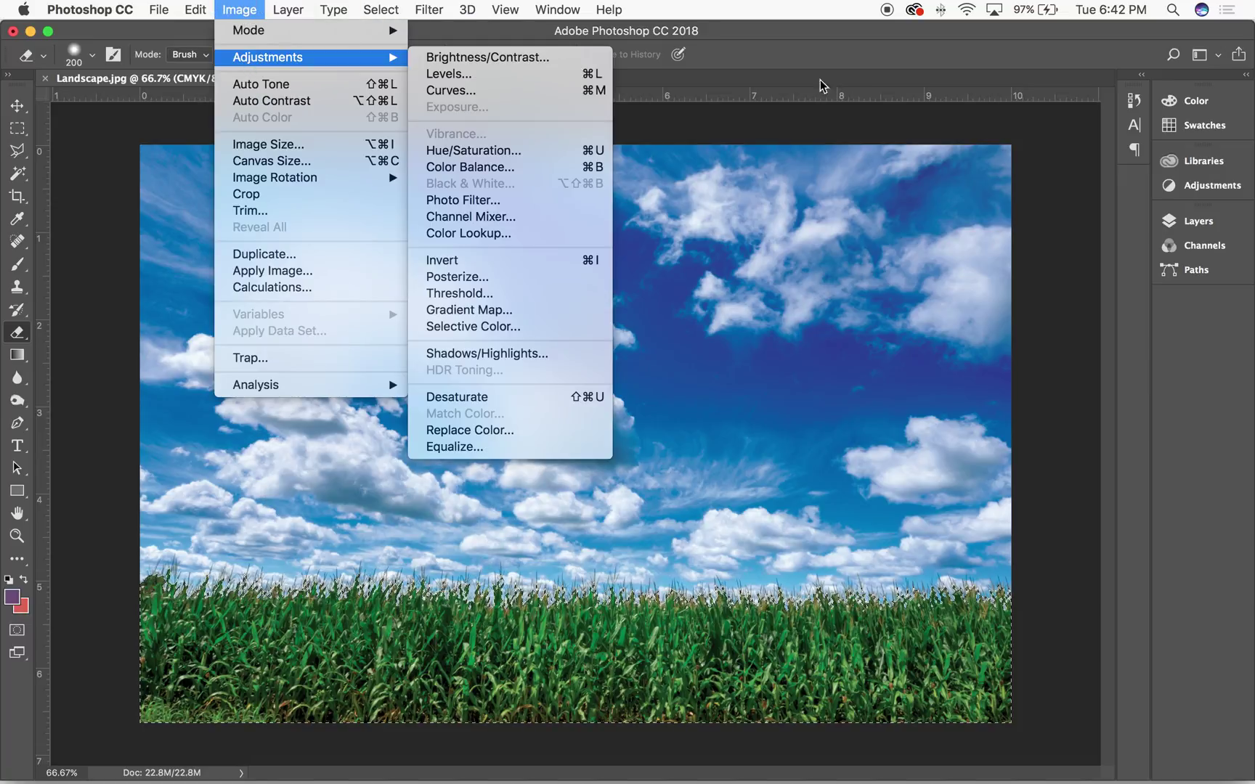
left_click(476, 150)
left_click_drag(944, 114, 713, 132)
left_click_drag(727, 261, 718, 297)
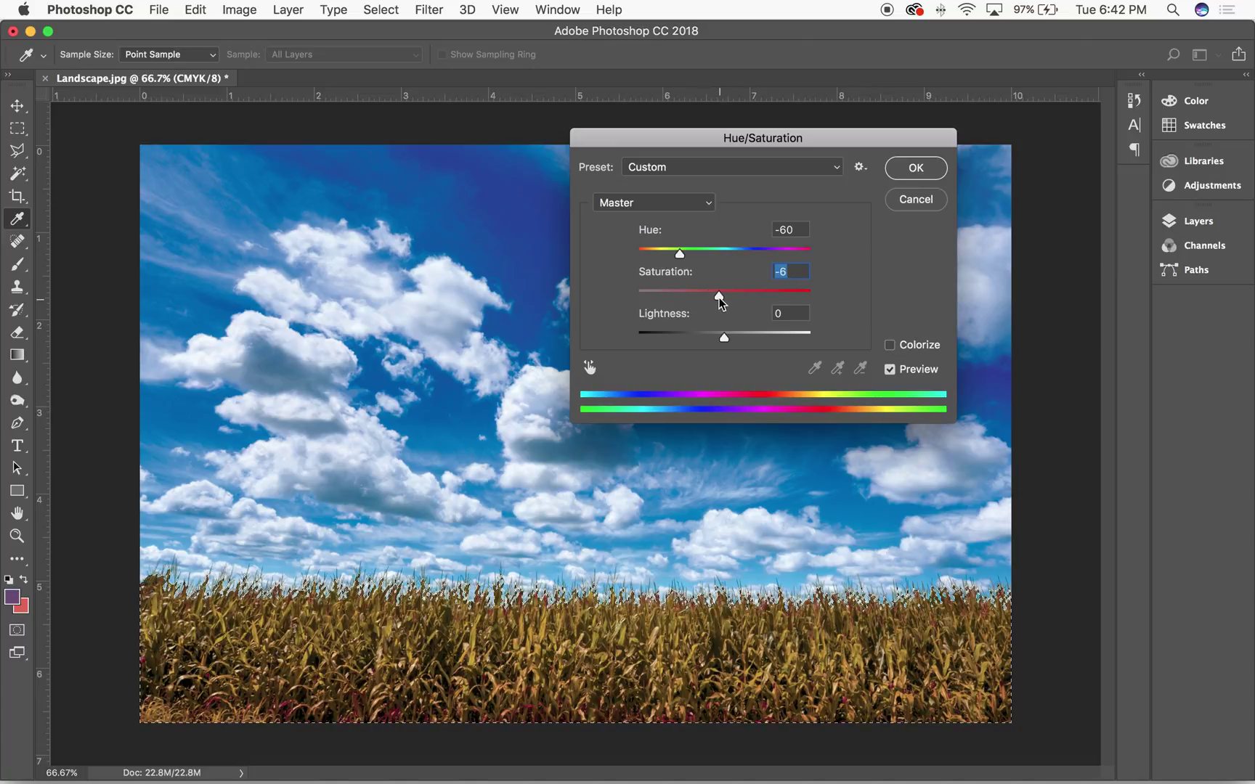
left_click_drag(679, 253, 675, 253)
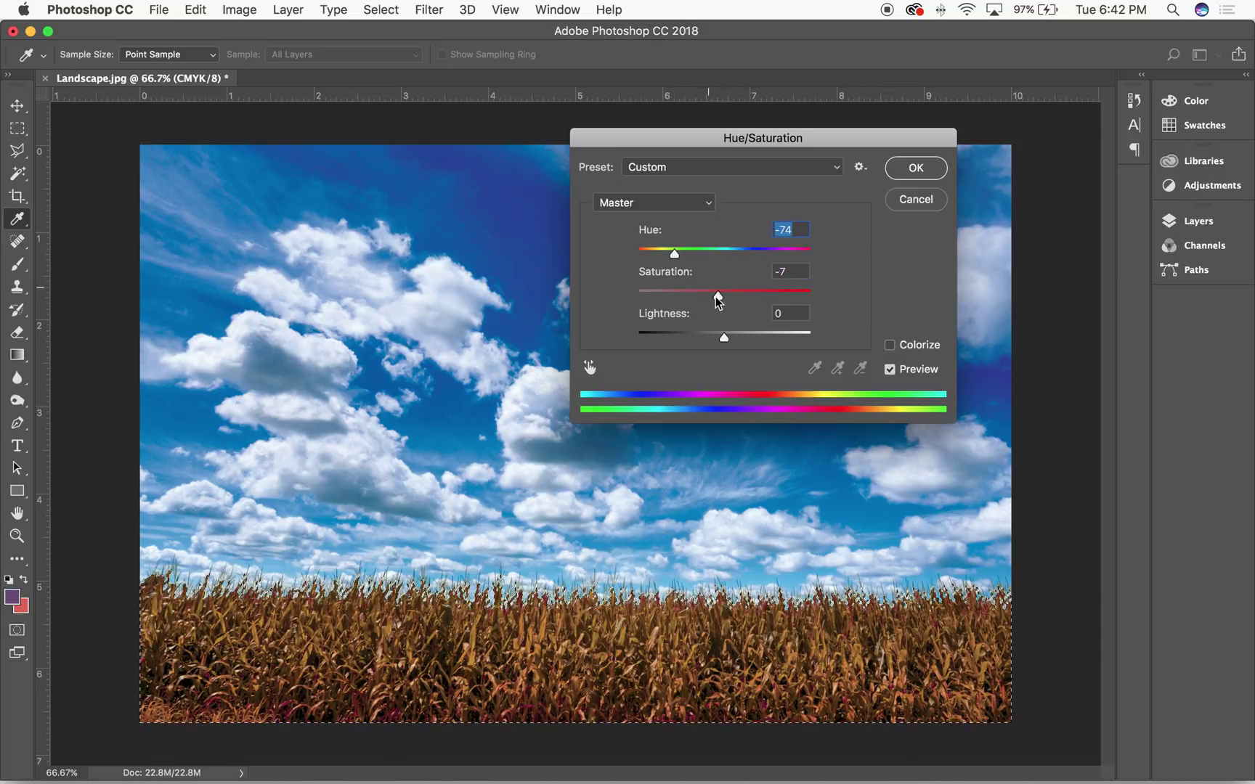
left_click_drag(724, 338, 755, 298)
mouse_move(674, 254)
left_mouse_down()
mouse_move(655, 255)
mouse_move(681, 256)
left_mouse_up()
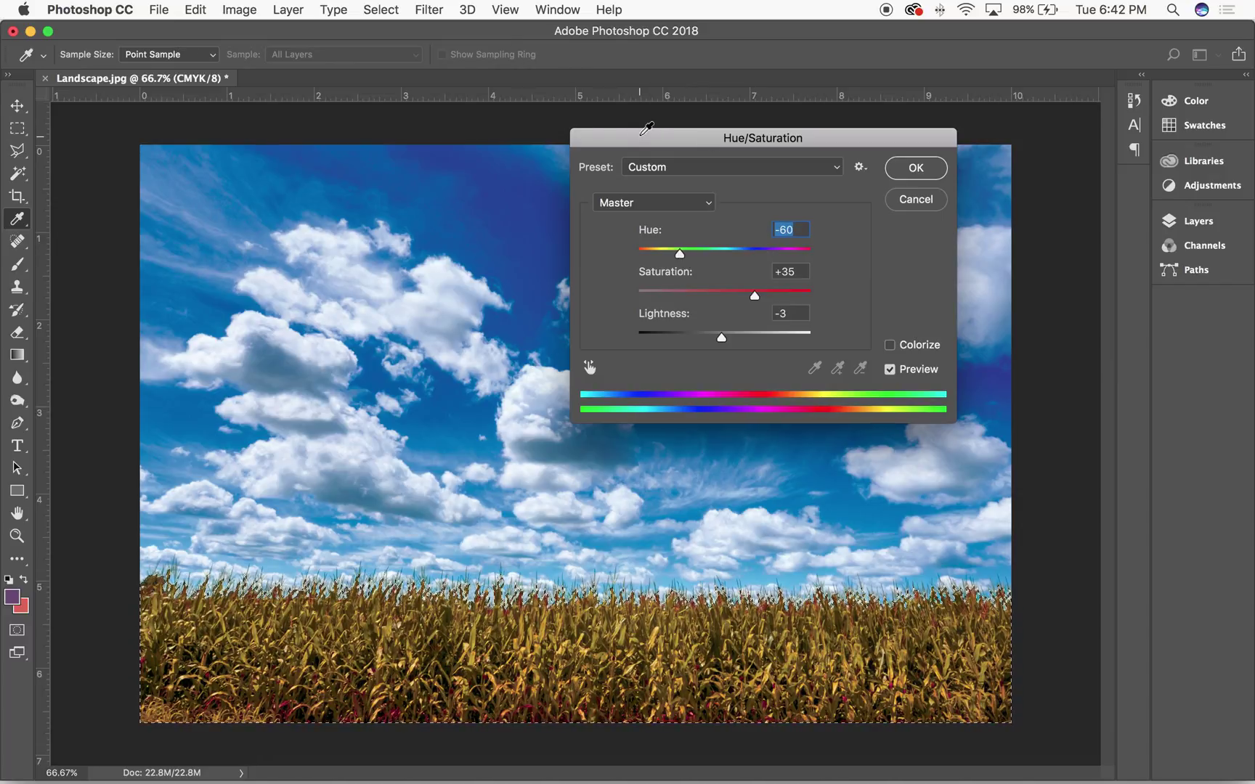
Step: Try colorizing the corn with hue 167 and saturation 50 in the Hue/Saturation adjustment, and switch Colorize off again
left_click(891, 345)
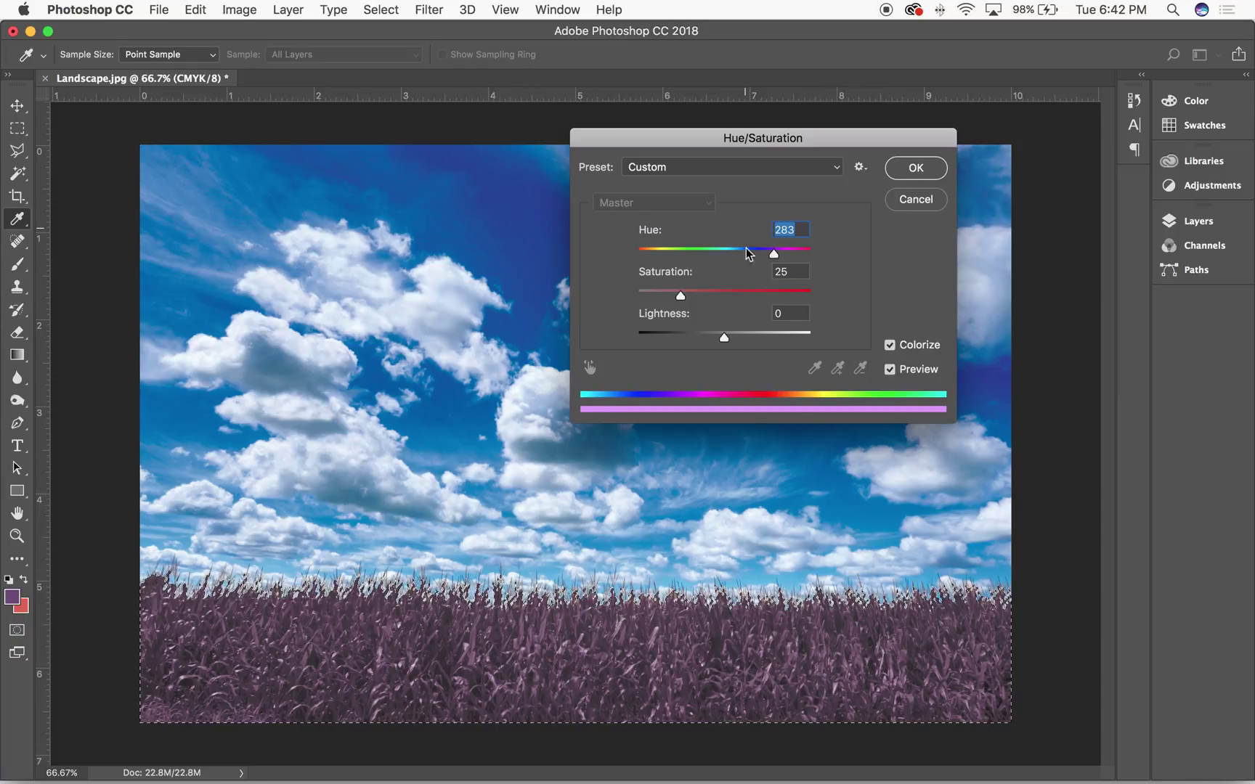
left_click_drag(774, 254, 749, 299)
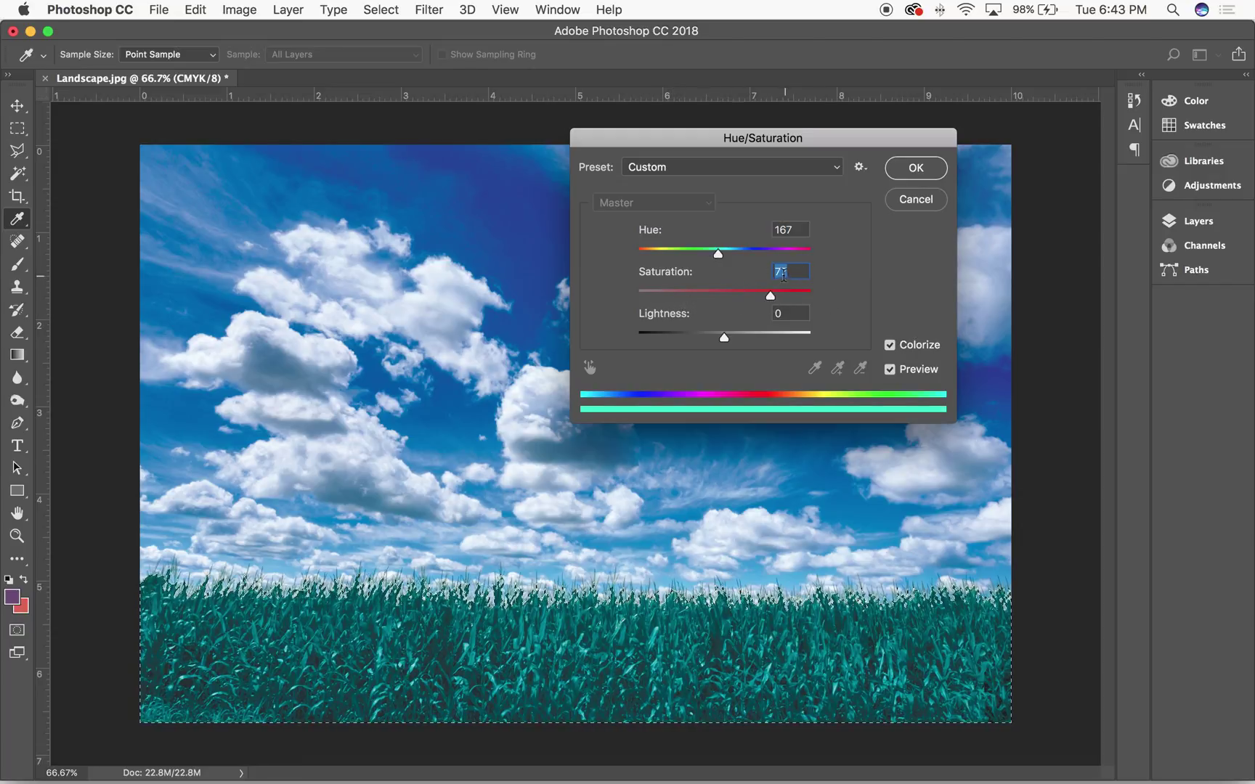
left_click_drag(770, 293, 725, 289)
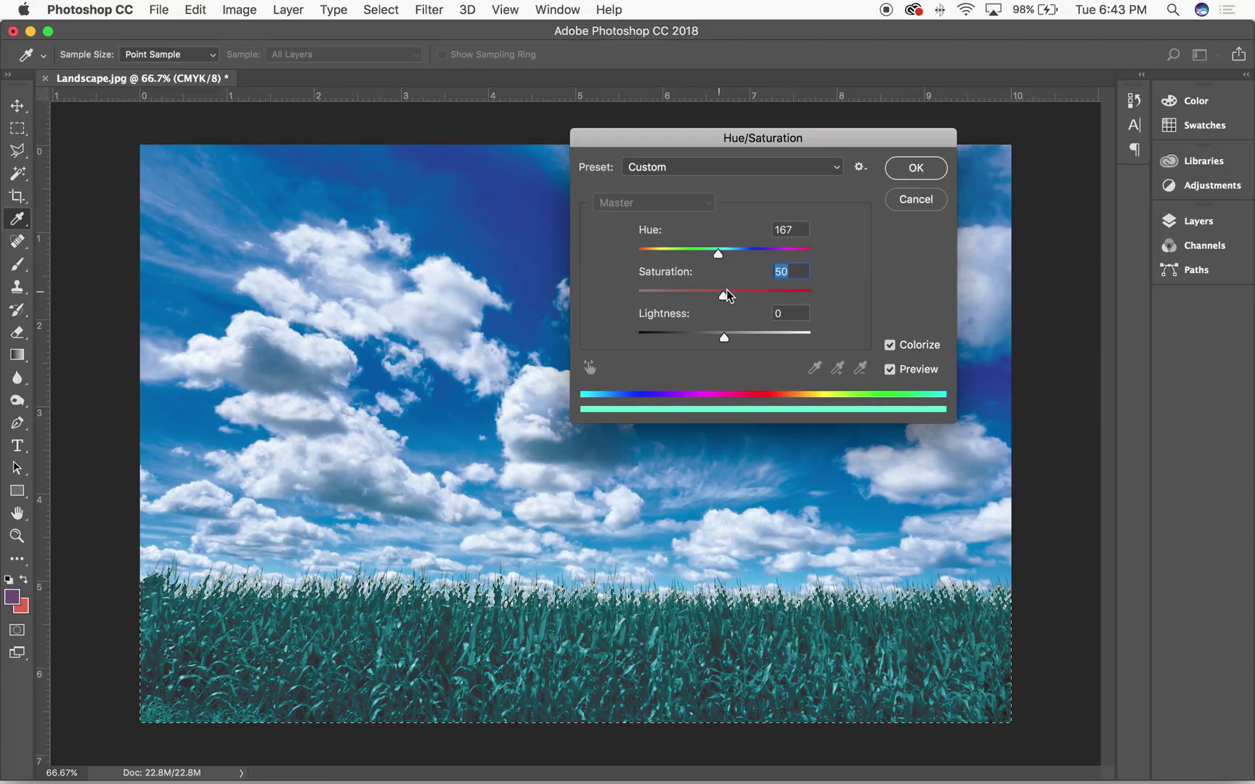
left_click(890, 345)
Step: Apply the Hue/Saturation adjustment to the corn with the hue set to -50, and deselect the corn
left_click_drag(680, 255, 684, 256)
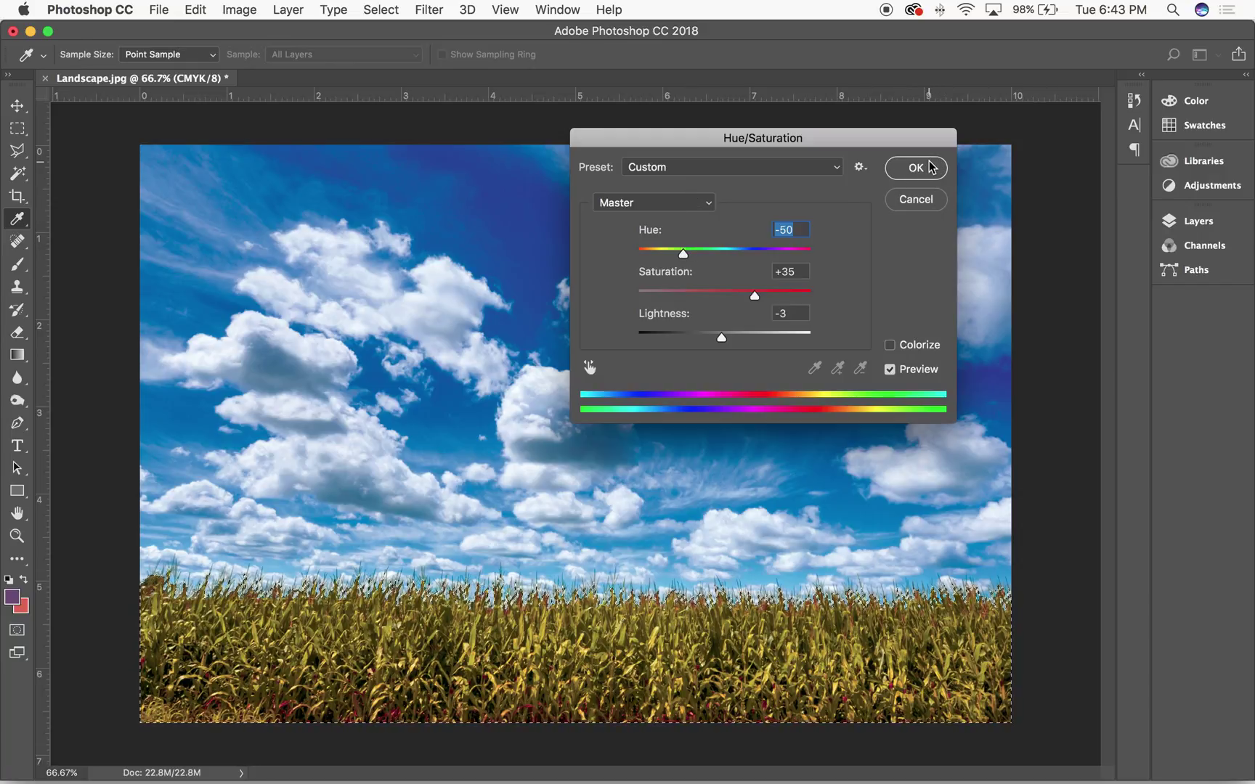
left_click(917, 167)
key("e")
key("v")
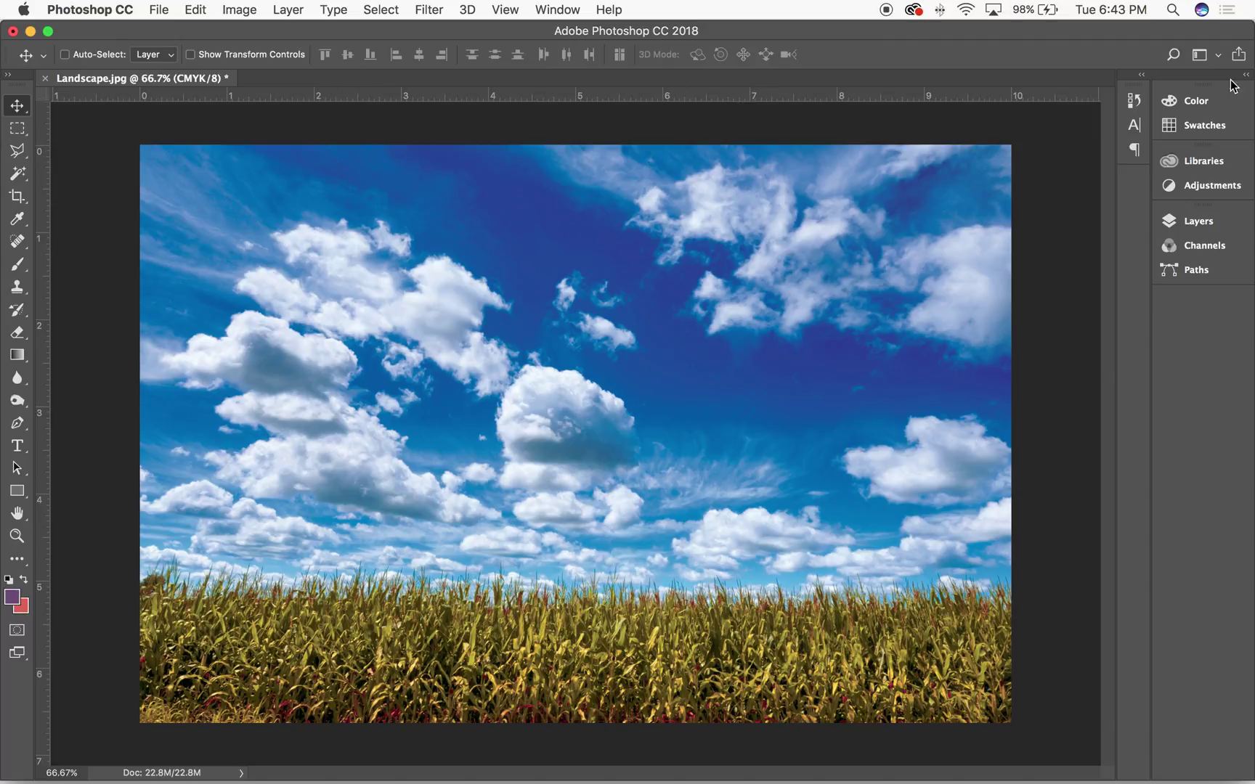
Step: Revert the image history to the last Exit Quick Mask state, before the Hue/Saturation adjustment, and display the document's paths
left_click(1133, 100)
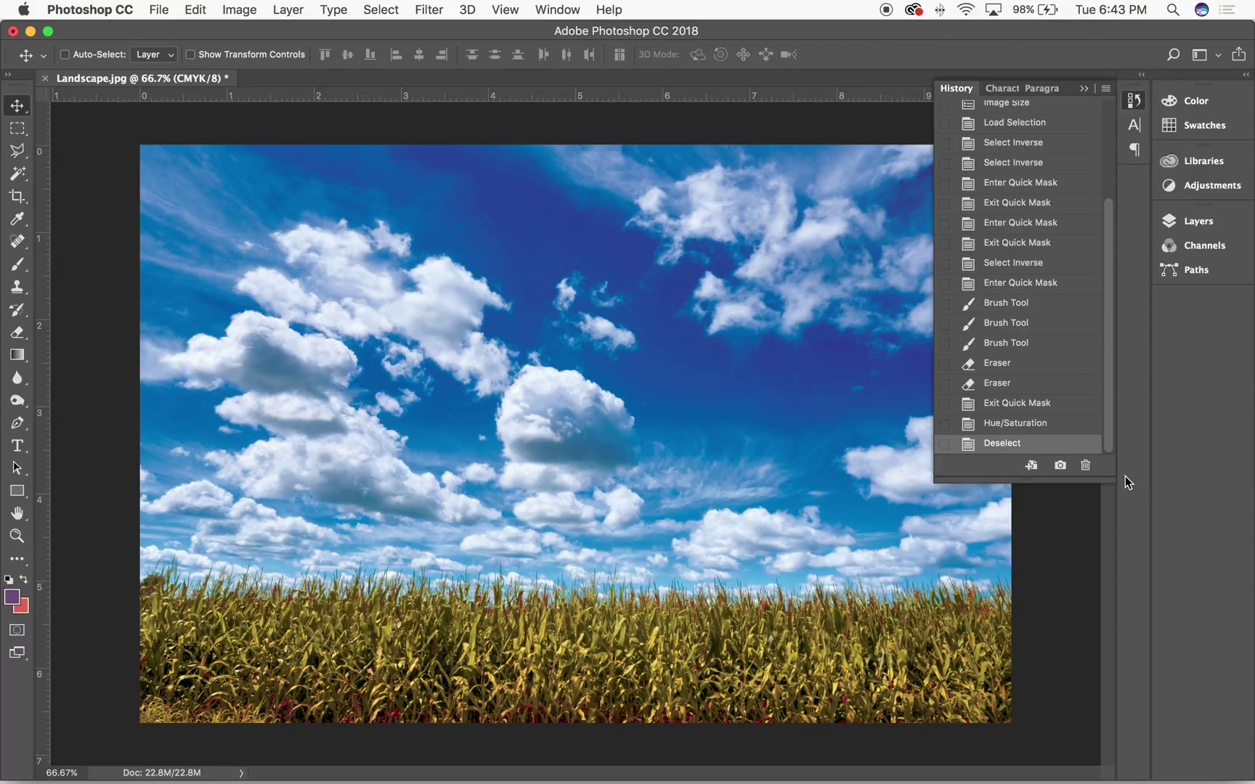
left_click_drag(1109, 481, 1108, 599)
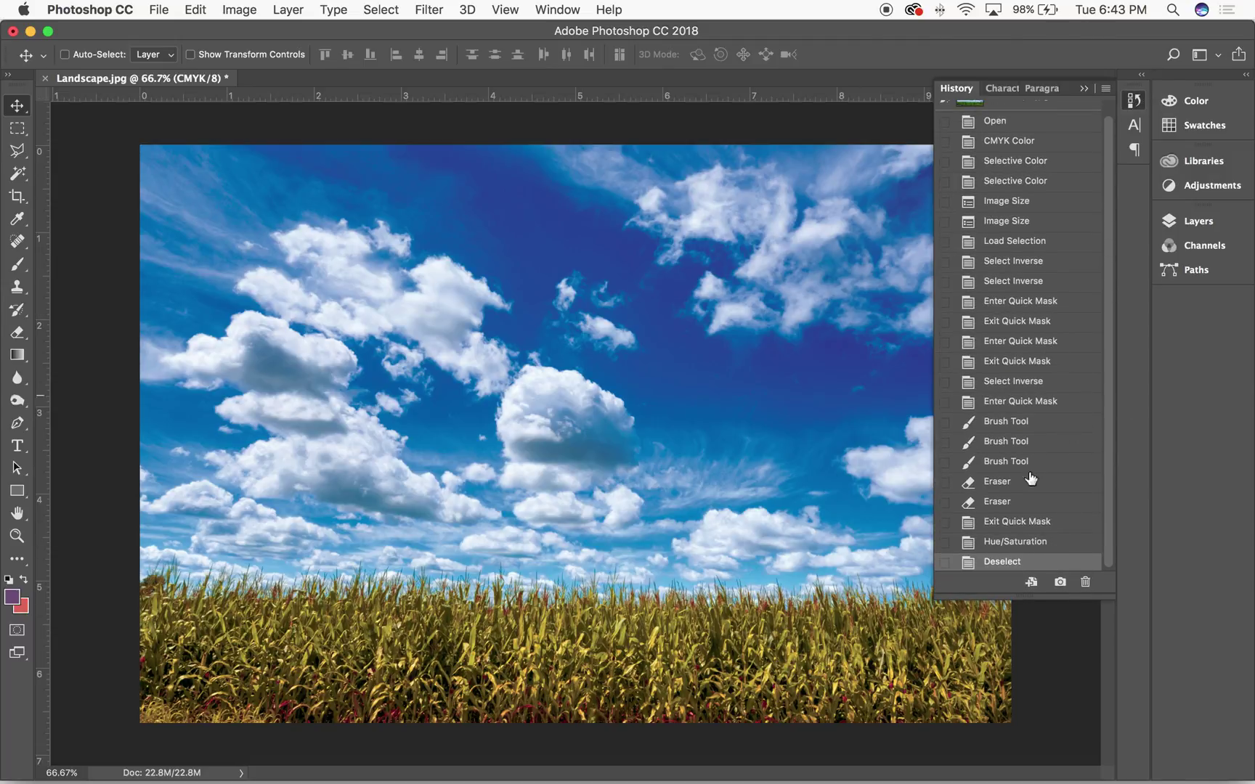
left_click_drag(1017, 539, 1020, 363)
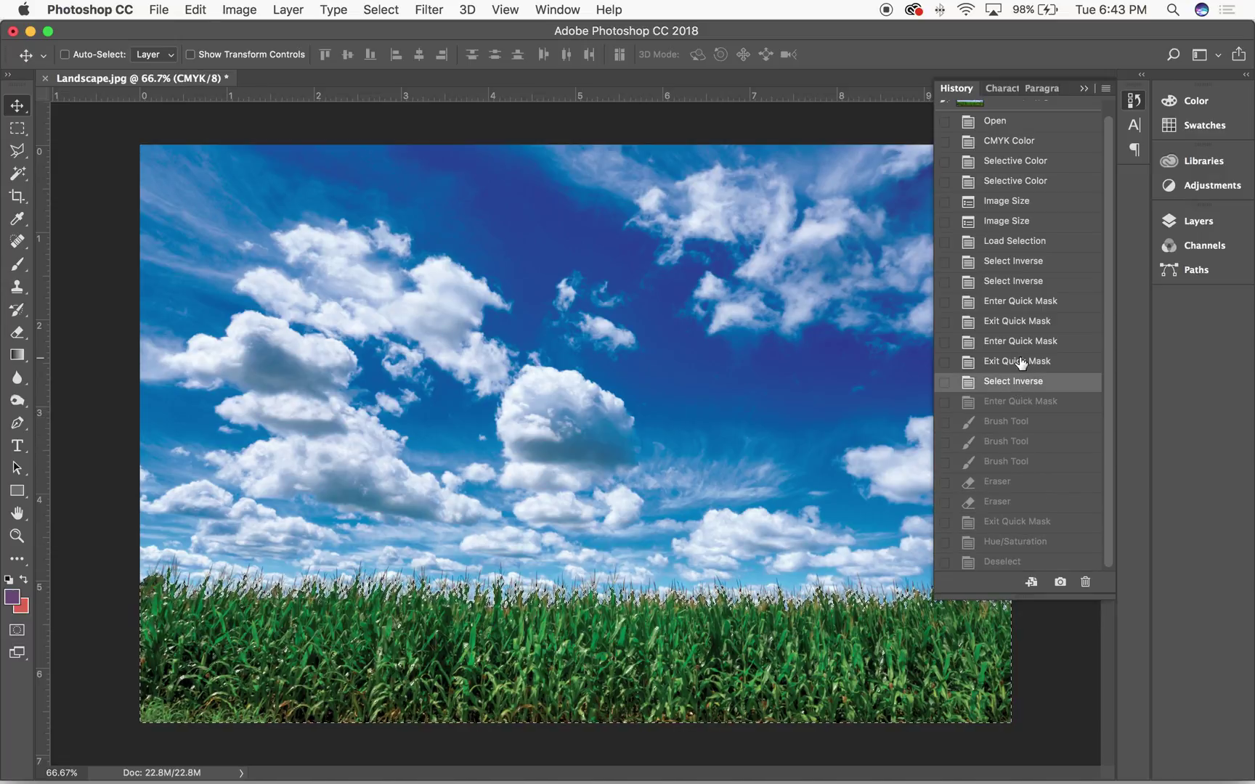
left_click(1006, 541)
left_click(1015, 525)
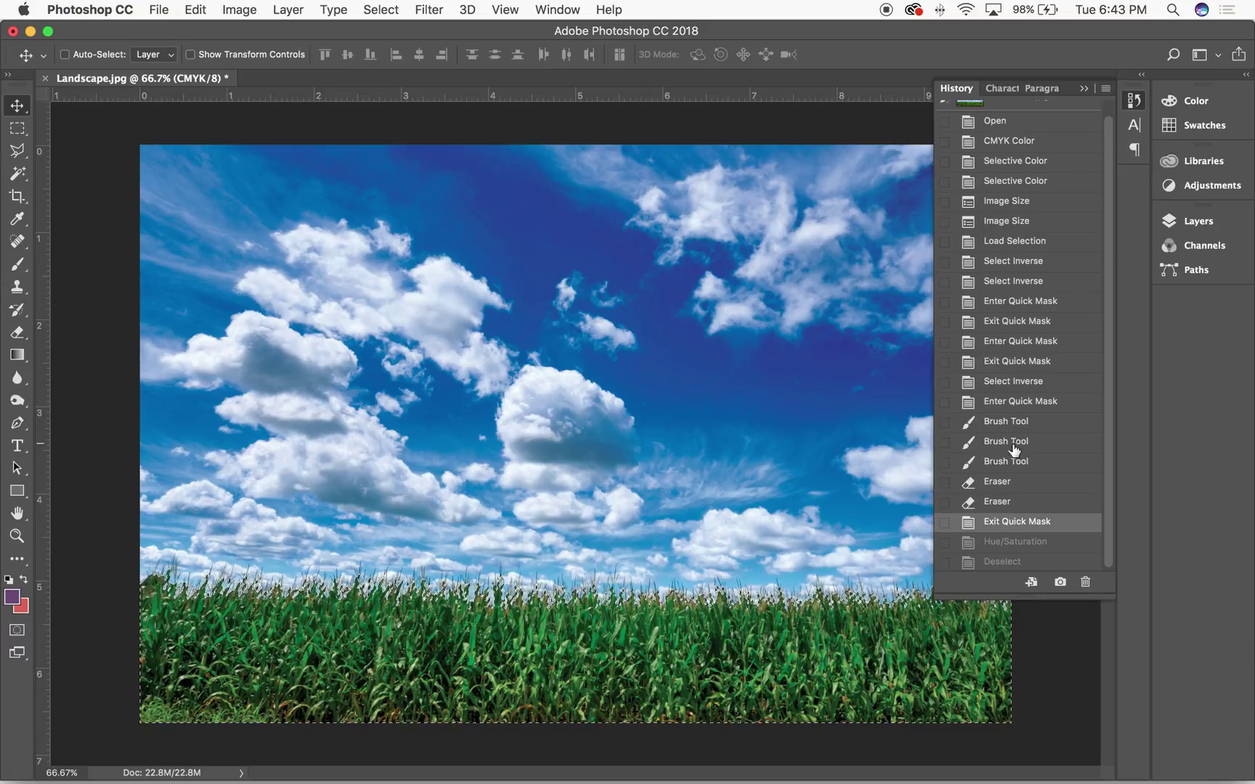
left_click(996, 501)
left_click(998, 523)
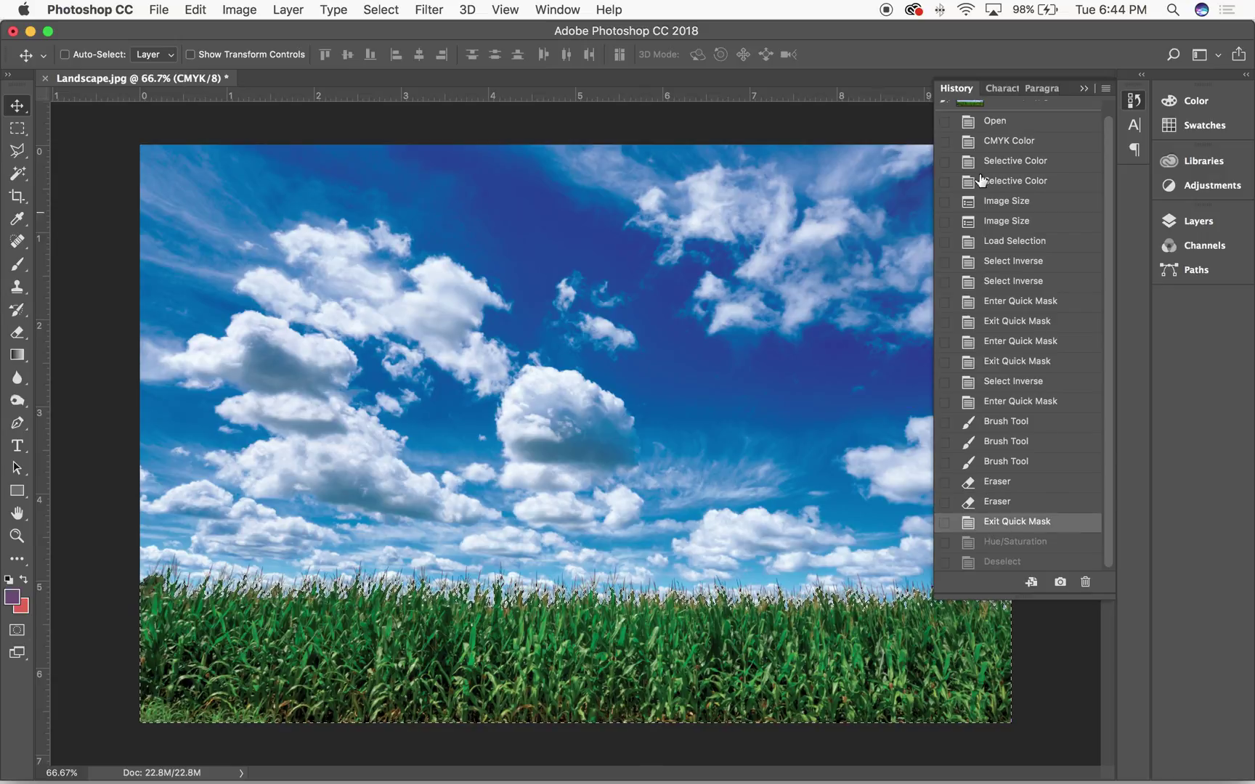
left_click(1085, 88)
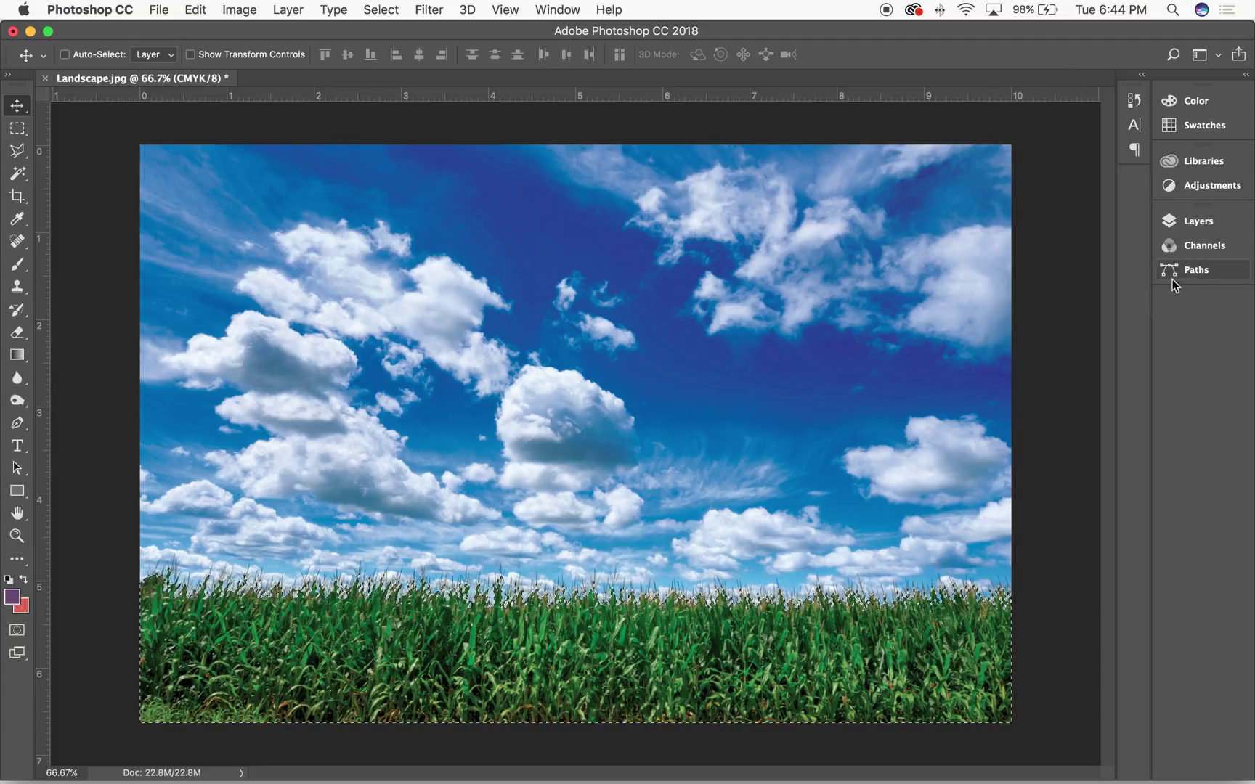
left_click(1194, 272)
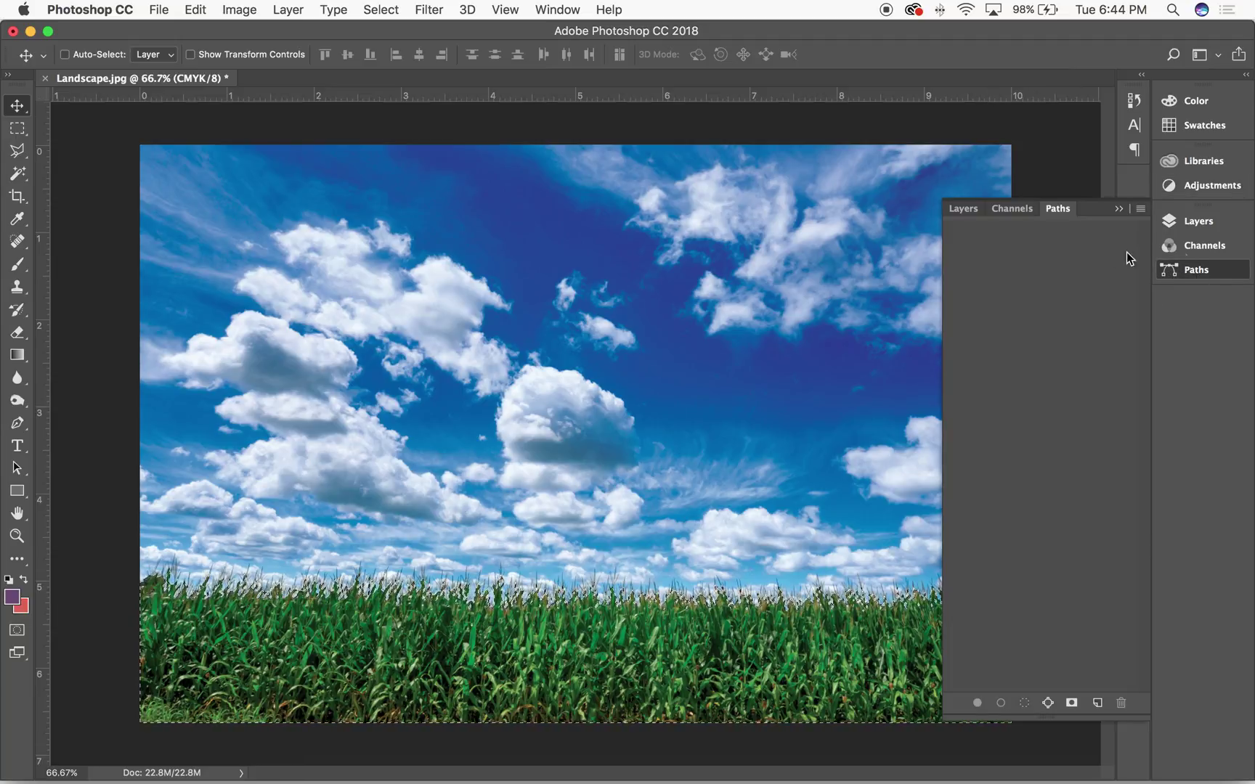
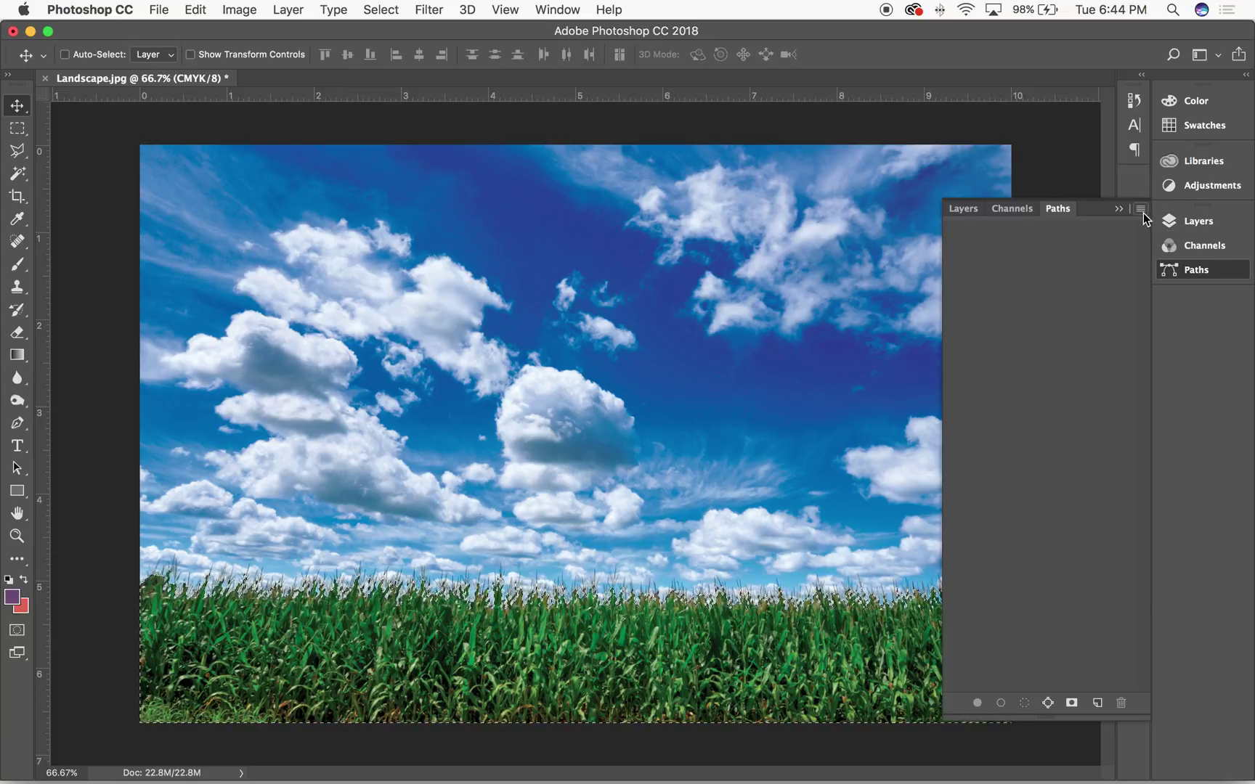
left_click(1136, 100)
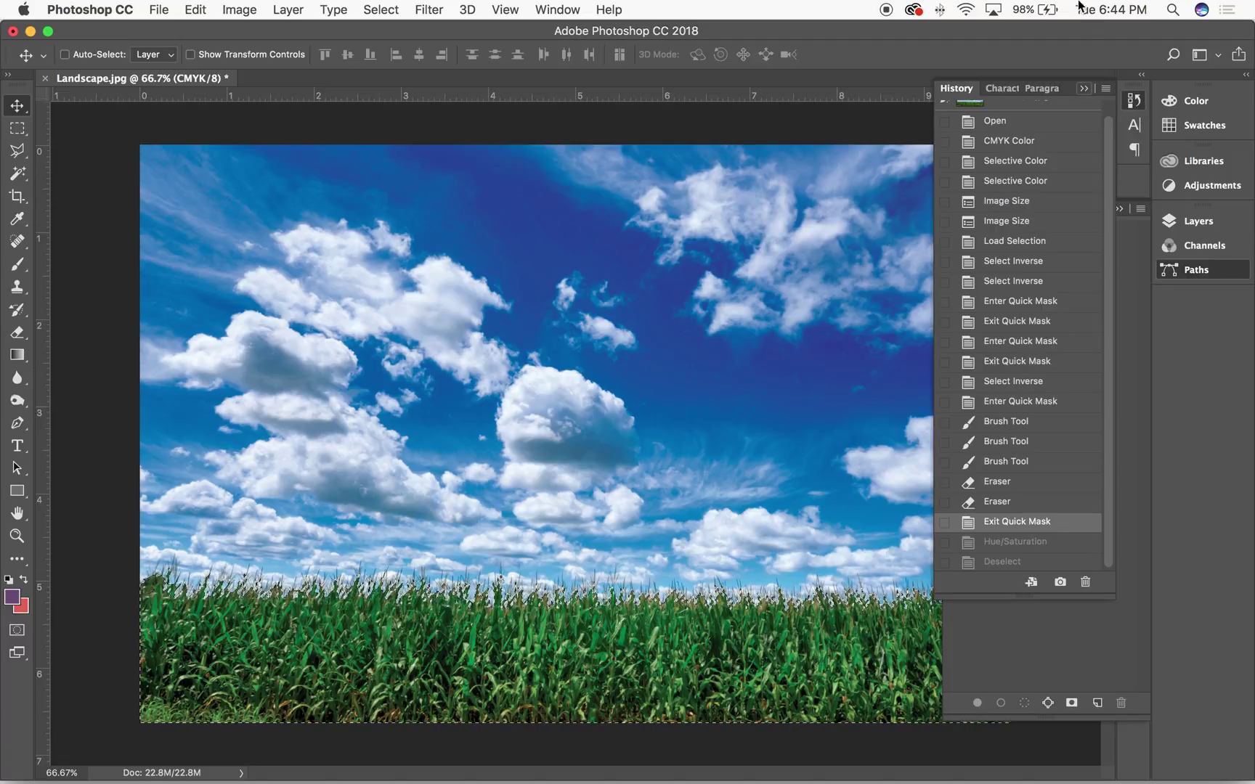
left_click(1107, 90)
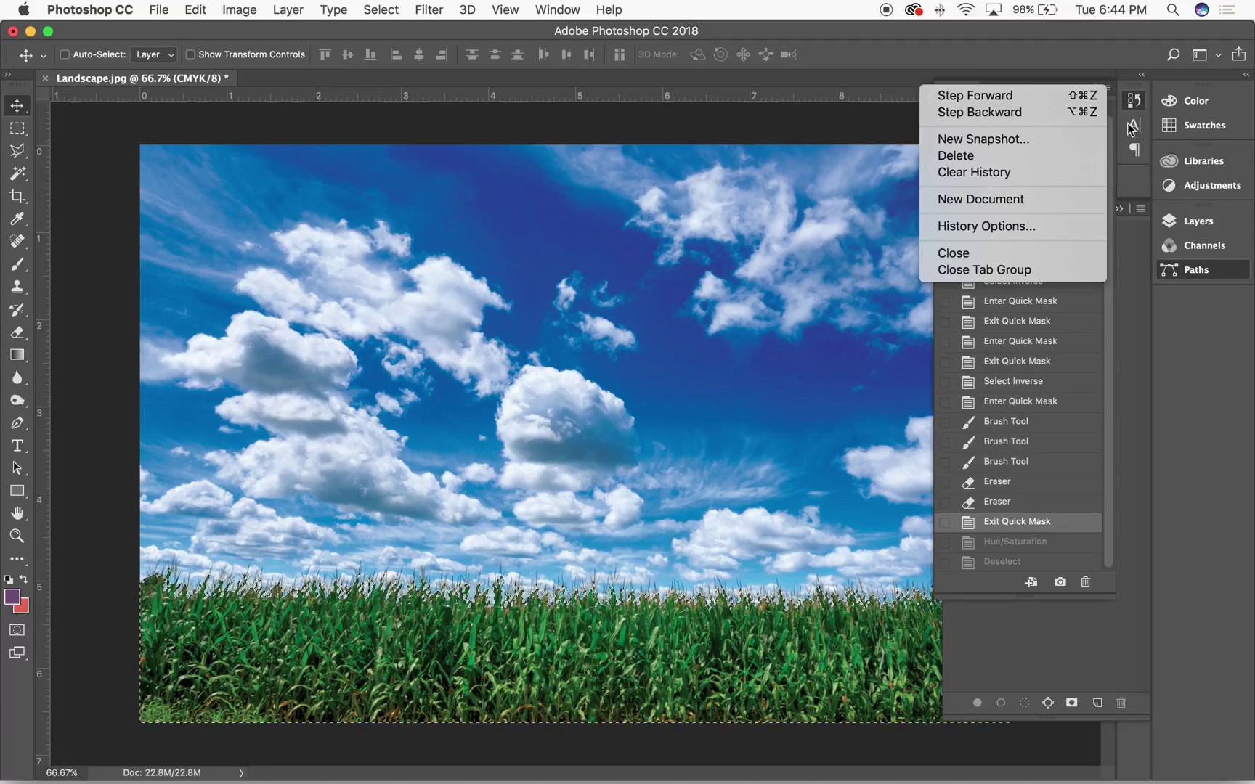
left_click(1124, 234)
left_click(1127, 236)
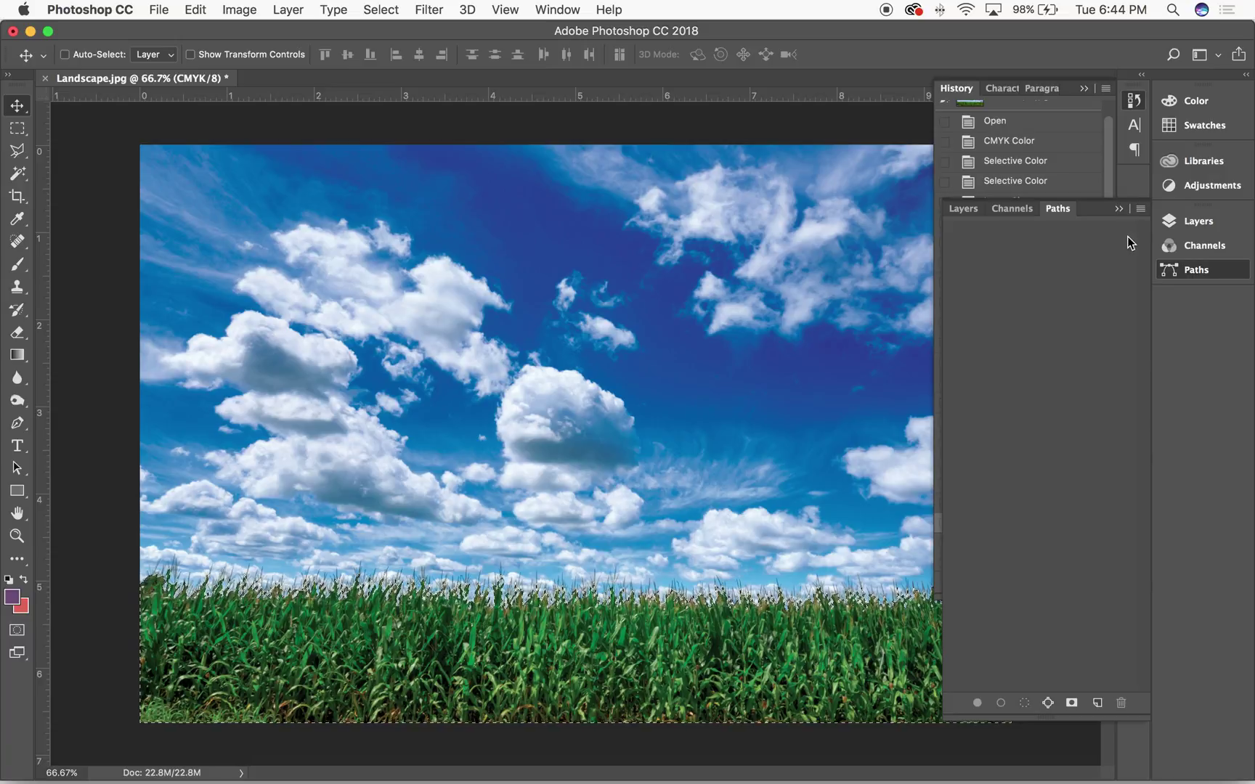
left_click(1084, 88)
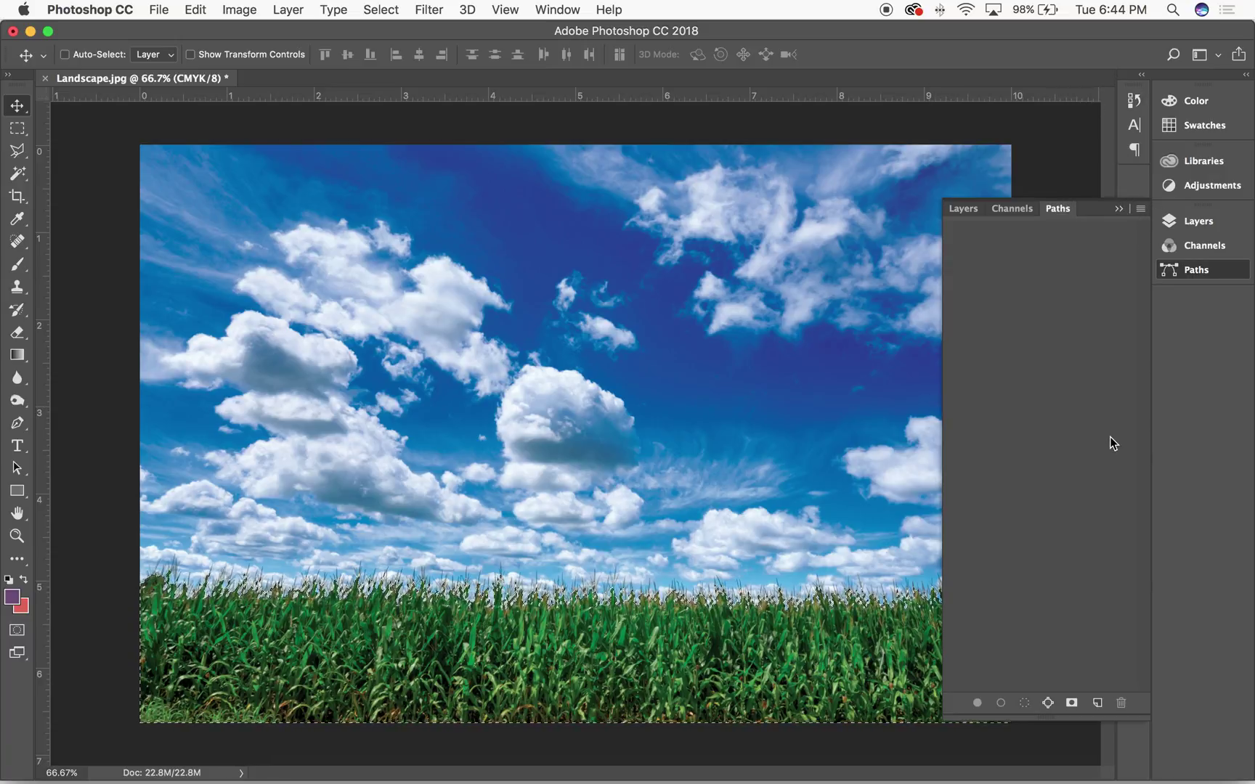
left_click(1141, 209)
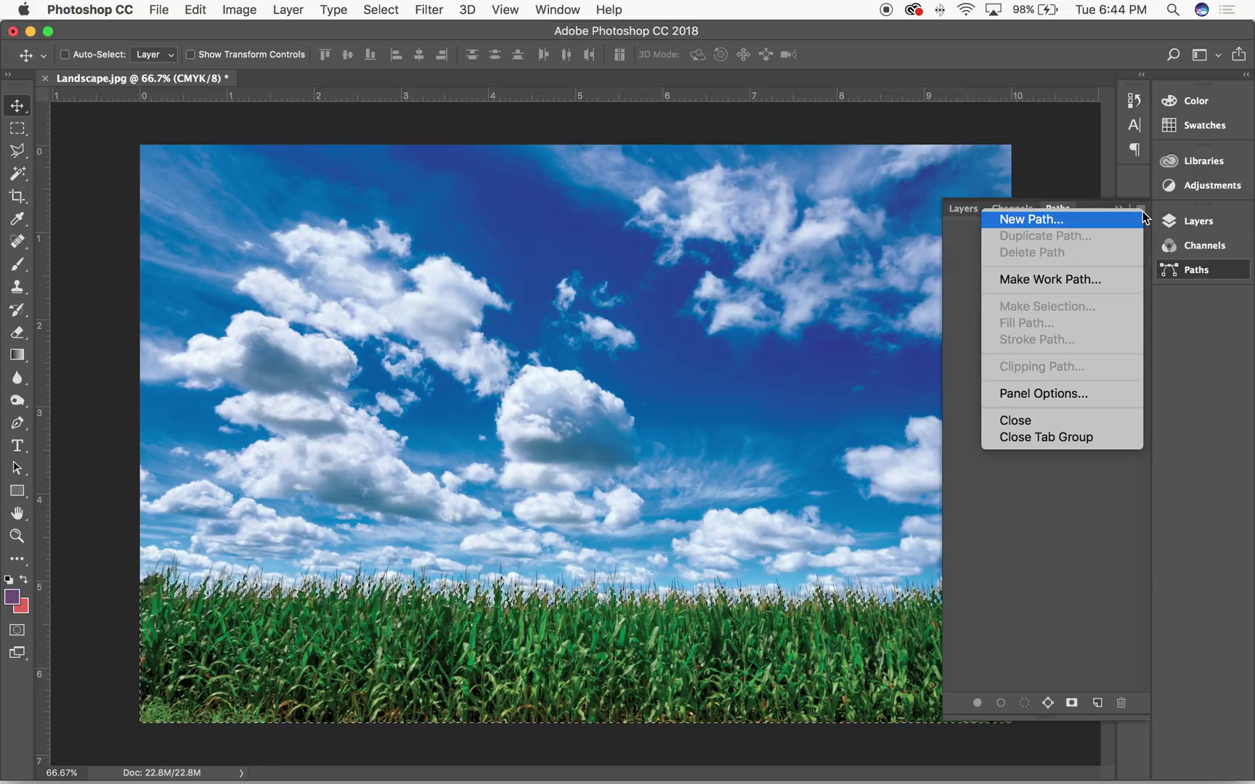
left_click(1021, 217)
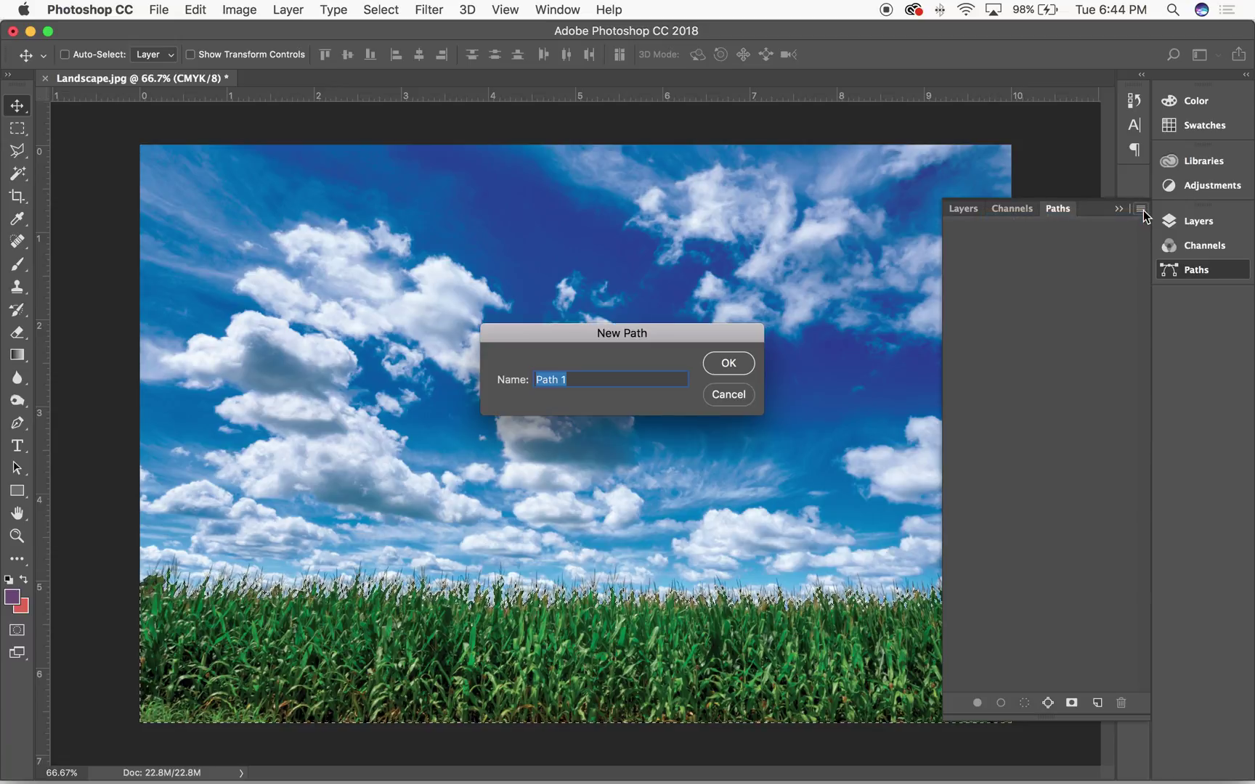
left_click(730, 394)
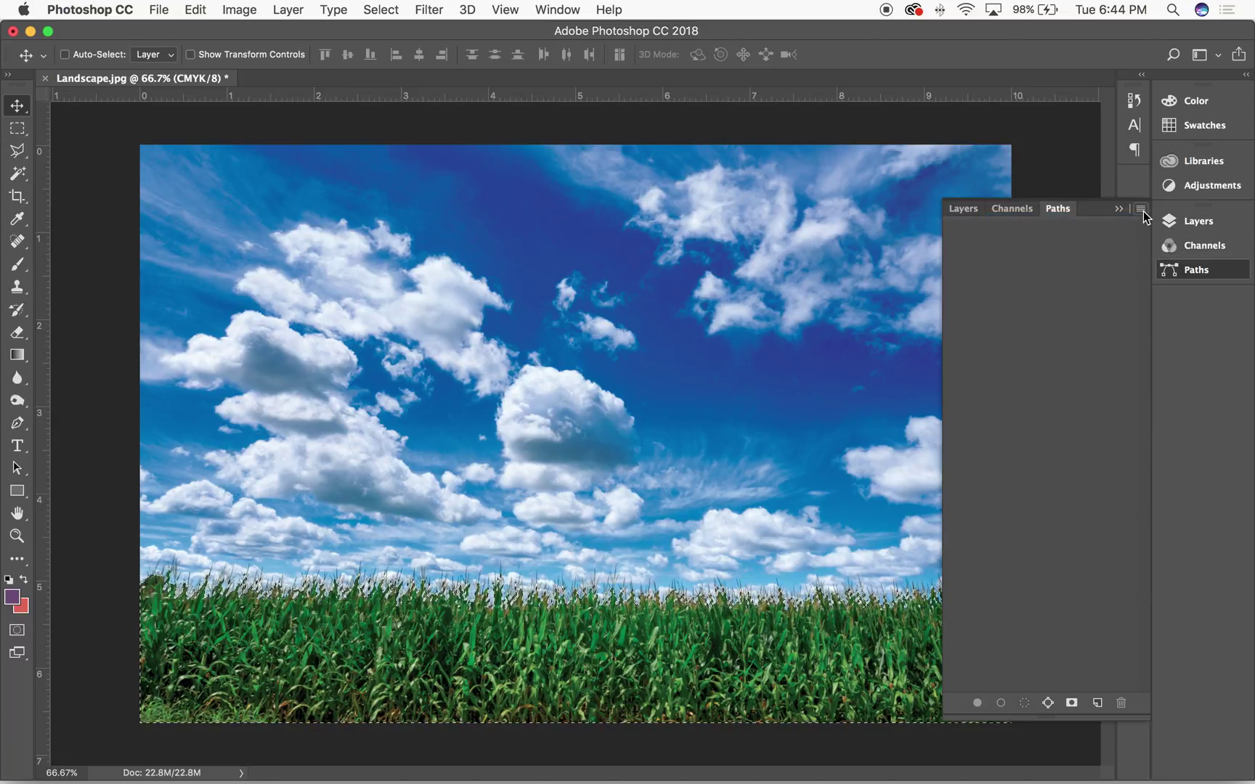
Step: Make a work path from the corn selection with a tolerance of 0.5 pixels
left_click(1141, 210)
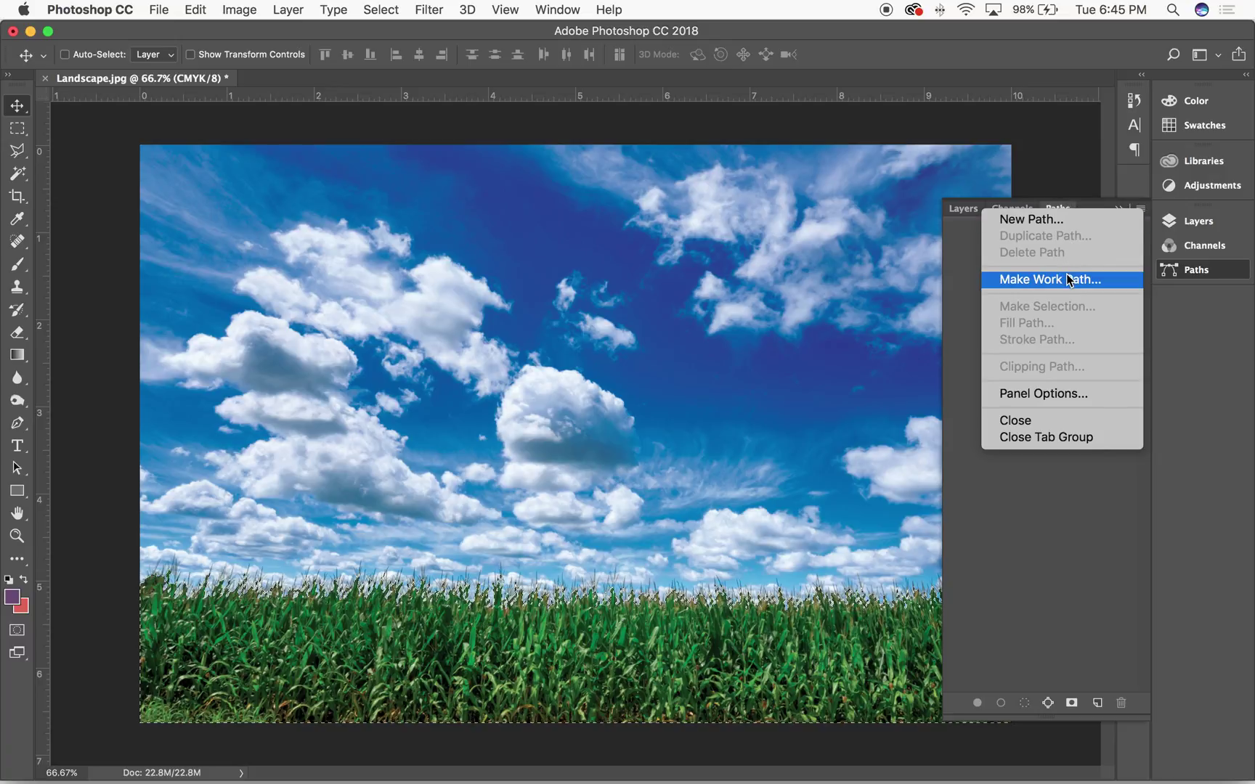
left_click(1030, 283)
left_click(602, 380)
left_click_drag(610, 339, 598, 347)
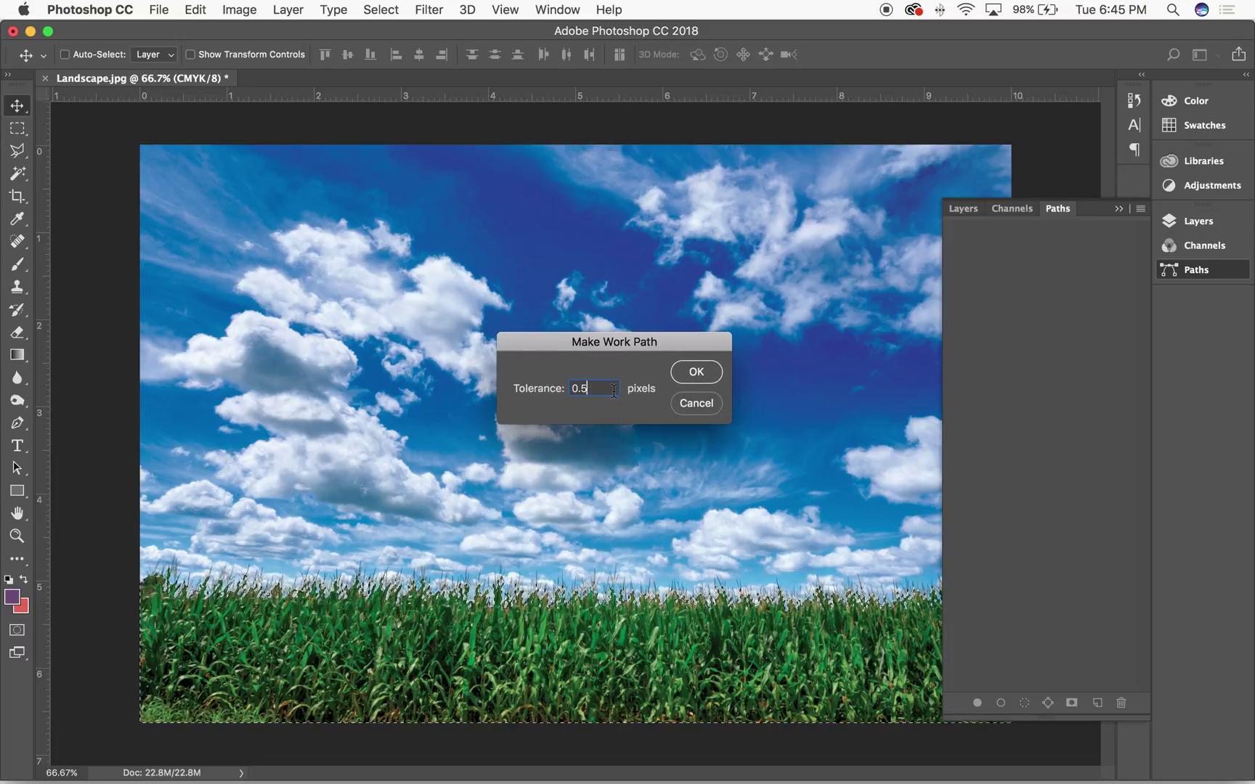
left_click_drag(613, 389, 573, 390)
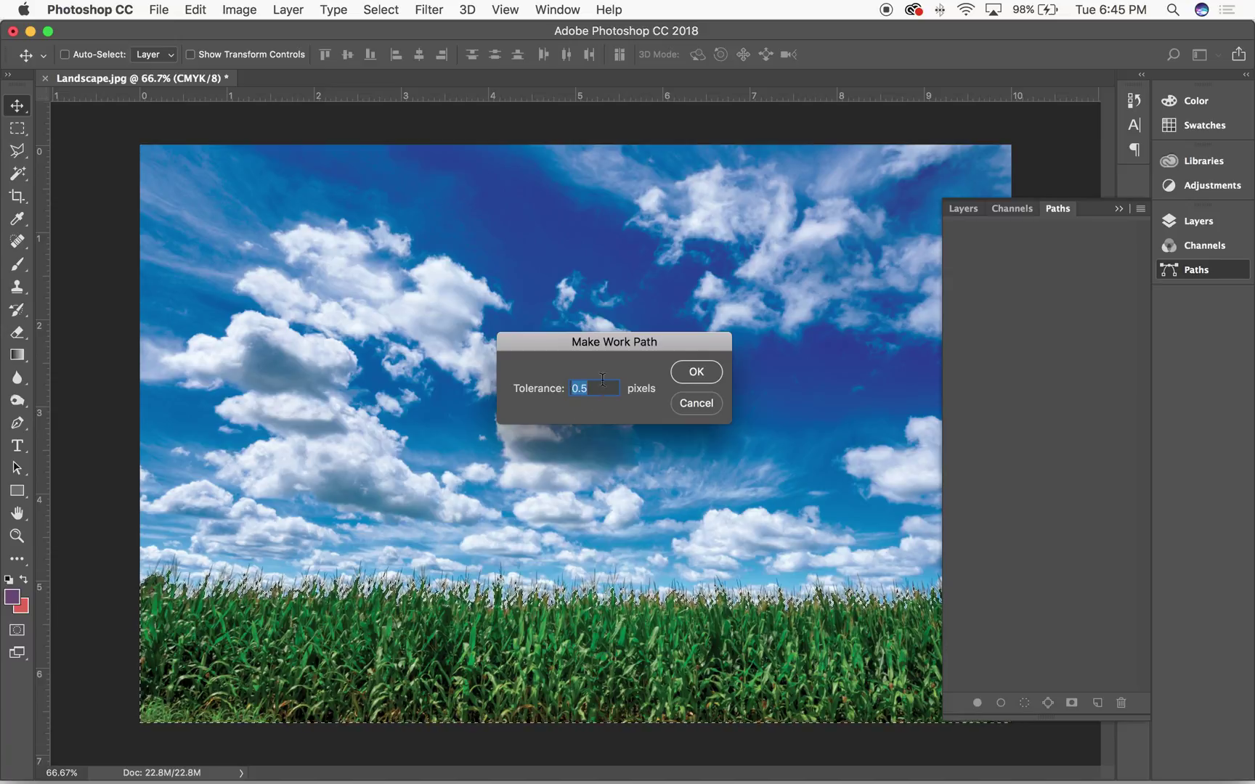
left_click(696, 371)
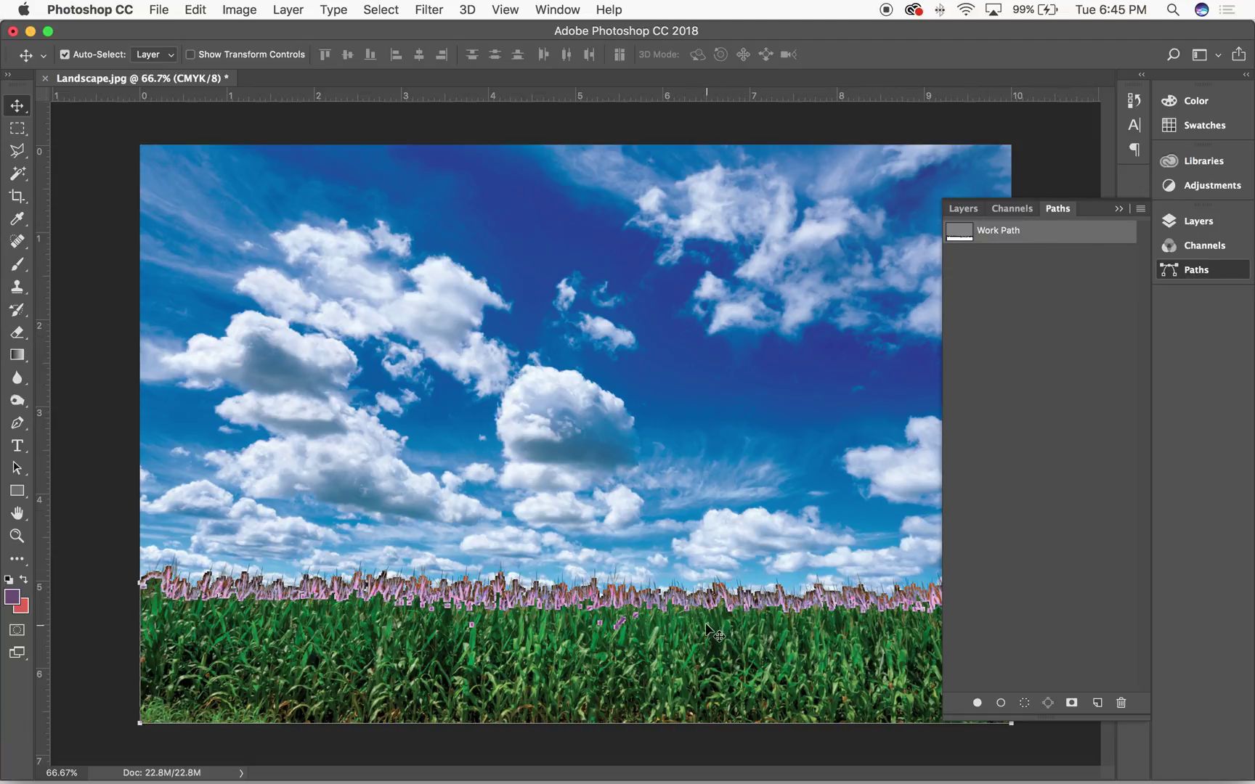
Step: Examine the work path's anchor points up close along the tops of the corn stalks
key("super+h")
key("super+equal")
key("super+equal")
key("super+equal")
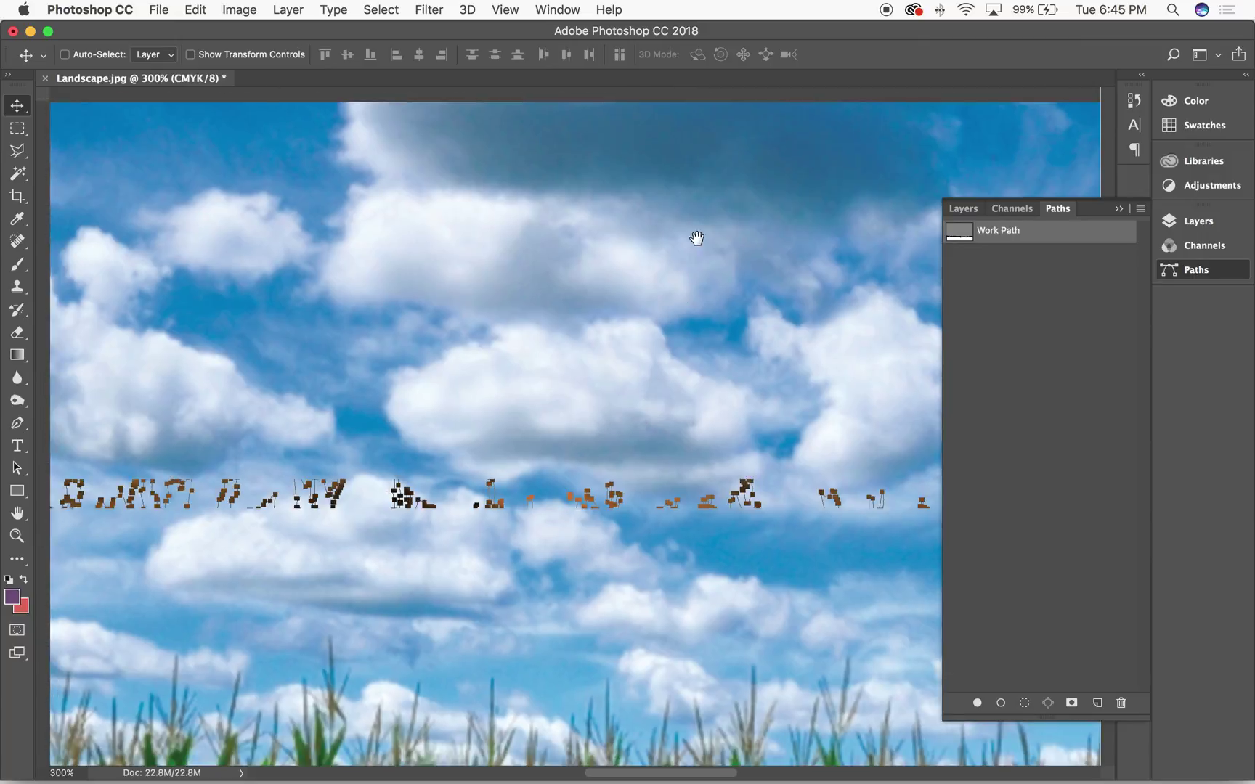
key("super+r")
scroll(690, 375, "down", 5)
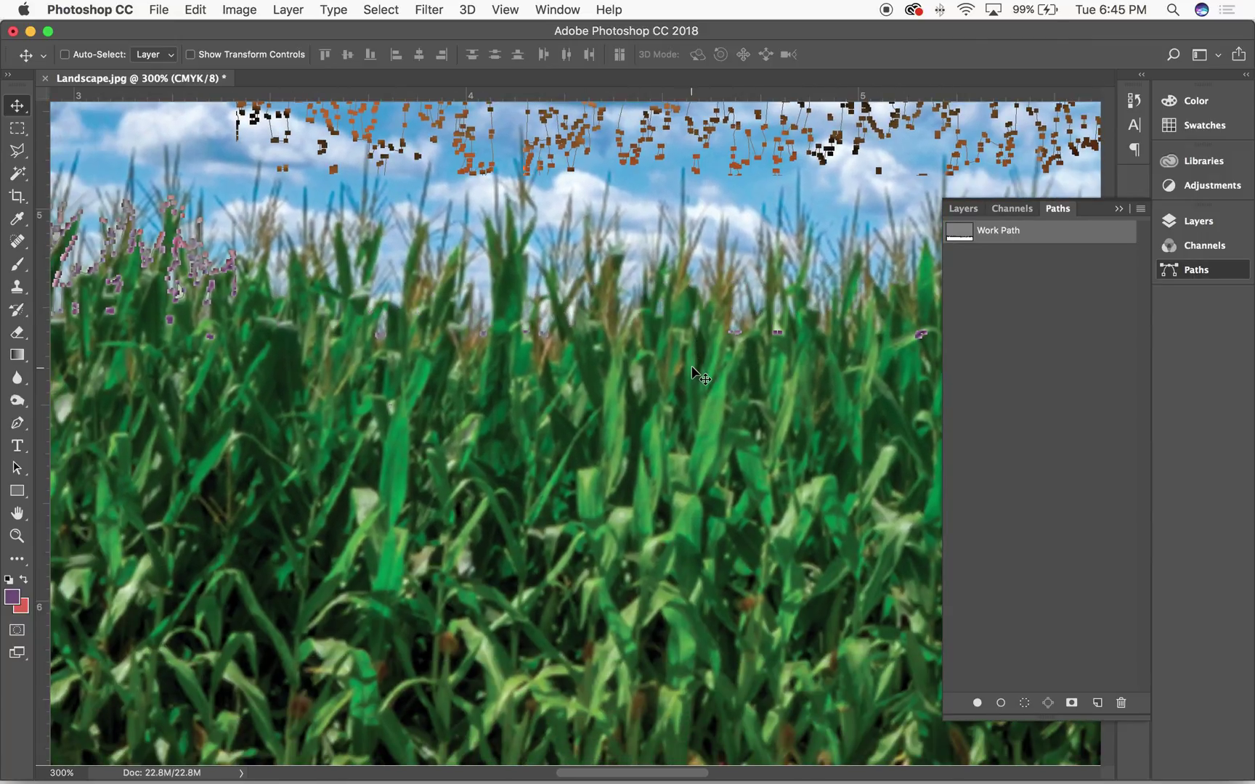
key("super+minus")
key("super+minus")
key("super+minus")
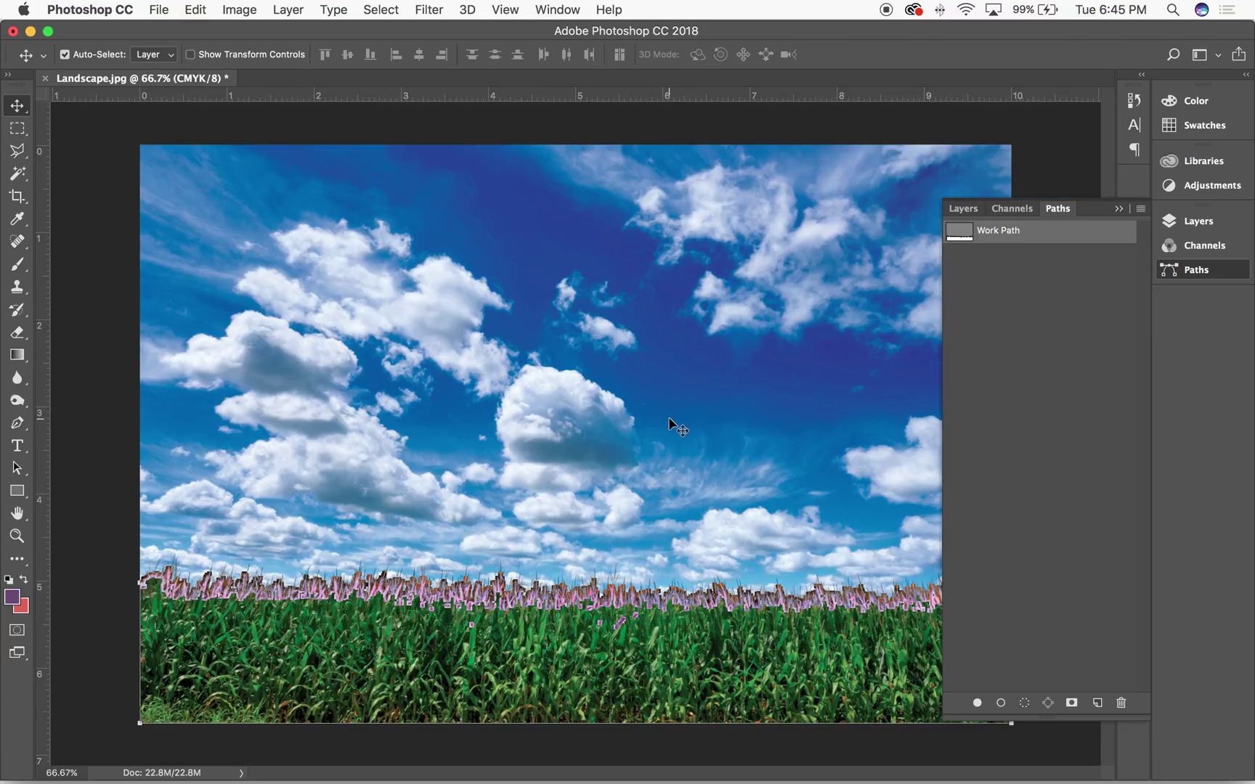
key("super+equal")
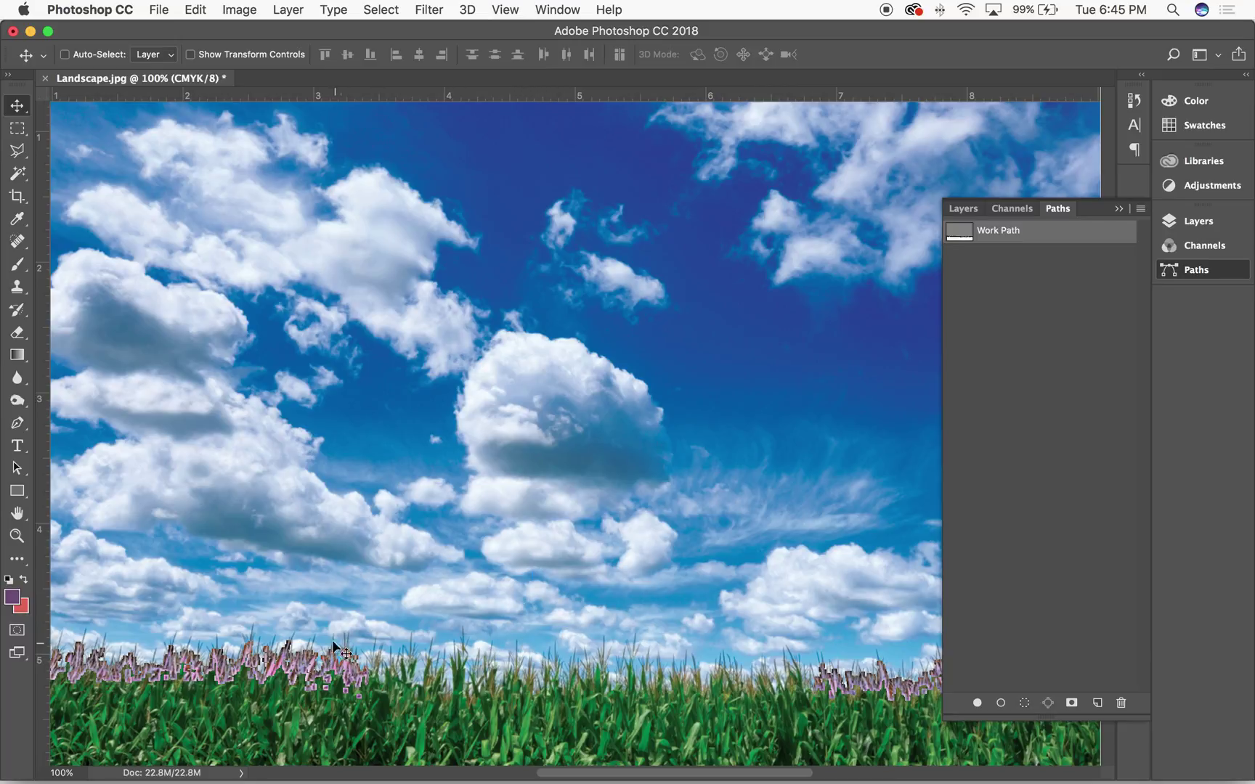
left_click_drag(197, 623, 436, 765)
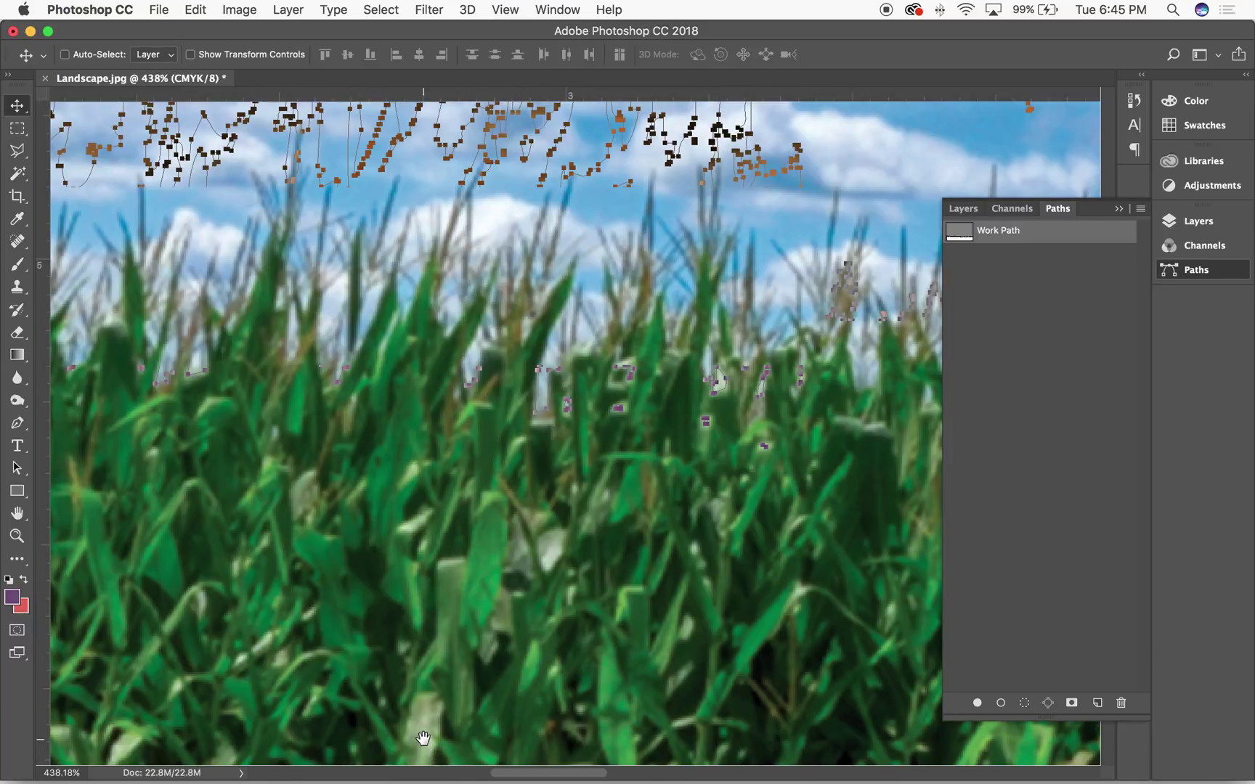
left_click_drag(536, 244, 659, 188)
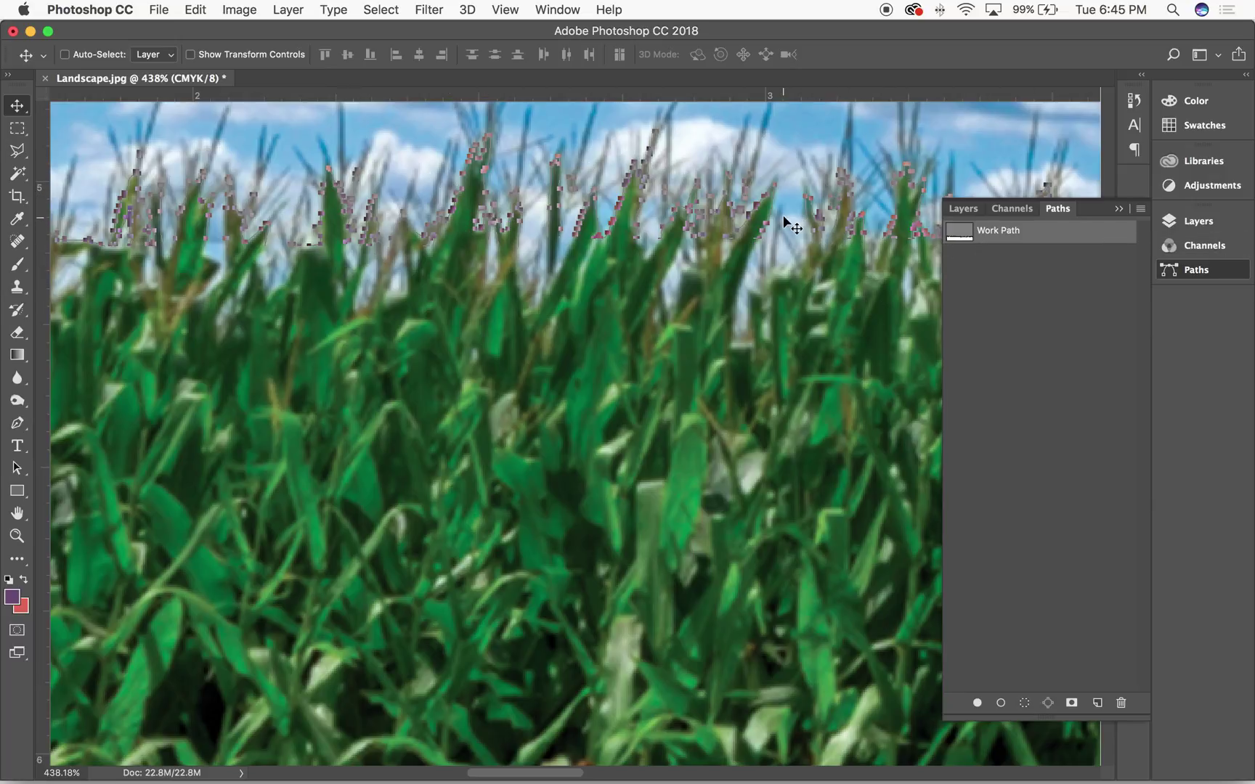
key("super+0")
key("super+minus")
key("super+1")
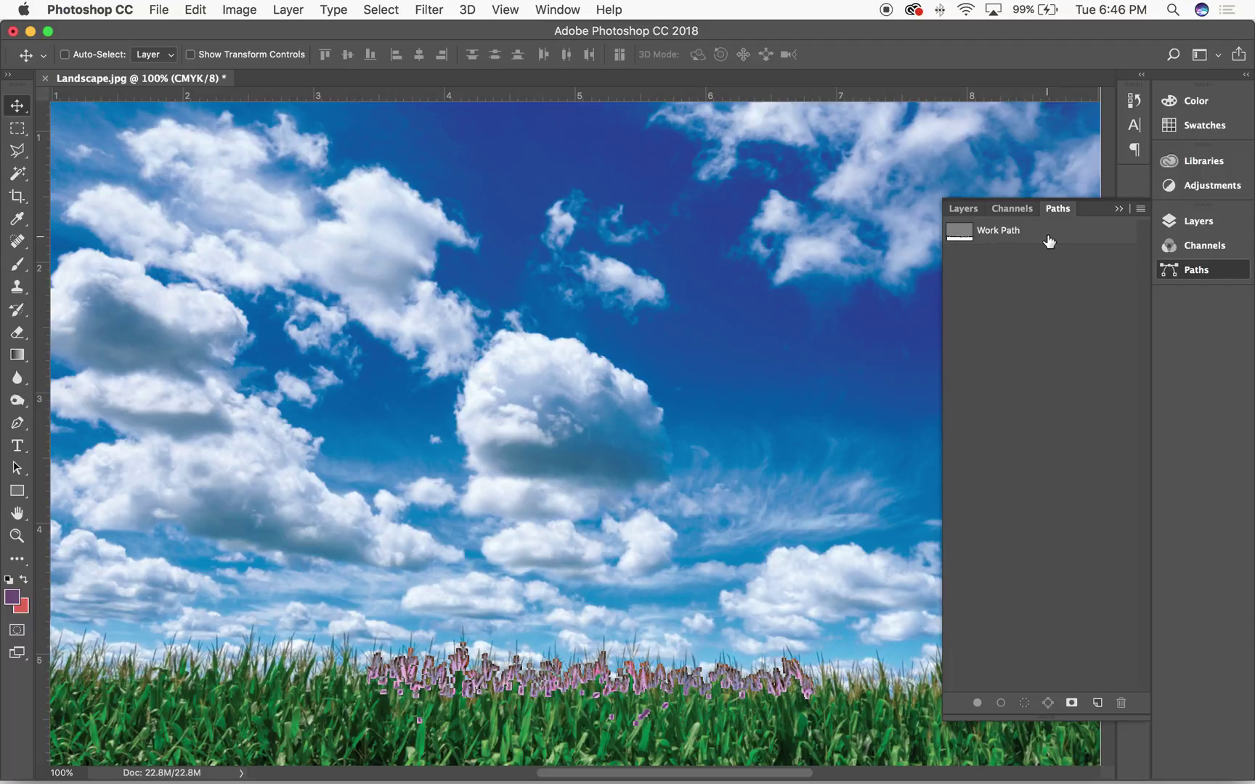
Step: Save the work path under the name CornHusks, and return to the layer list with the whole photo in view
double_click(1013, 231)
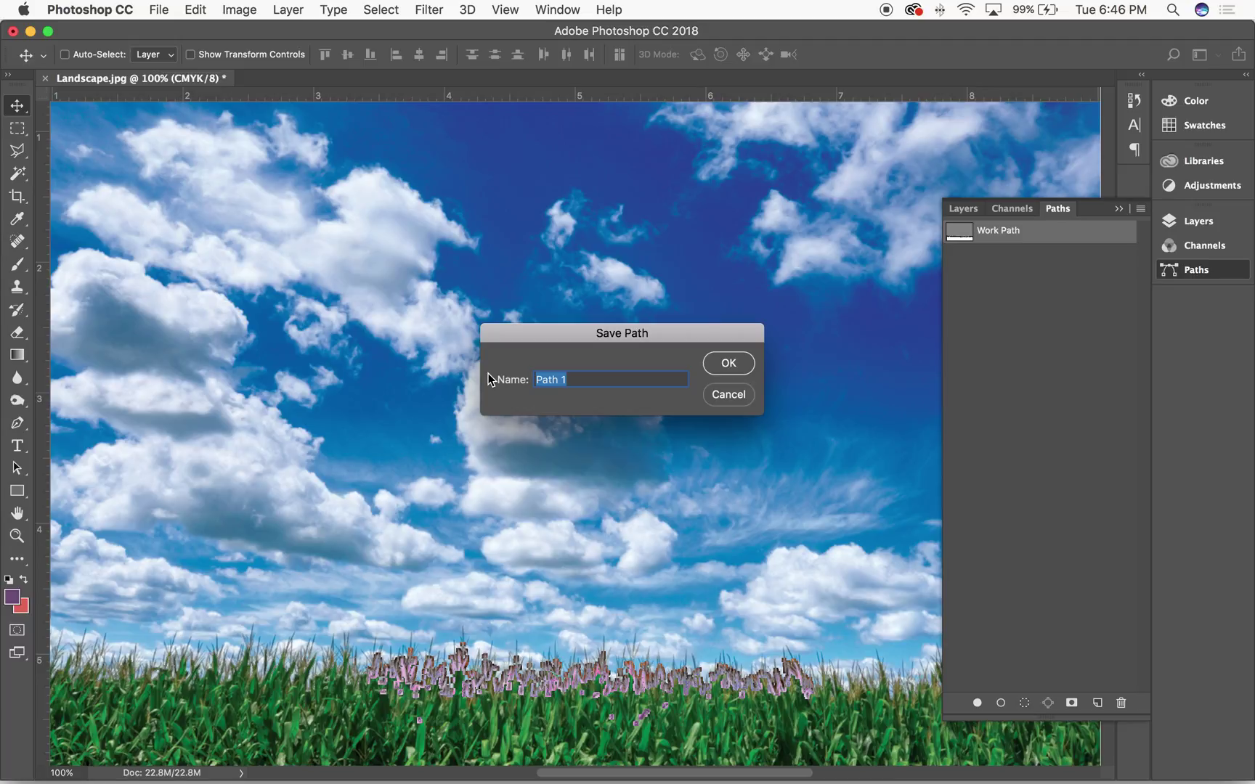
type("Sky")
key("BackSpace")
key("BackSpace")
key("BackSpace")
type("CornHusks")
left_click(740, 369)
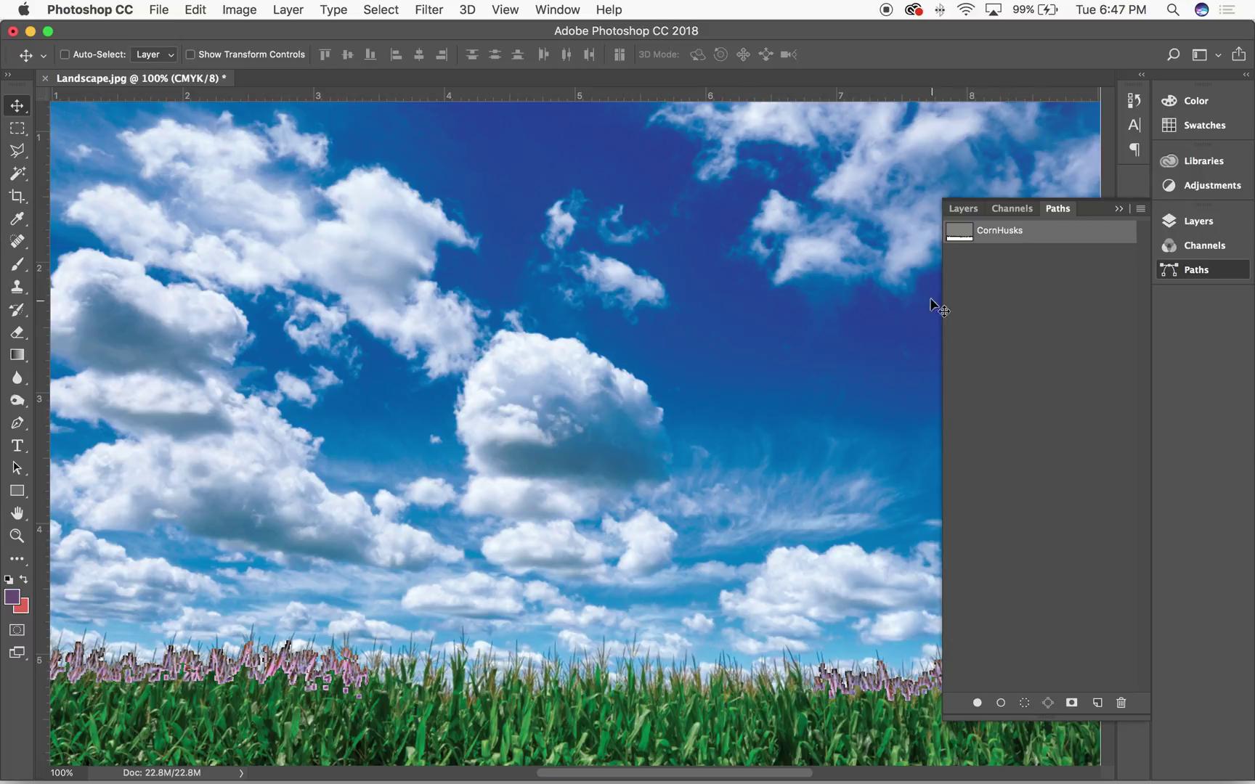
left_click(964, 208)
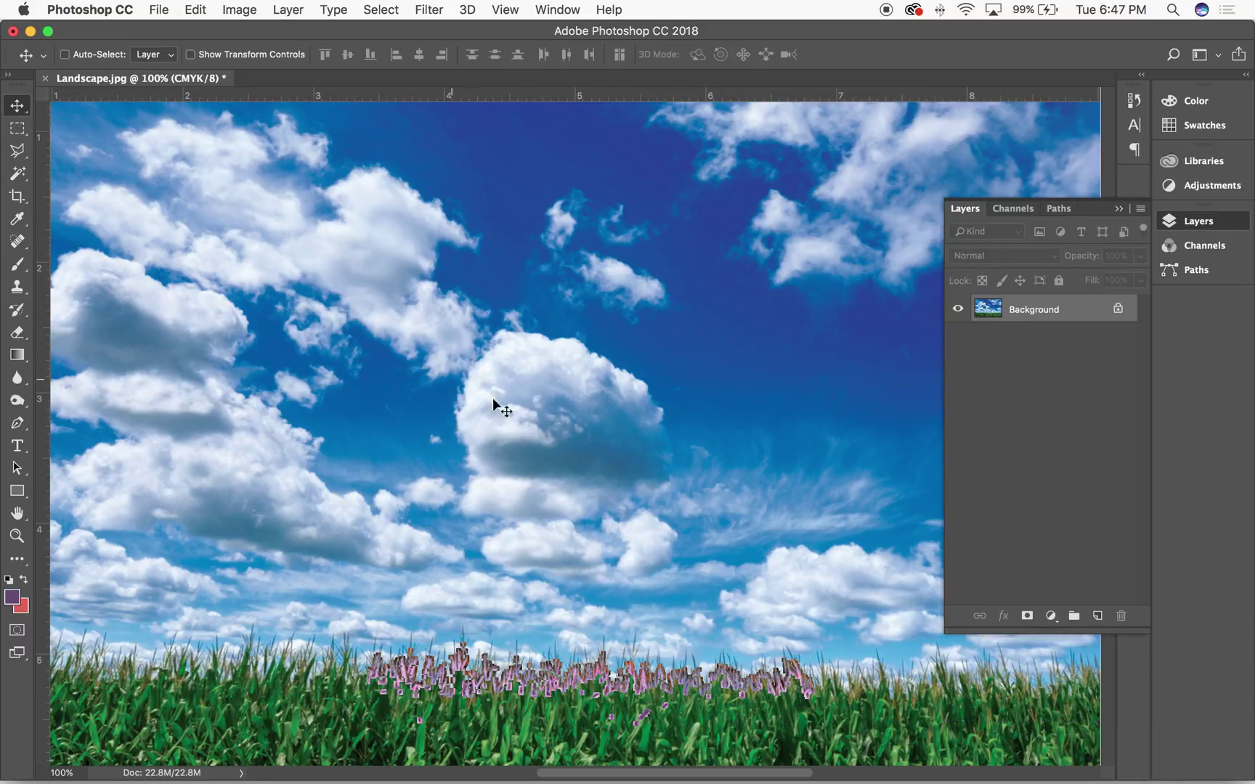
key("super+minus")
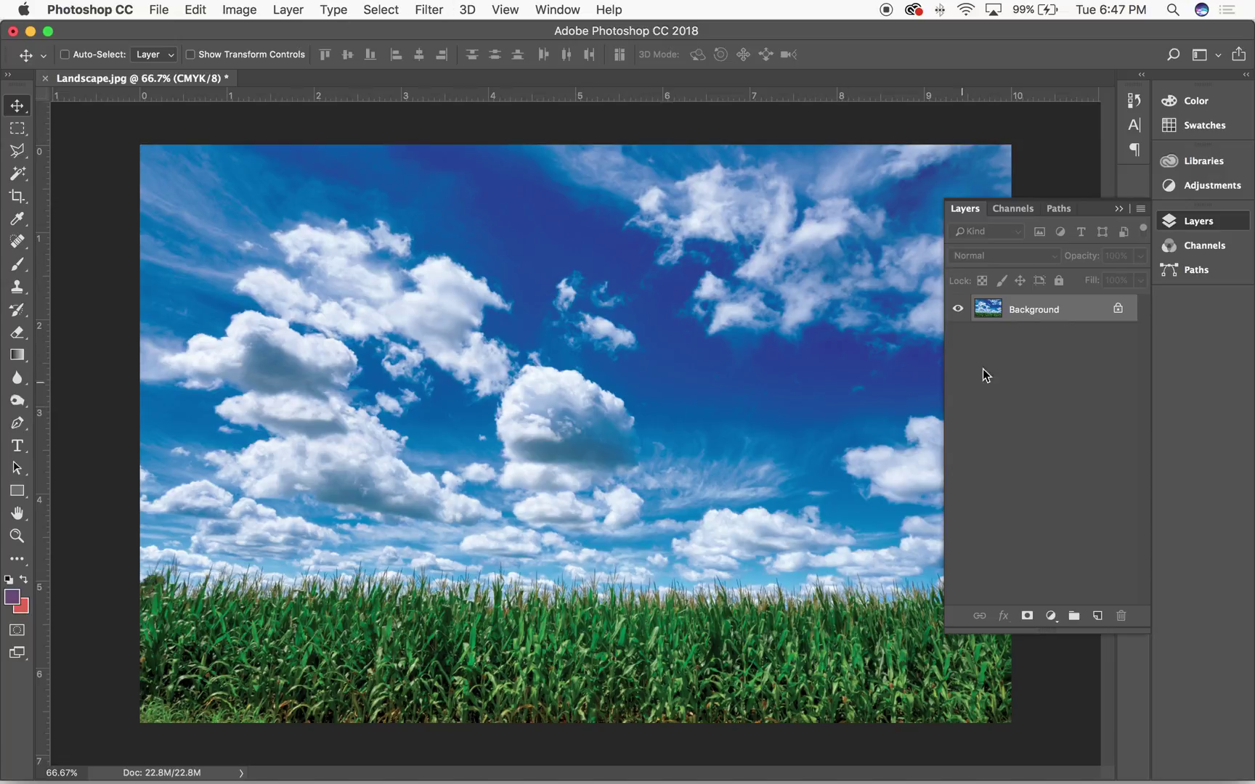
Step: Load the CornHusks path as a new anti-aliased selection with a feather radius of 0.05 pixels
left_click(1058, 212)
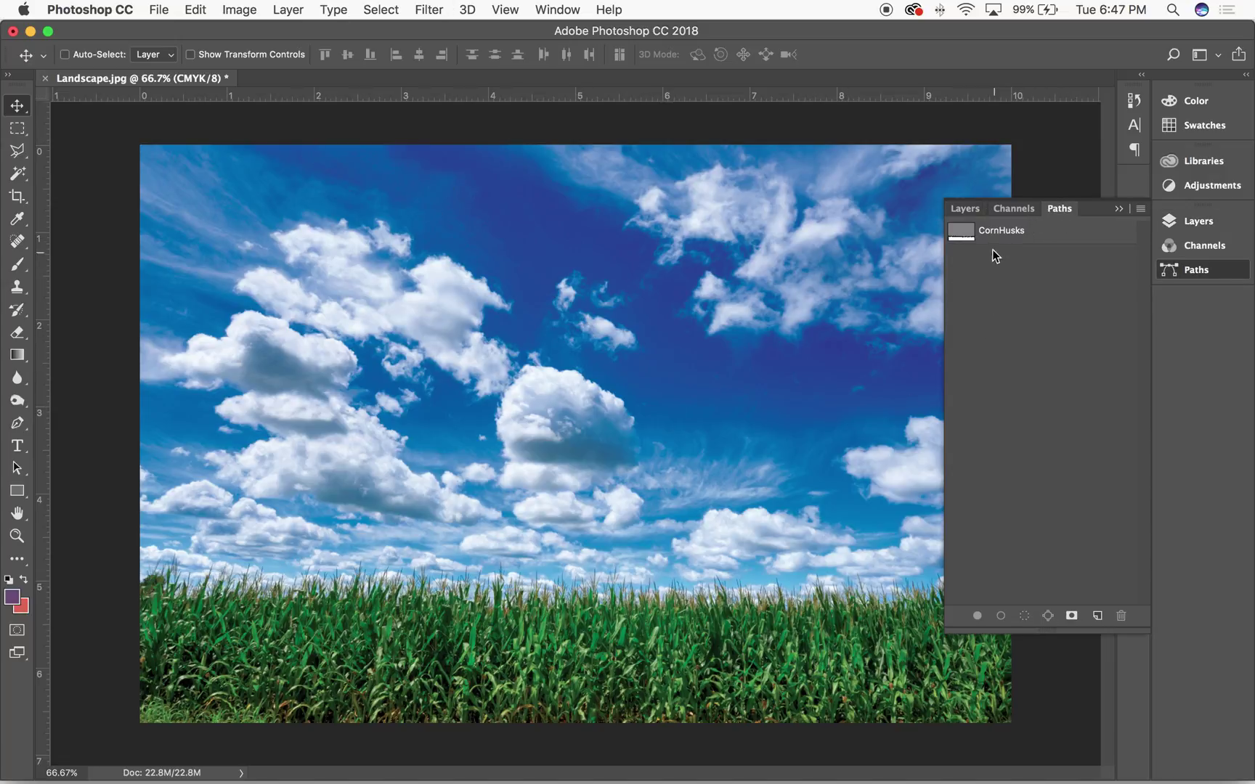
left_click(1061, 237)
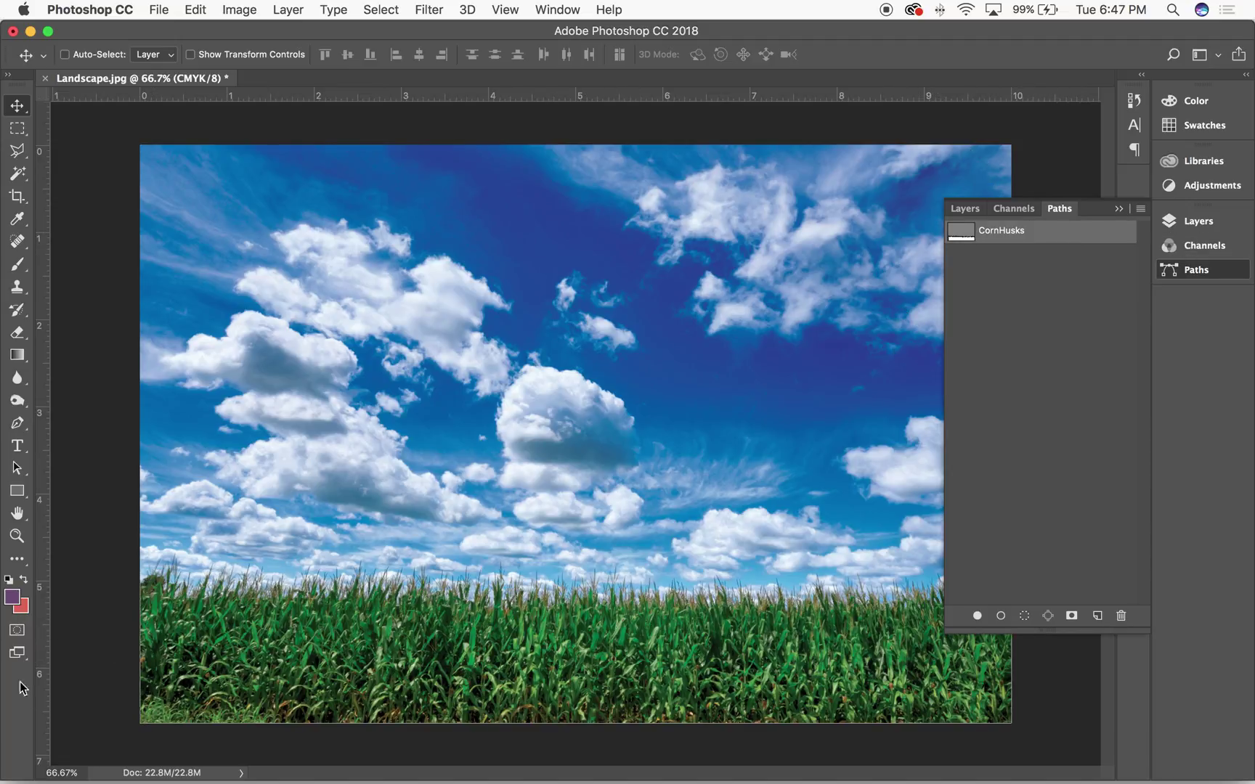
left_click(1141, 208)
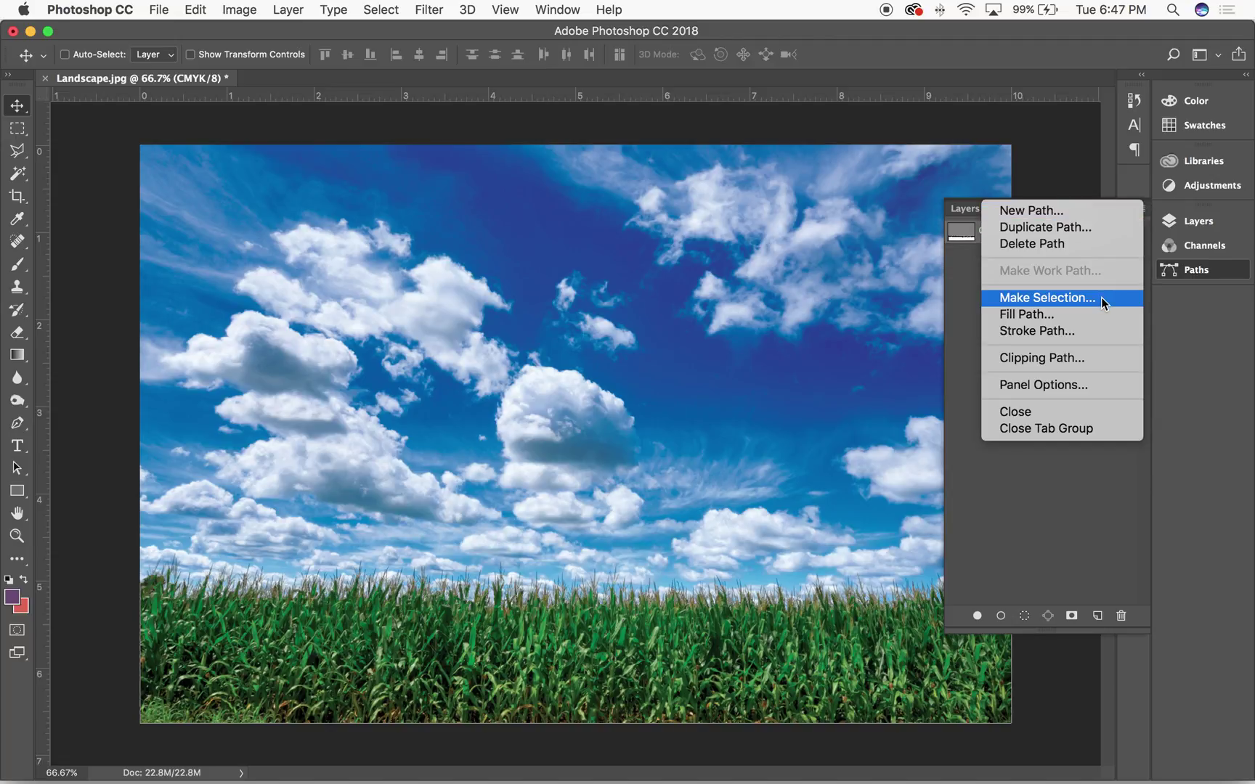
left_click(1071, 298)
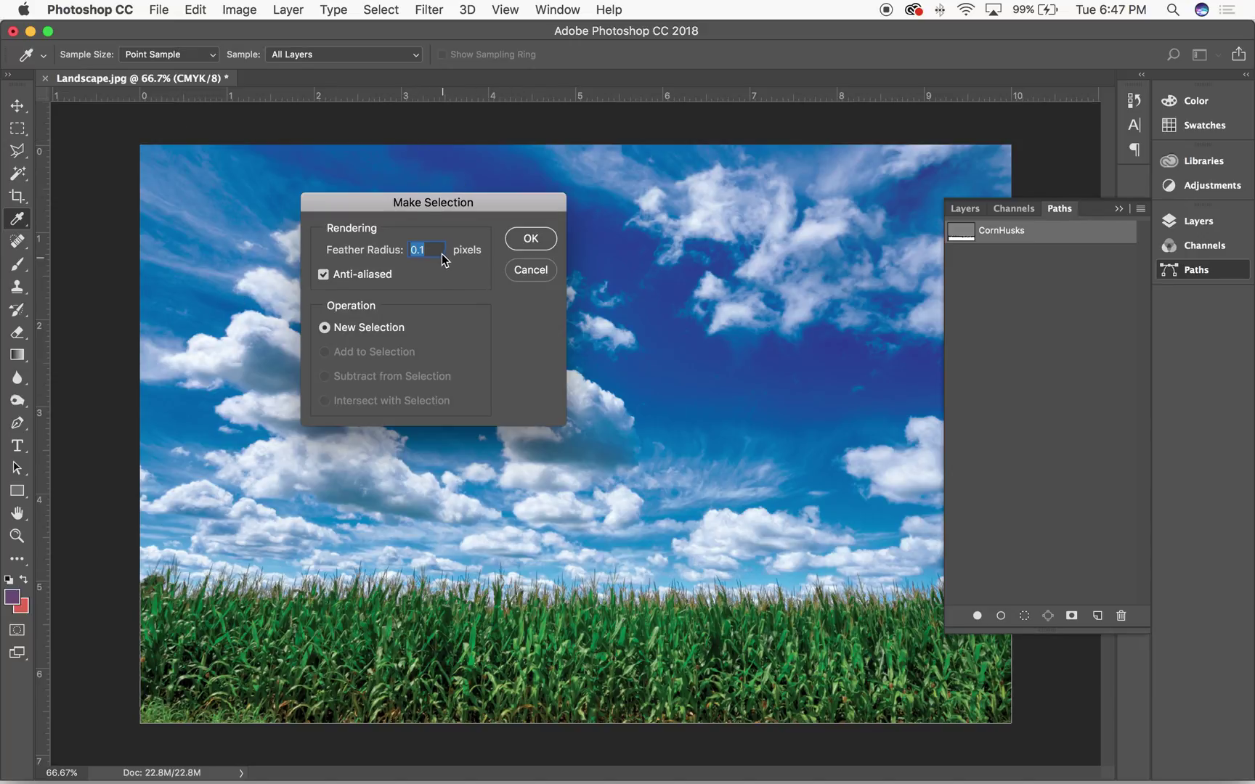
double_click(421, 250)
type("0.05")
left_click(525, 246)
key("v")
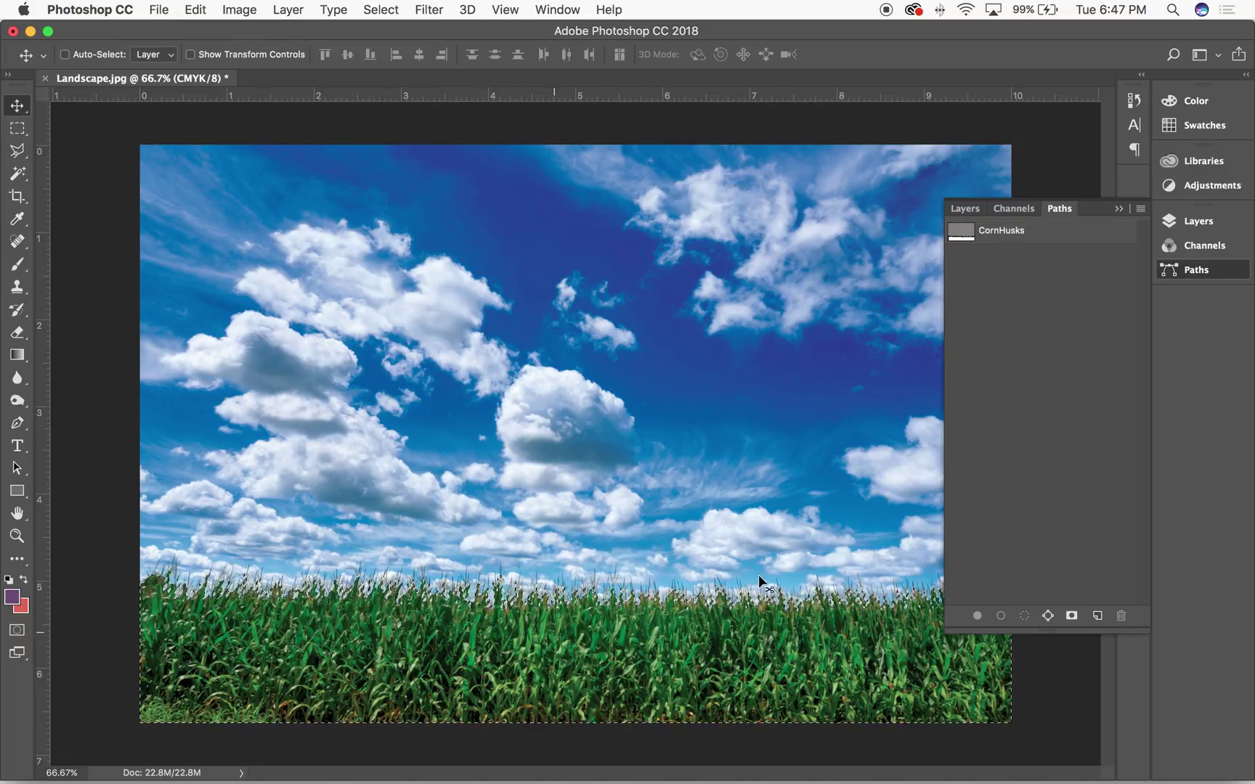
Step: Try moving the selected corn about 3.54 in up and 0.76 in left on the locked Background layer, and undo the move
left_click(961, 208)
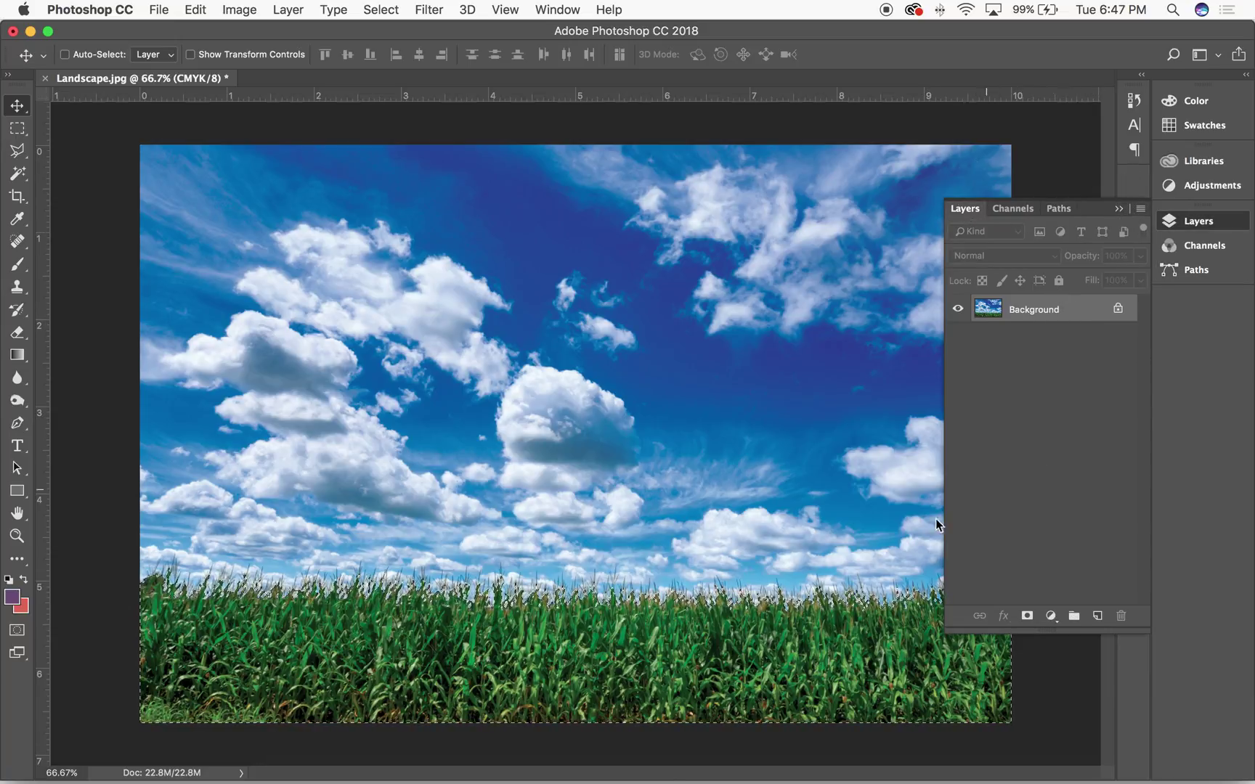
left_click_drag(722, 679, 653, 371)
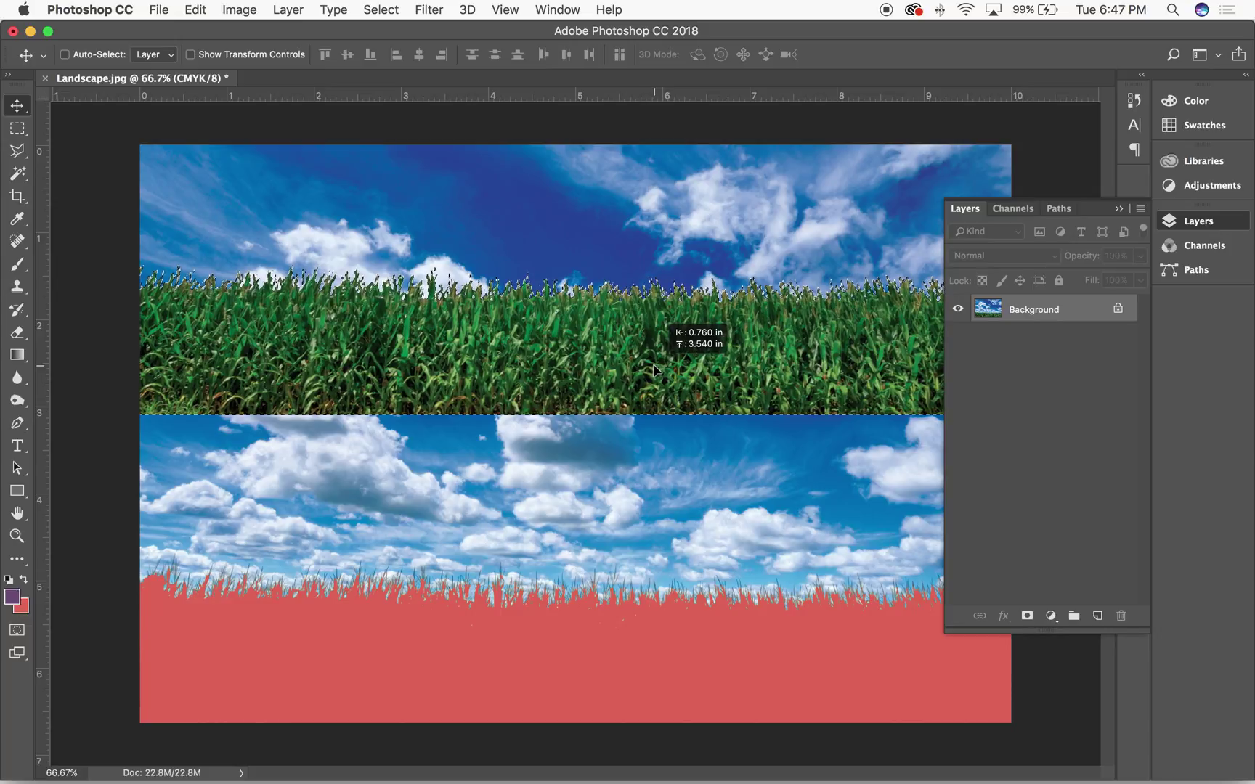
key("super+z")
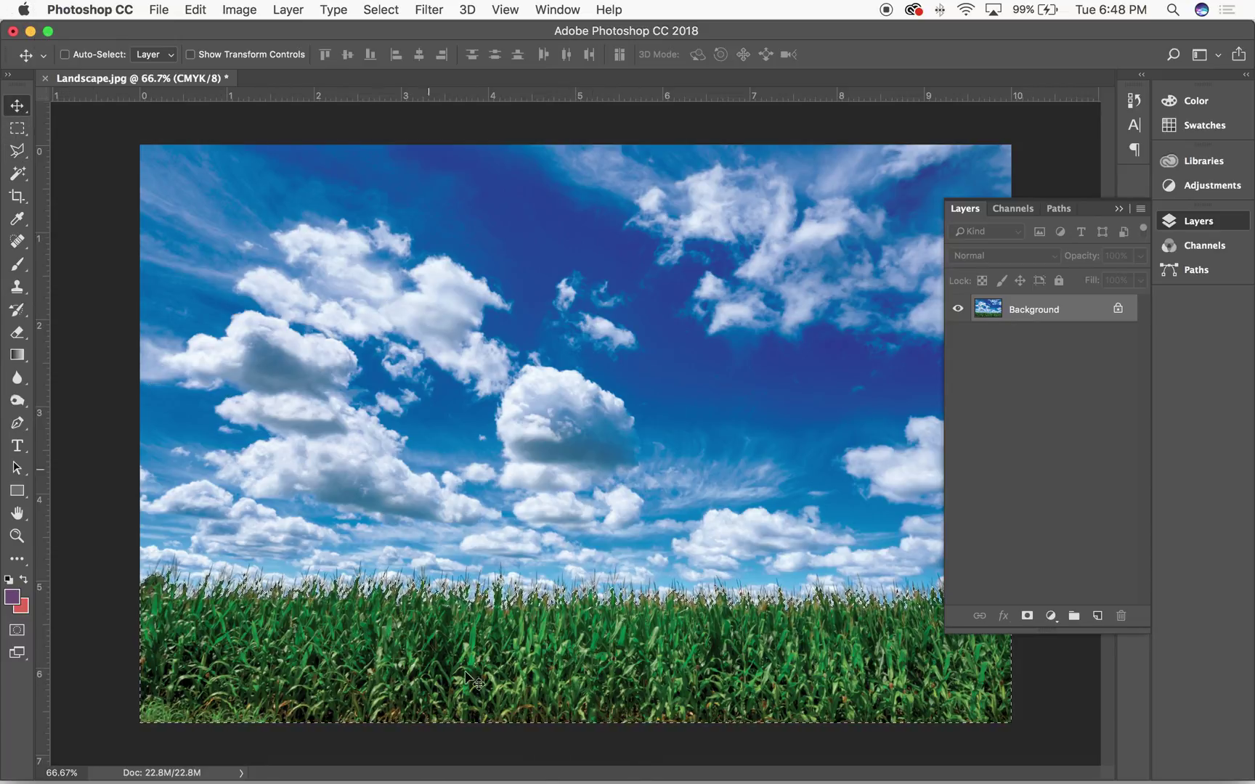
Step: Move the selected corn straight up into the sky, check the background color that fills the gap, and undo the move
left_click_drag(501, 693, 512, 438)
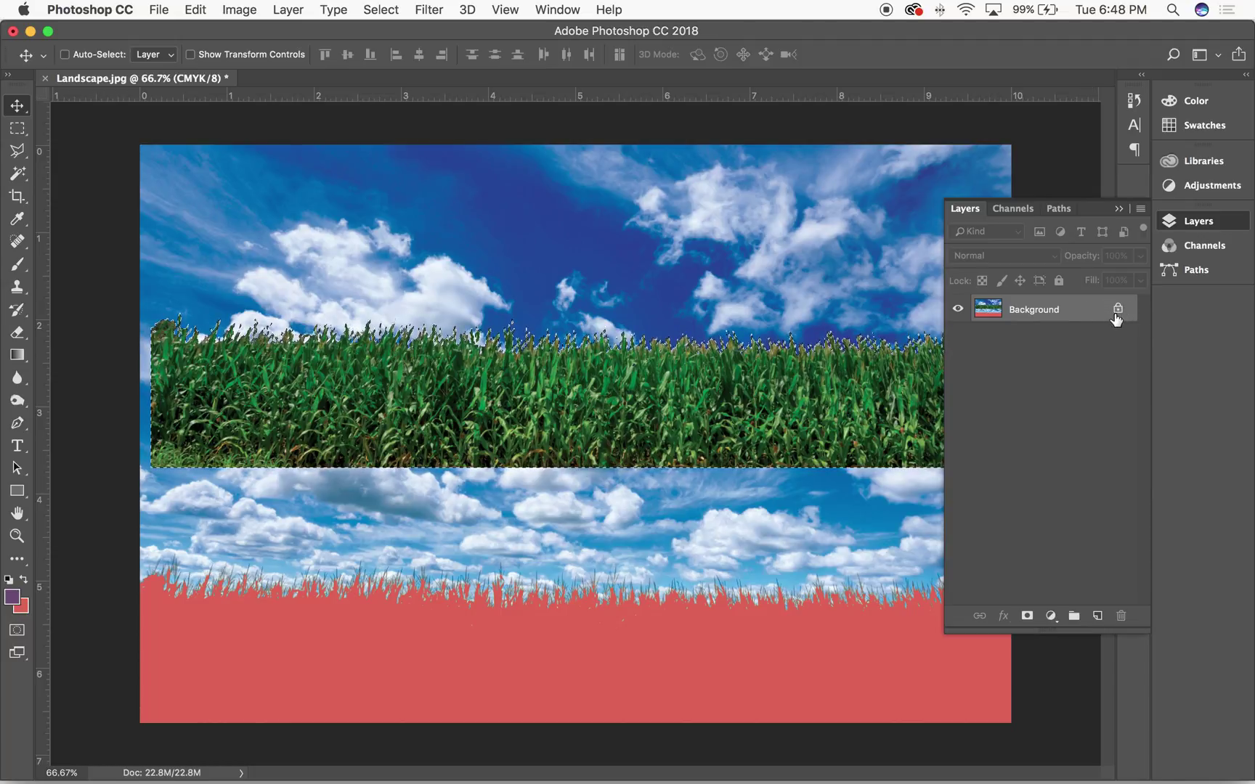
left_click(22, 609)
left_click(1019, 166)
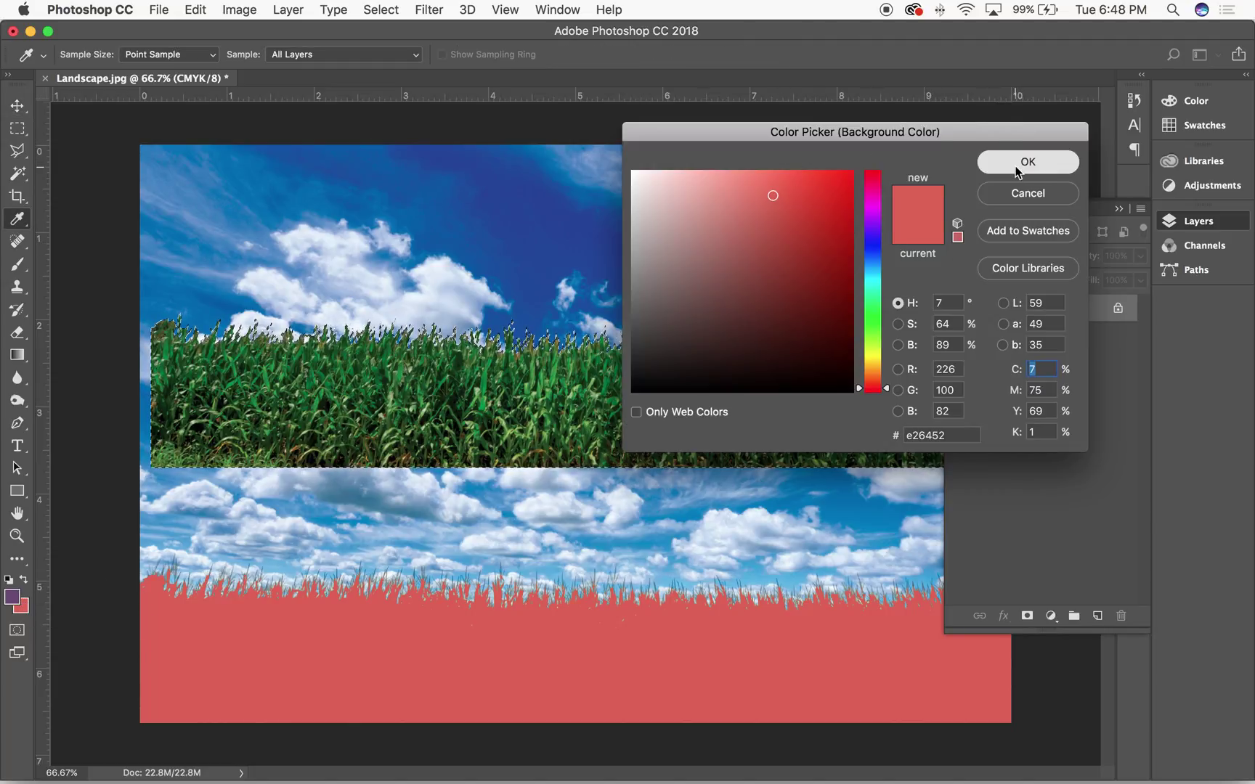
key("v")
left_click(65, 54)
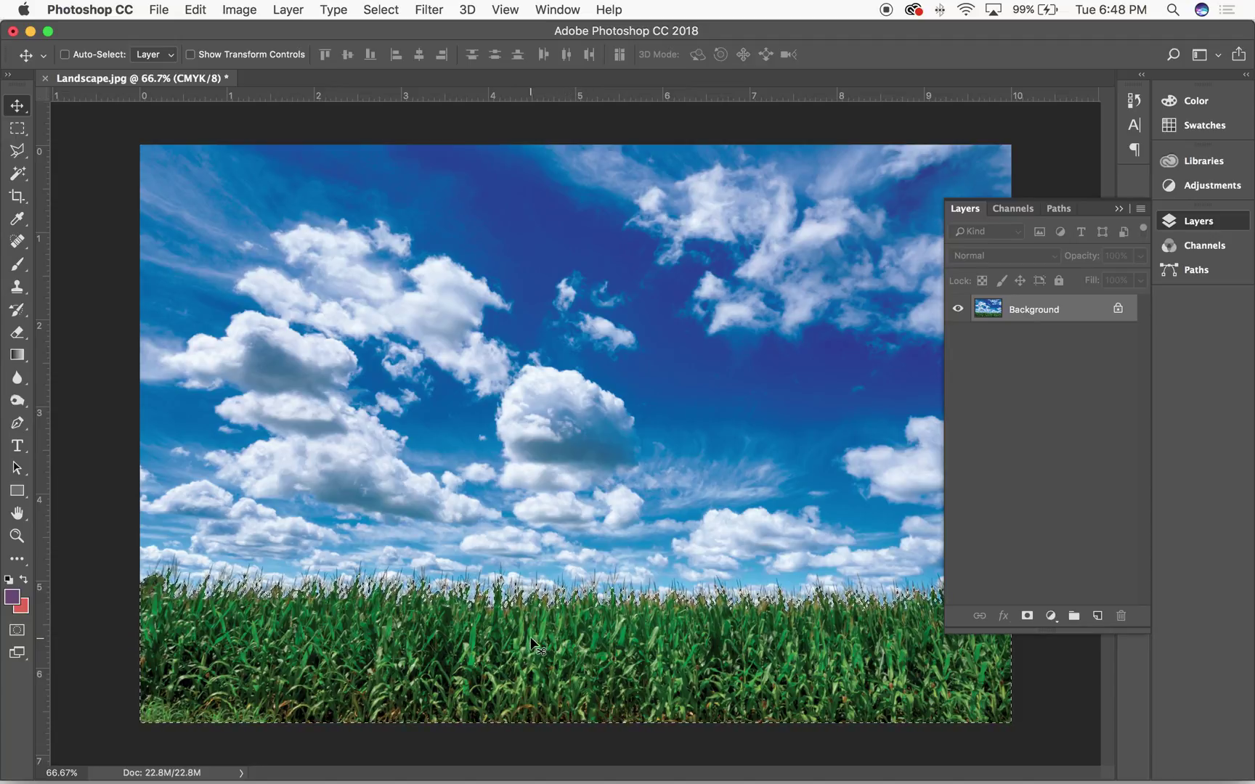
Step: Convert the locked Background into a regular layer, keeping the name Background
double_click(1053, 311)
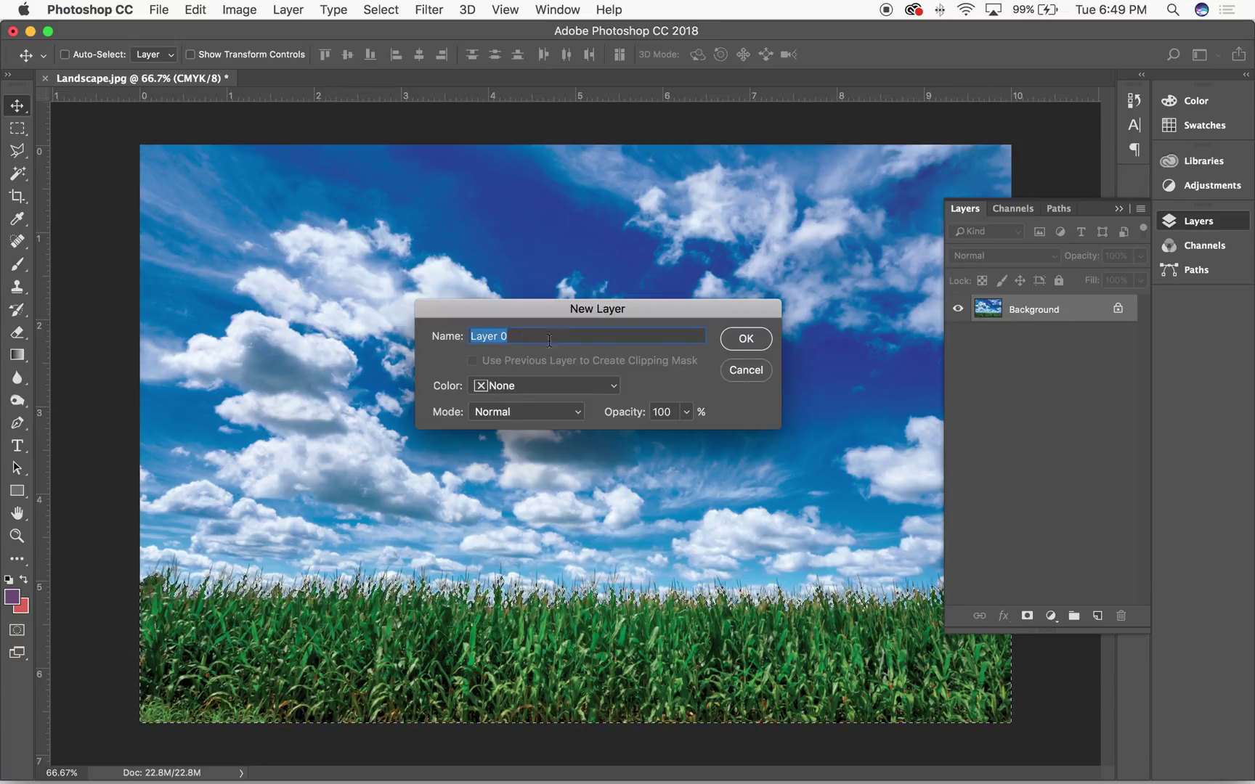
type("Background")
left_click(747, 340)
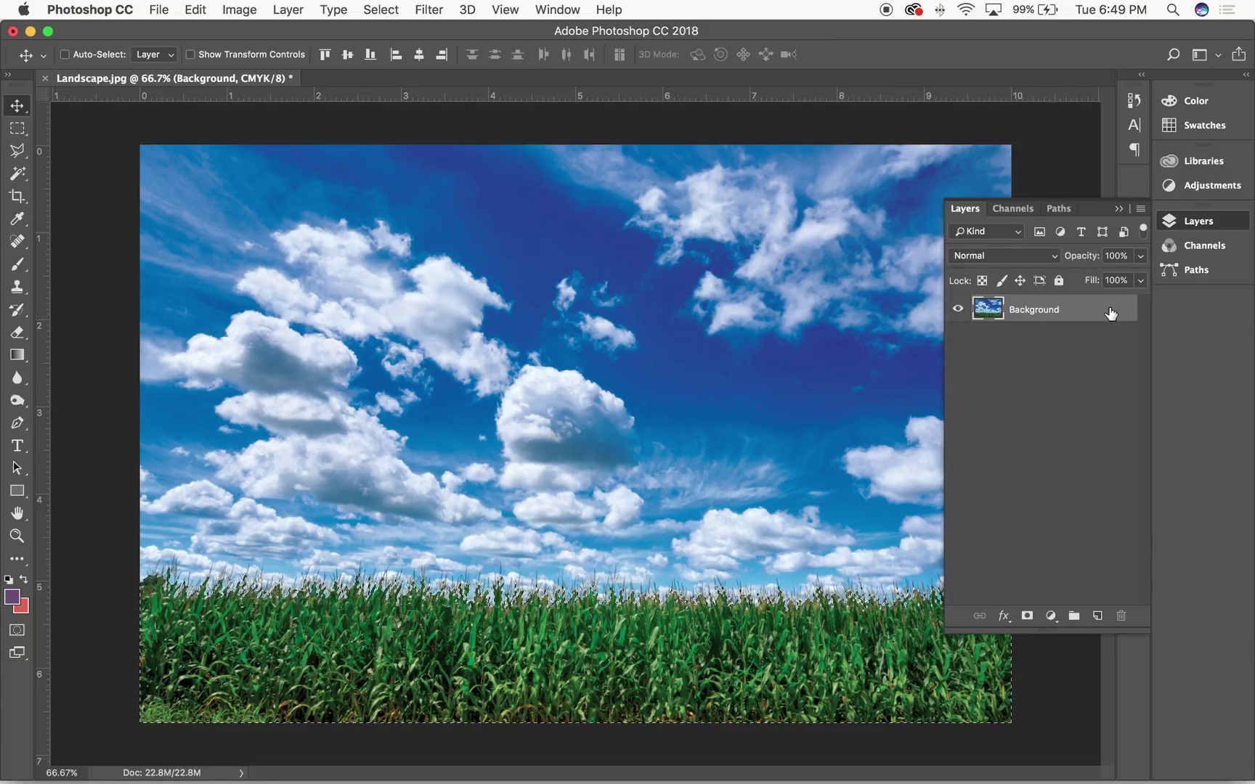
Step: Try deleting the selected corn from the unlocked layer, try moving it up into the sky, and undo both changes
key("Delete")
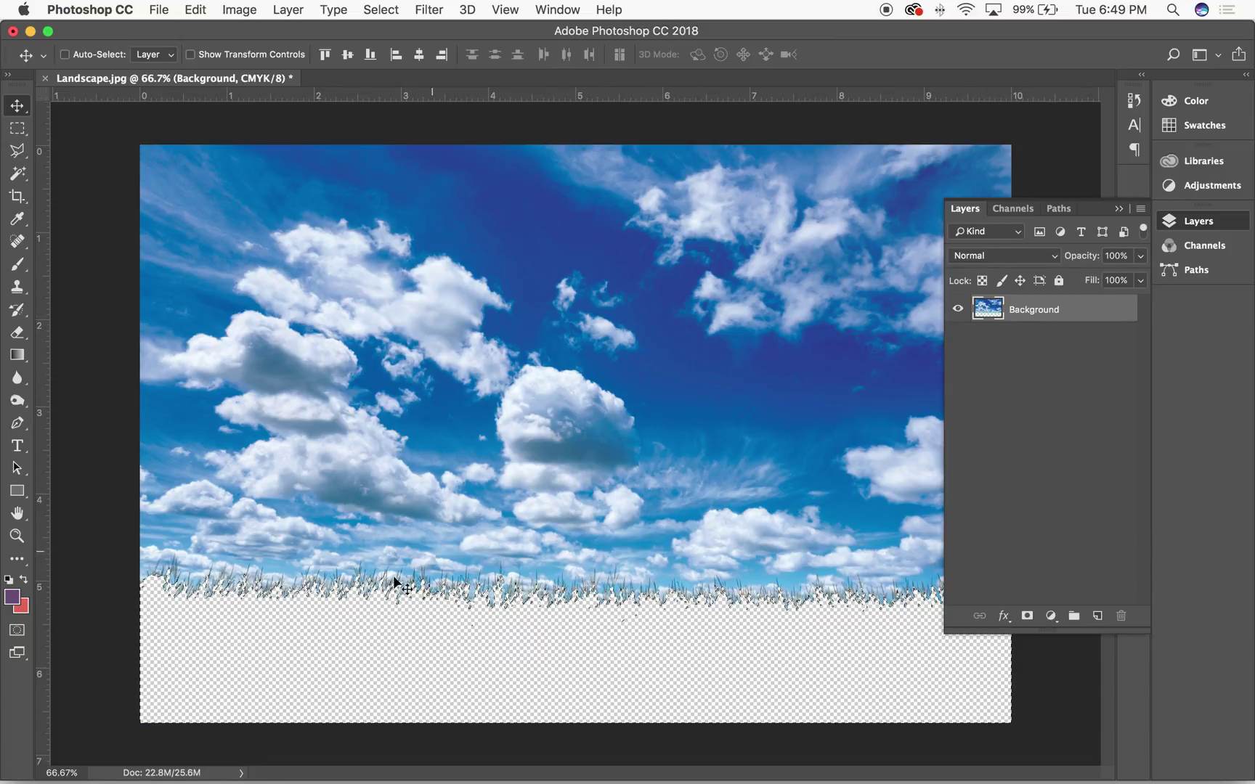
key("super+z")
left_click_drag(597, 662, 597, 354)
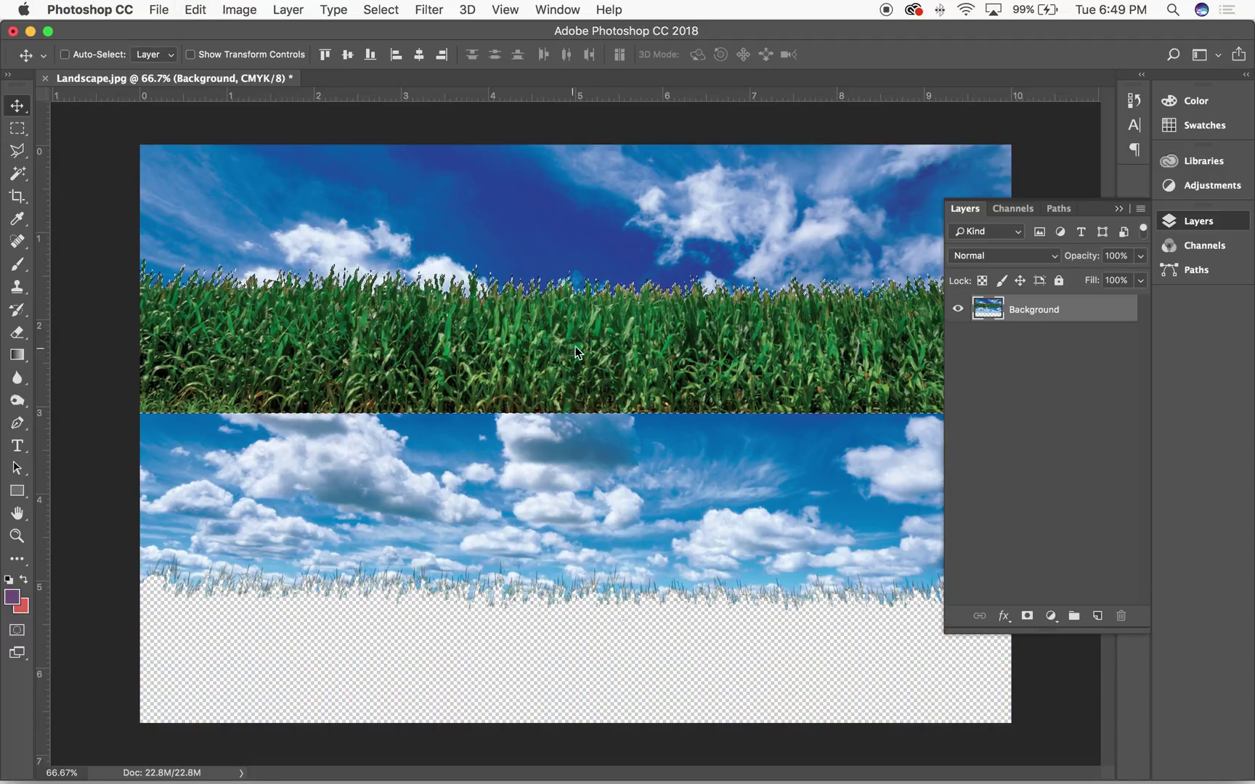
key("super+z")
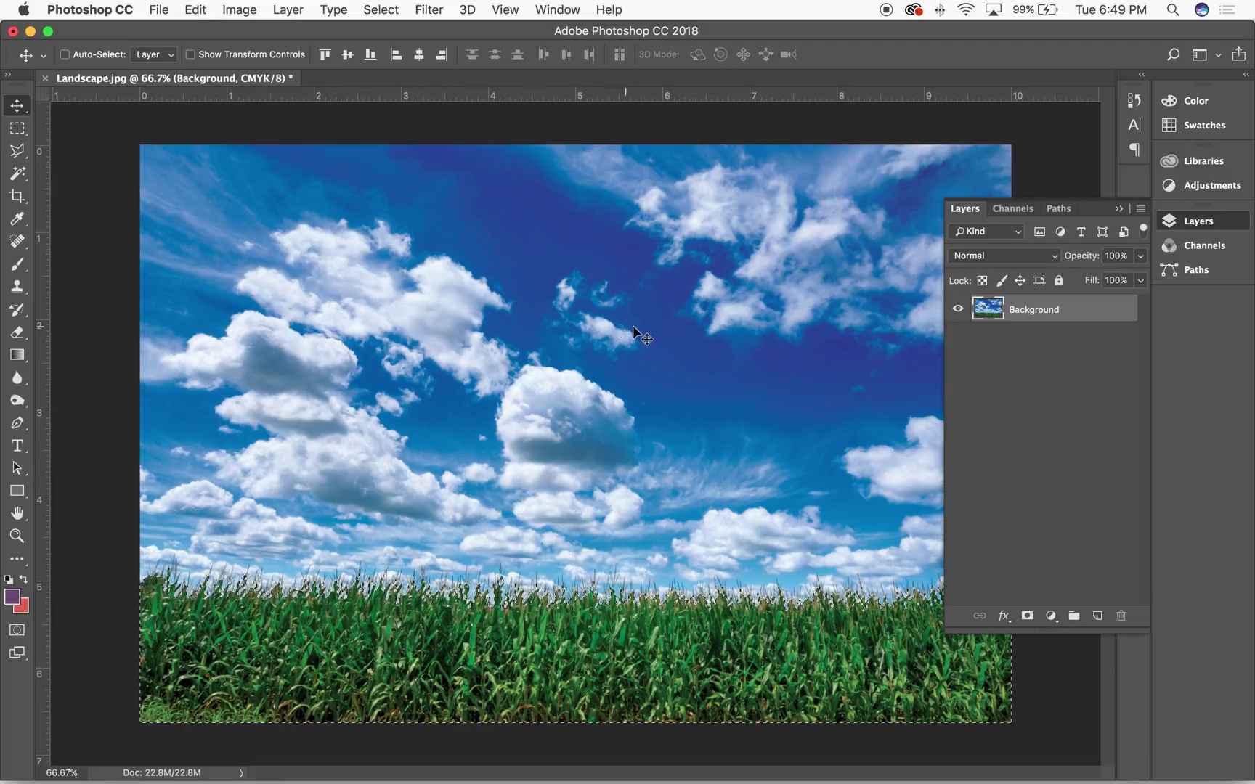
Step: Deselect the corn, collapse the layer list, and close Landscape.jpg without saving the changes
key("super+d")
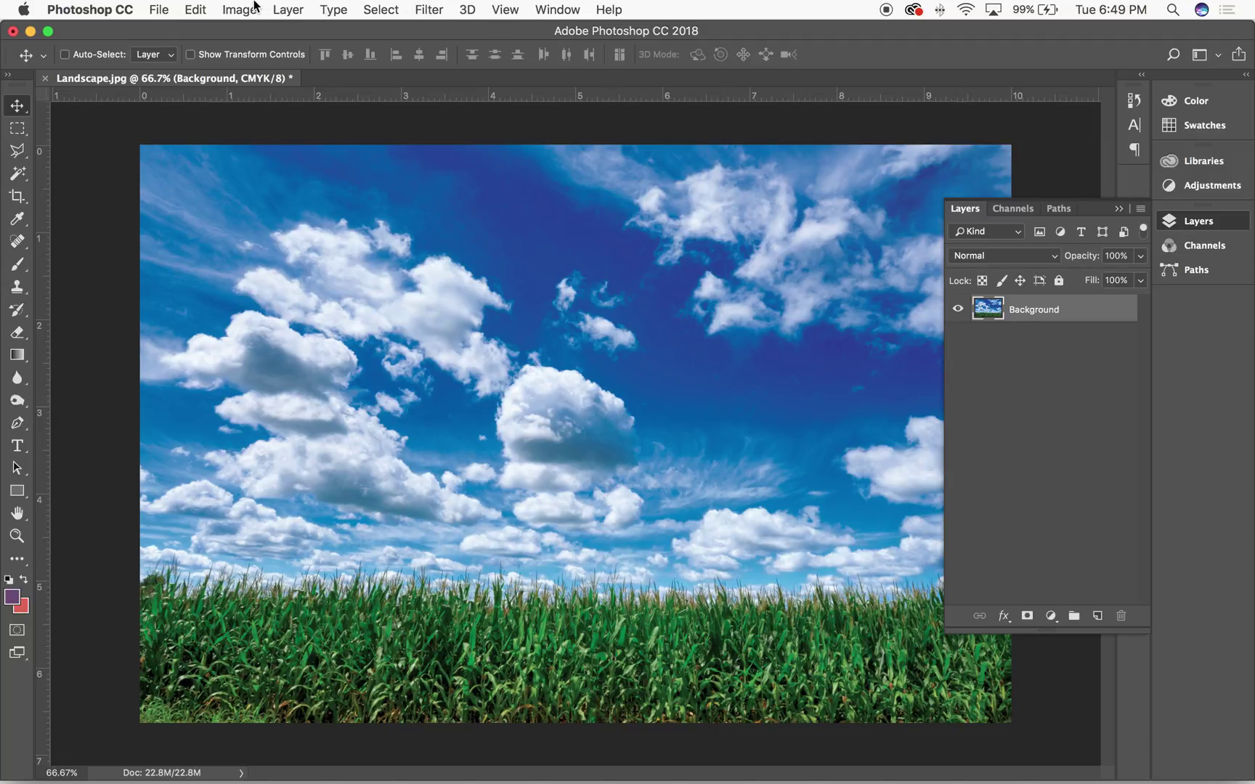
left_click(1120, 209)
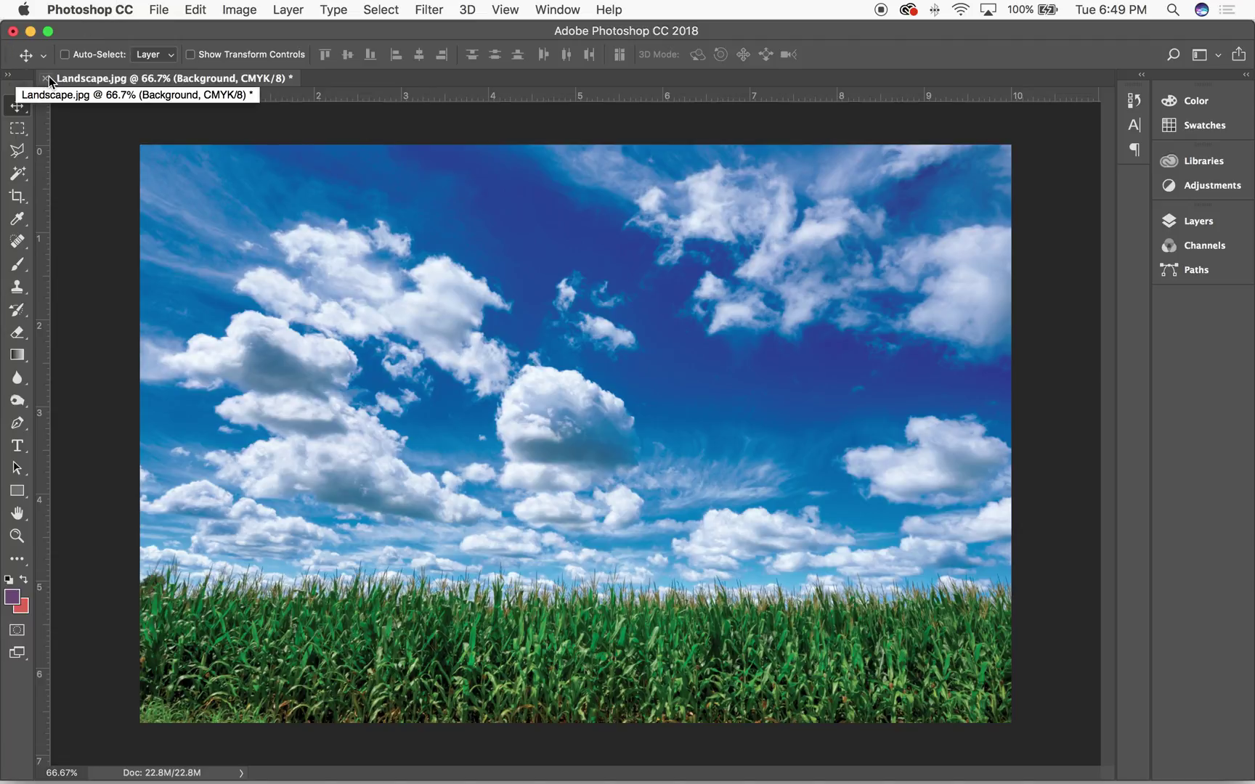
left_click(47, 78)
left_click(568, 284)
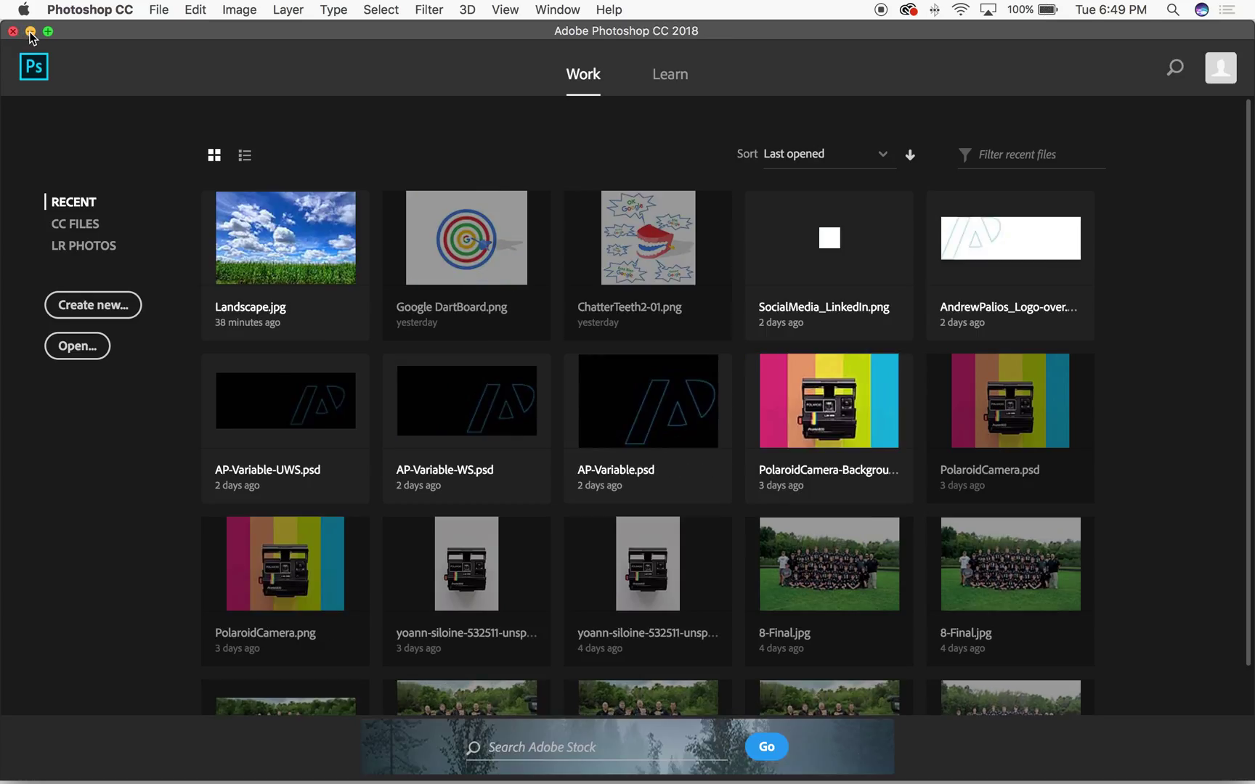
Step: Switch to Finder, open Cows.psd from the Photoshop Demo Assets folder in Photoshop, and collapse the list of actions
left_click(30, 32)
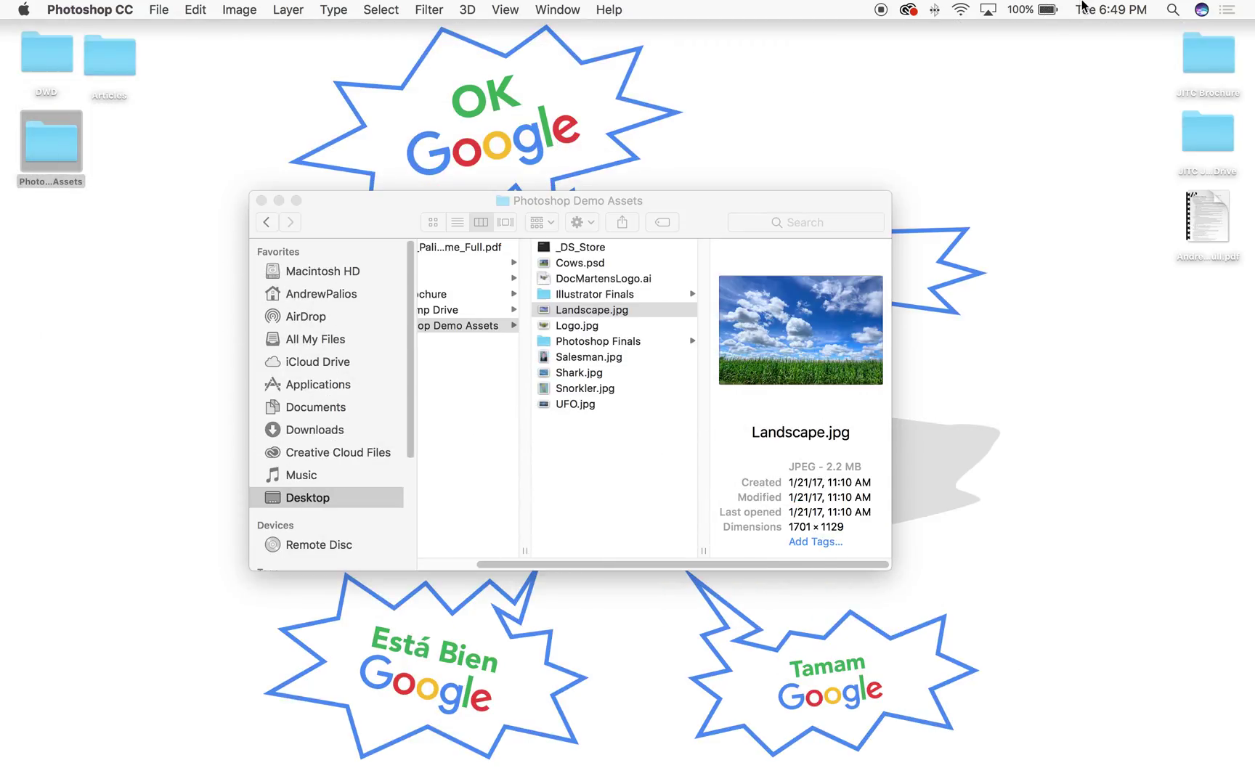
left_click(611, 359)
left_click(610, 359)
left_click(570, 390)
left_click(565, 264)
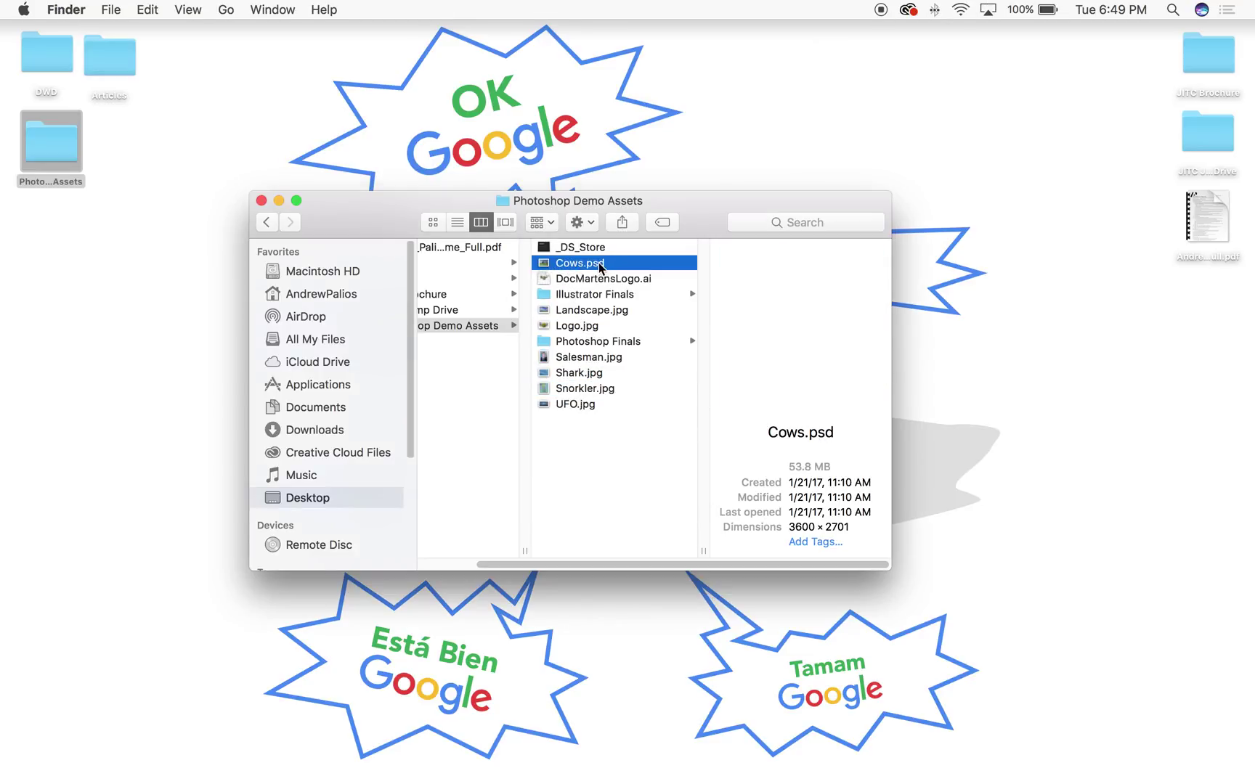
left_click_drag(590, 266, 385, 774)
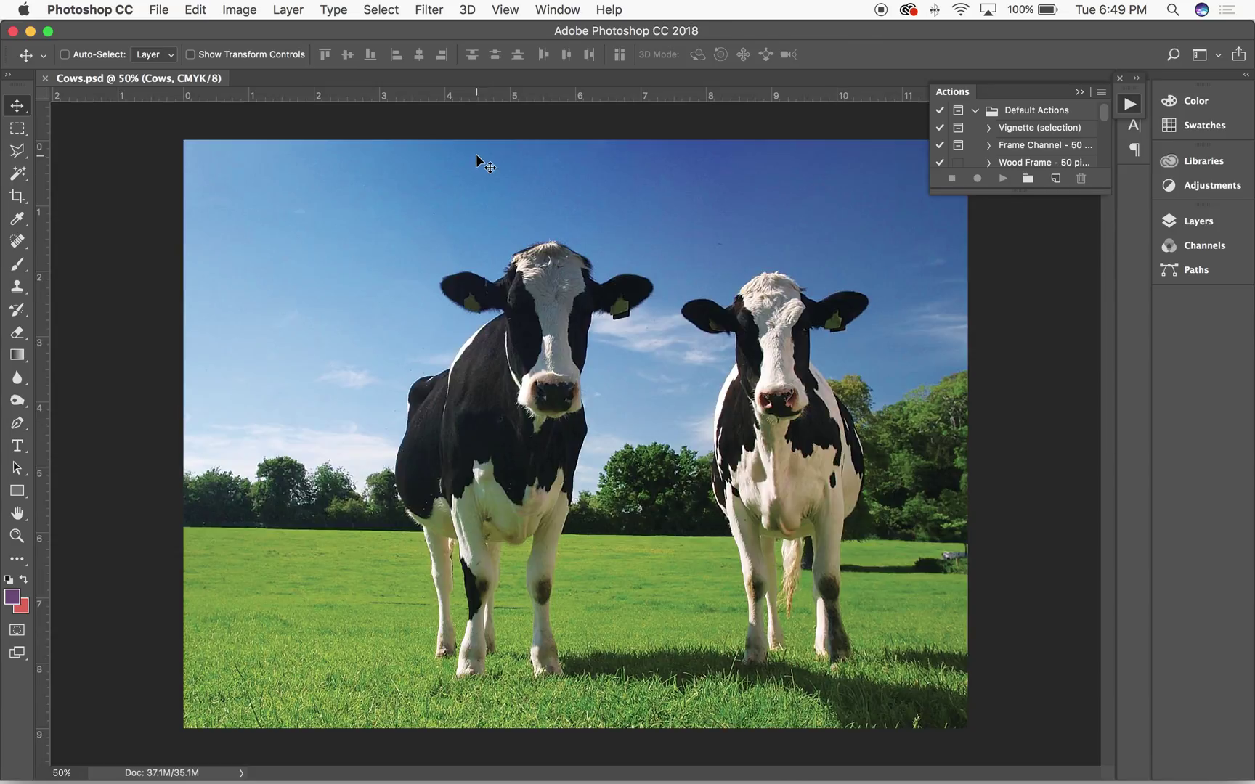
left_click(1080, 92)
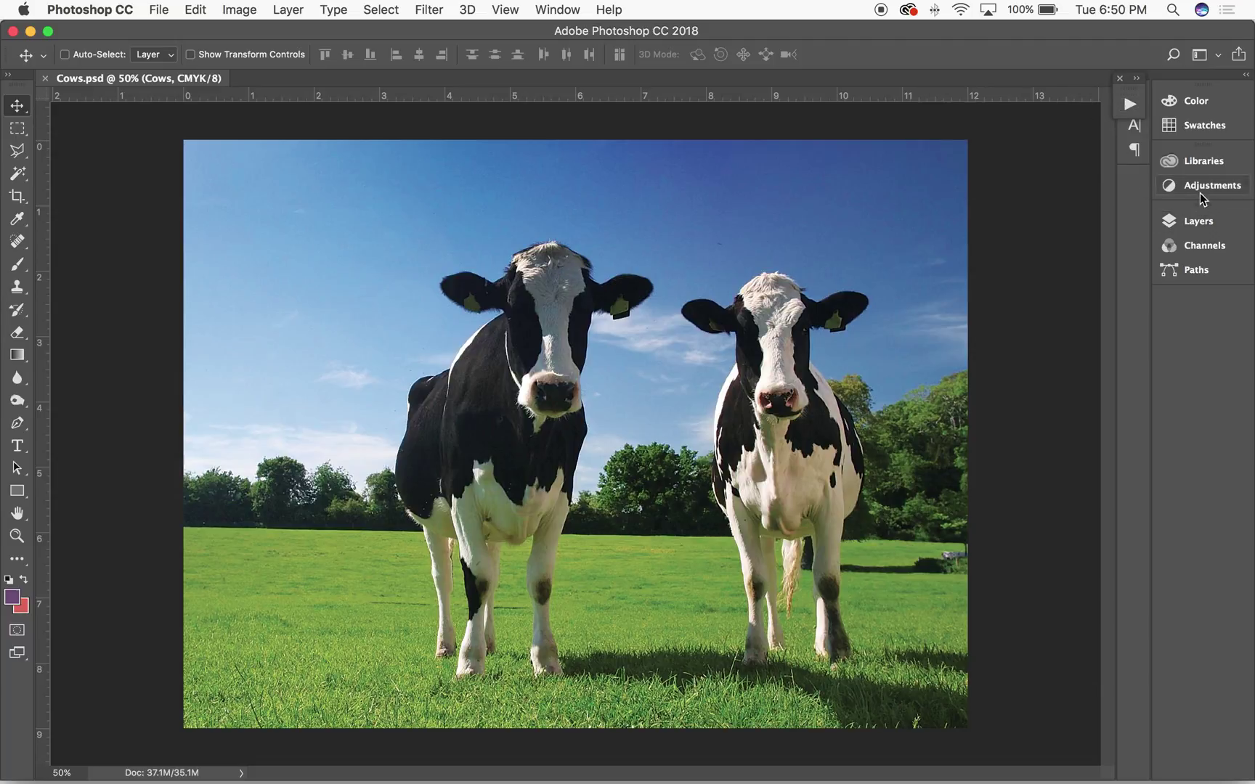
Step: Check the layers, color mode and image size of Cows.psd, keeping its existing dimensions and resolution
left_click(1198, 221)
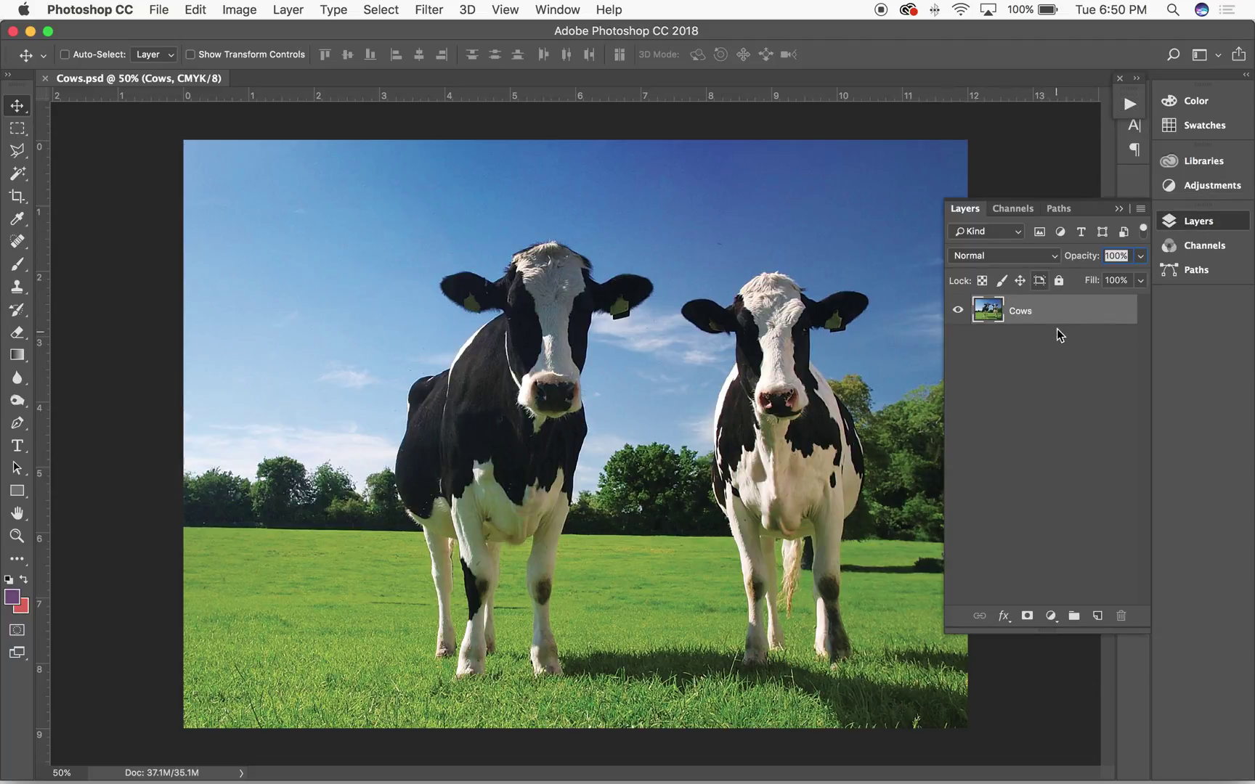
left_click(1119, 209)
left_click(257, 11)
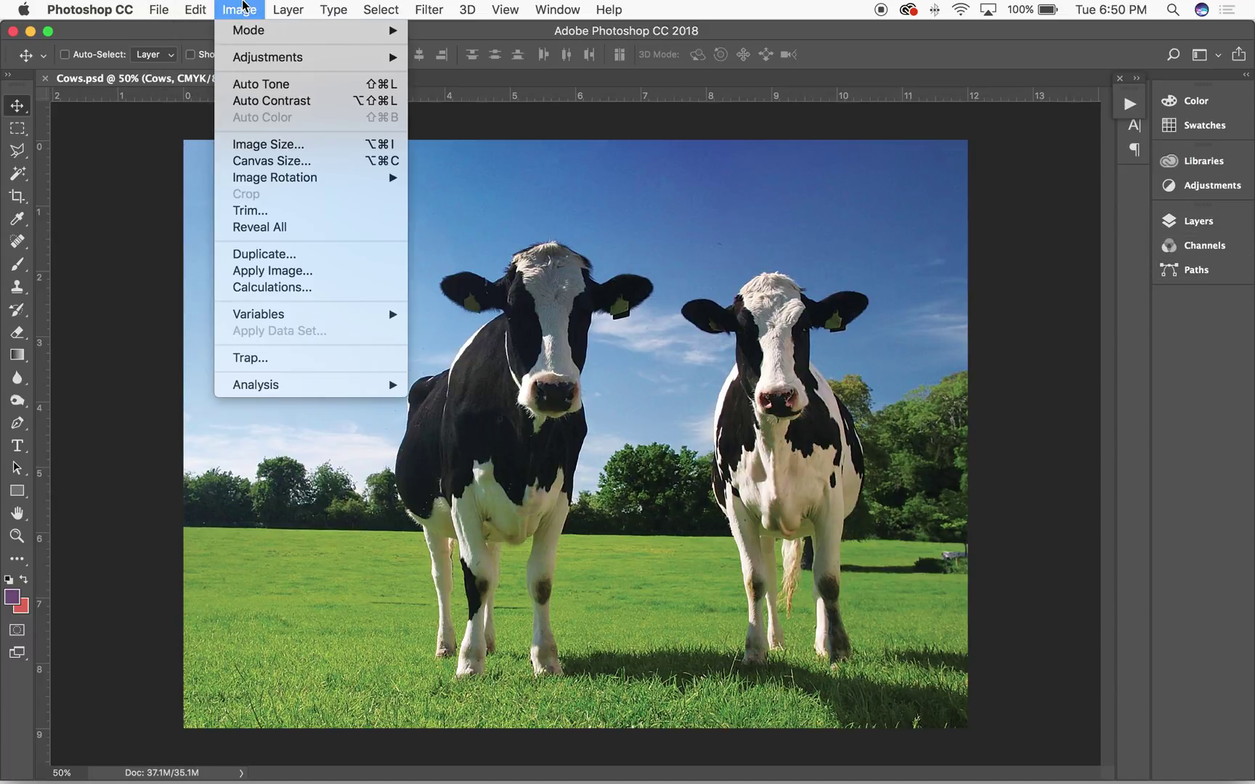
mouse_move(258, 34)
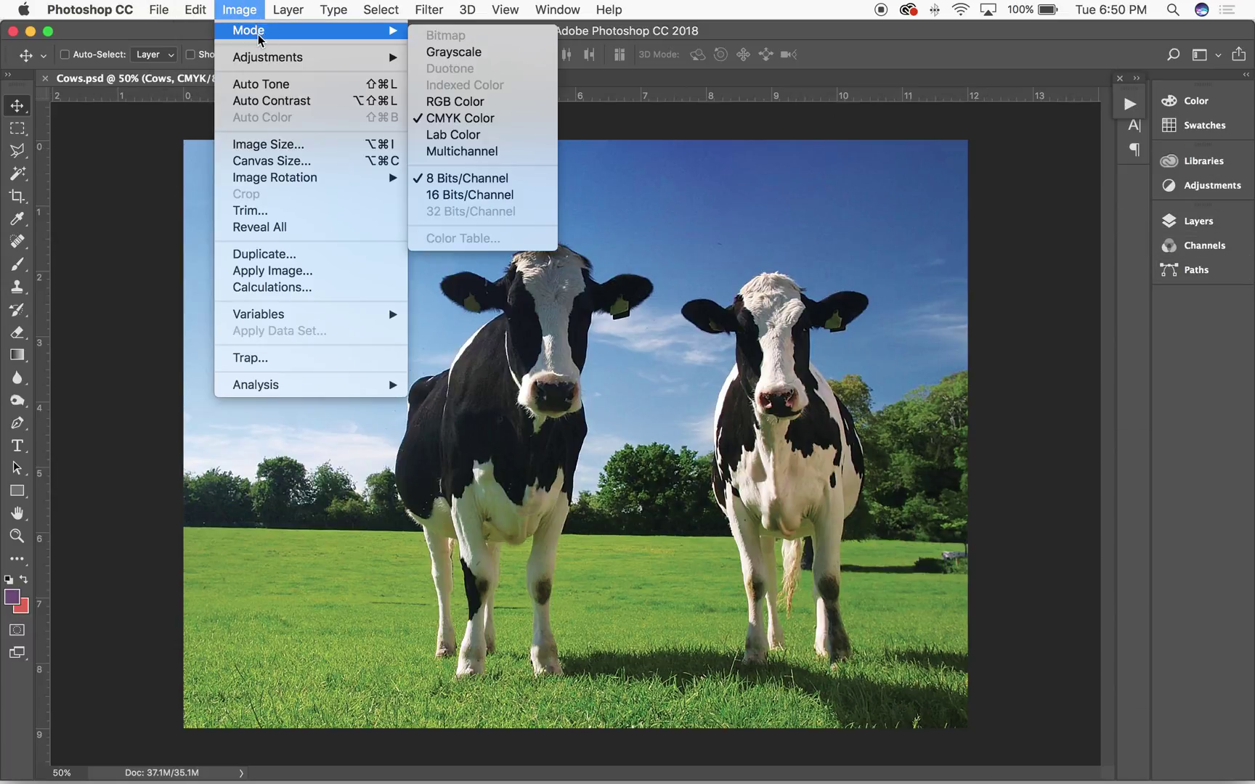
left_click(259, 146)
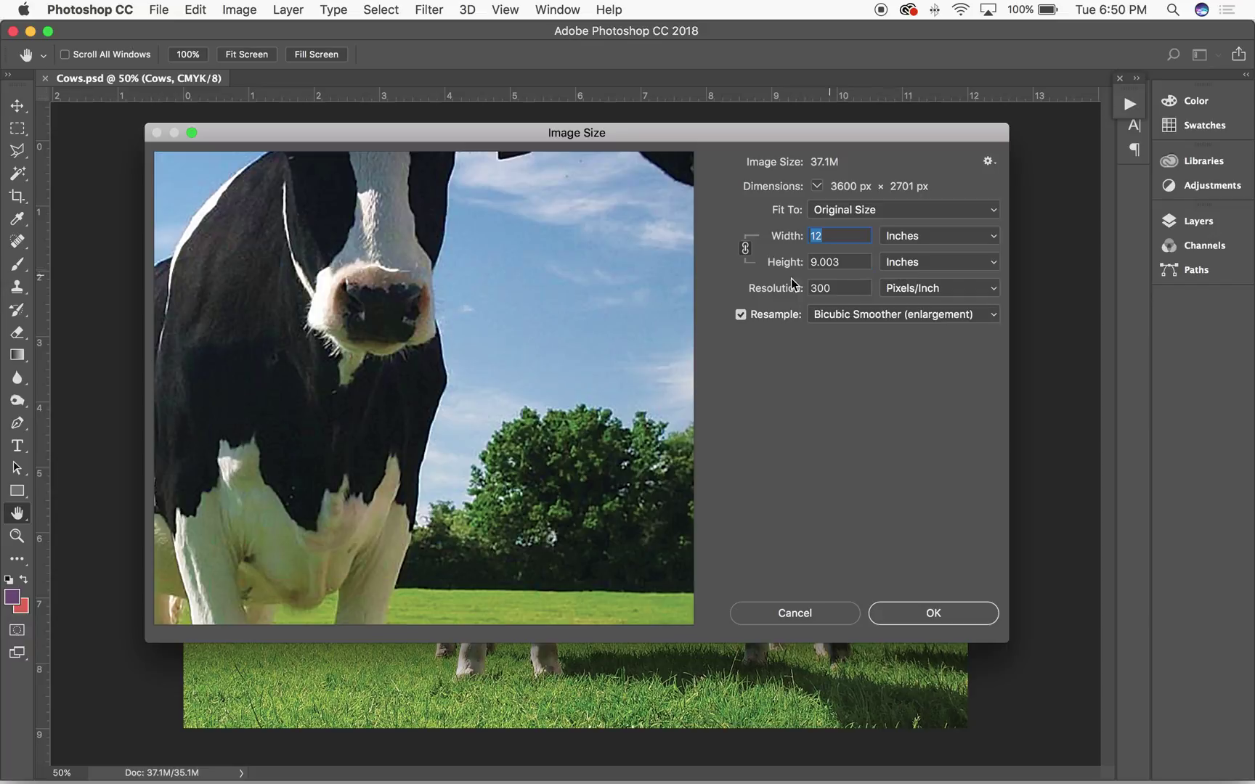
left_click(912, 614)
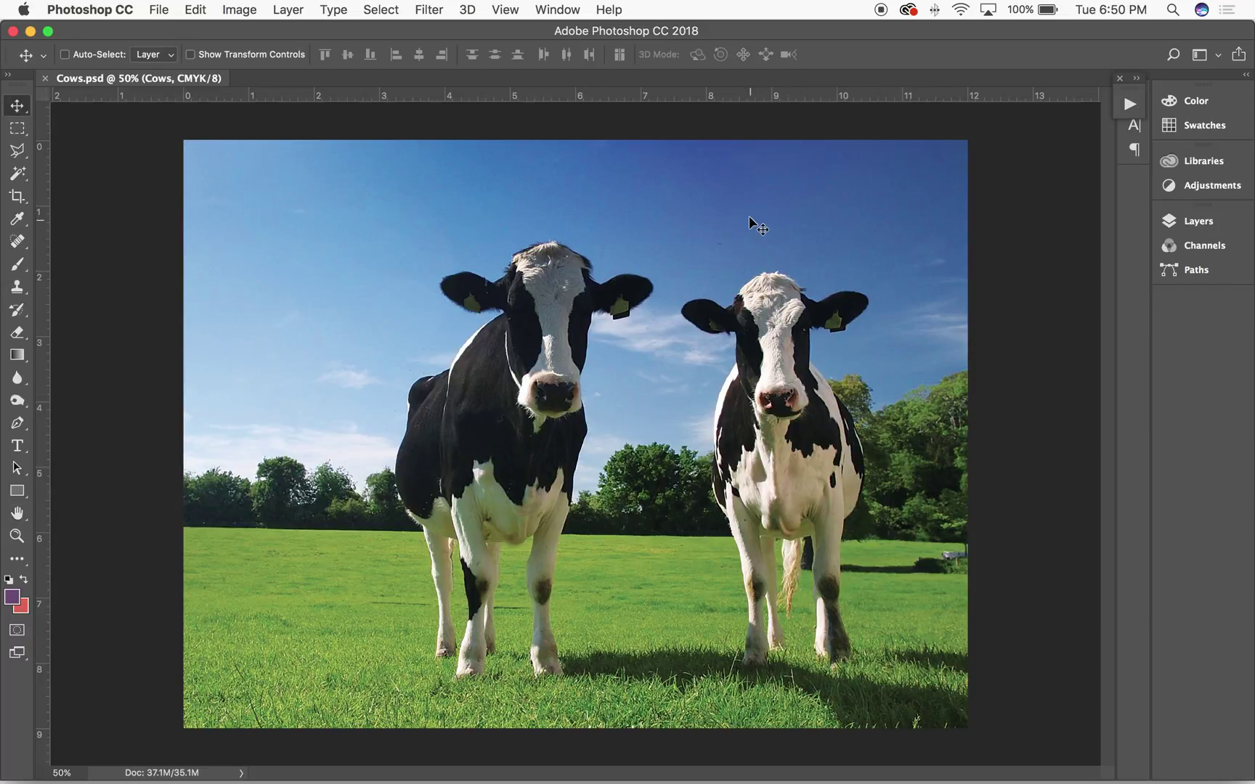
Step: Examine the cows, trees and sky up close at up to 200% zoom, and return to the whole photo at 50%
key("super+plus")
key("super+plus")
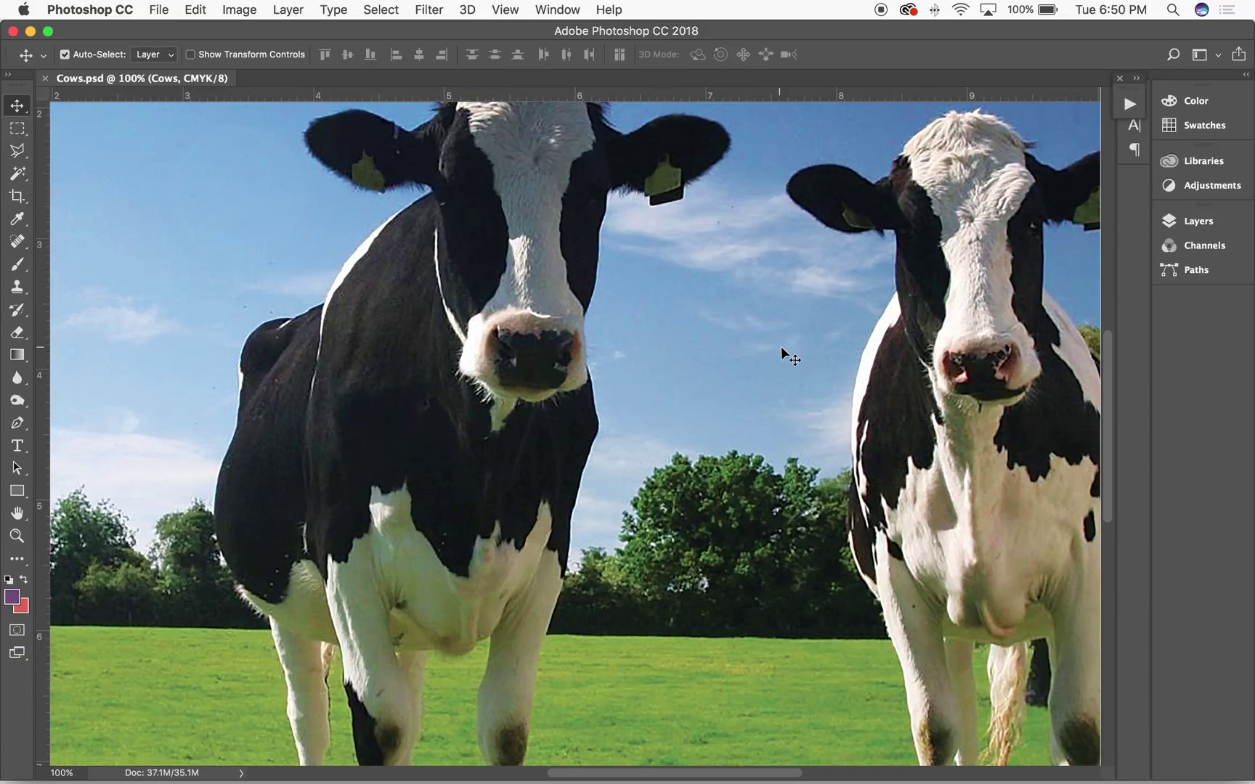
key("super+plus")
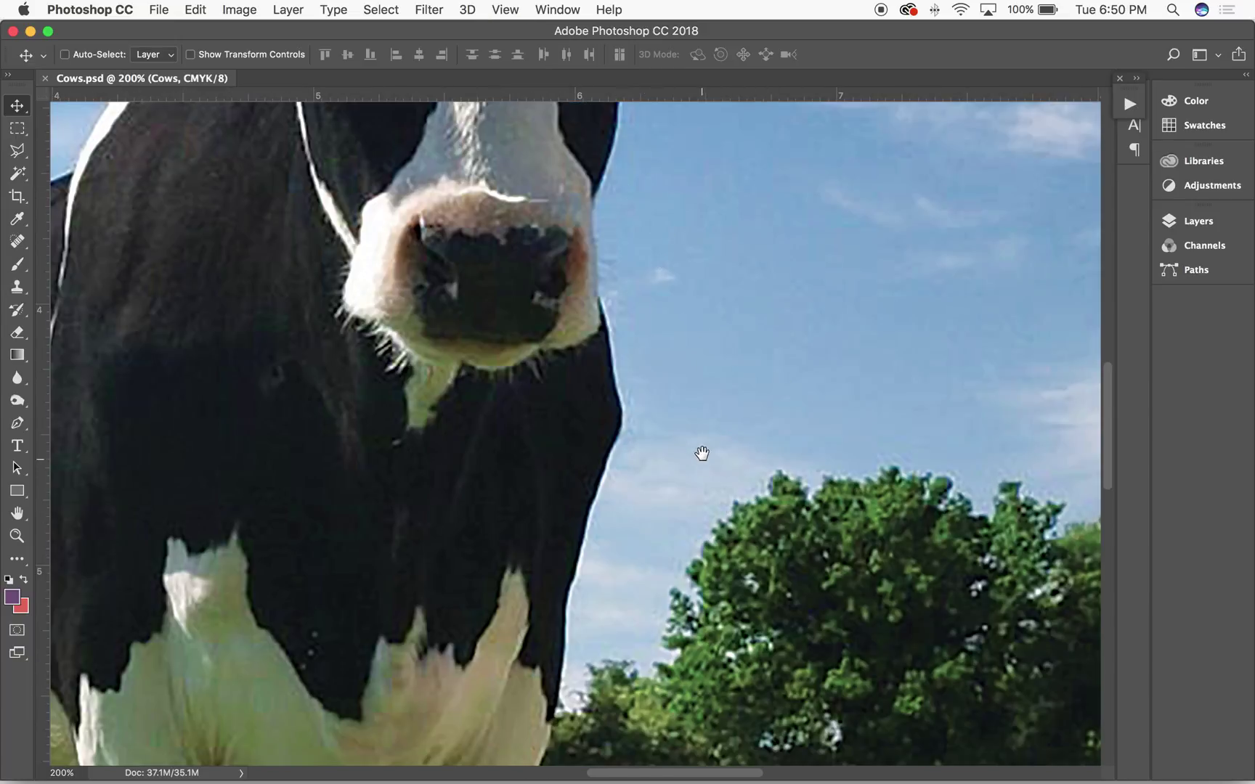
left_click_drag(702, 453, 700, 336)
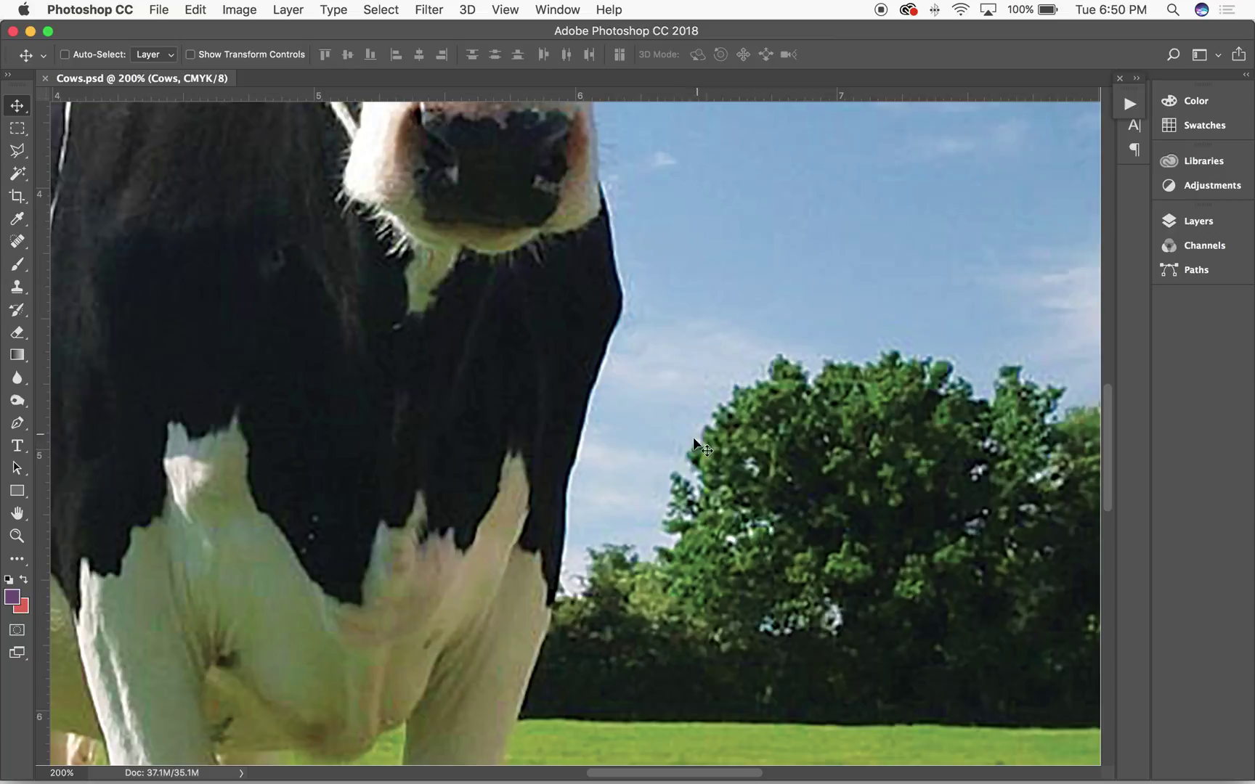
scroll(709, 366, "right", 3)
scroll(709, 366, "up", 2)
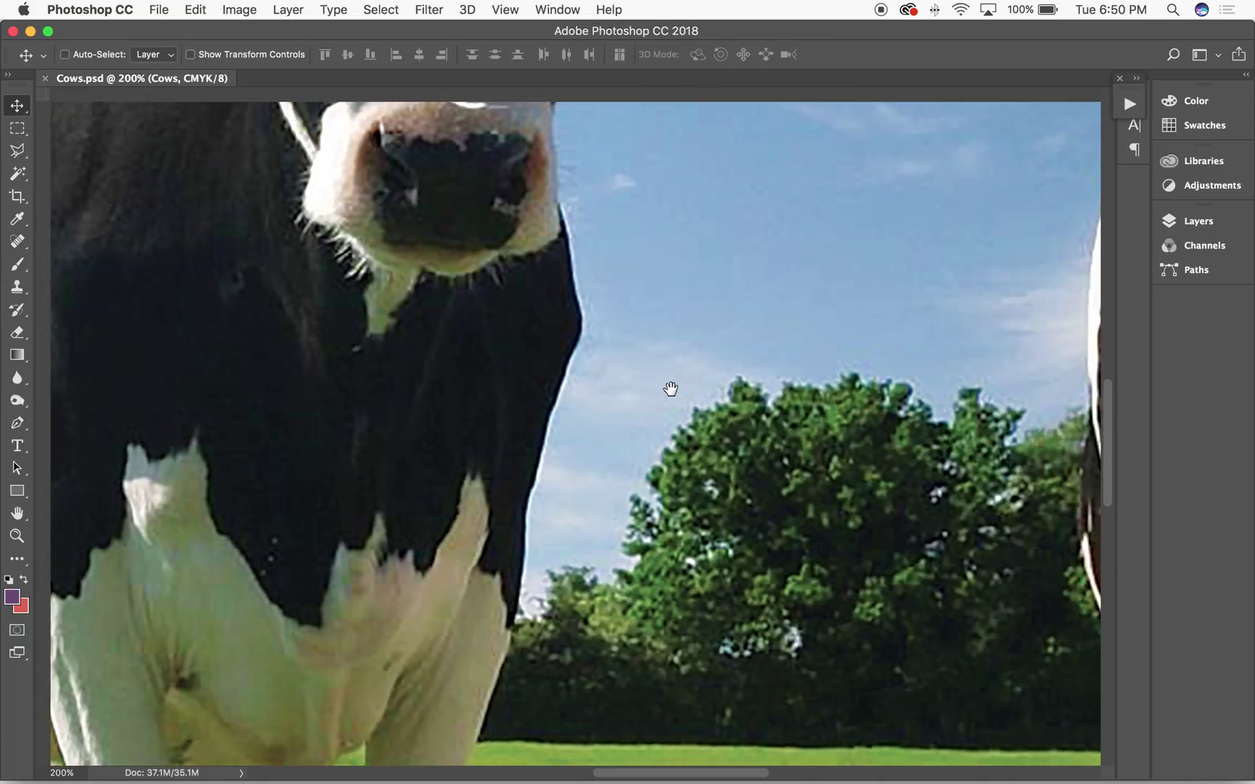
key("super+minus")
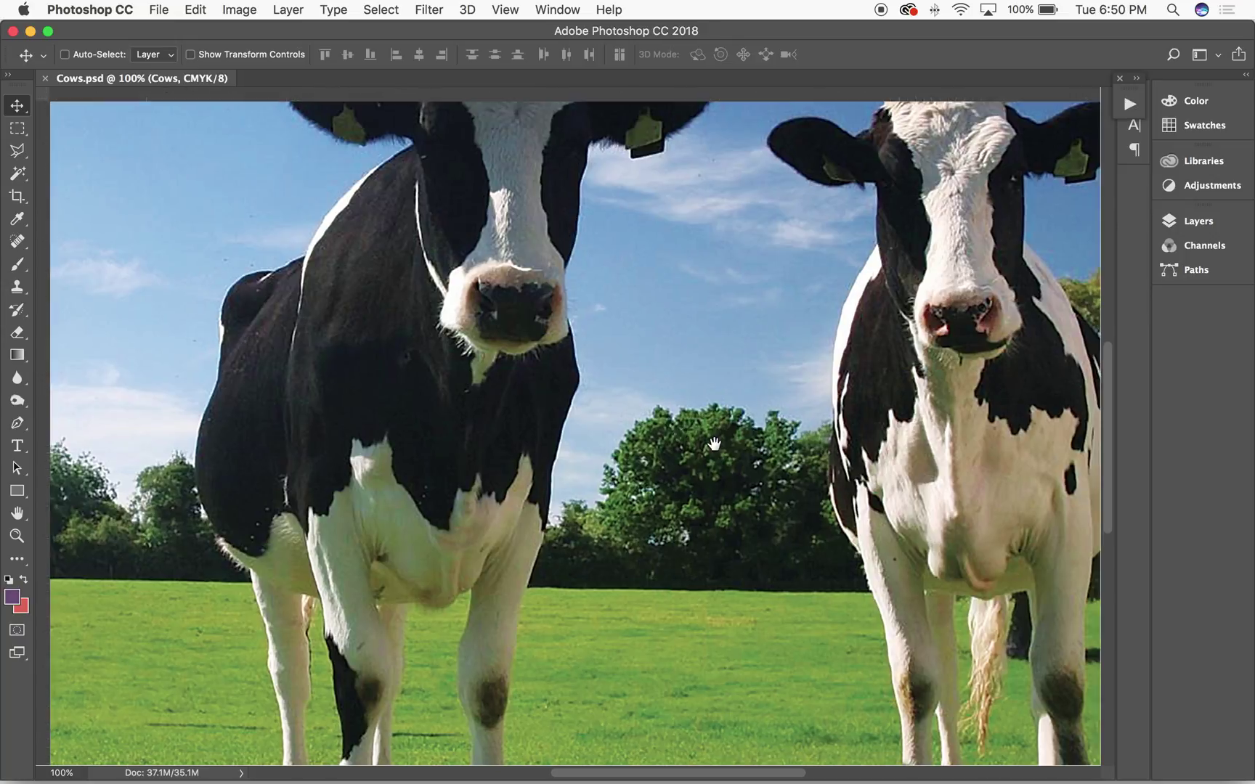
scroll(709, 439, "left", 10)
scroll(708, 439, "up", 3)
key("super+minus")
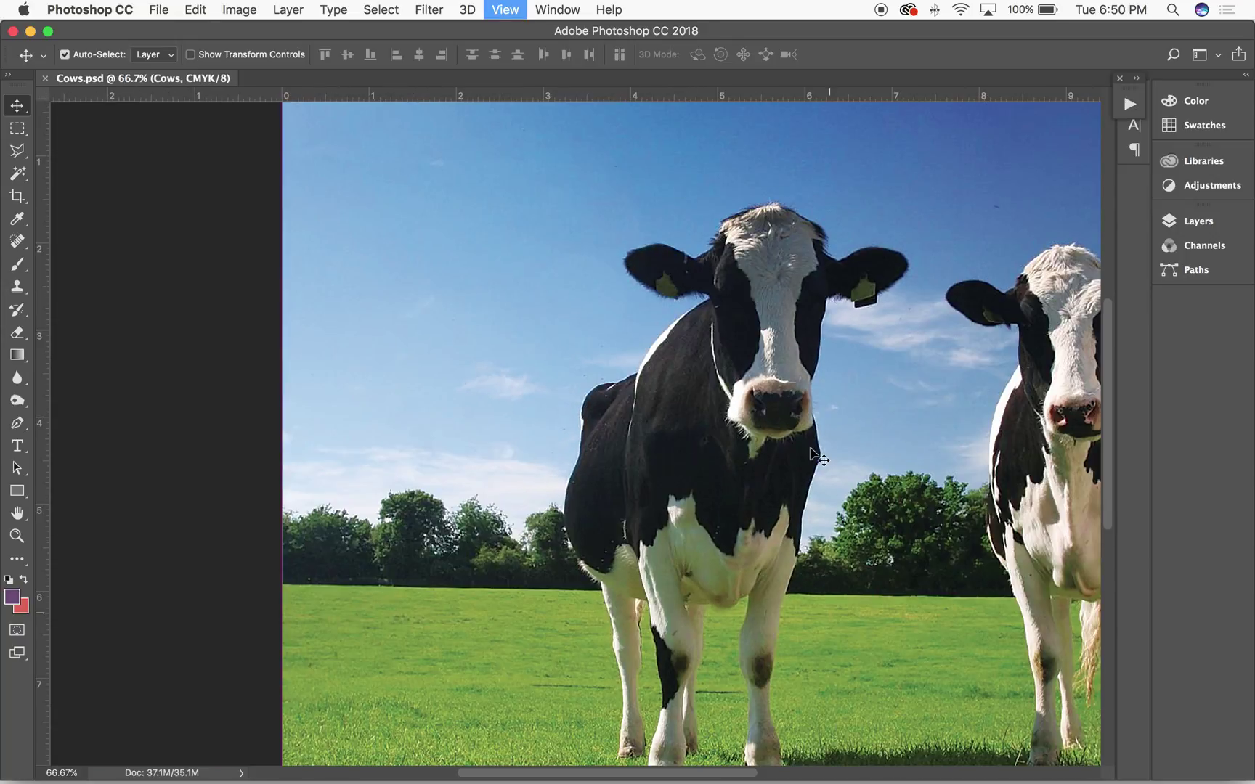
scroll(599, 356, "right", 5)
scroll(599, 356, "down", 2)
key("super+minus")
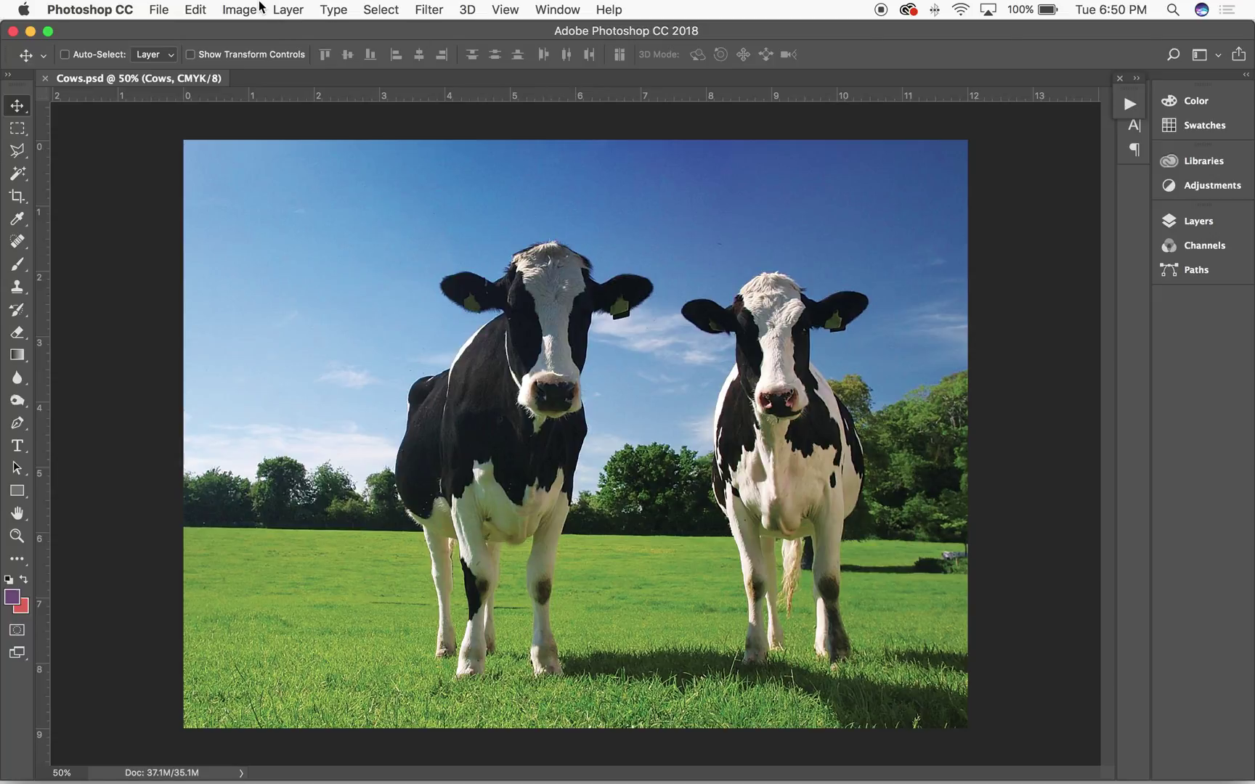
Step: Start a Levels adjustment on the Cows layer with input levels of 34 for shadows, 0.96 for midtones and 231 for highlights
left_click(230, 6)
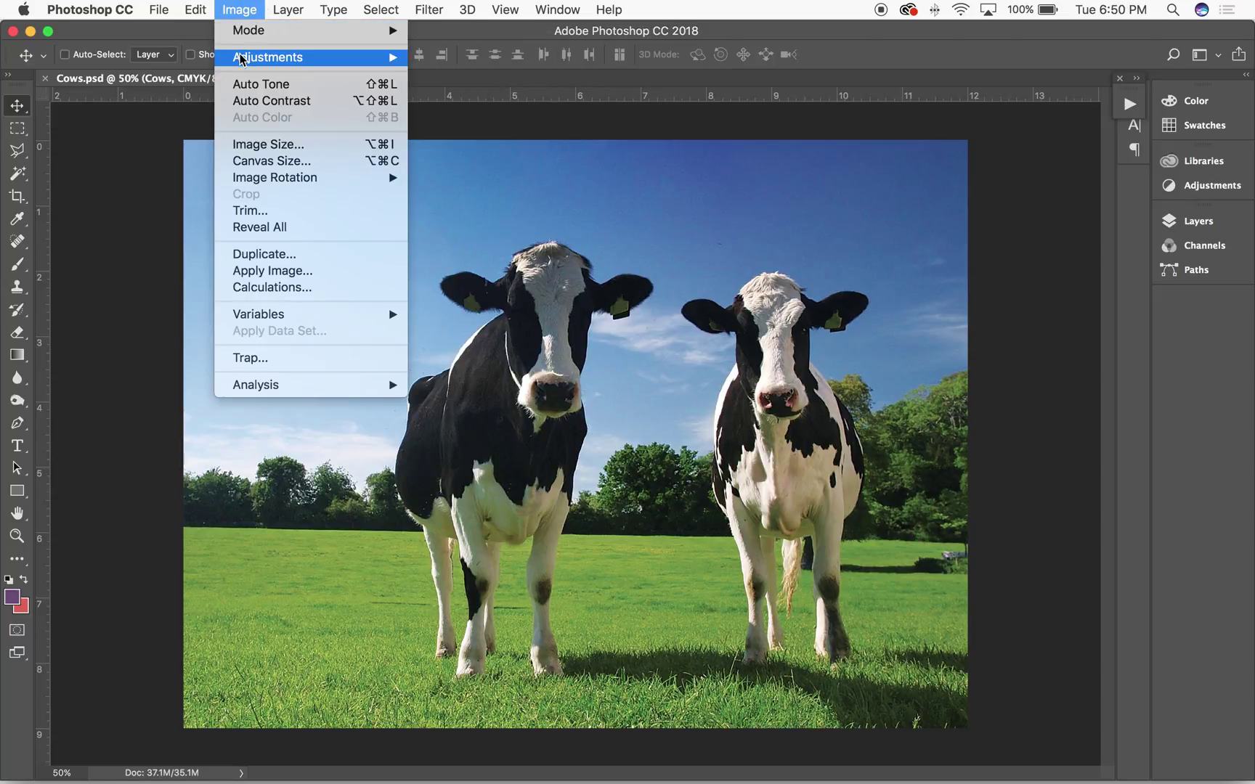
mouse_move(238, 60)
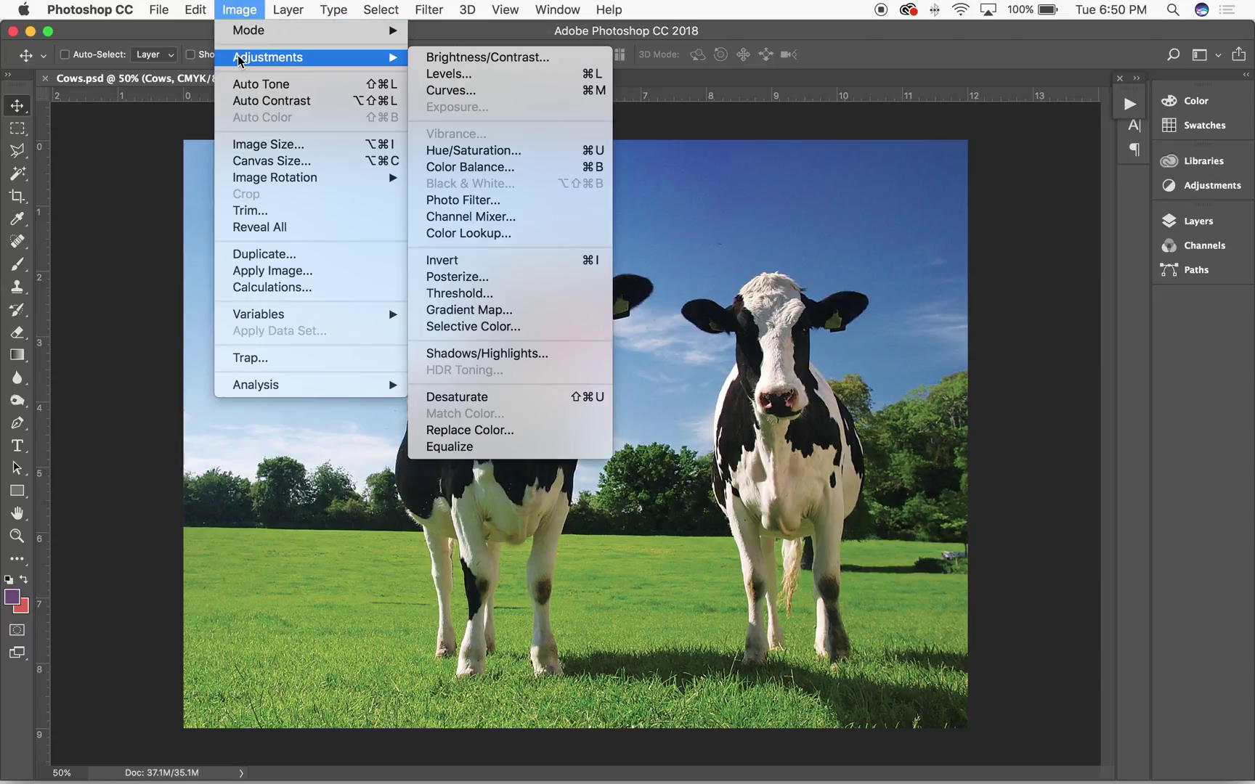
left_click(449, 74)
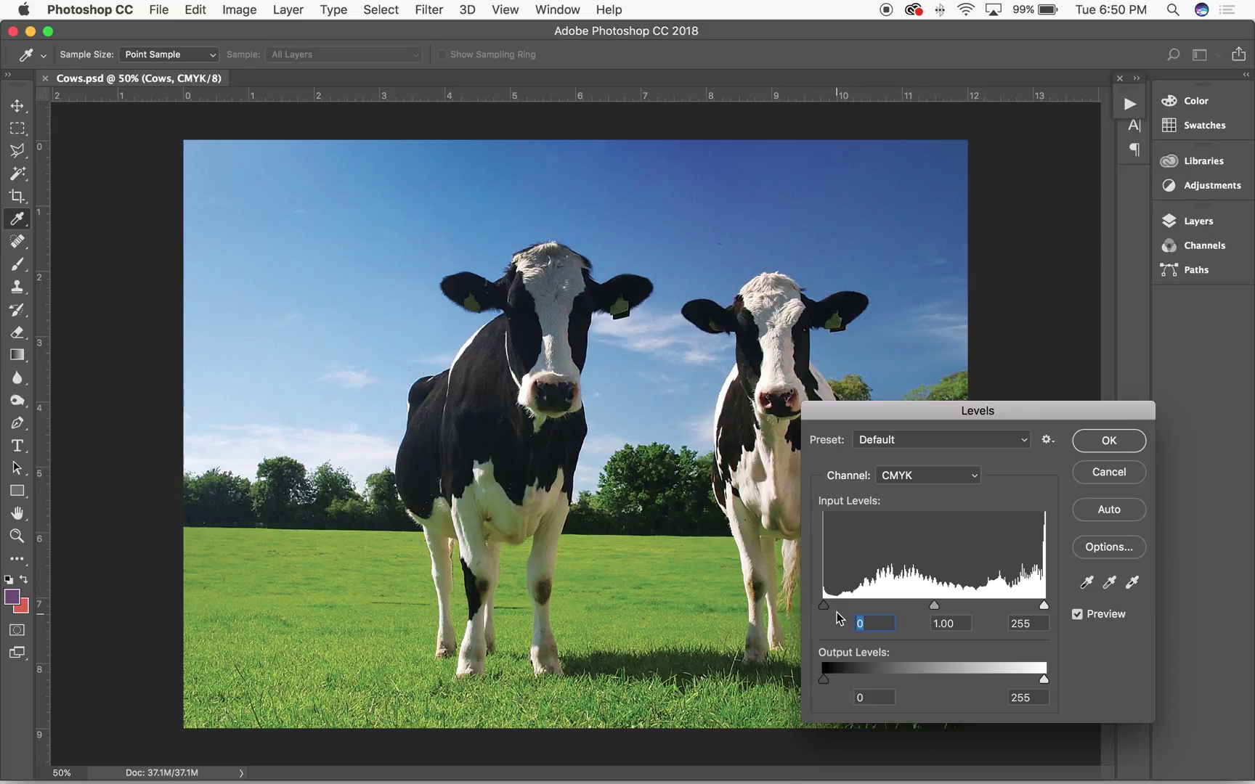
left_click_drag(823, 606, 854, 610)
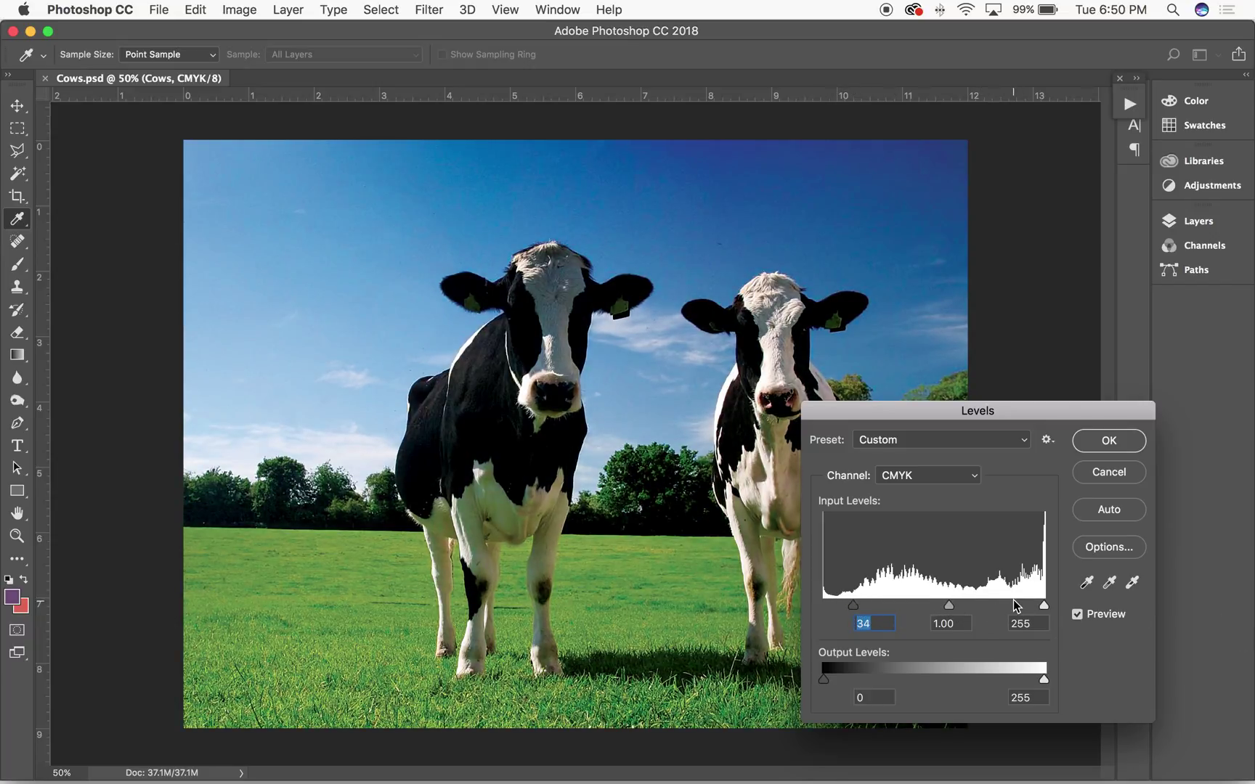
left_click_drag(1043, 606, 1023, 601)
mouse_move(939, 607)
left_mouse_down()
mouse_move(926, 606)
mouse_move(942, 607)
left_mouse_up()
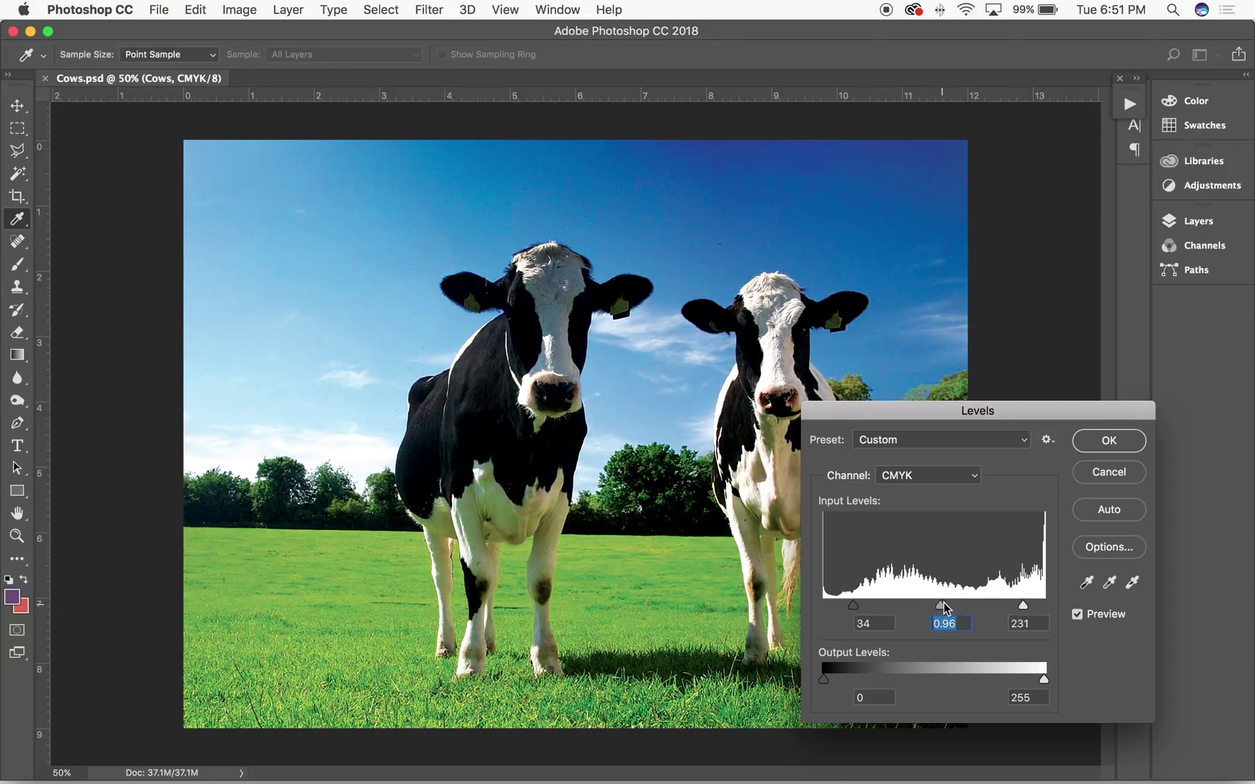
Step: Refine the Levels input values to 54 for shadows, 1.38 for midtones and 237 for highlights
mouse_move(1021, 606)
left_mouse_down()
mouse_move(1042, 607)
mouse_move(1027, 606)
left_mouse_up()
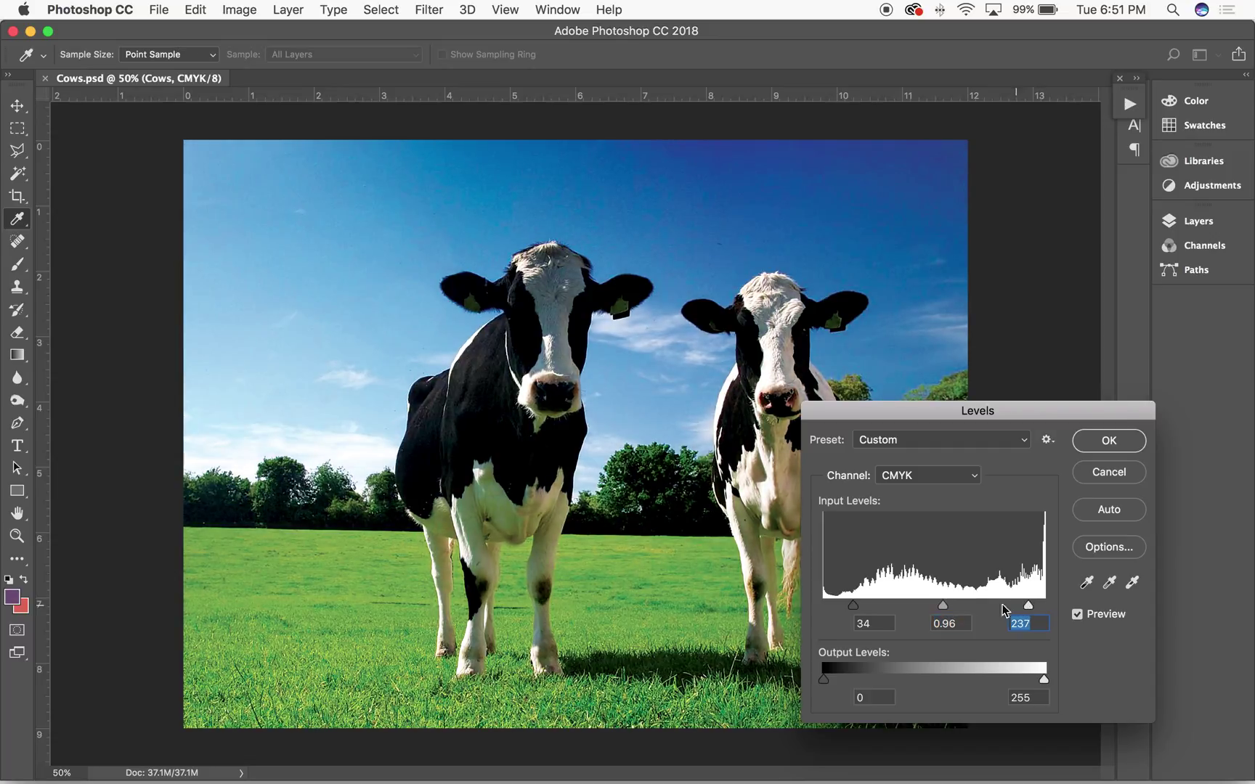
left_click_drag(853, 607, 851, 607)
mouse_move(941, 605)
left_mouse_down()
mouse_move(923, 607)
mouse_move(991, 607)
mouse_move(925, 607)
left_mouse_up()
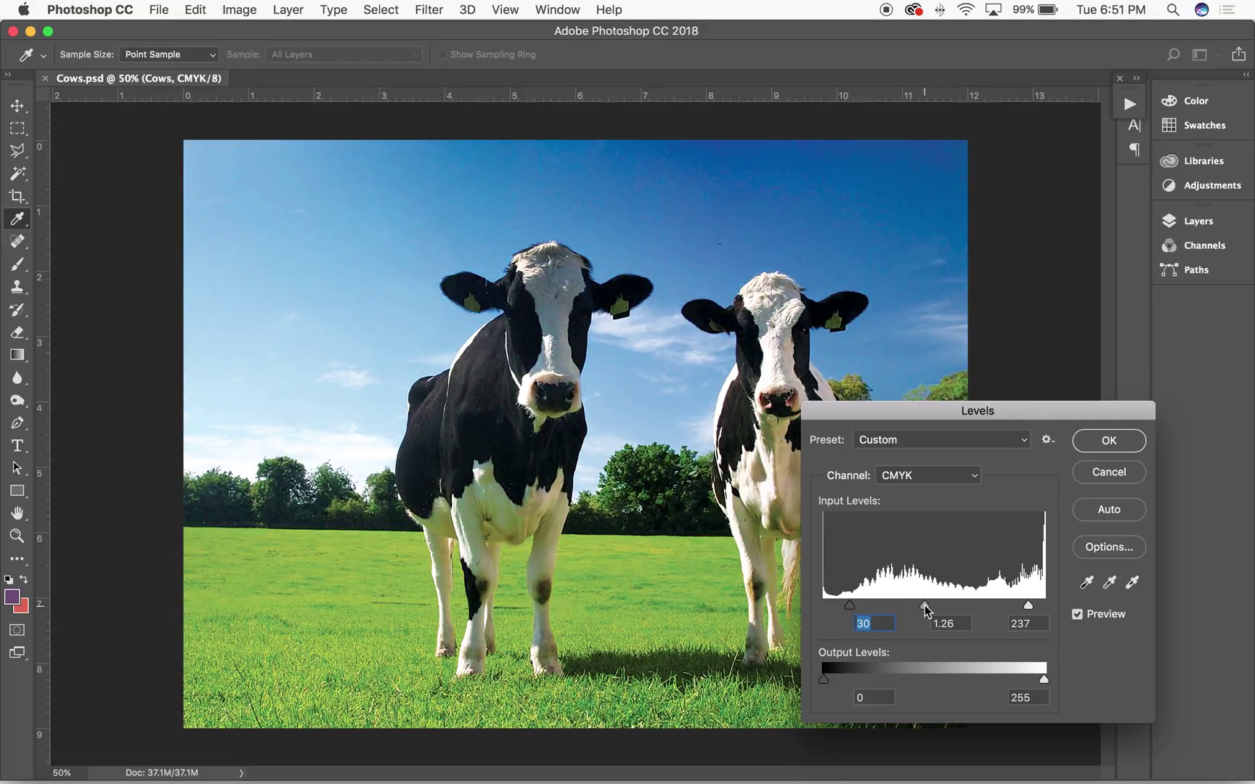
left_click_drag(924, 610, 920, 606)
left_click_drag(852, 609, 870, 608)
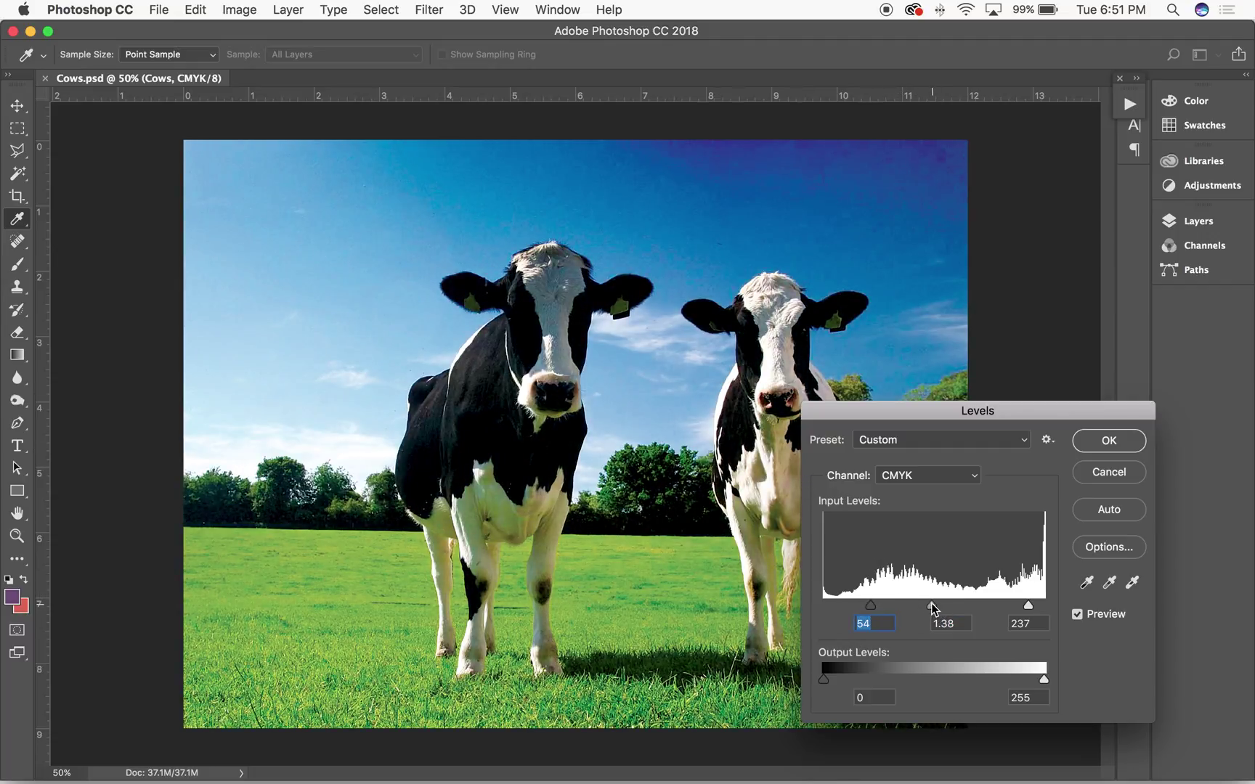
left_click_drag(932, 605, 931, 604)
Step: Compare the cow photo with and without the Levels preview, and apply the adjustment
left_click(1077, 615)
left_click(1078, 614)
left_click(1079, 615)
left_click(1081, 615)
left_click(1079, 614)
left_click(1079, 614)
left_click(1137, 437)
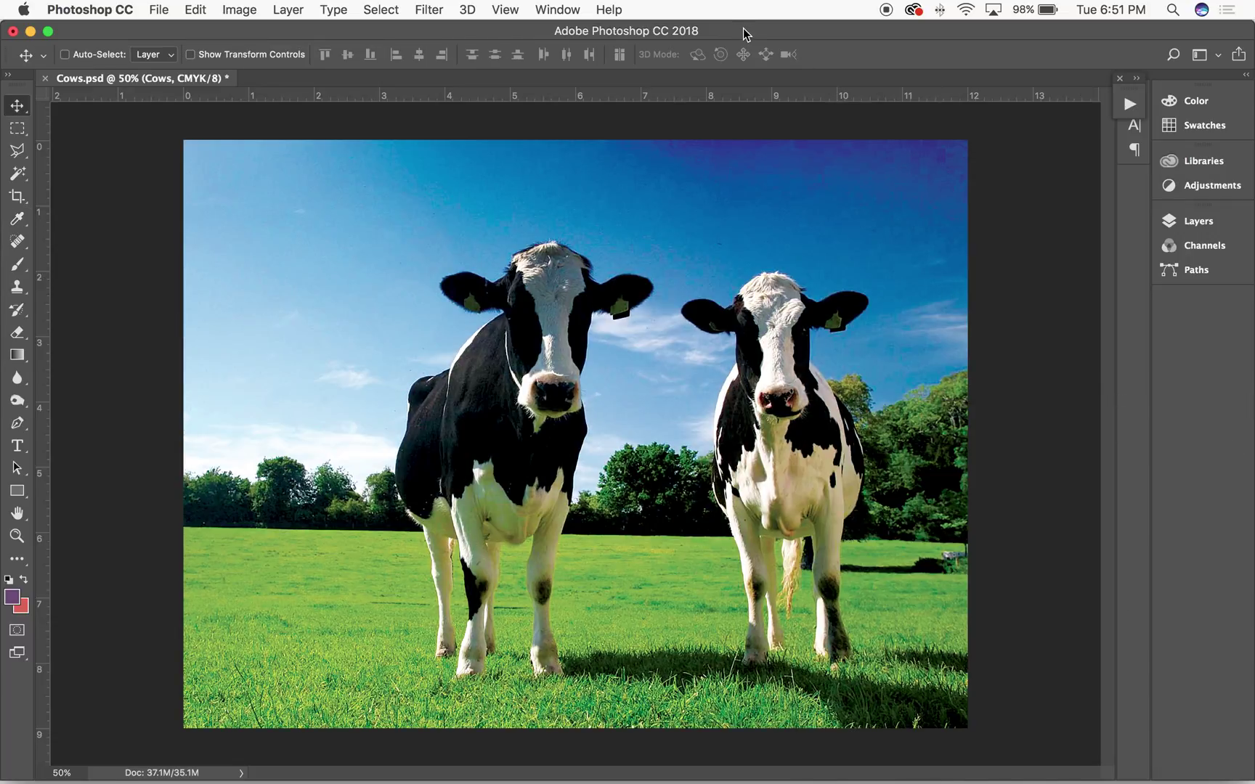
Step: Inspect the adjusted sky in the photo's upper-right corner at 66.7% zoom, and return to the whole photo at 50%
left_click_drag(743, 27, 762, 29)
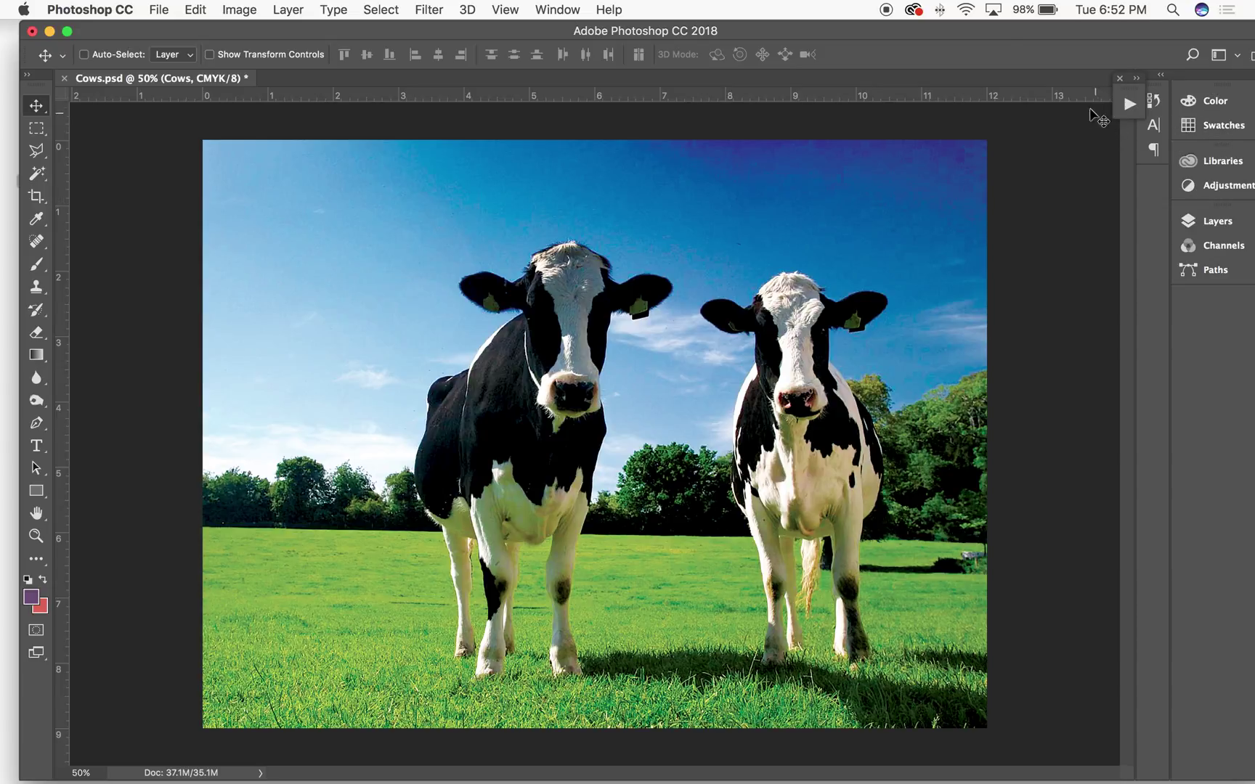
left_click_drag(996, 32, 964, 26)
key("super+plus")
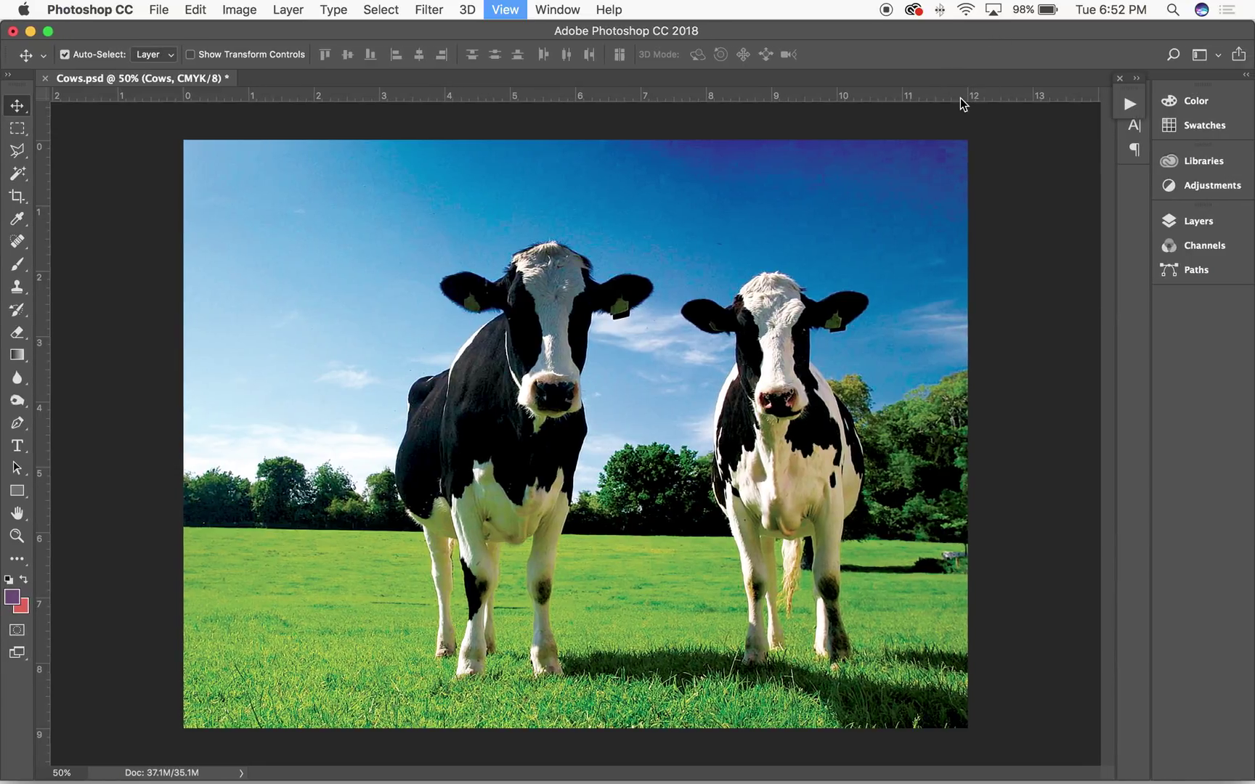
left_click_drag(916, 234, 825, 304)
key("super+r")
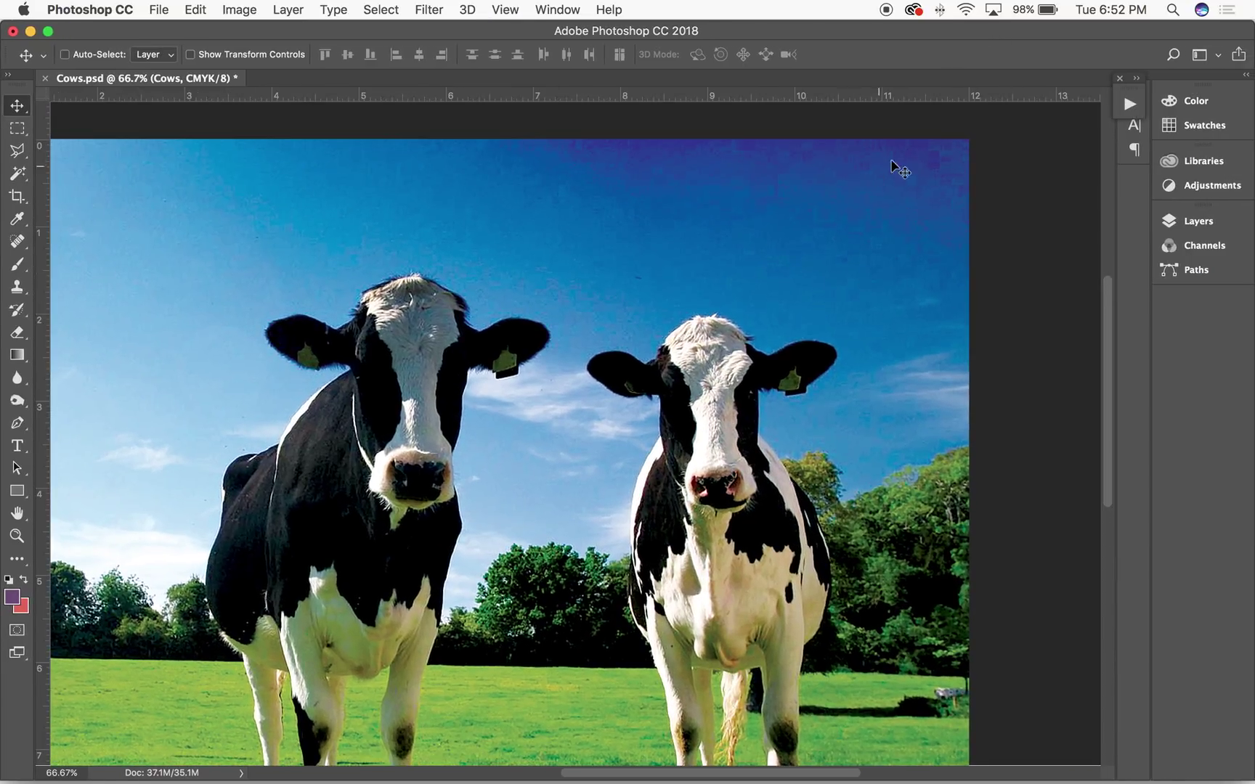
key("super+minus")
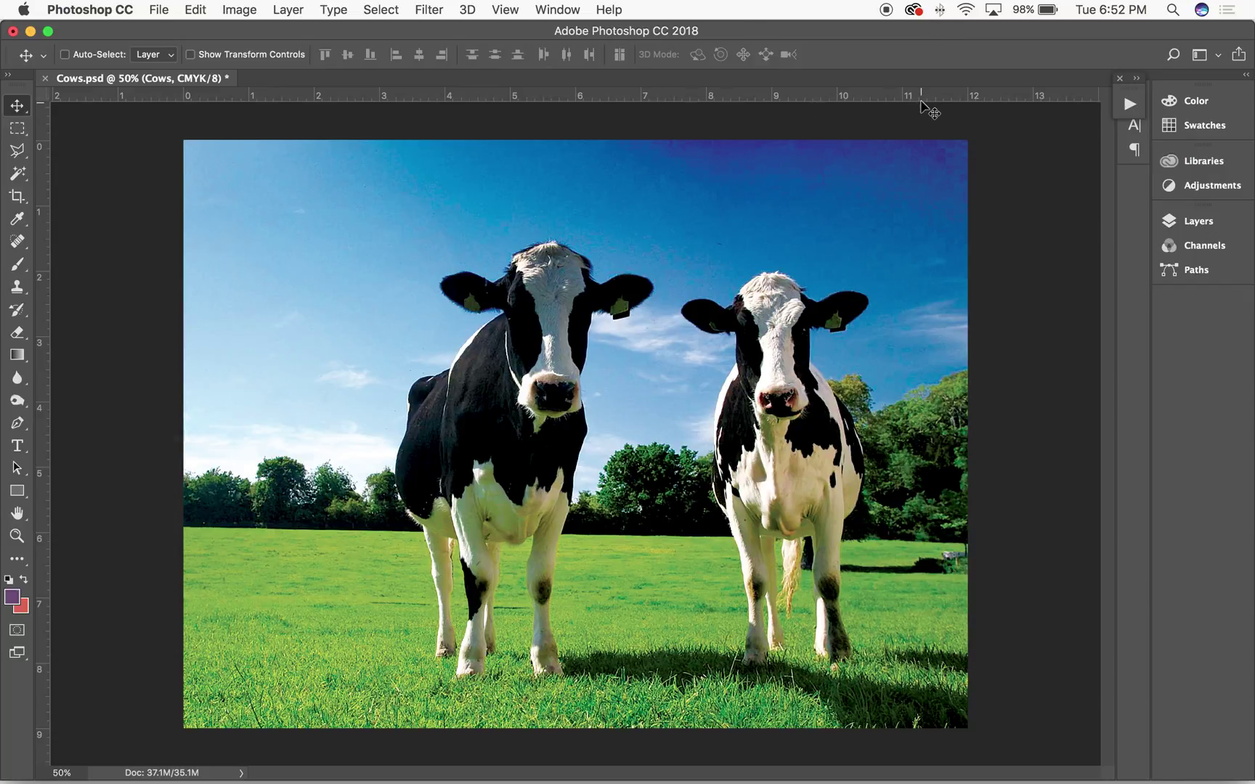
Step: Isolate the Yellow channel by hiding Cyan, Magenta and Black, and load it as a selection
left_click(1196, 253)
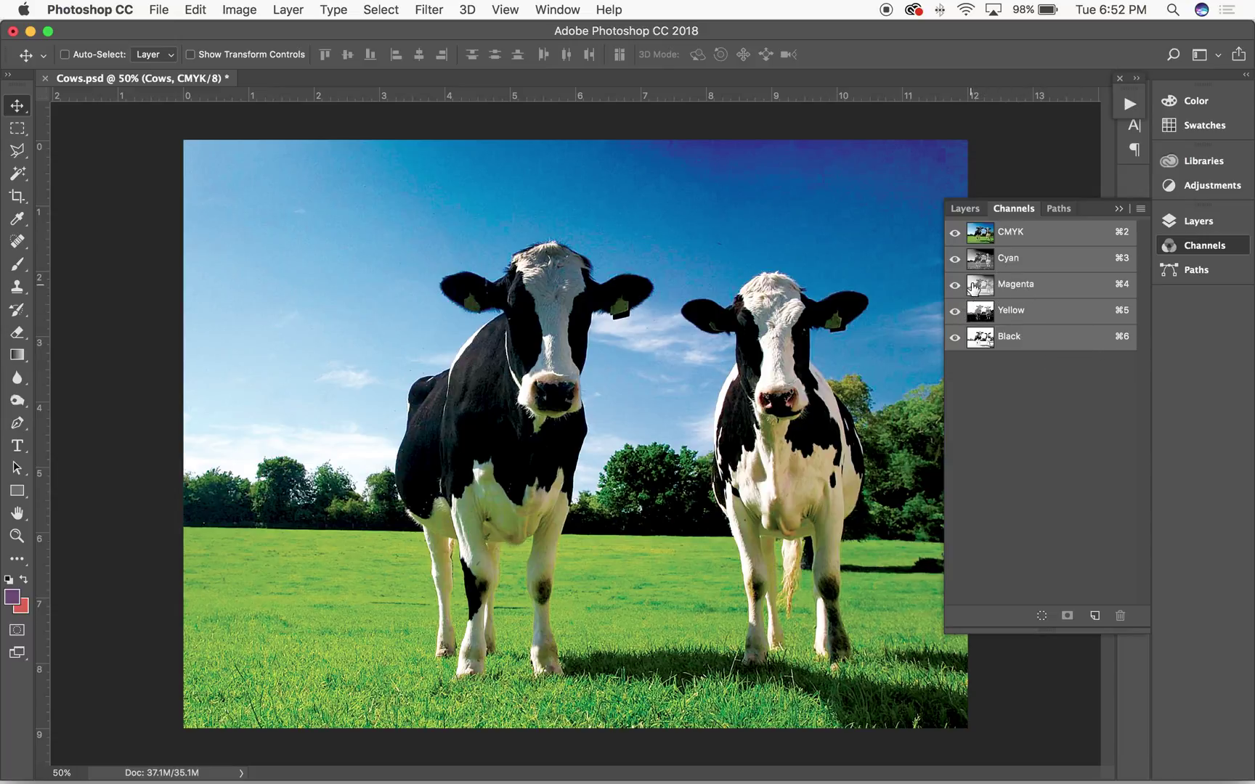
left_click(955, 258)
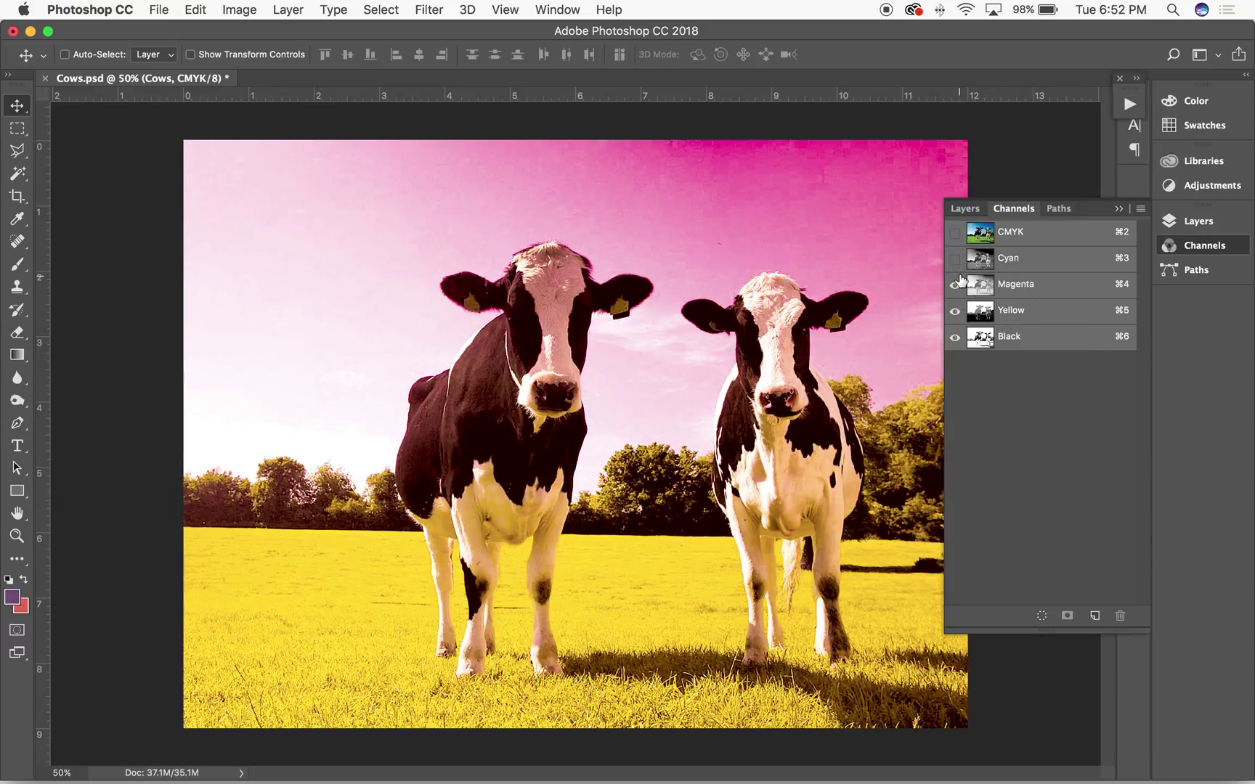
left_click(955, 285)
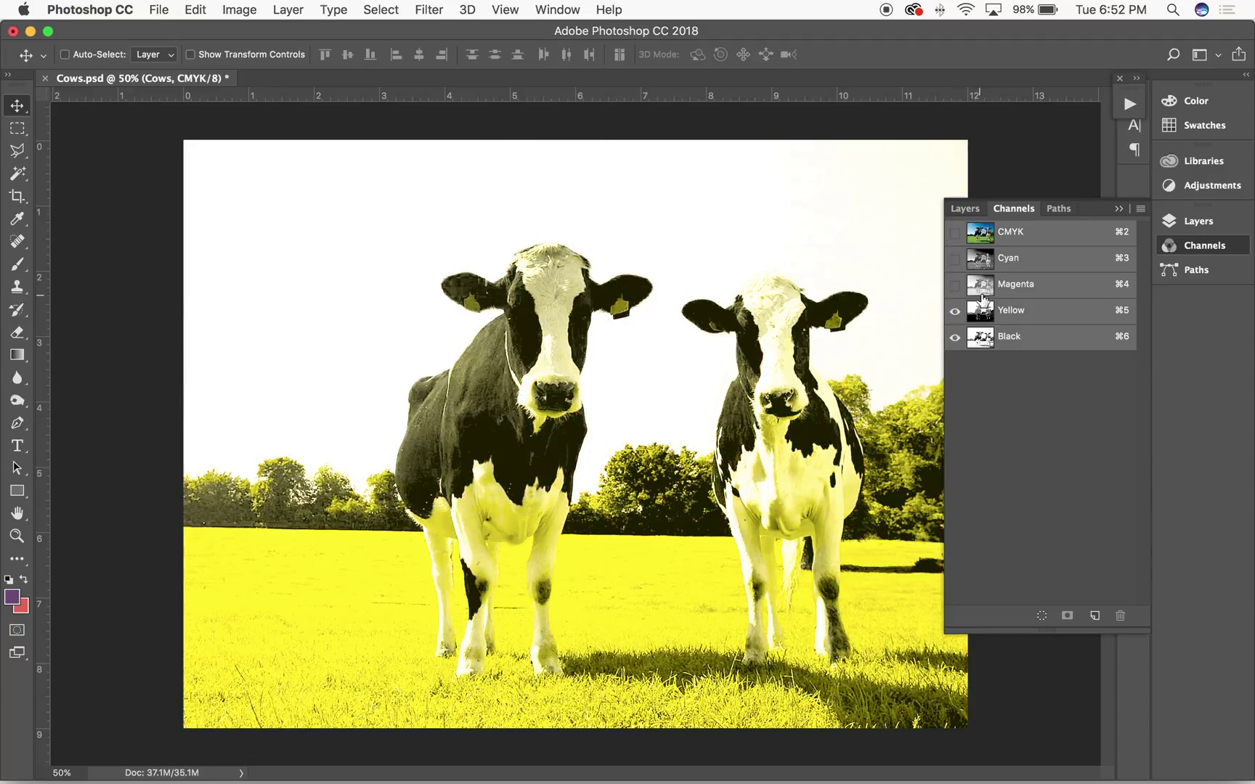
left_click(955, 337)
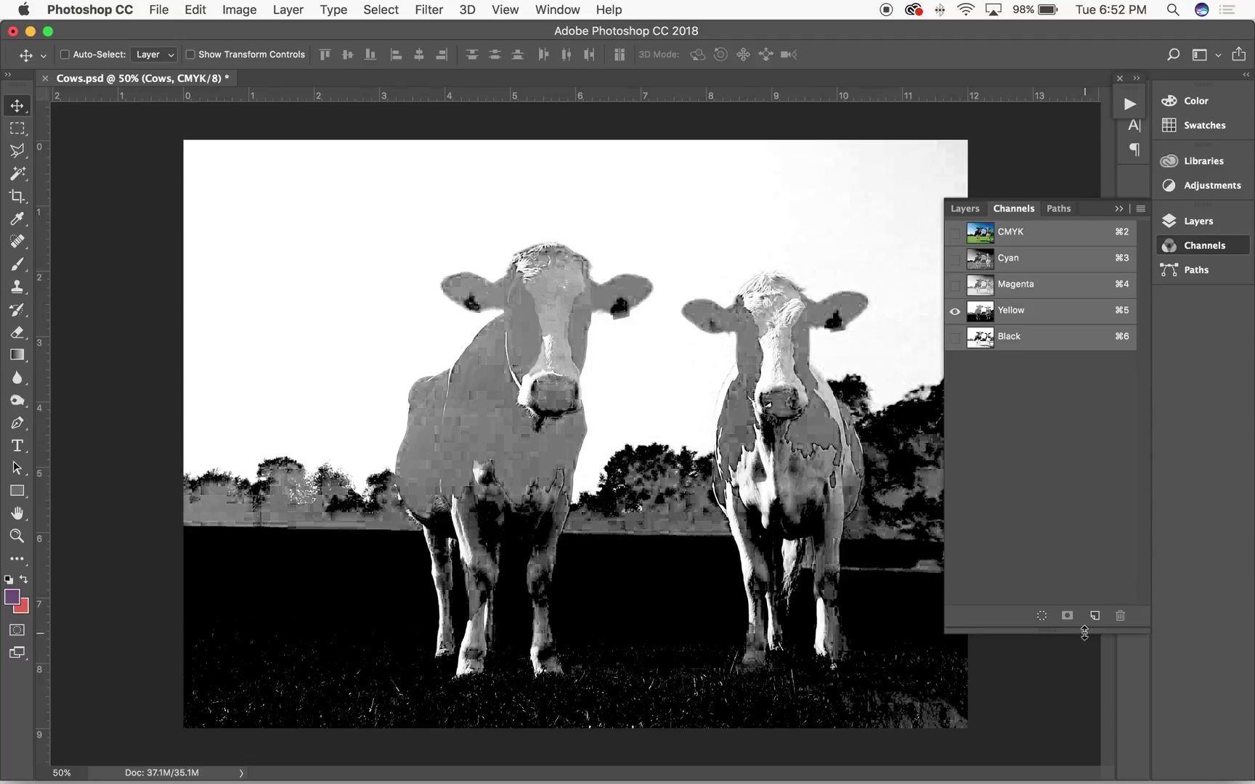
left_click(1025, 314)
left_click(1041, 617)
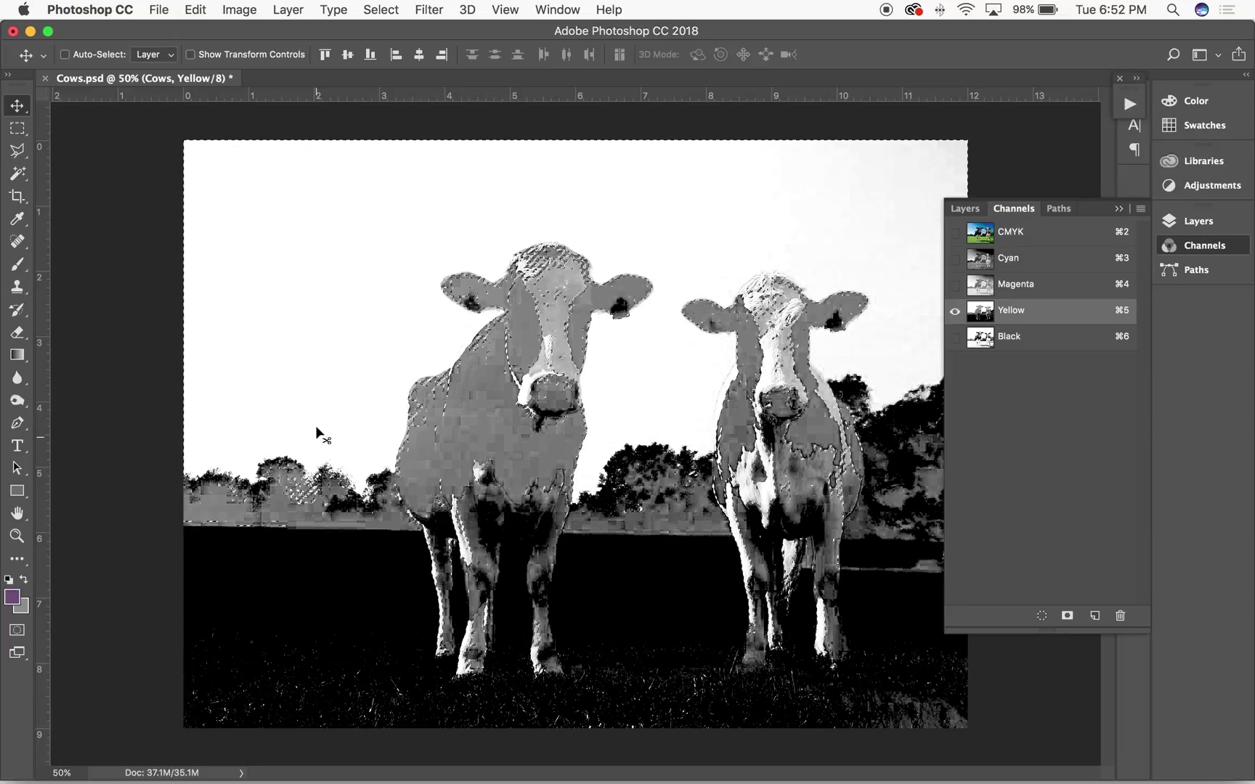
Step: Show the full CMYK composite again with the selection active, and deselect the Cows layer
left_click(973, 233)
left_click(973, 215)
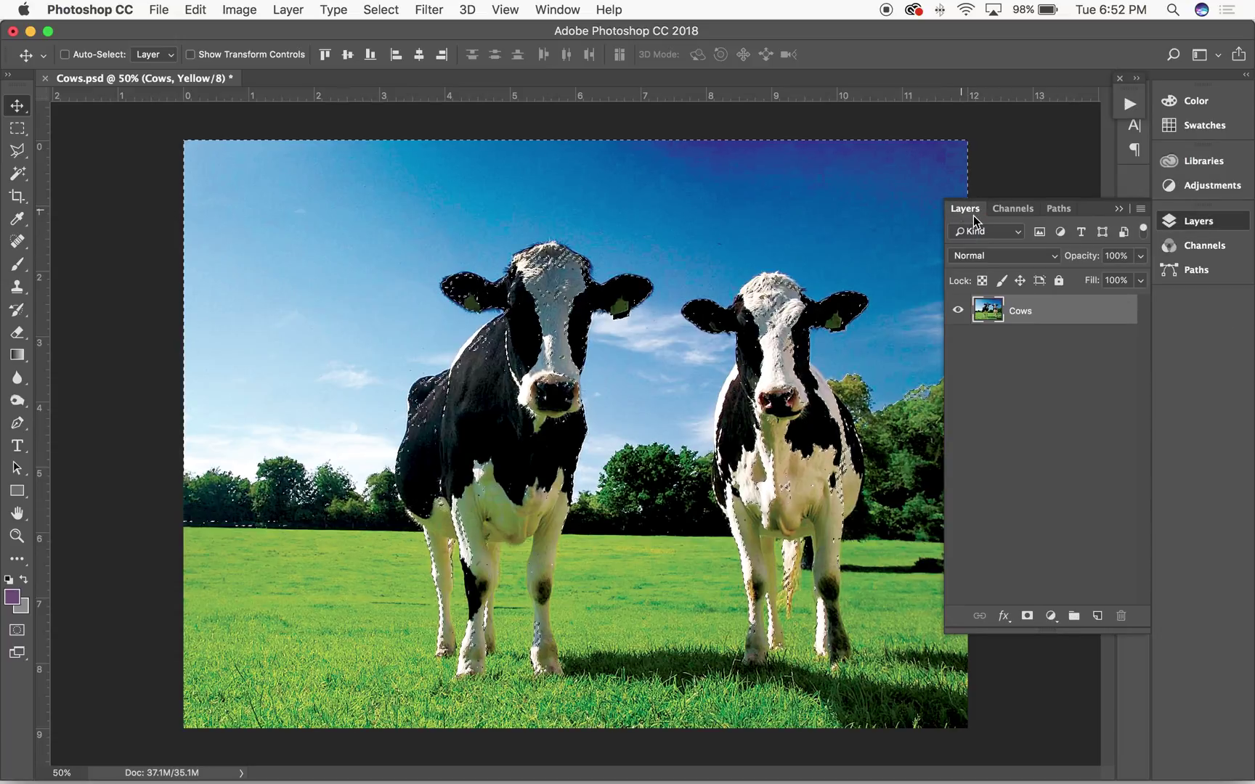
left_click(1031, 371)
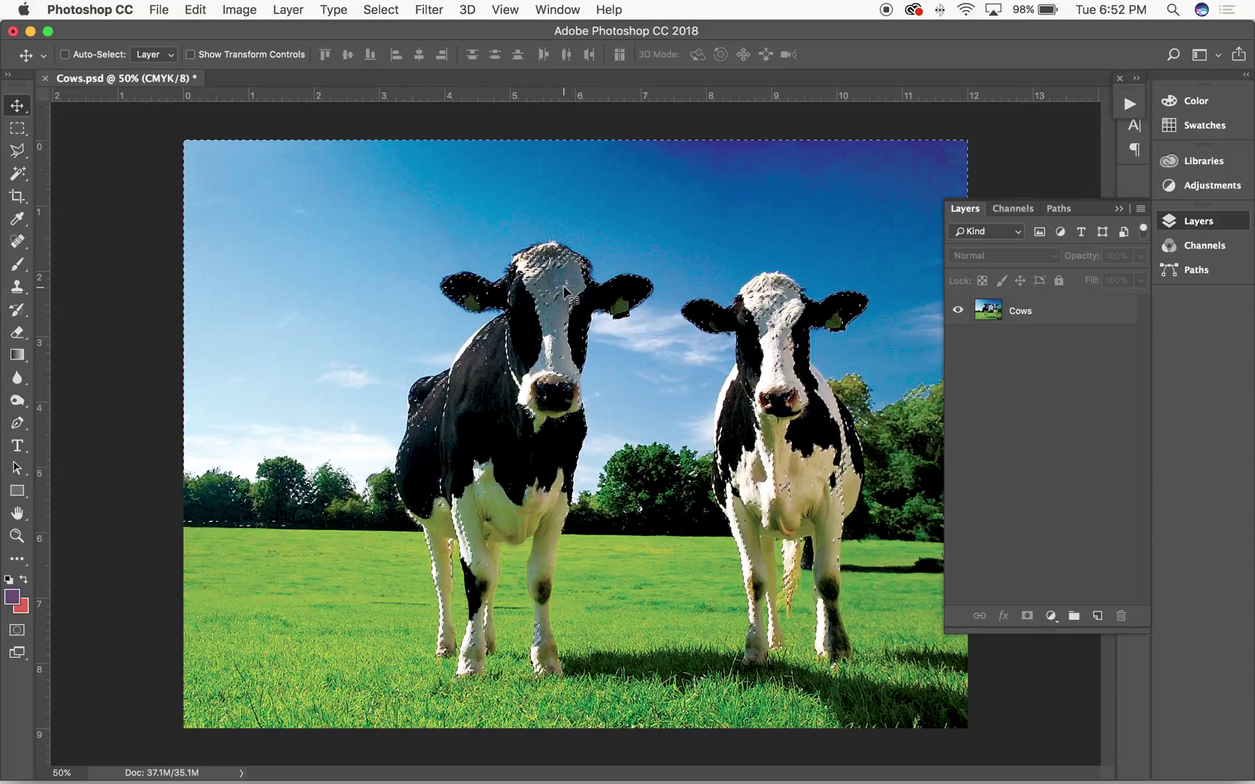
Step: Examine the selection around the larger cow's head in Quick Mask mode at 100% zoom, and leave Quick Mask
left_click(17, 632)
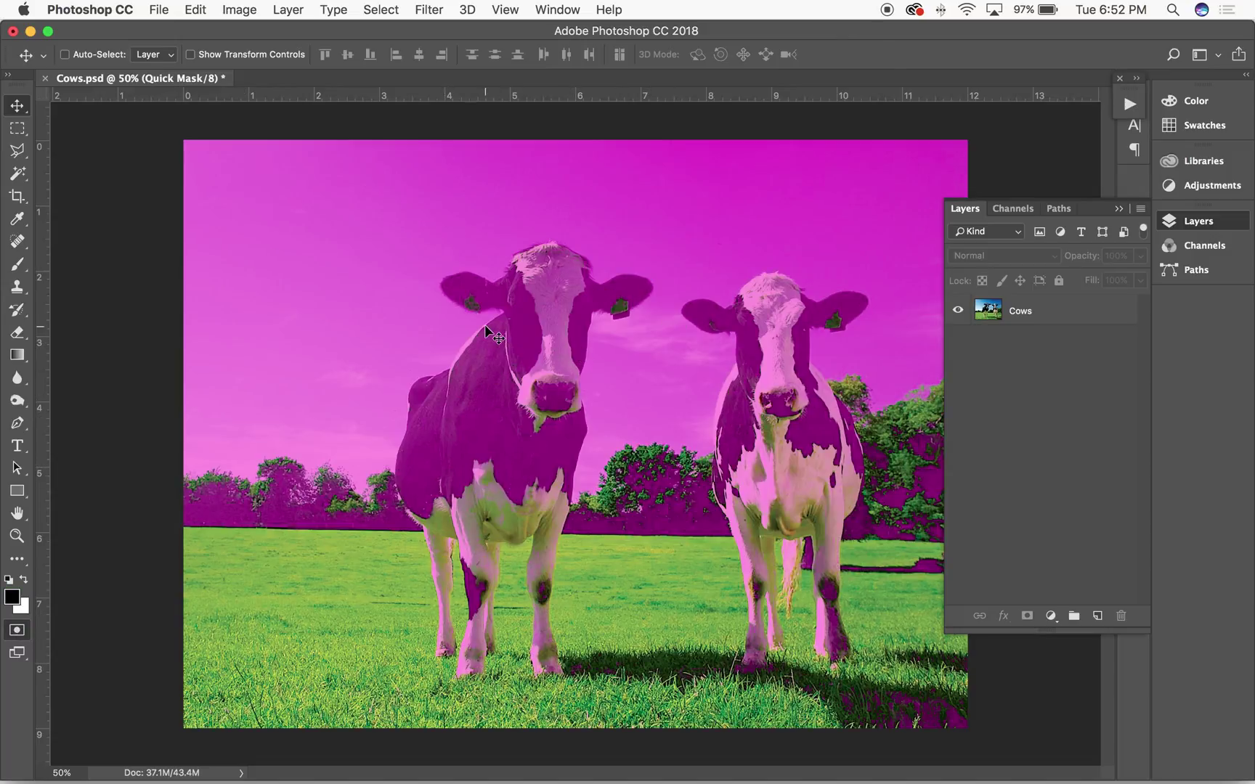
key("super+equal")
key("super+equal")
key("super+equal")
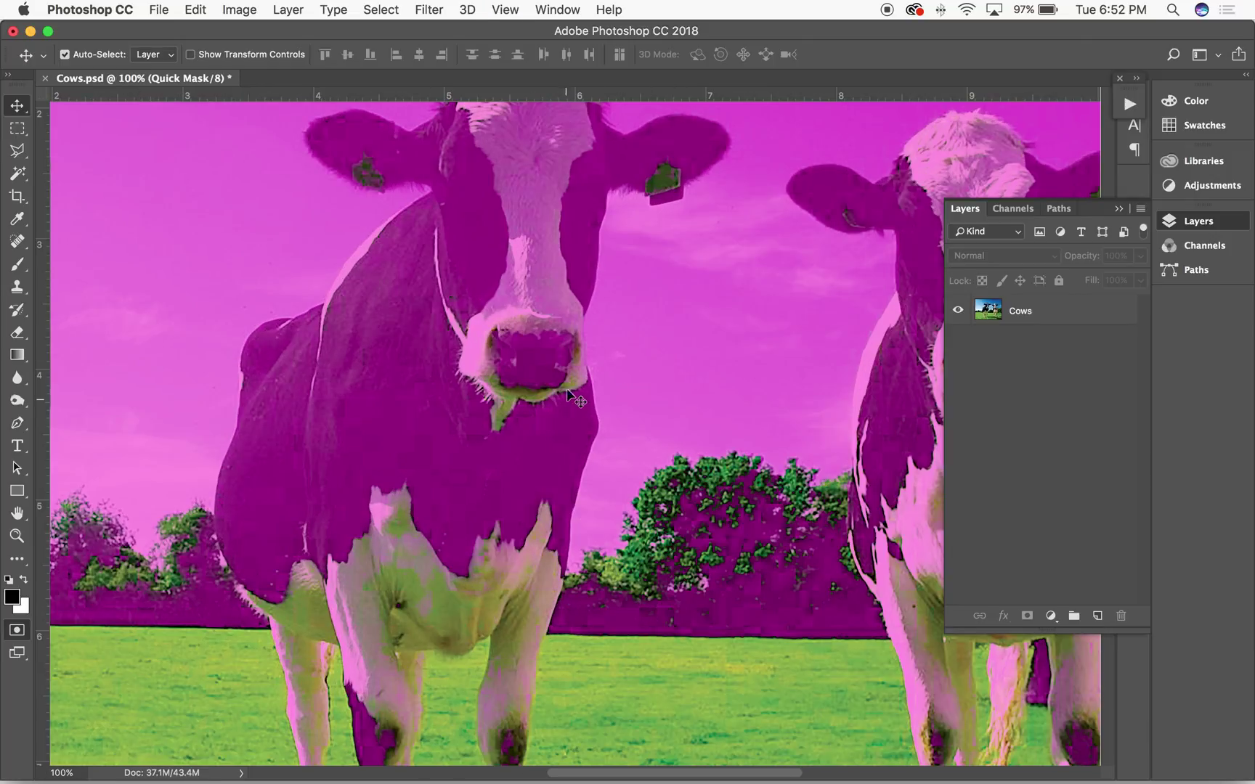
key("super+minus")
left_click_drag(527, 274, 581, 430)
key("super+r")
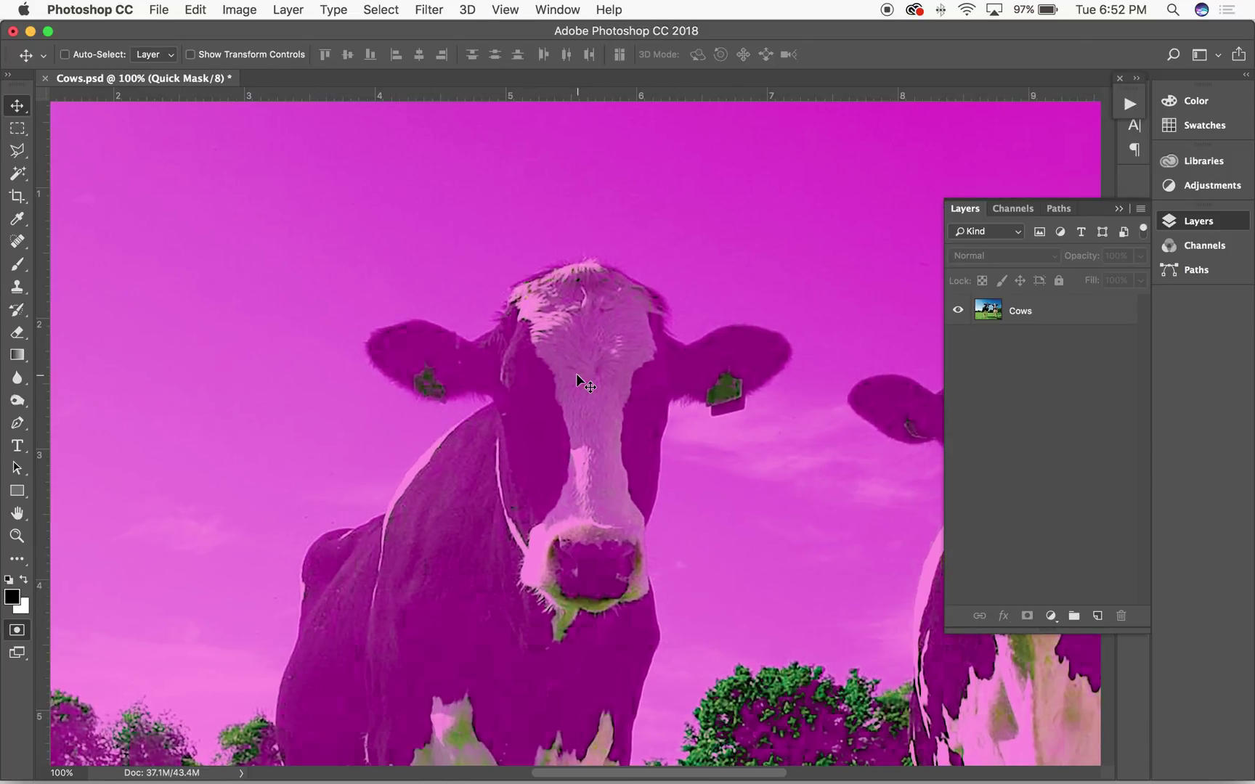
left_click(19, 631)
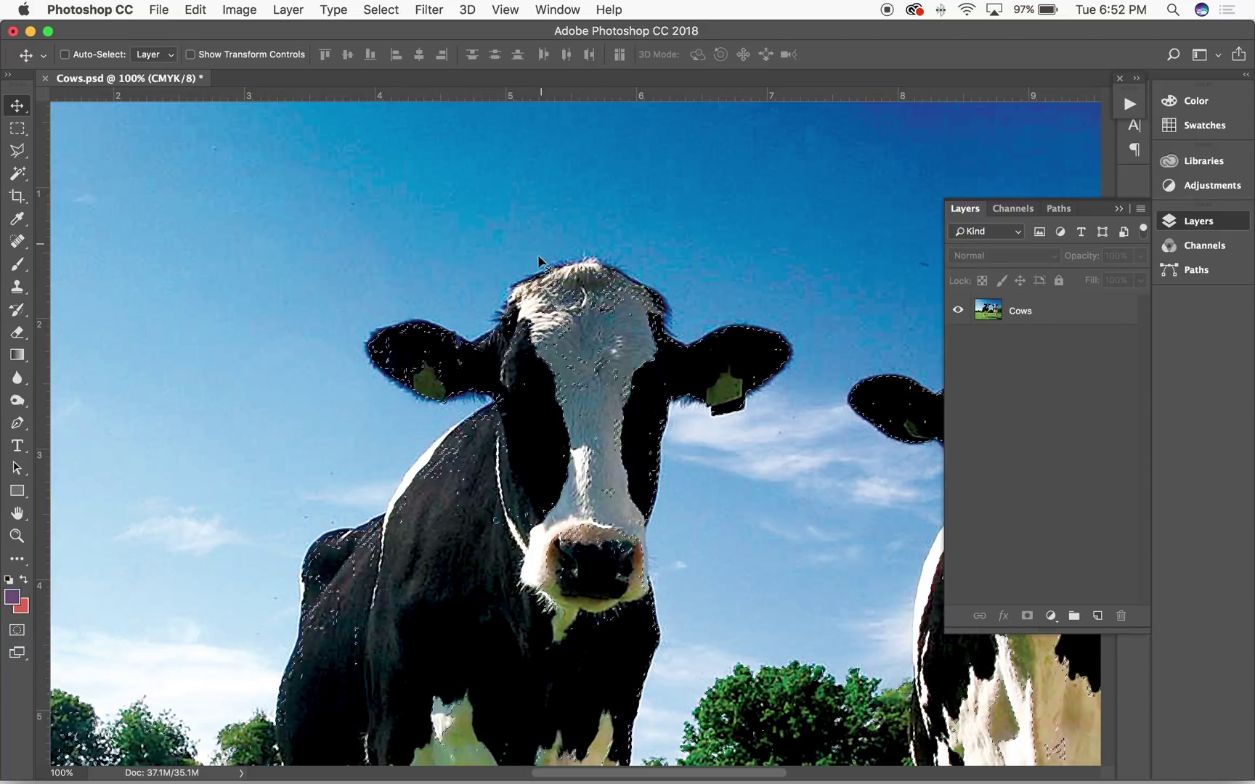
Step: Check the selection edges along the larger cow's body and legs at 100% zoom
key("super+r")
scroll(574, 327, "down", 5)
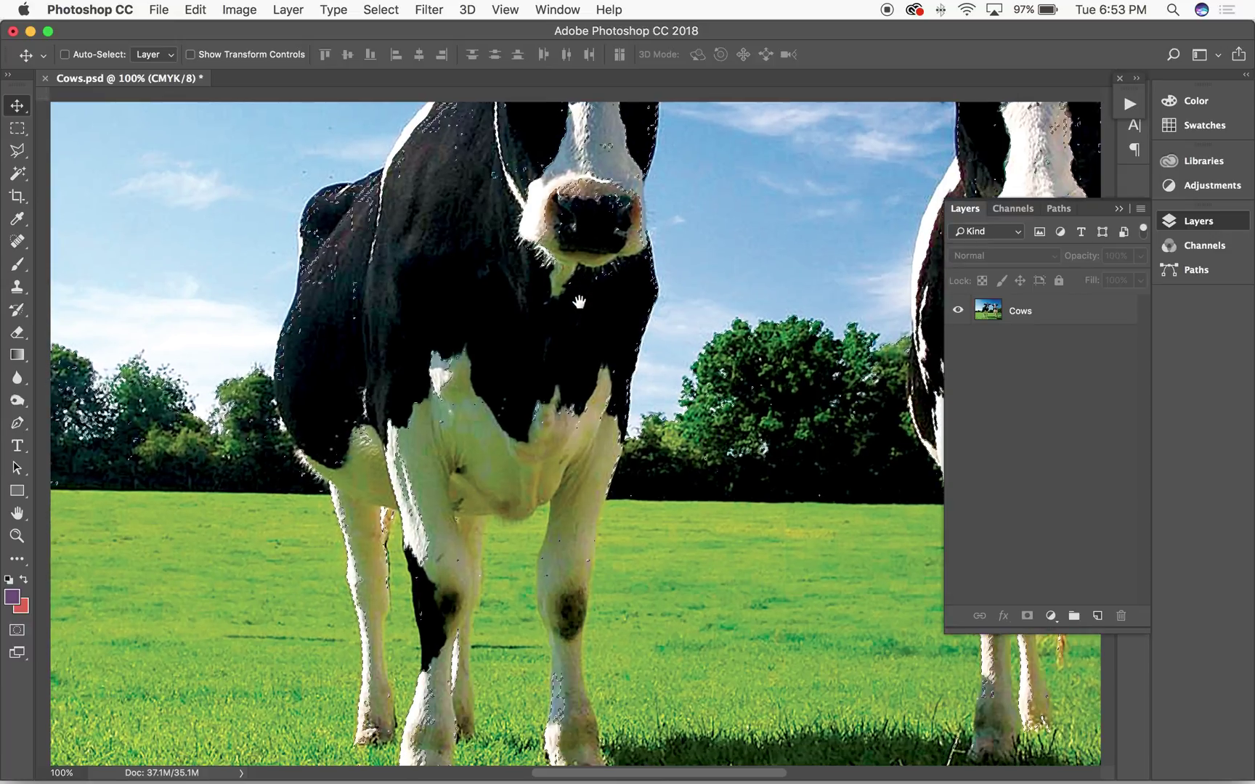
left_click_drag(578, 301, 701, 333)
key("super+r")
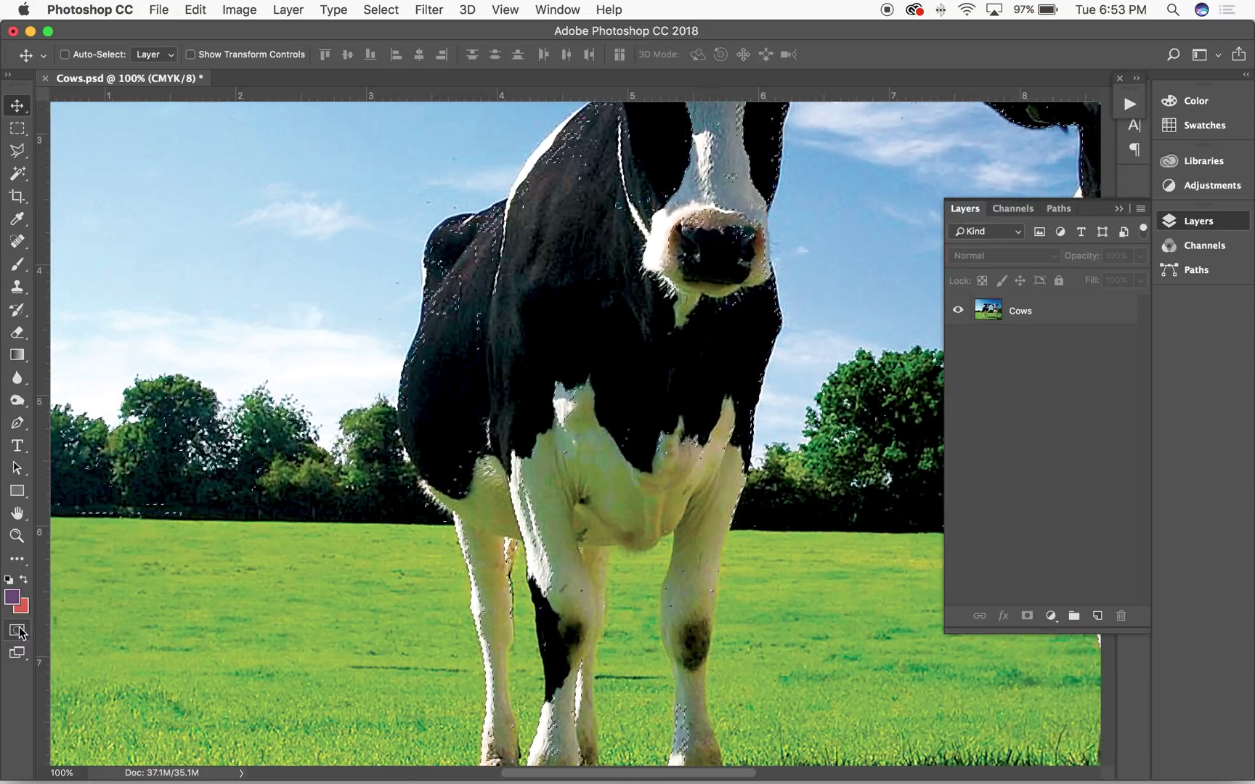
left_click(17, 630)
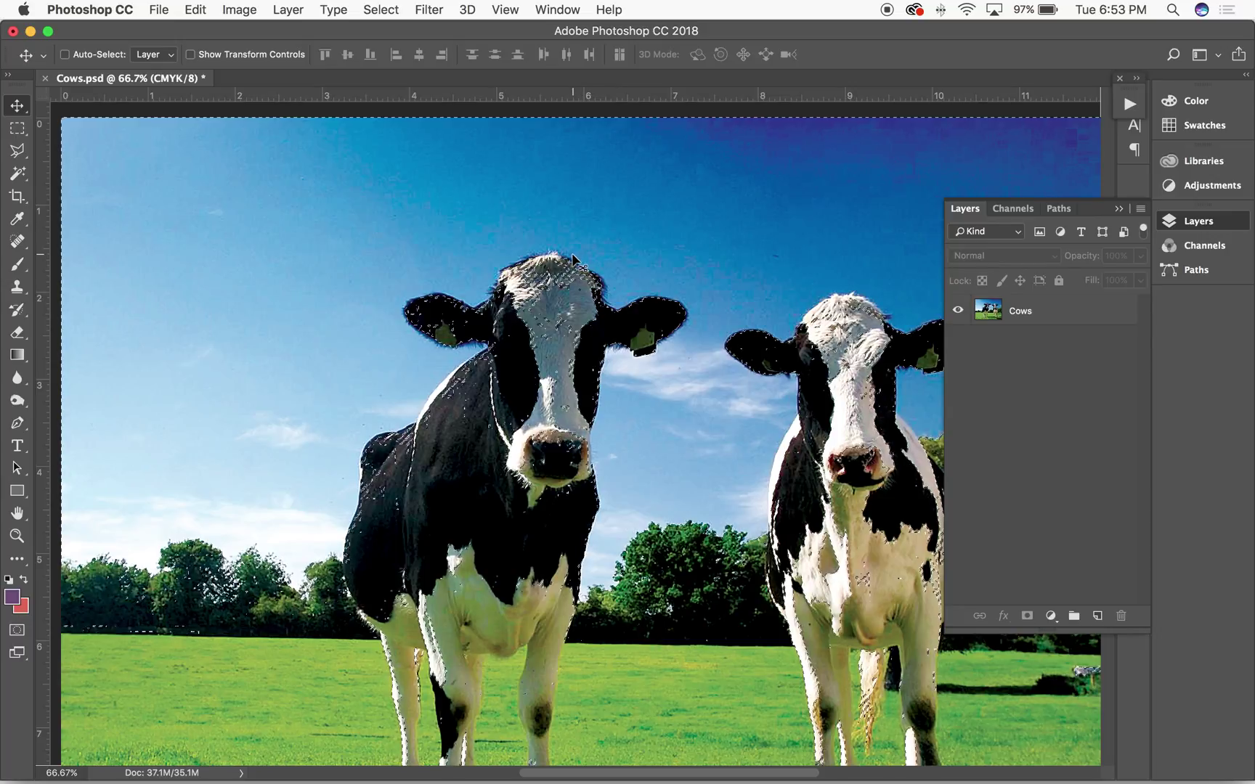
Step: Choose the Magnetic Lasso Tool and collapse the layer list
left_click(17, 152)
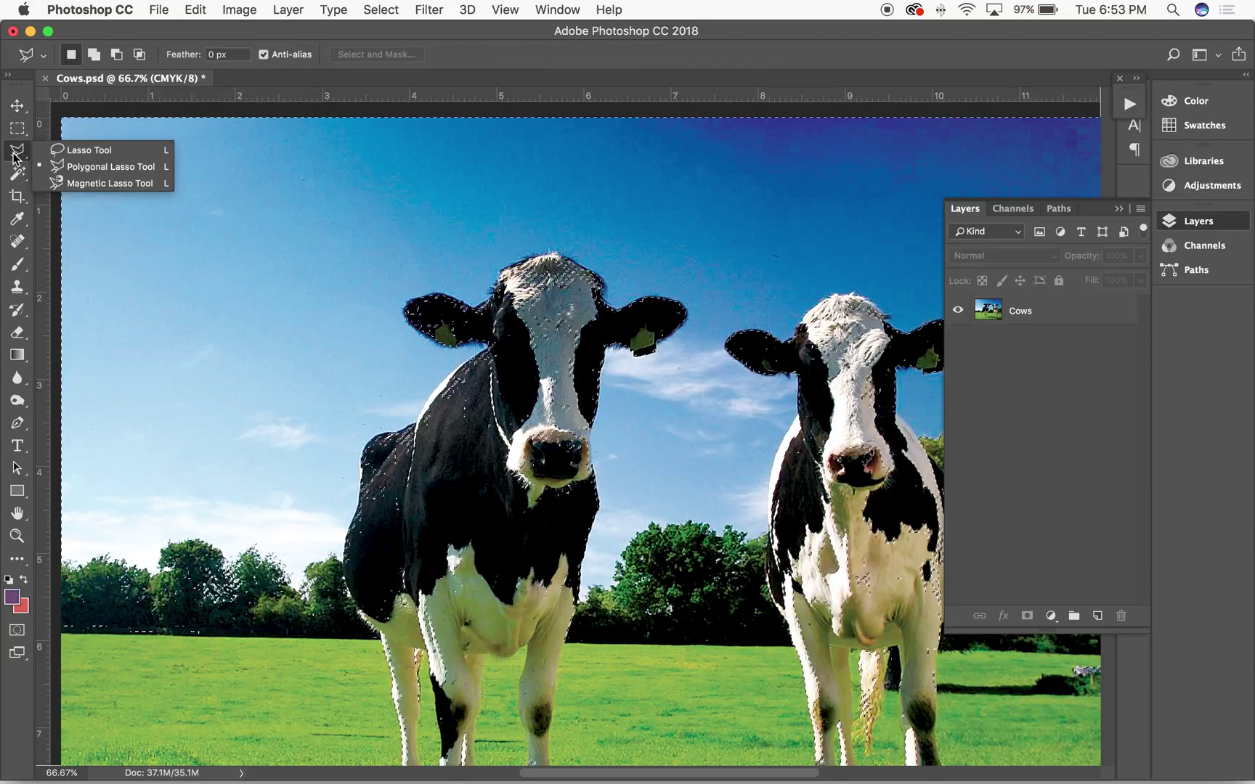
left_click(102, 183)
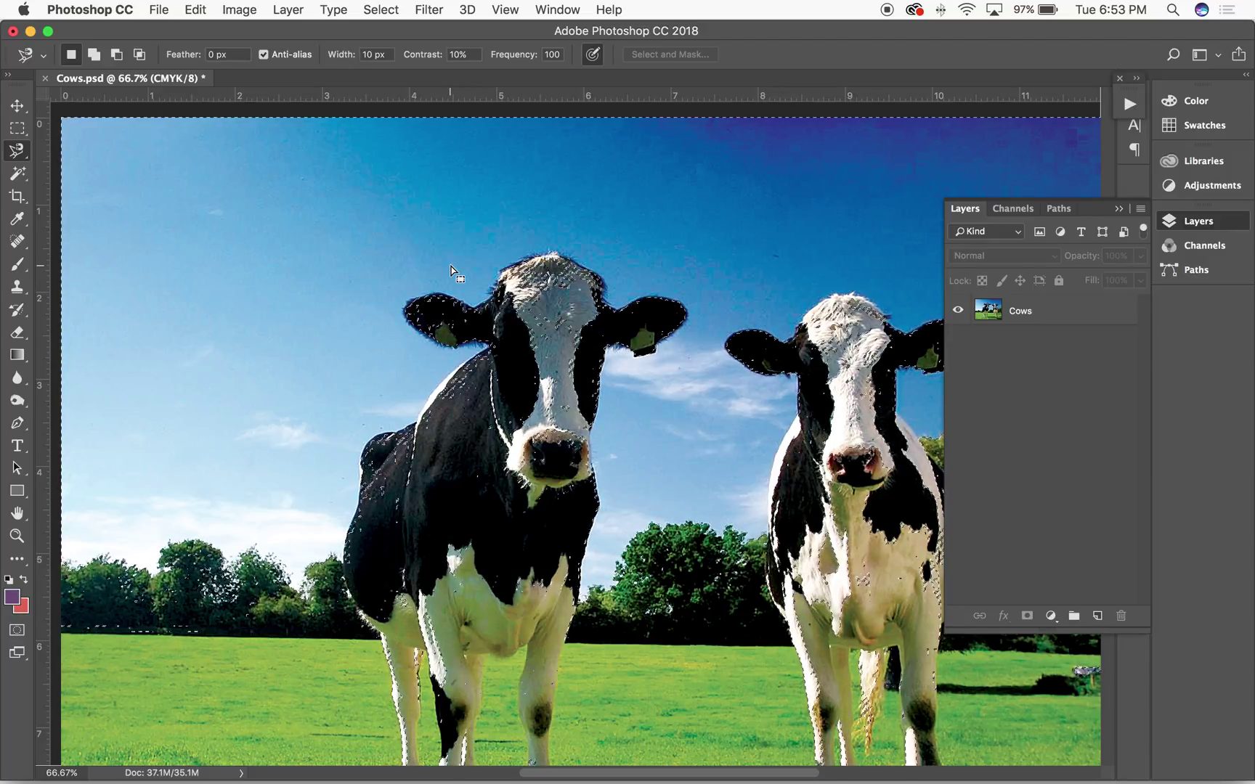
left_click(1198, 220)
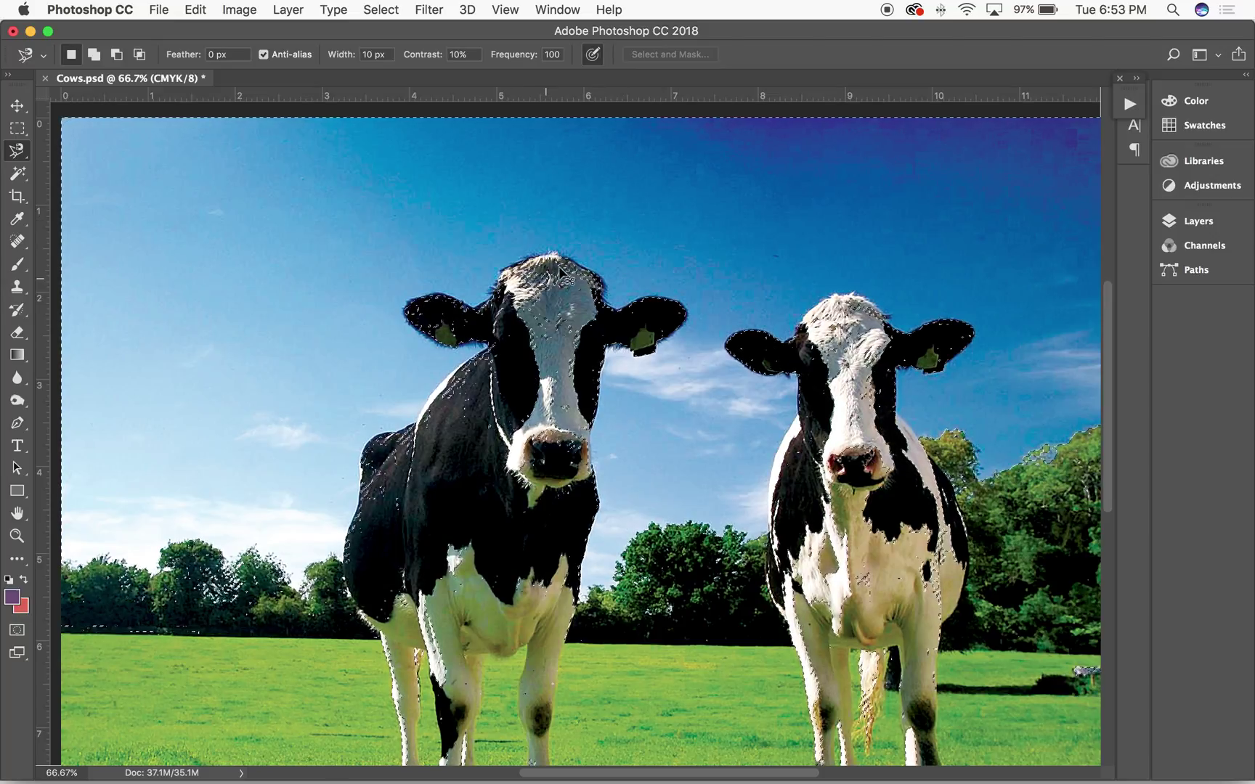
Step: Inspect the selection on the larger cow's head at 200% zoom, with and without Quick Mask
key("super+plus")
key("super+plus")
scroll(593, 265, "up", 5)
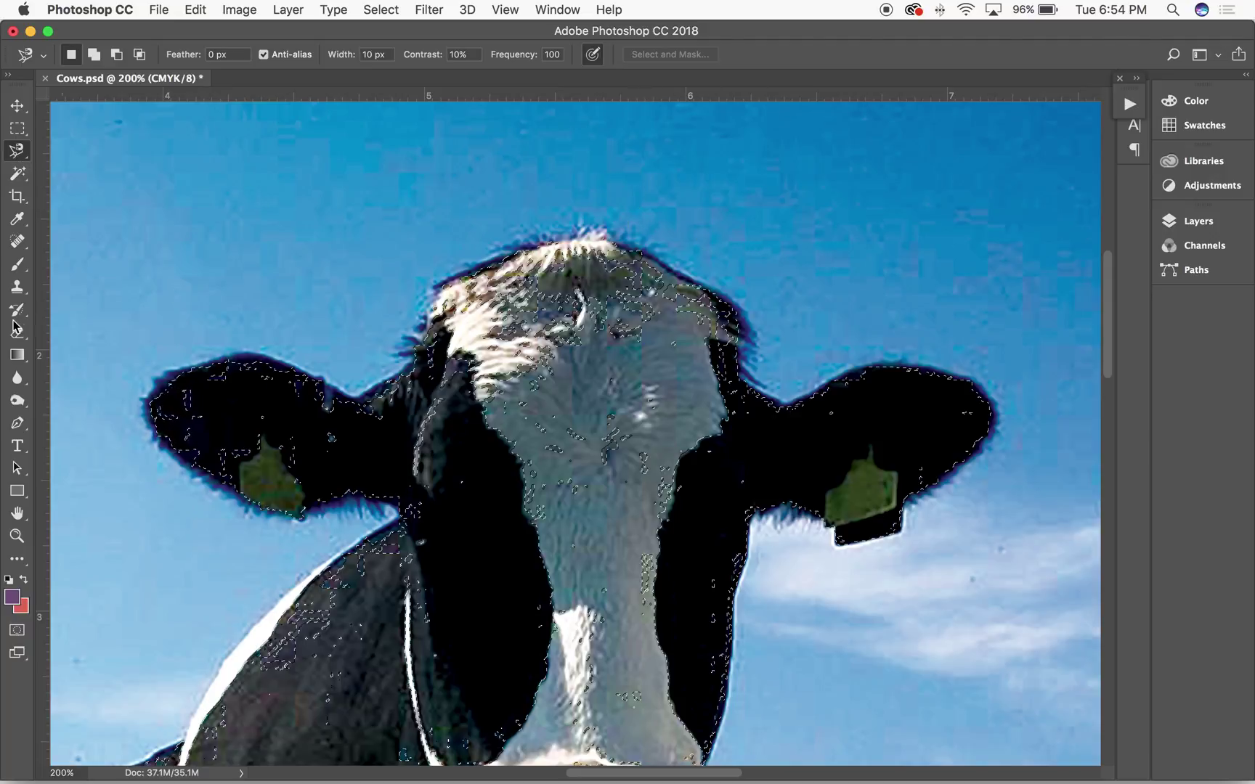
left_click(14, 632)
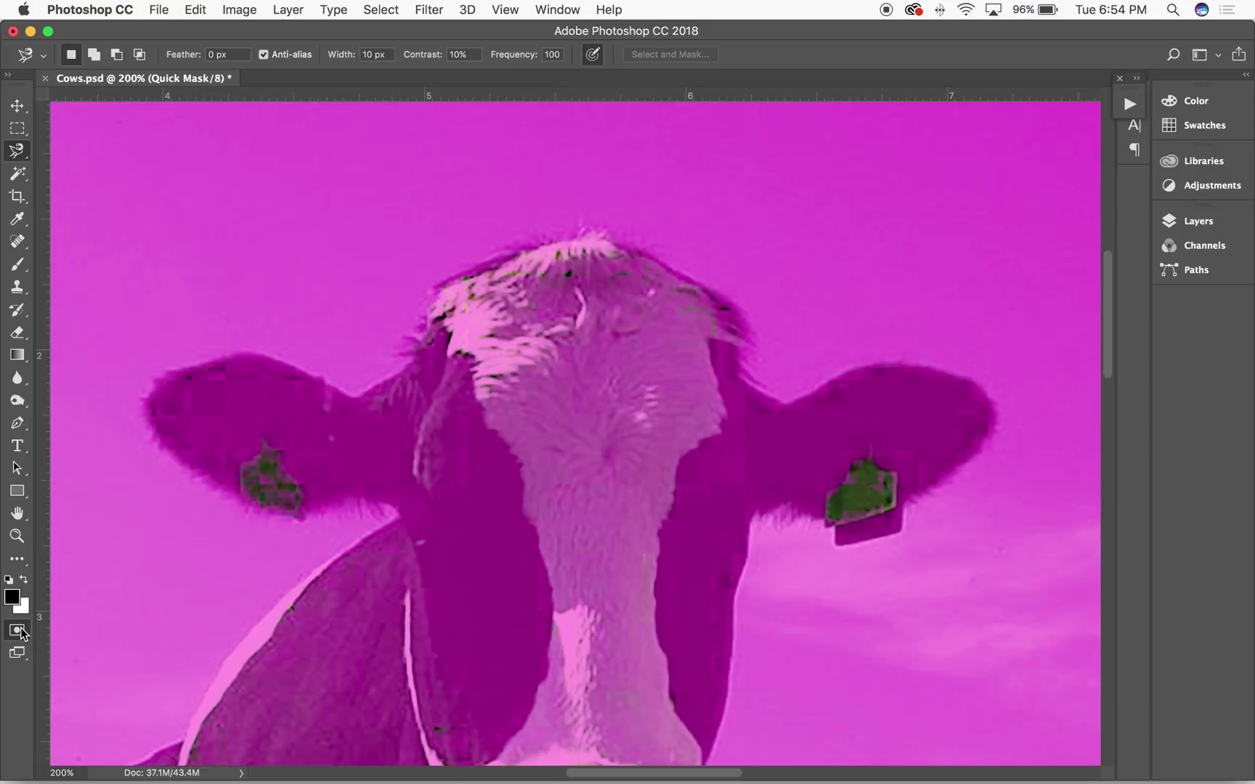
left_click(17, 631)
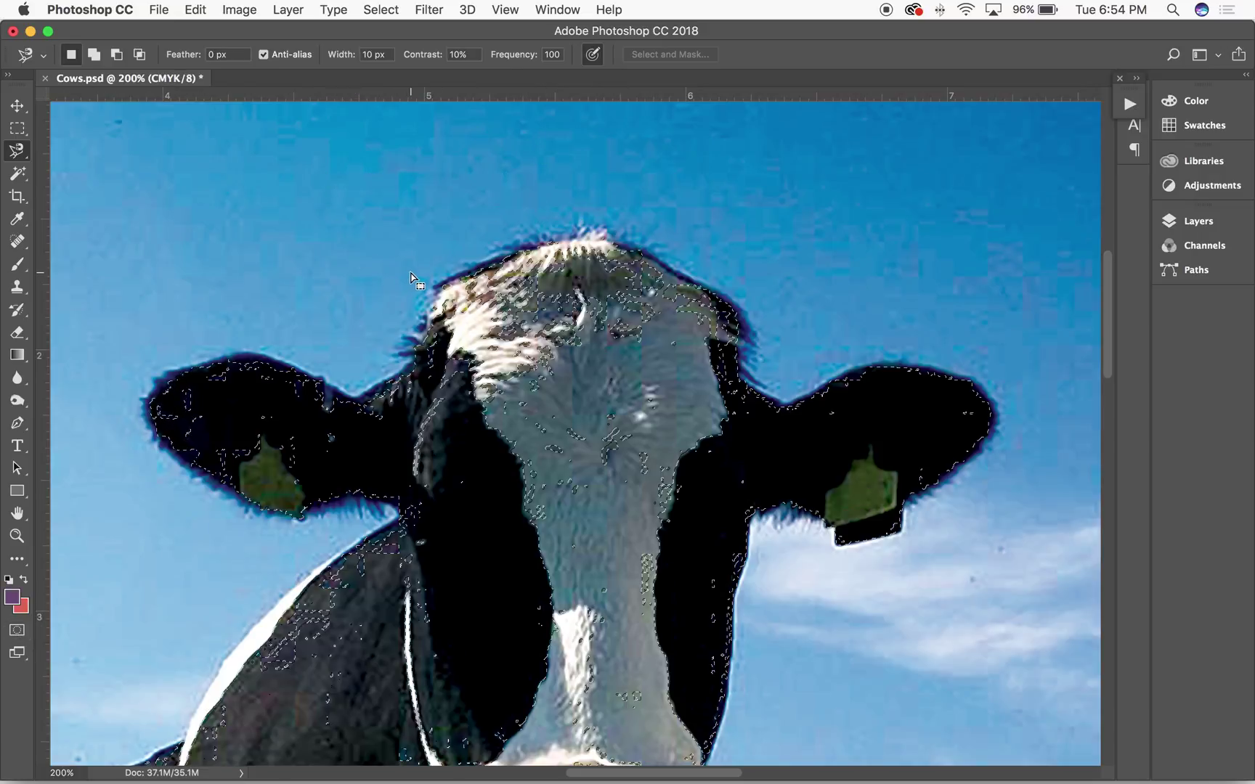
Step: Make the Cows layer active and ready the Magnetic Lasso to subtract from the current selection
key("alt")
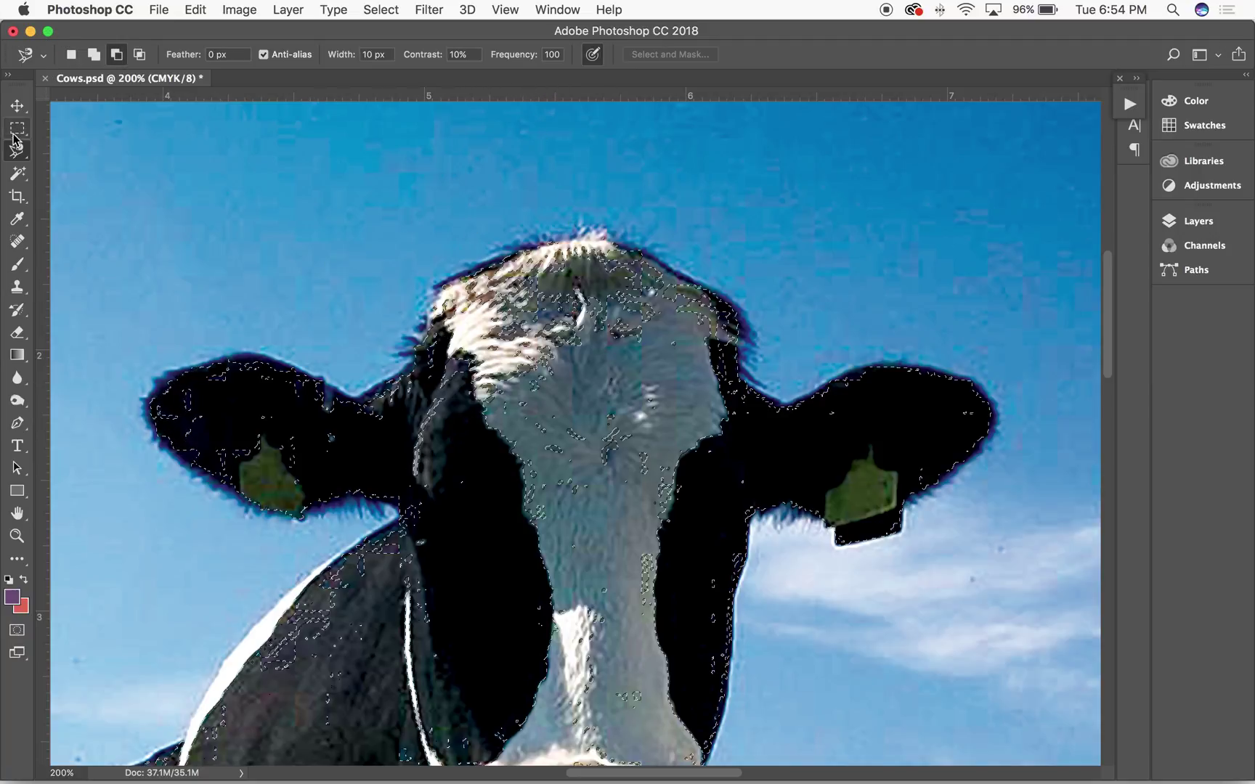
left_click(1230, 231)
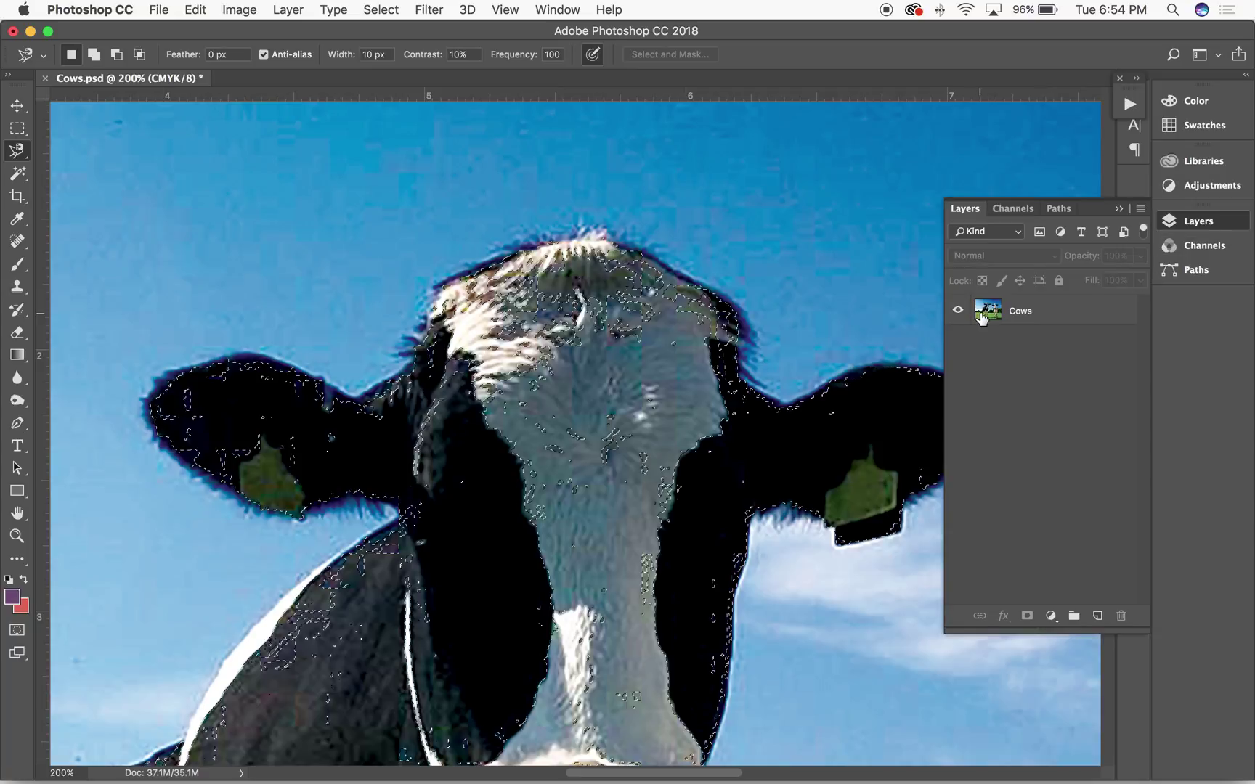
left_click(983, 320)
key("alt")
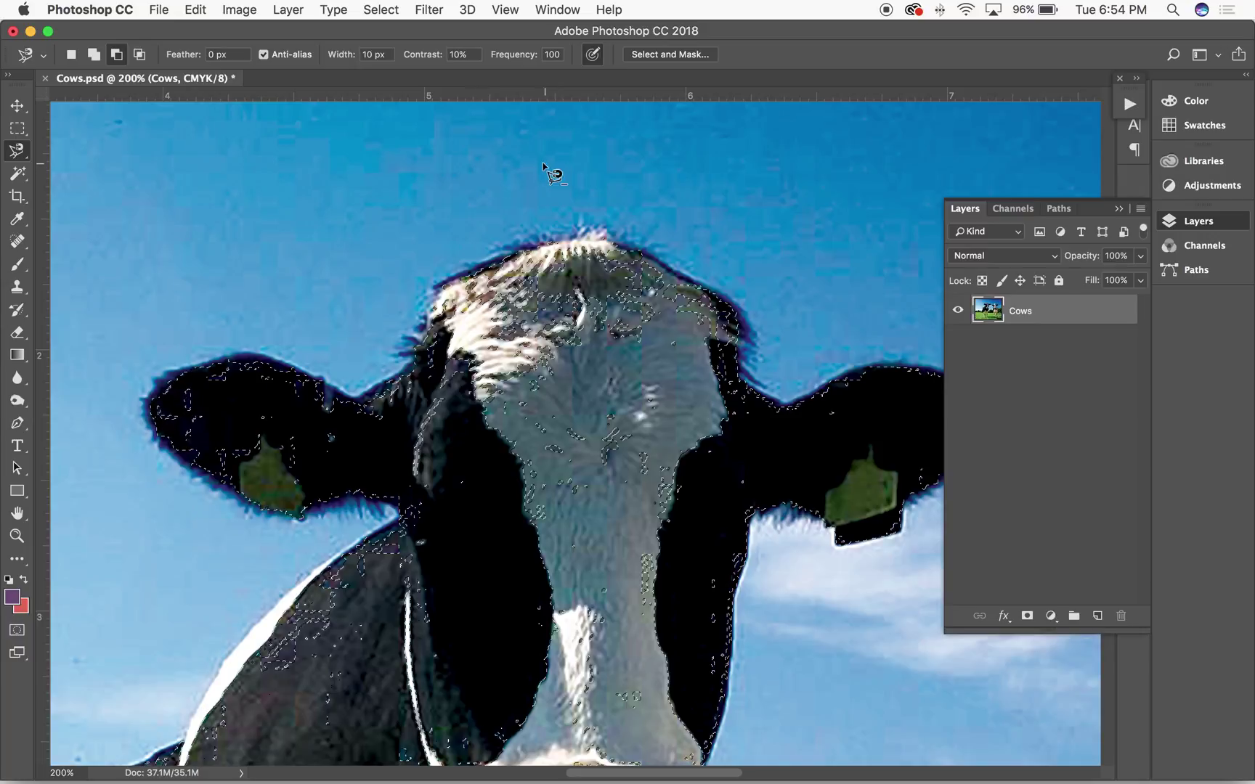
key("shift")
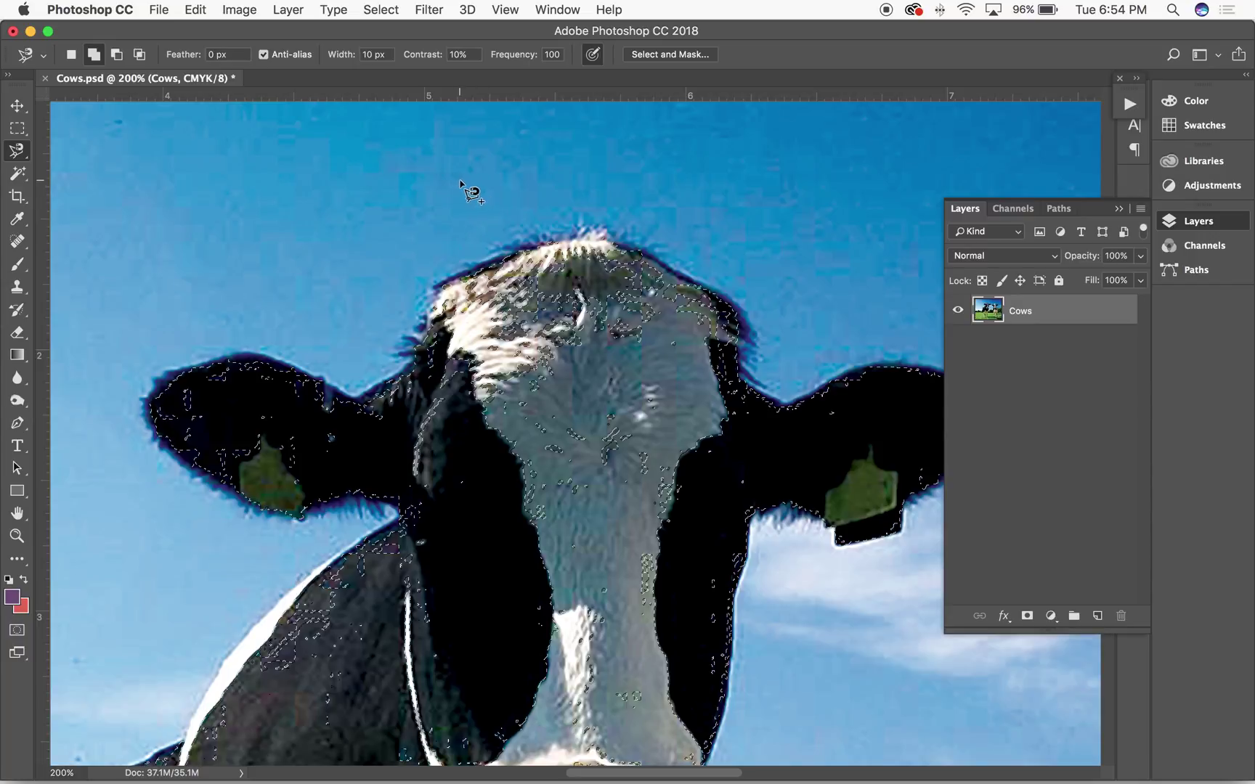
key("alt")
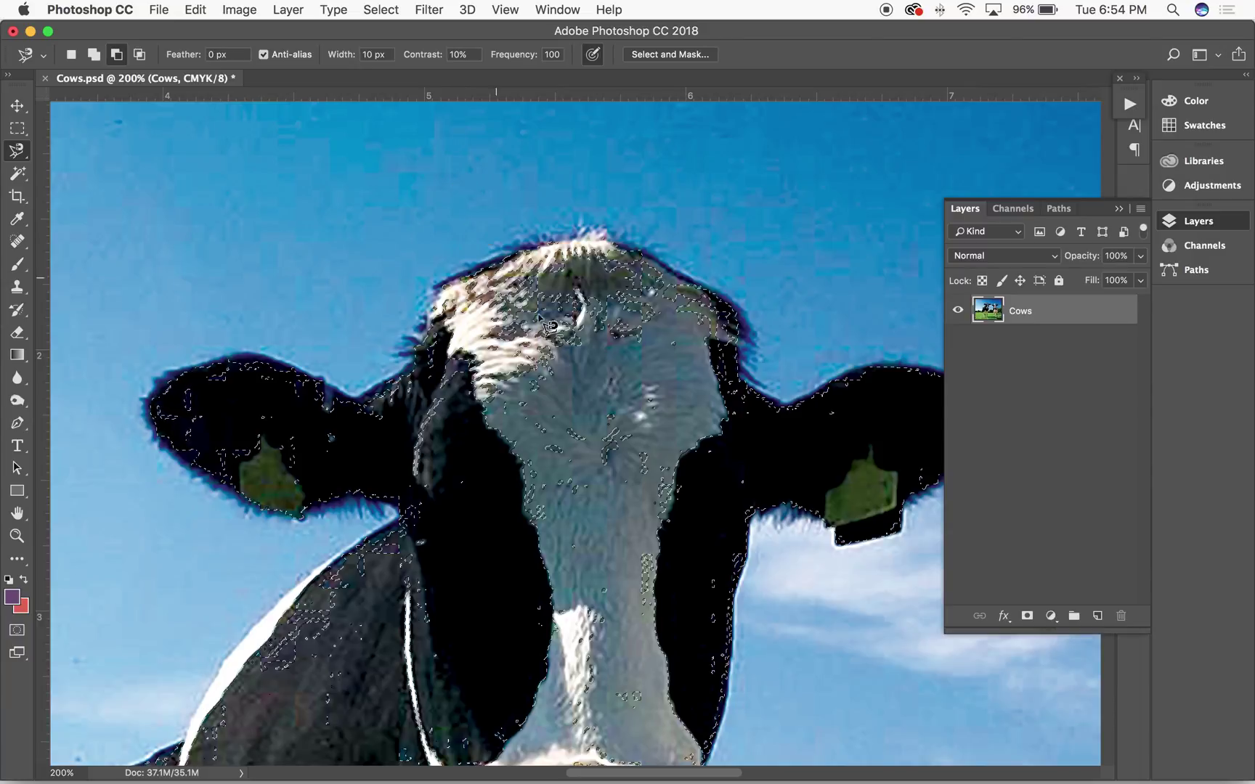
Step: Trace a subtracting Magnetic Lasso outline from the top of the larger cow's head around its left ear and down its back and flank
left_click(580, 227)
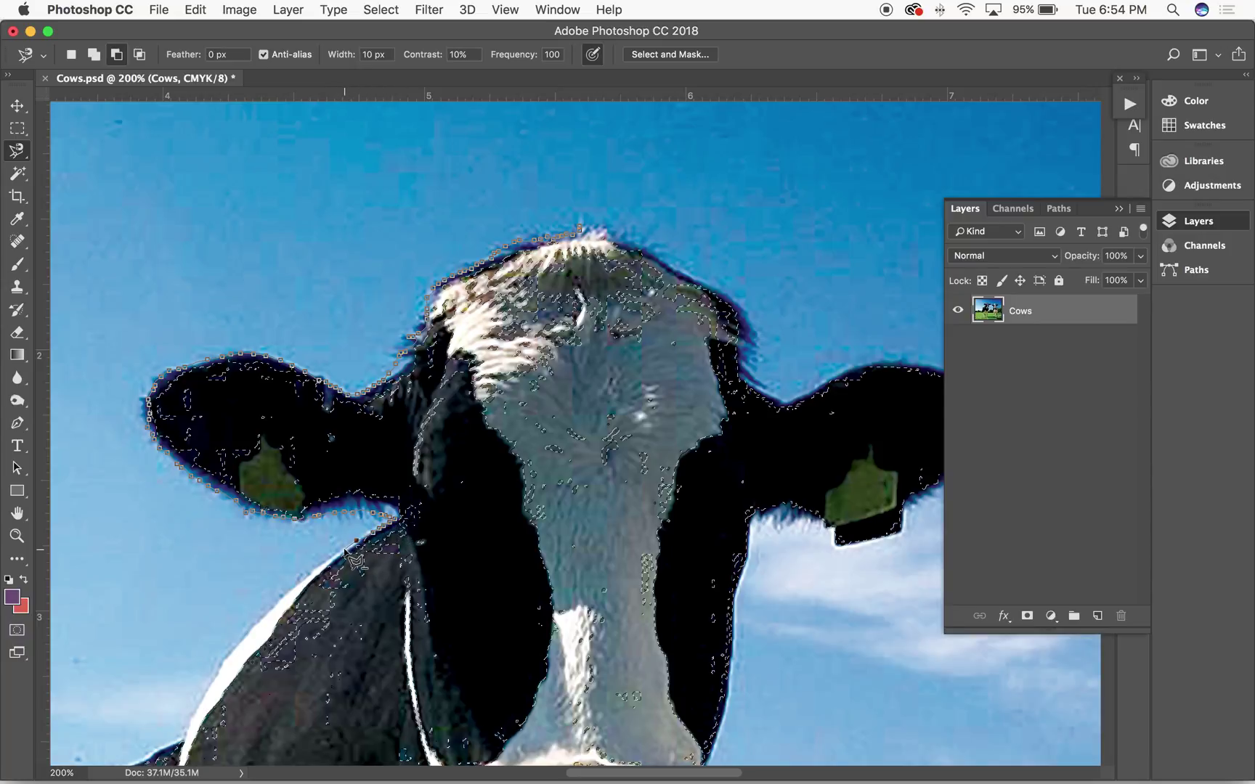
left_click_drag(345, 548, 553, 197)
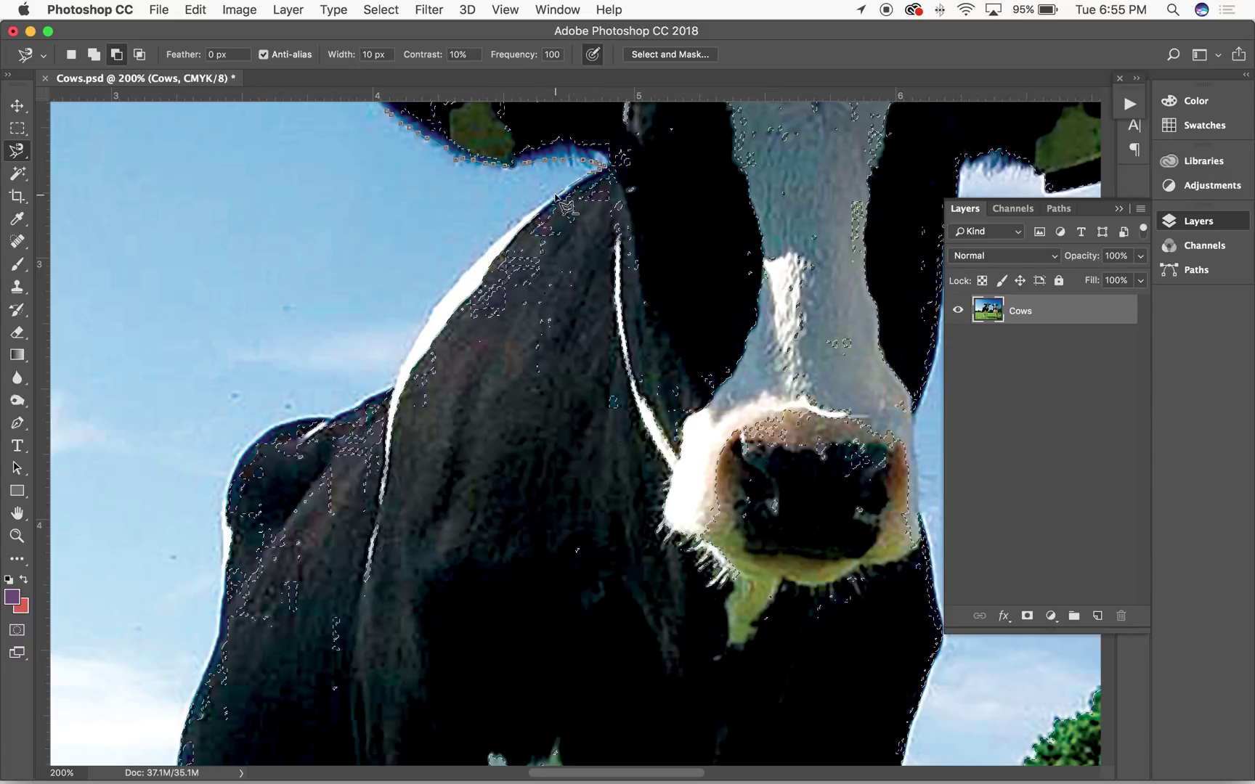
left_click(462, 189)
key("BackSpace")
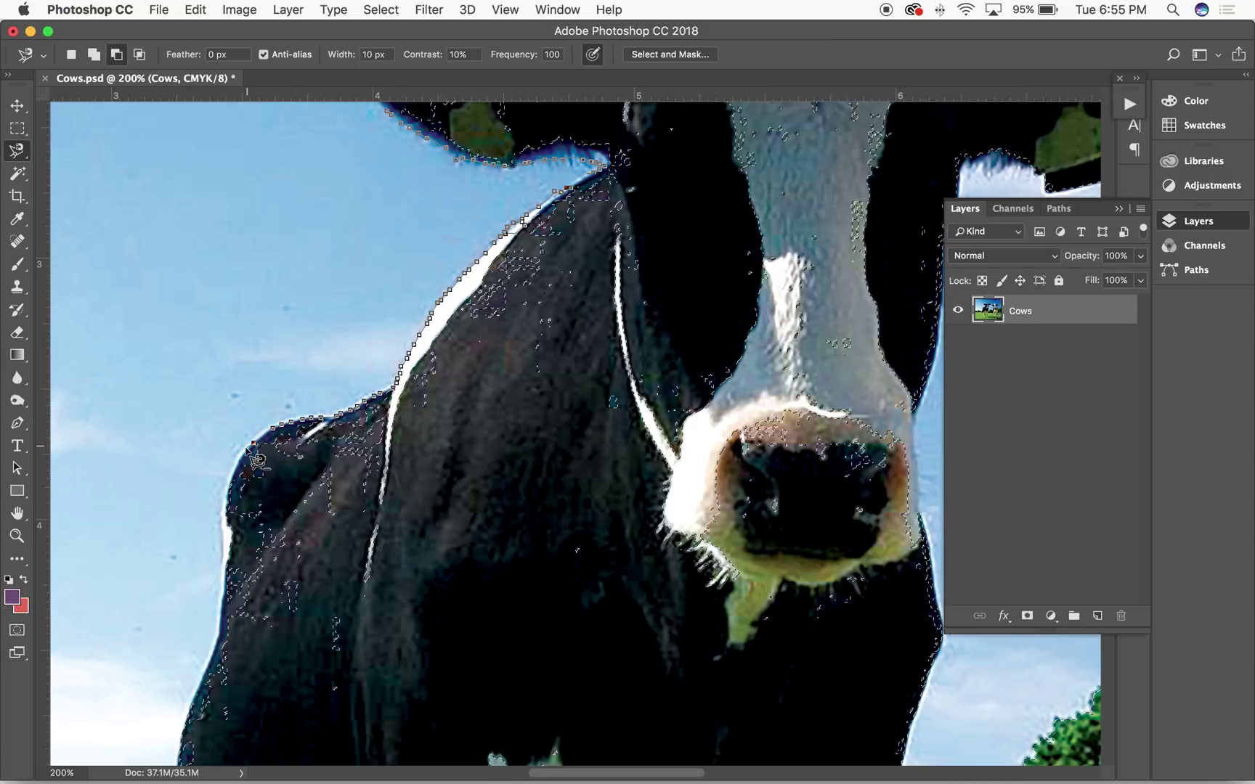
left_click_drag(245, 446, 376, 272)
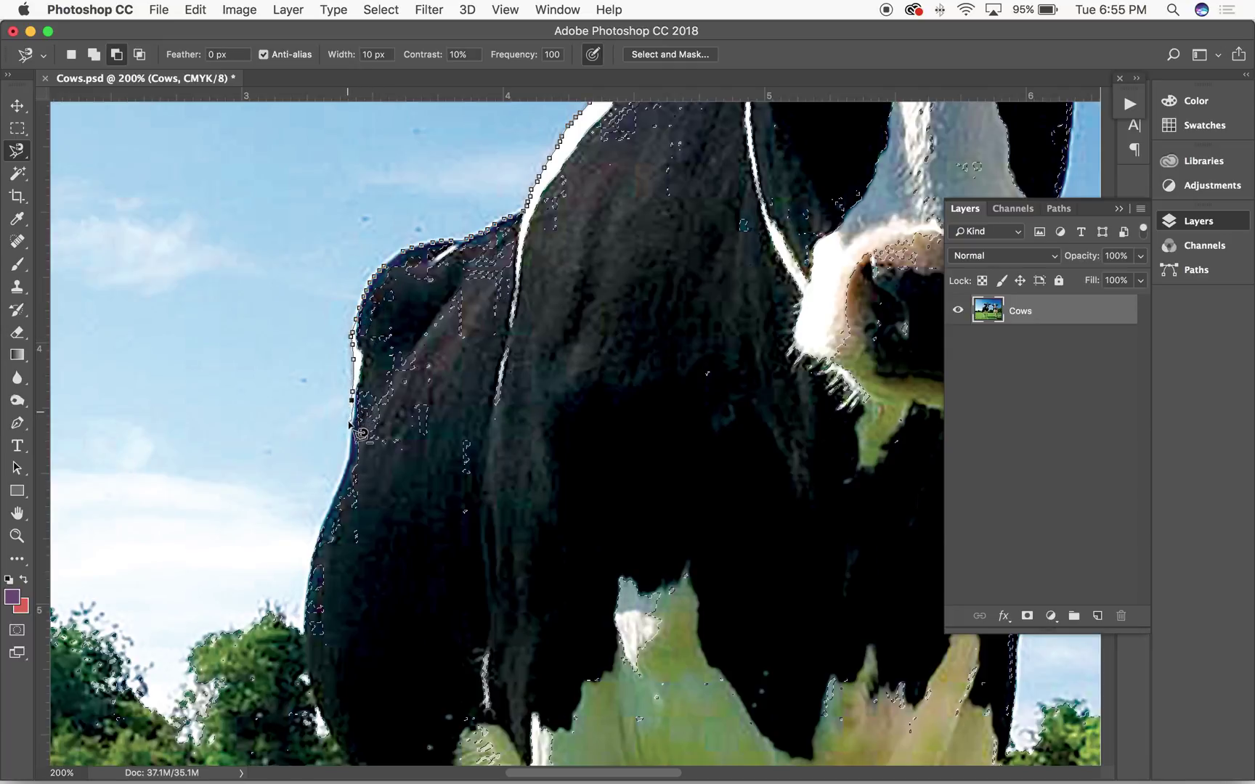
left_click_drag(358, 472, 454, 286)
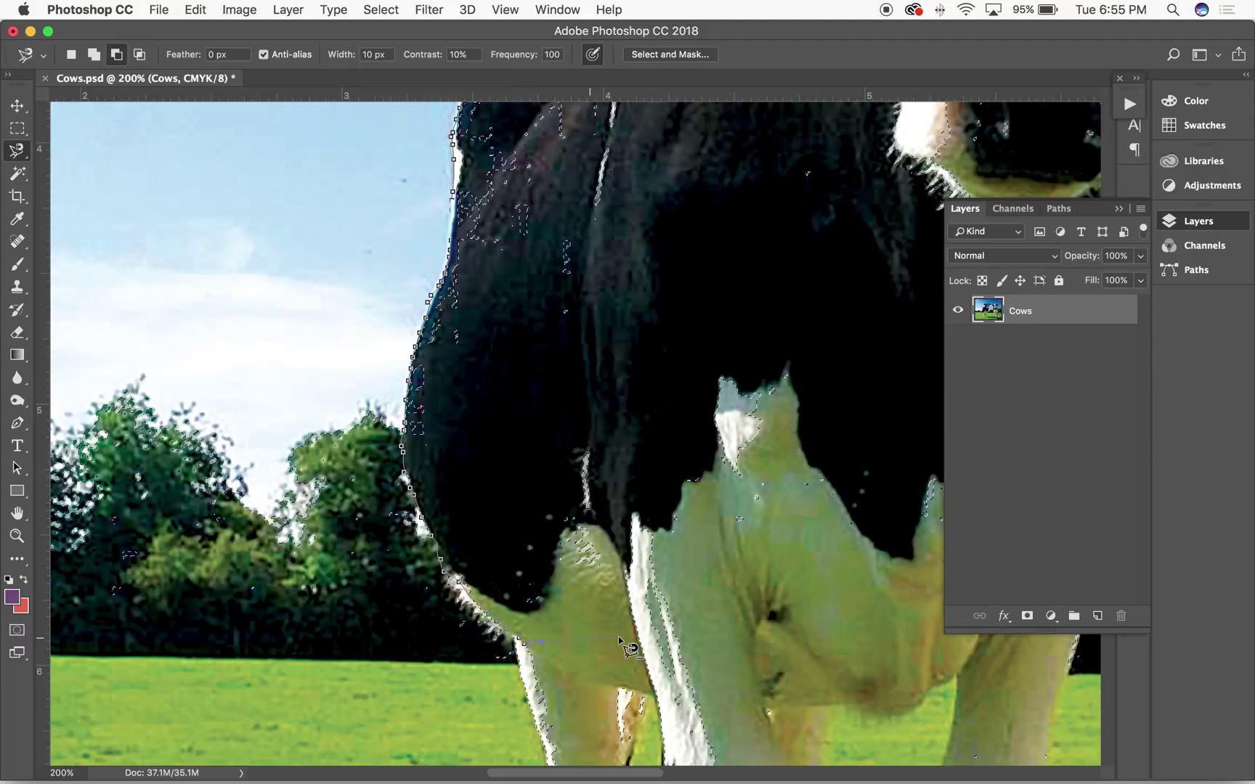
Step: Continue the outline across the larger cow's belly, up its chest and right ear, and close it at the head to subtract the area
left_click_drag(575, 573, 512, 571)
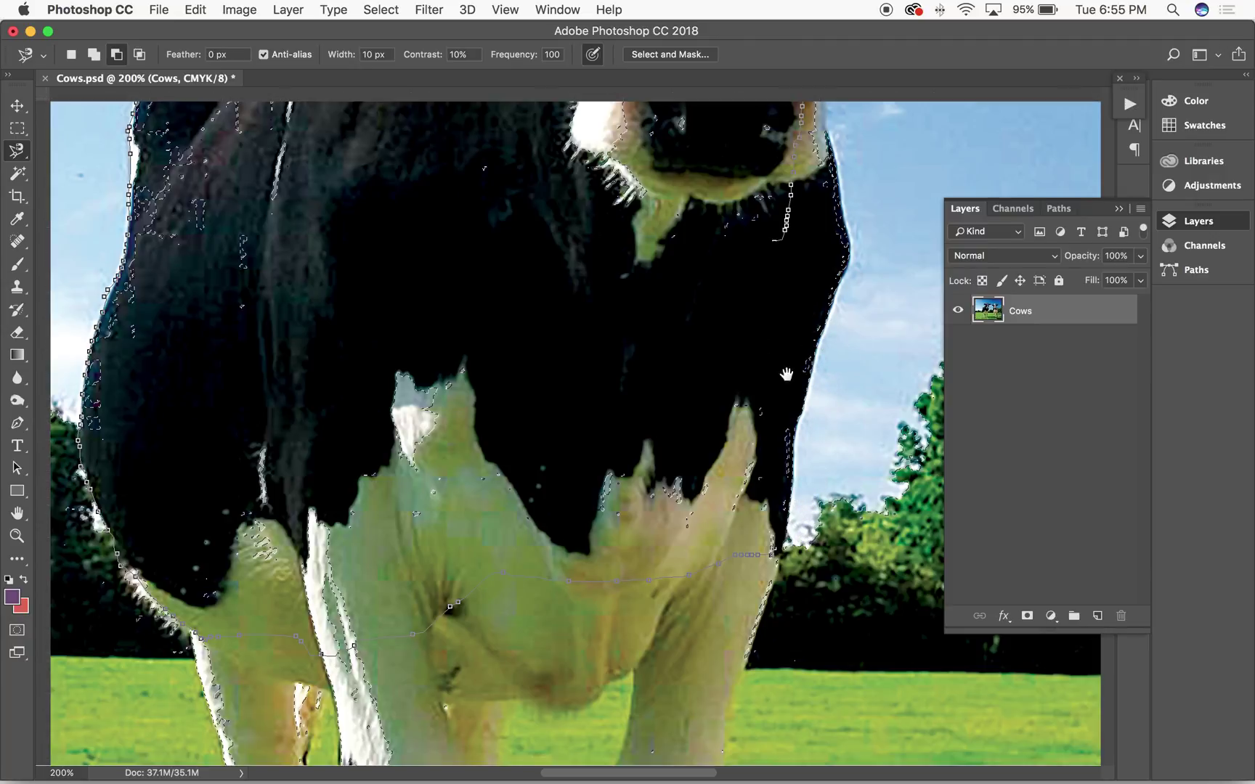
left_click_drag(828, 332, 750, 415)
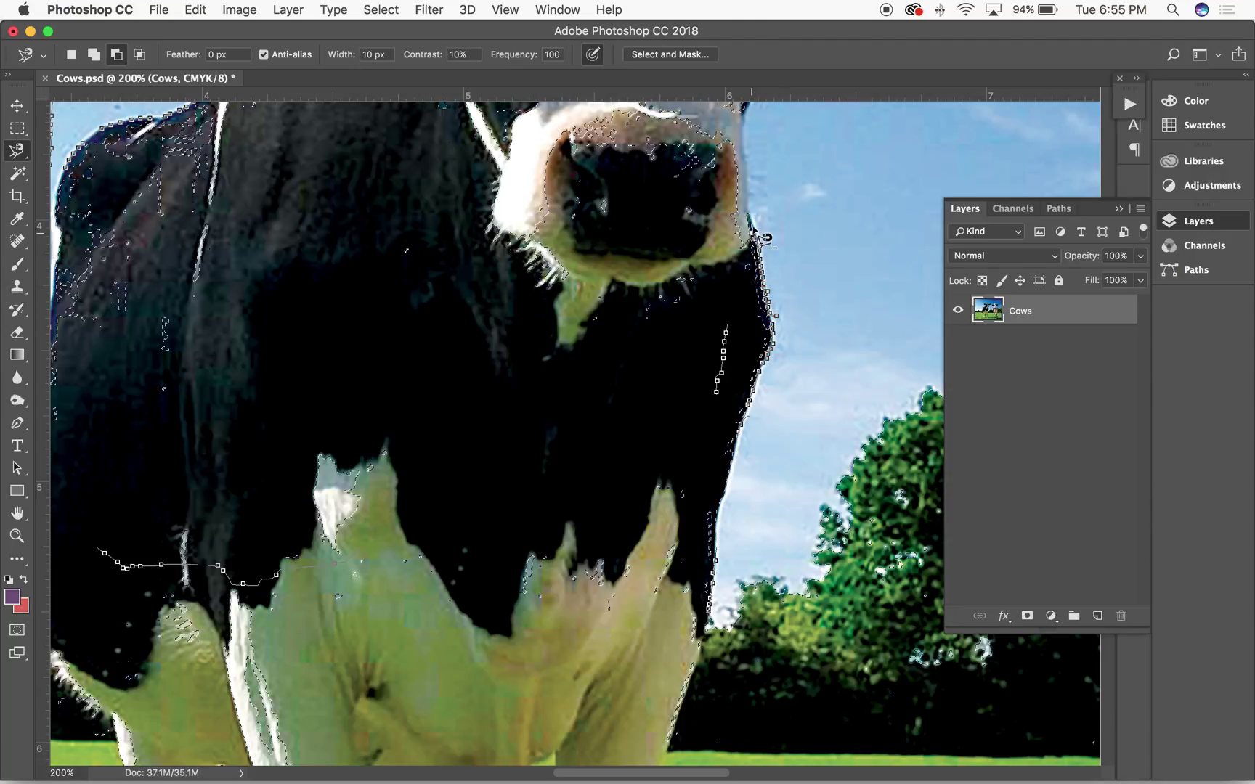
left_click_drag(761, 196, 747, 376)
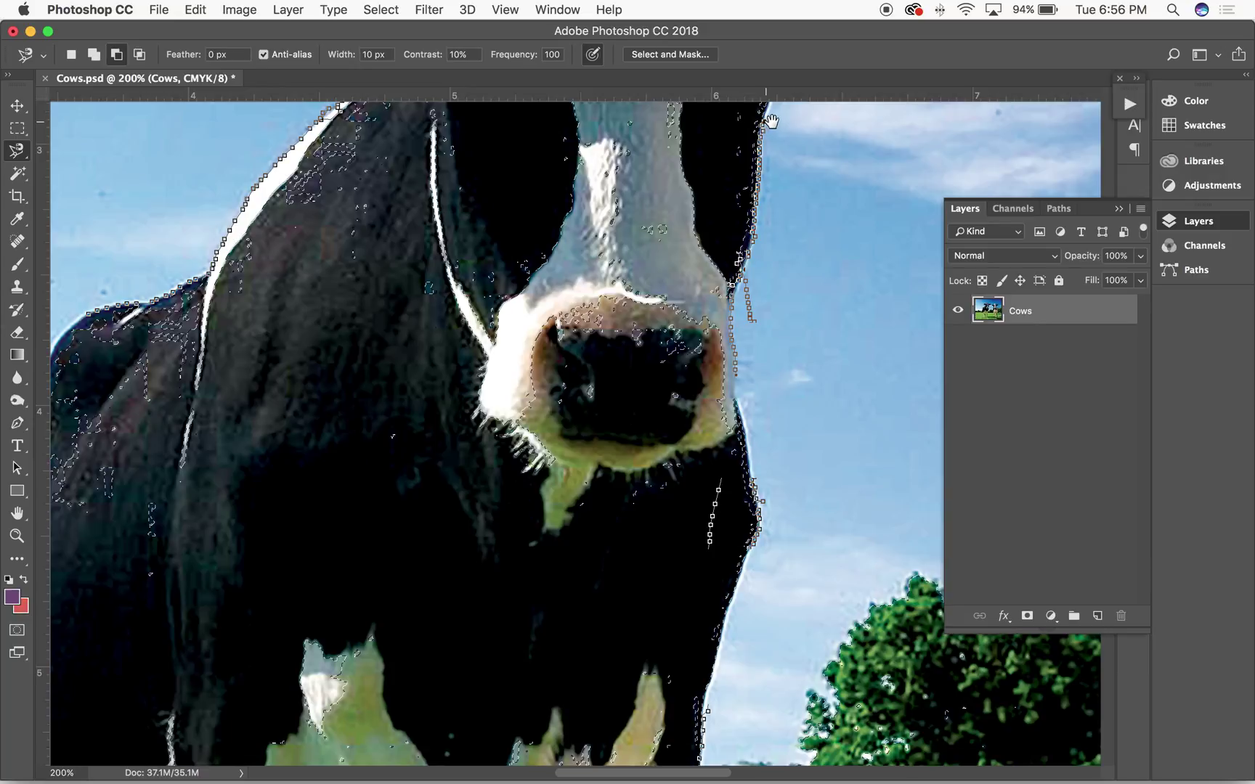
mouse_move(772, 122)
left_mouse_down()
mouse_move(748, 174)
mouse_move(751, 361)
mouse_move(722, 622)
mouse_move(731, 588)
mouse_move(716, 632)
left_mouse_up()
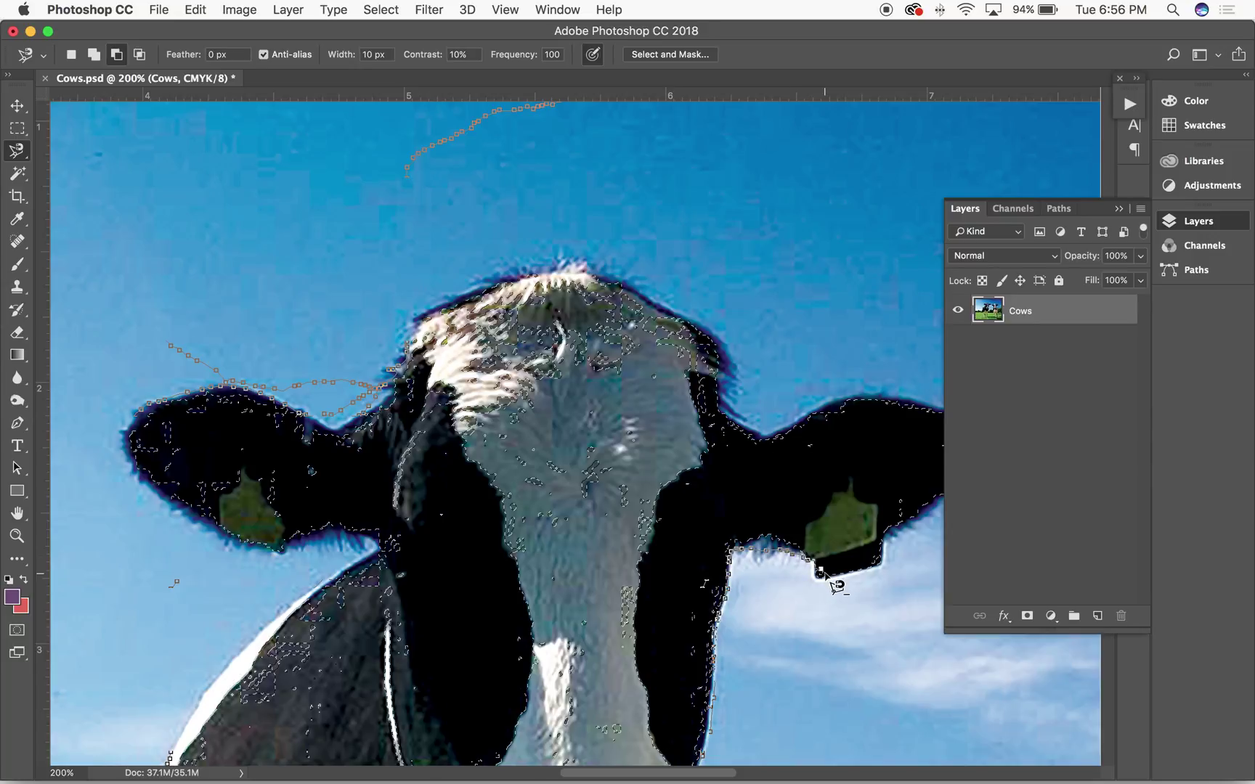
mouse_move(875, 563)
left_mouse_down()
mouse_move(723, 591)
mouse_move(737, 593)
left_mouse_up()
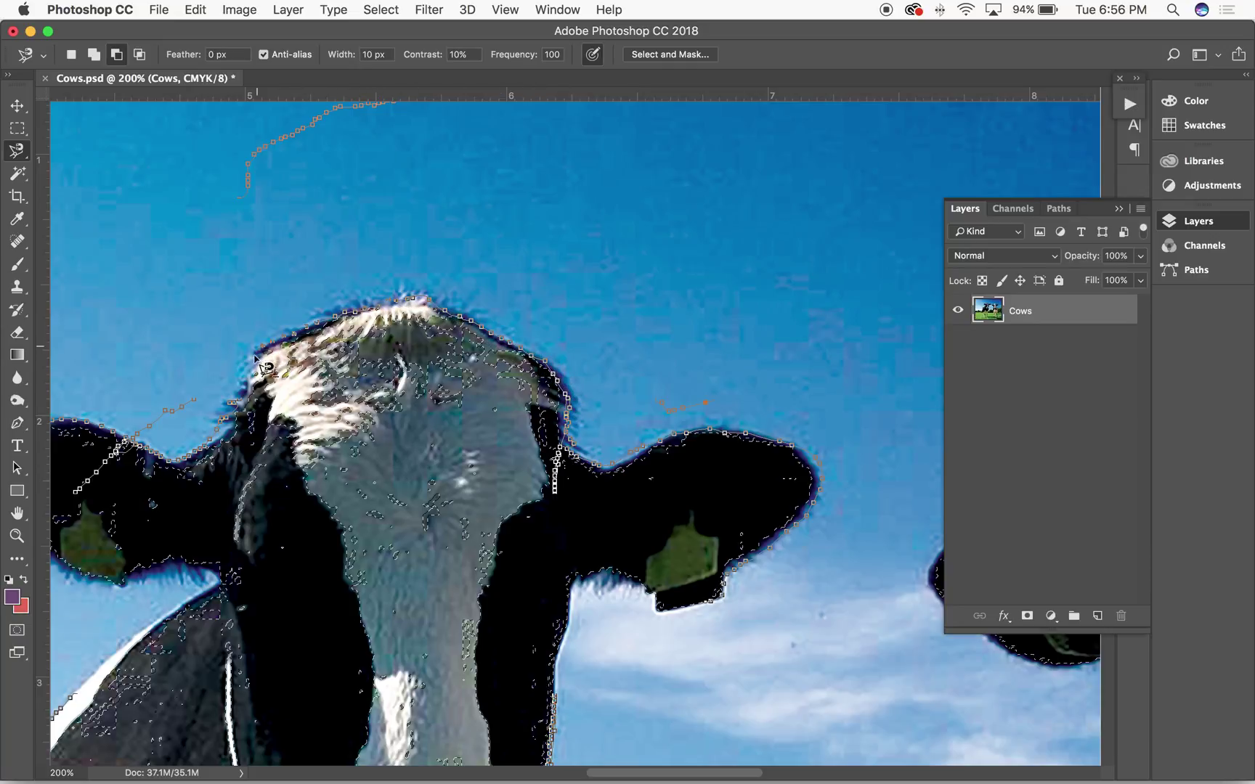
left_click(252, 402)
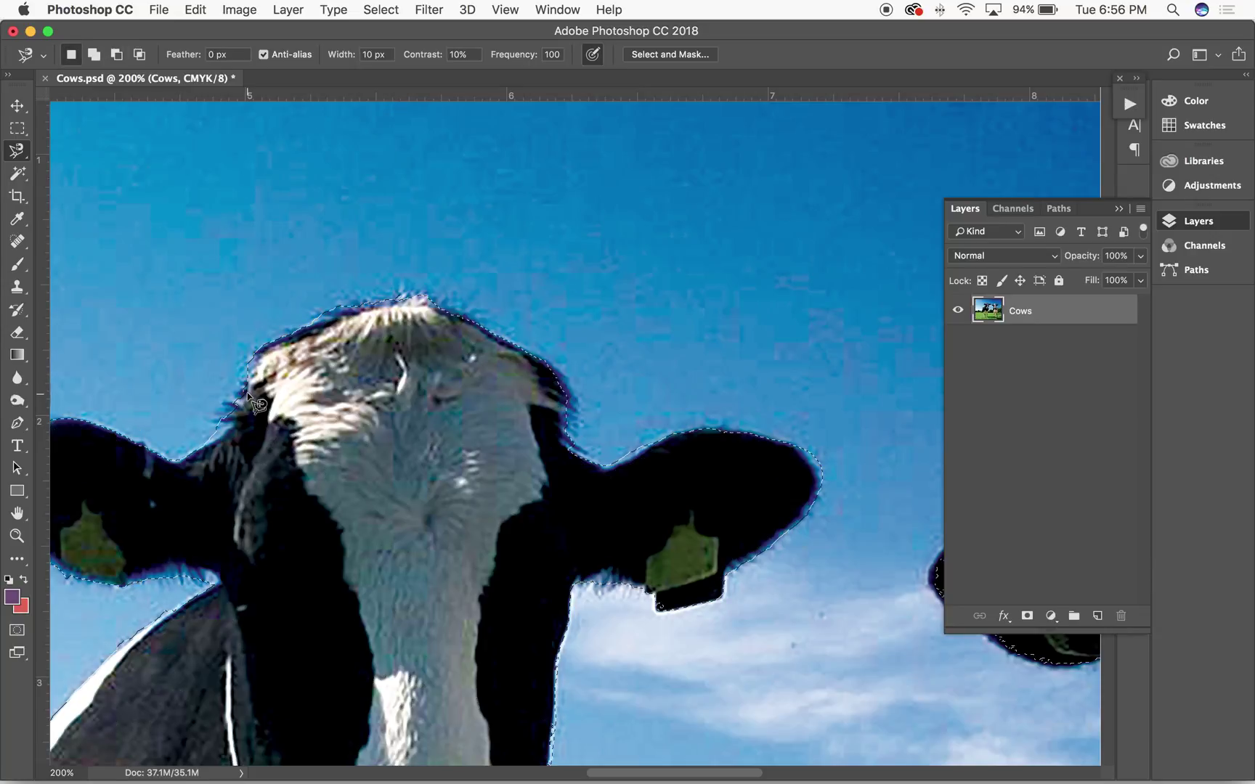
Step: Turn on Quick Mask mode and check the mask over the larger cow's body and legs at 66.7% zoom
key("super+minus")
key("super+minus")
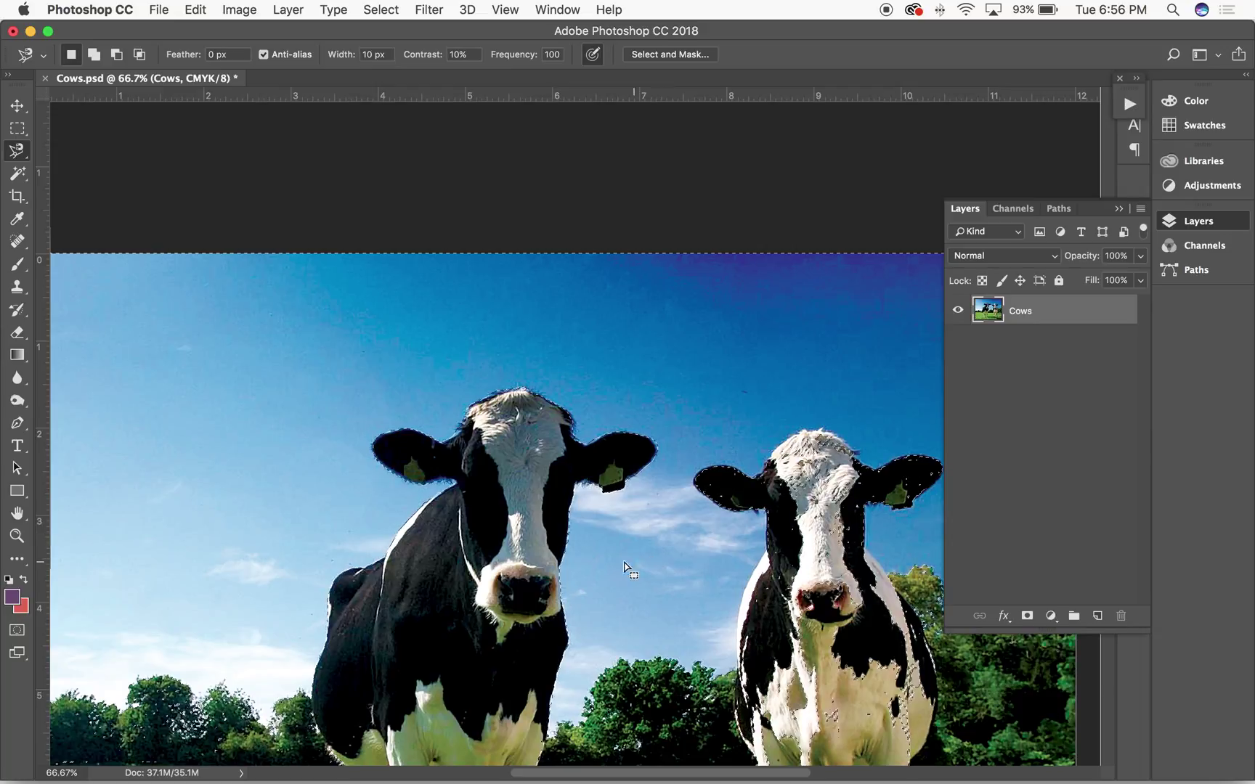
scroll(550, 535, "down", 5)
scroll(551, 536, "left", 2)
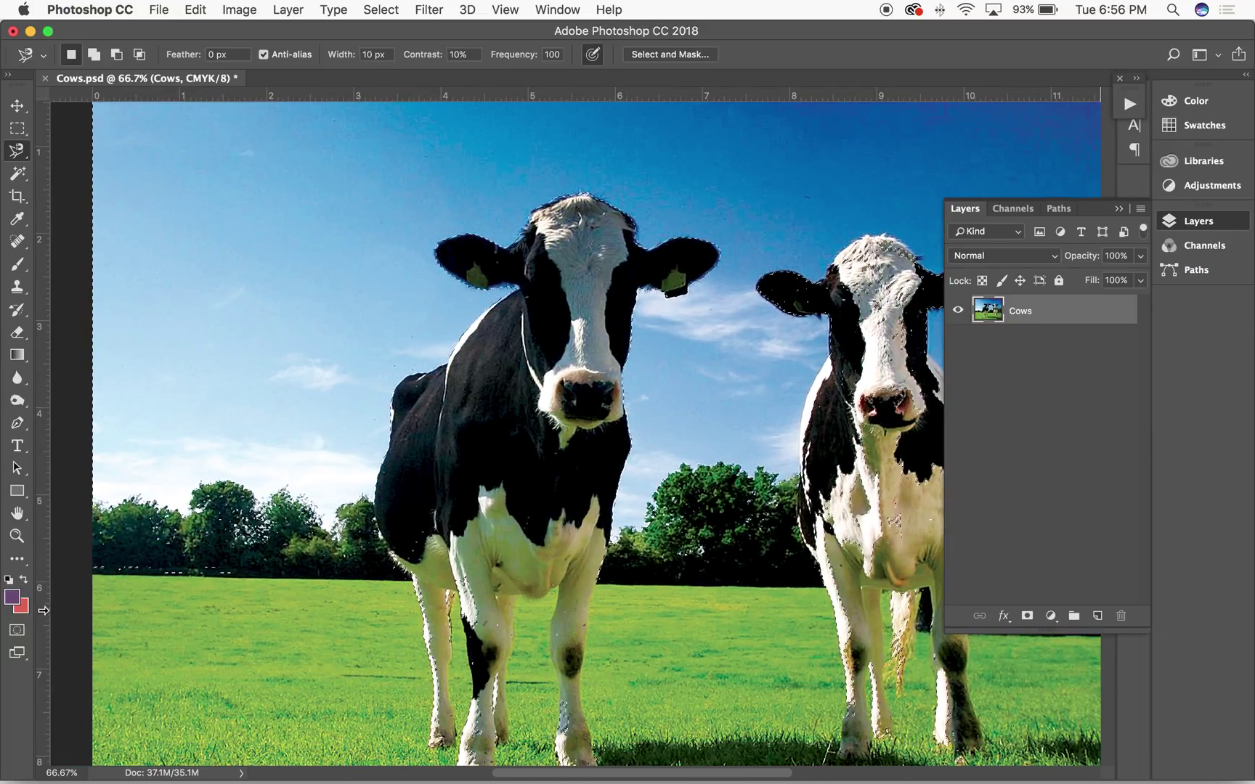
left_click(11, 632)
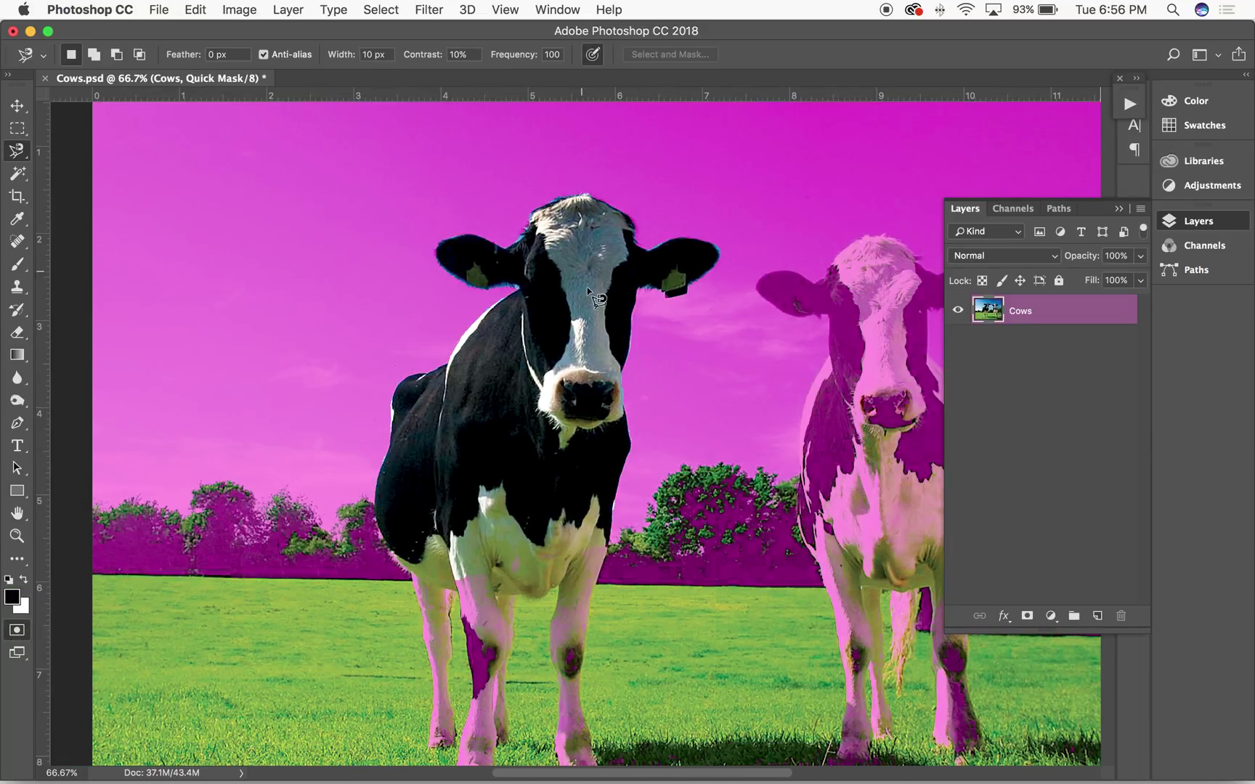
scroll(581, 436, "down", 6)
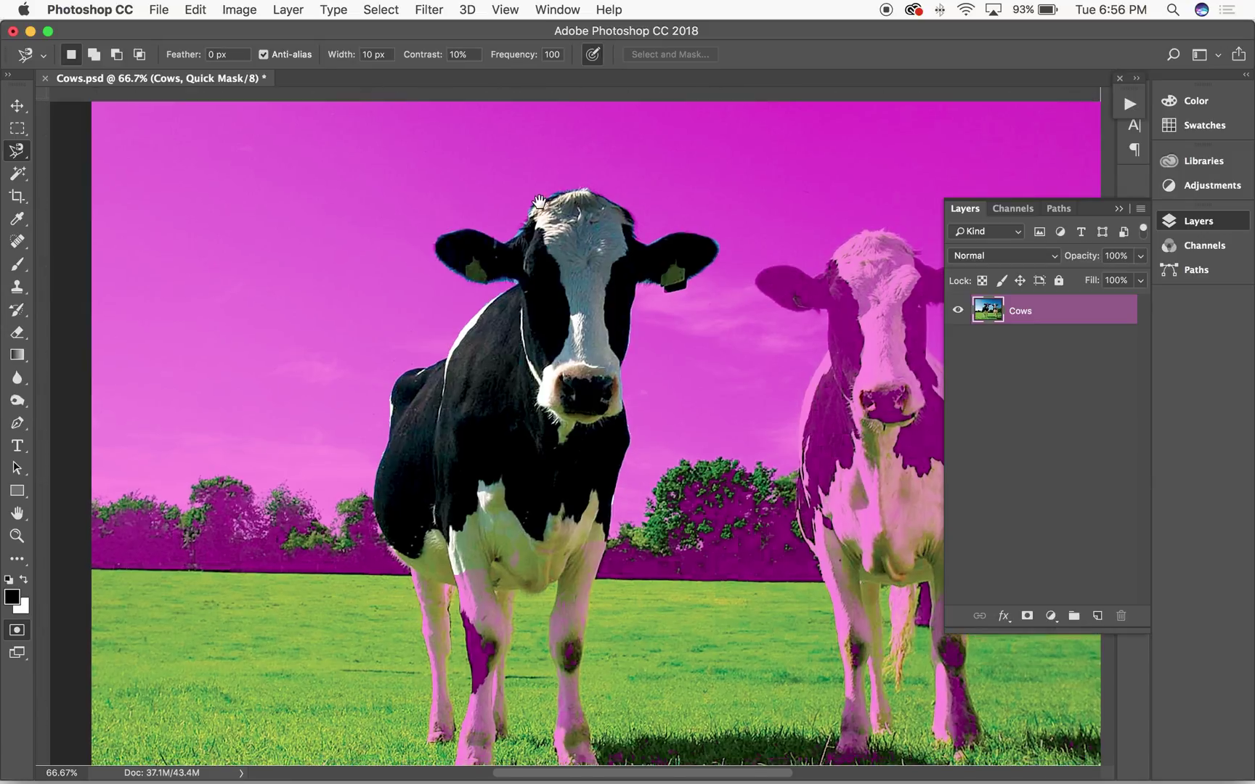
scroll(606, 290, "up", 2)
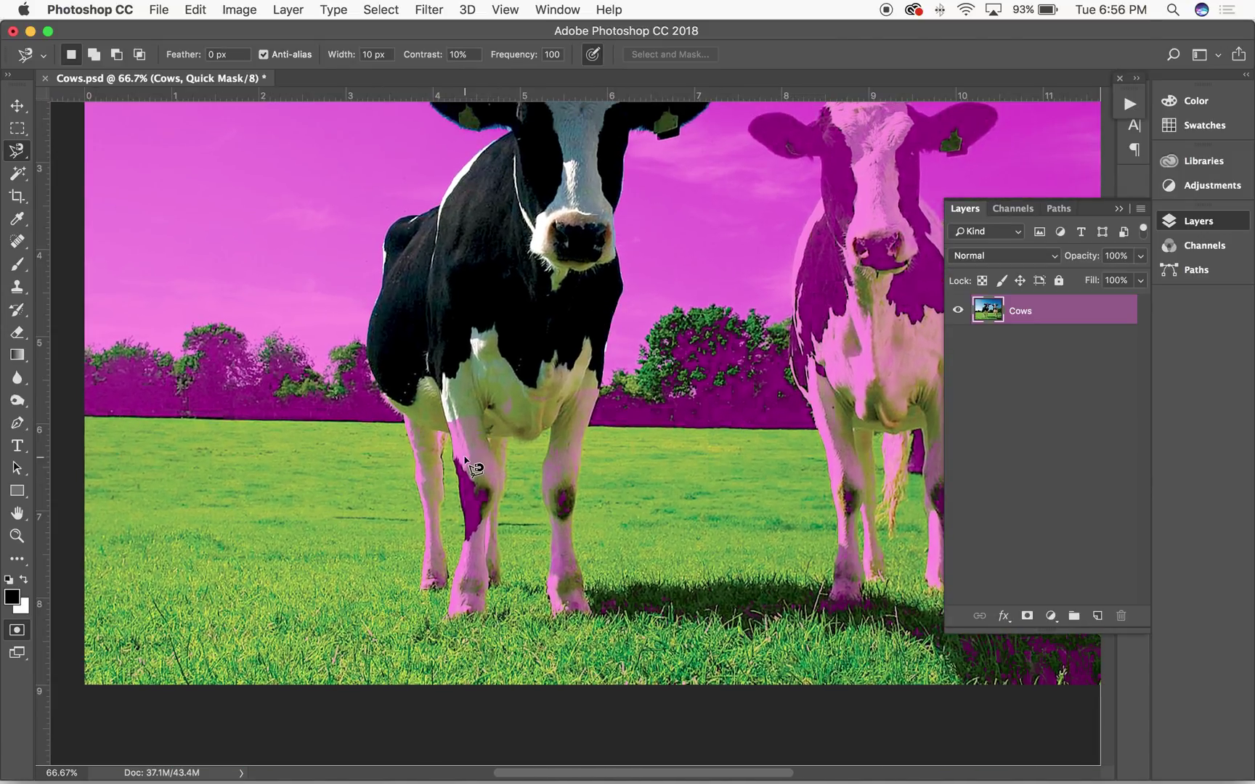
Step: Erase the mask from the larger cow's legs with the Eraser, enlarge its brush to 500, and leave Quick Mask
key("e")
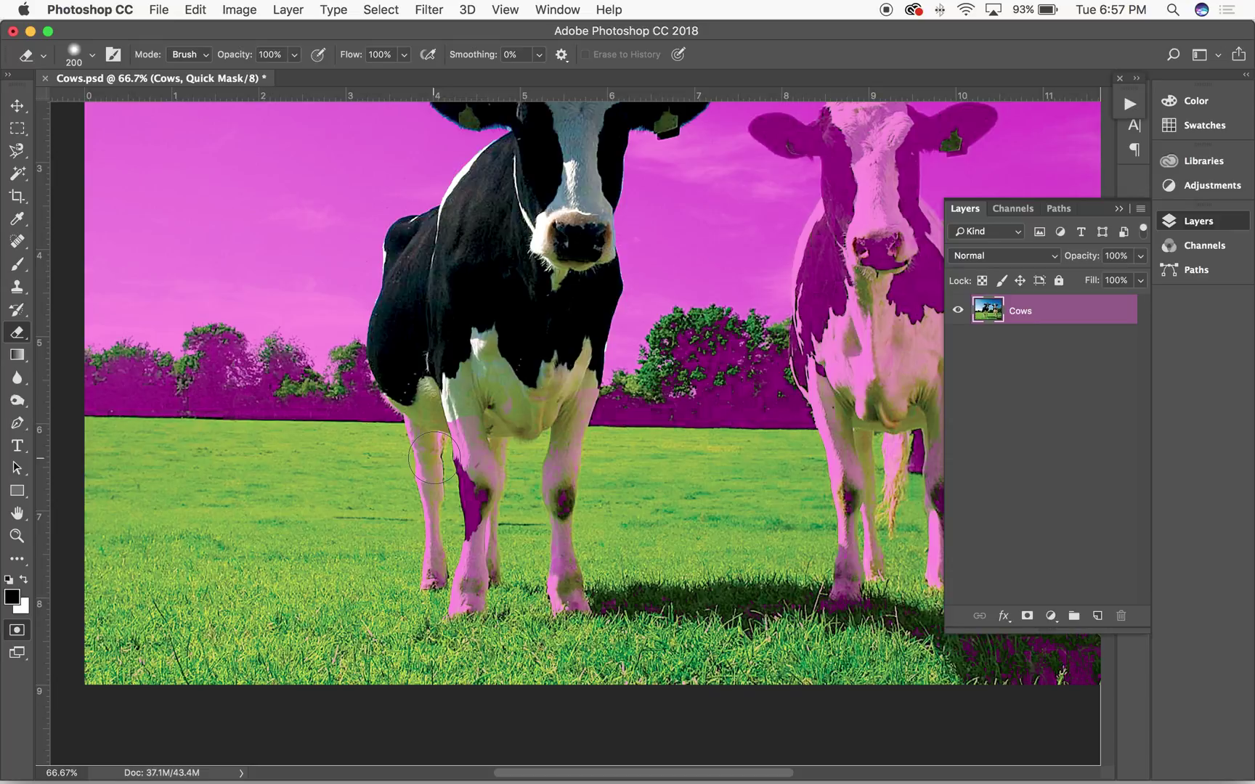
mouse_move(441, 404)
left_mouse_down()
mouse_move(398, 508)
mouse_move(476, 370)
left_mouse_up()
mouse_move(563, 398)
left_mouse_down()
mouse_move(579, 424)
mouse_move(678, 461)
mouse_move(558, 511)
mouse_move(589, 556)
mouse_move(538, 566)
mouse_move(537, 591)
mouse_move(526, 573)
mouse_move(454, 563)
left_mouse_up()
key("bracketright")
key("bracketright")
key("bracketright")
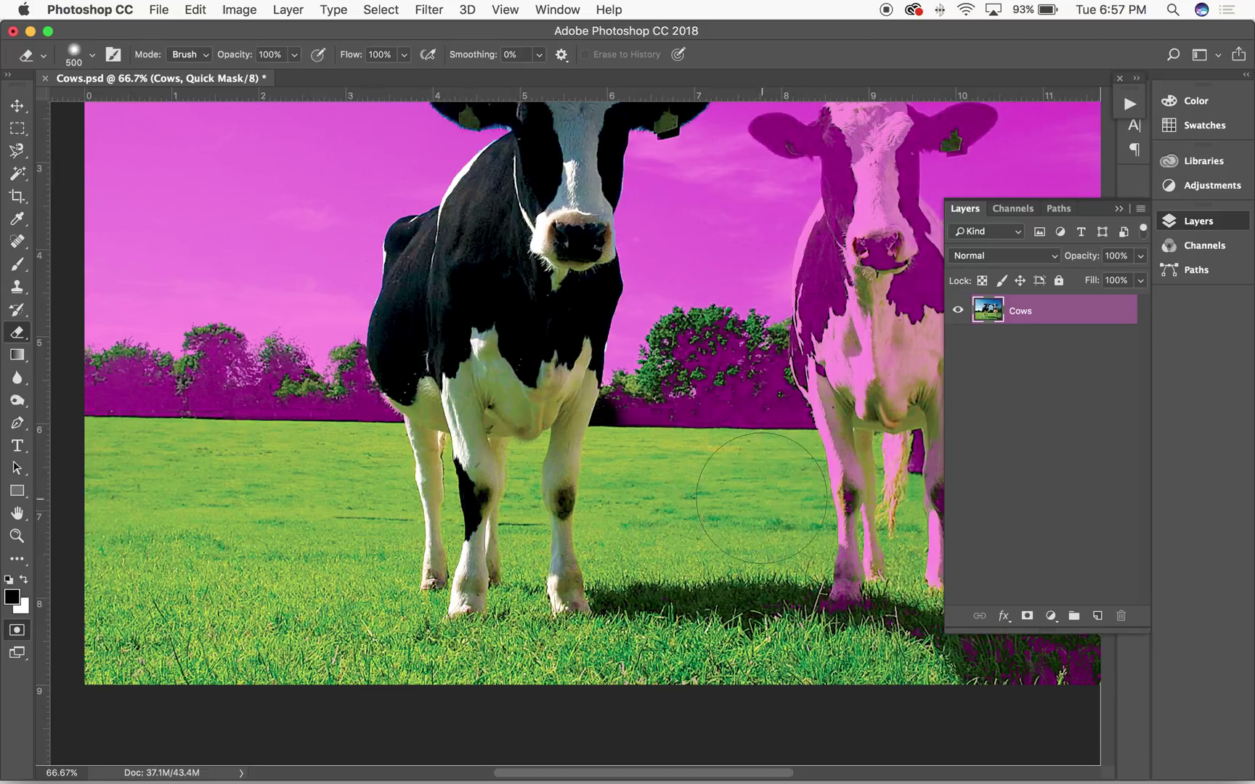
mouse_move(752, 509)
left_mouse_down()
mouse_move(265, 509)
mouse_move(359, 575)
mouse_move(421, 588)
left_mouse_up()
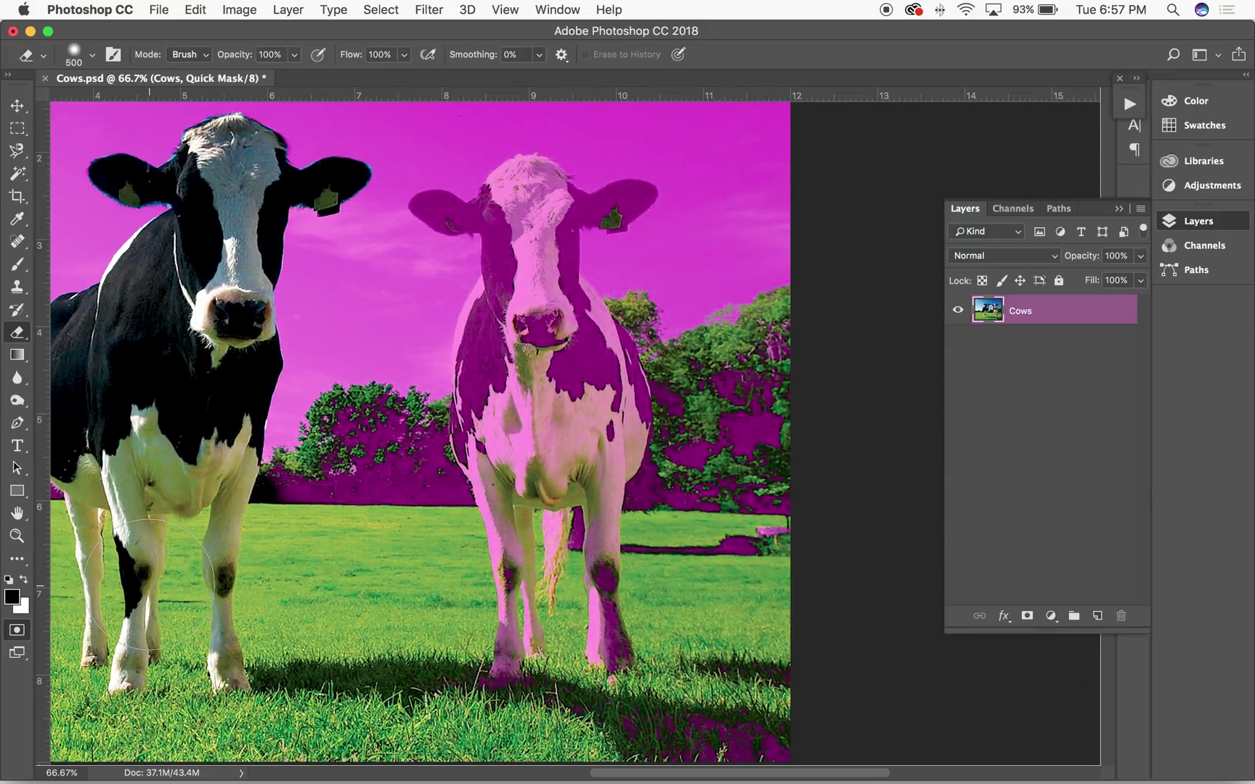
left_click(18, 630)
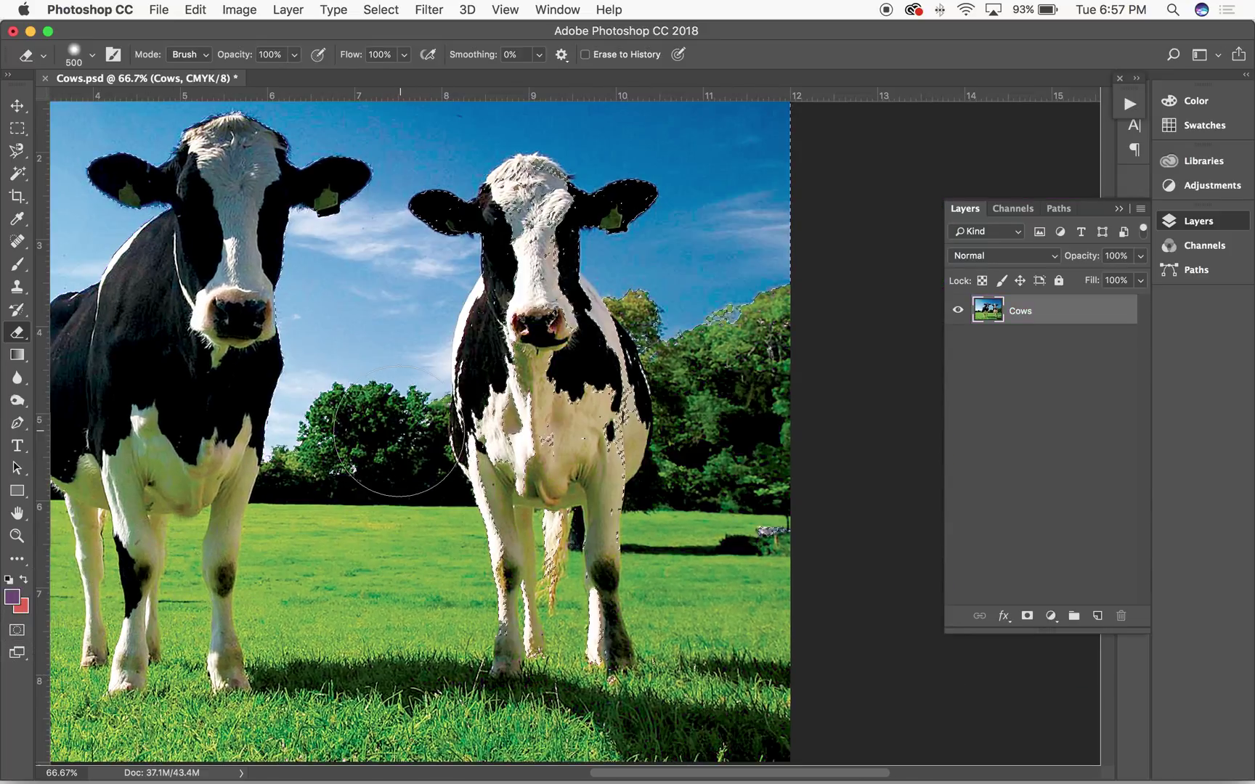
Step: Start a subtracting Magnetic Lasso outline up the smaller cow's left flank at 300% zoom, beginning beside the trees
left_click(17, 151)
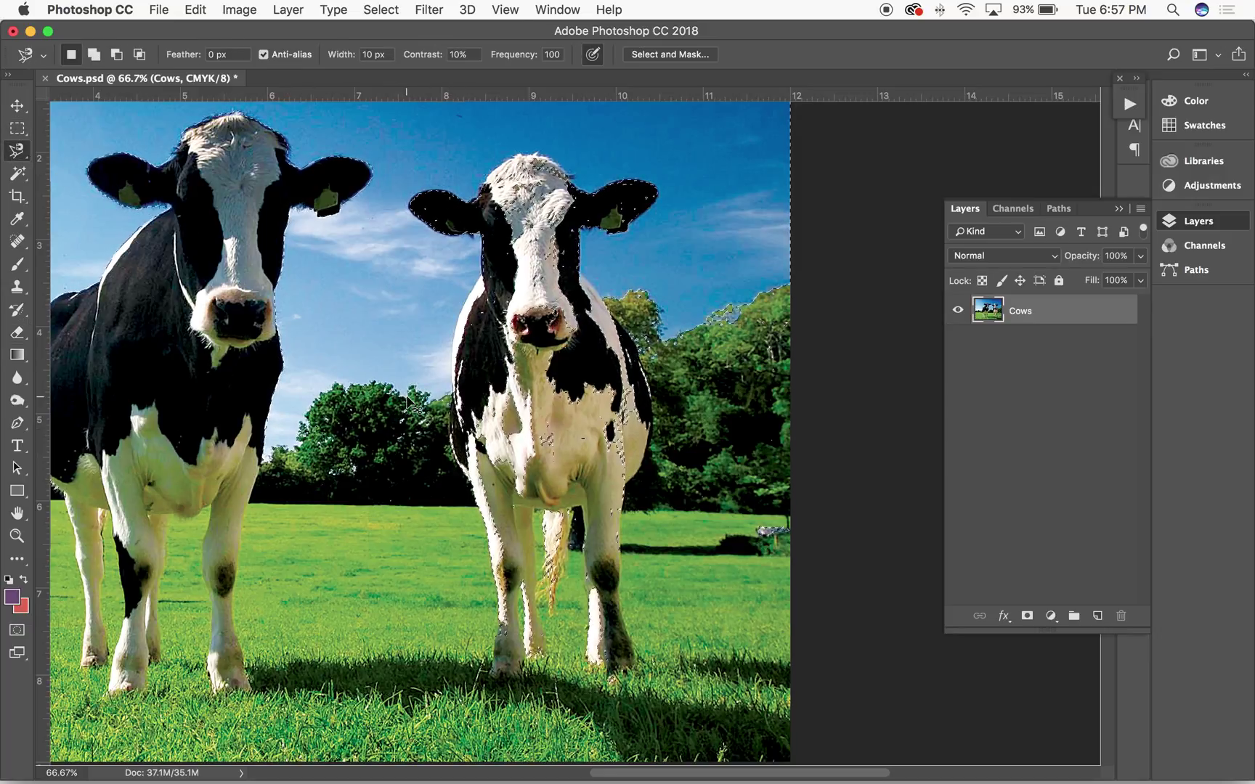
key("super+plus")
key("super+plus")
key("super+plus")
left_click_drag(388, 377, 749, 618)
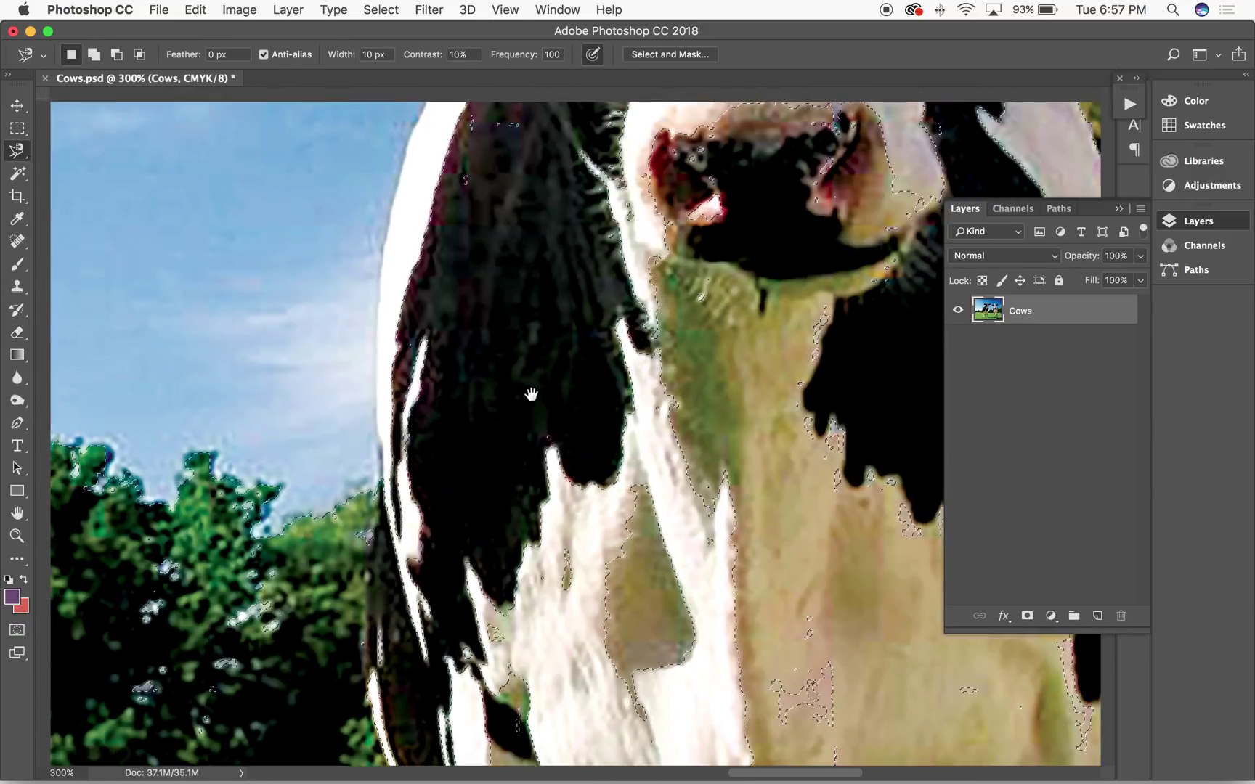
left_click_drag(529, 395, 560, 272)
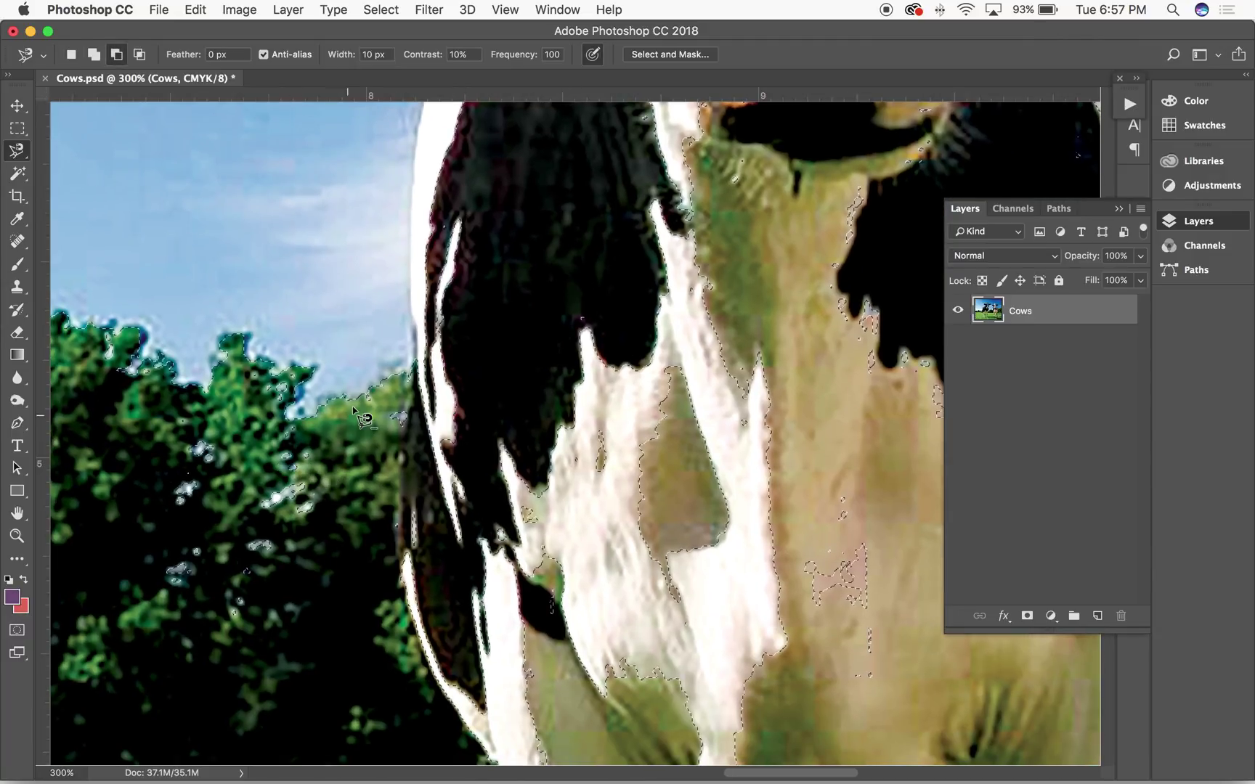
left_click(400, 372, "alt")
left_click_drag(416, 341, 410, 255)
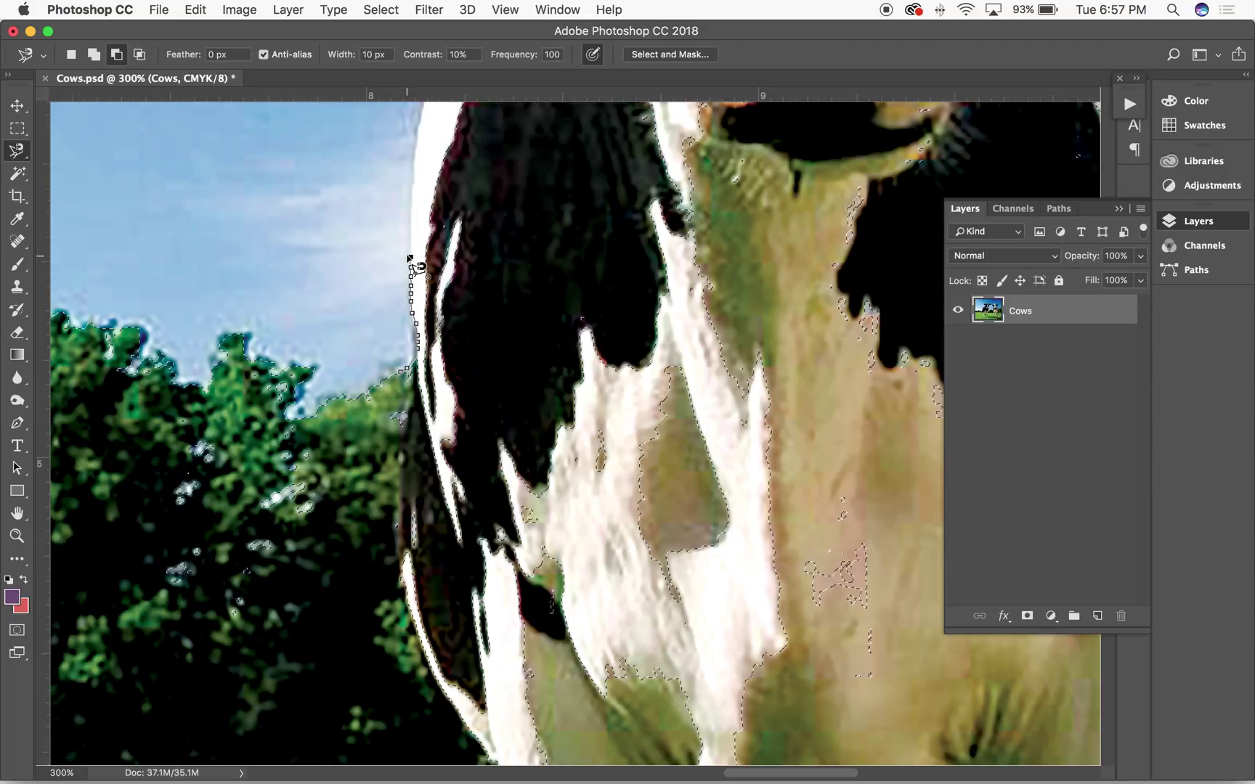
Step: Continue the outline around the smaller cow's head, ears and right flank, and close it across the belly to subtract the area
scroll(410, 258, "down", 1)
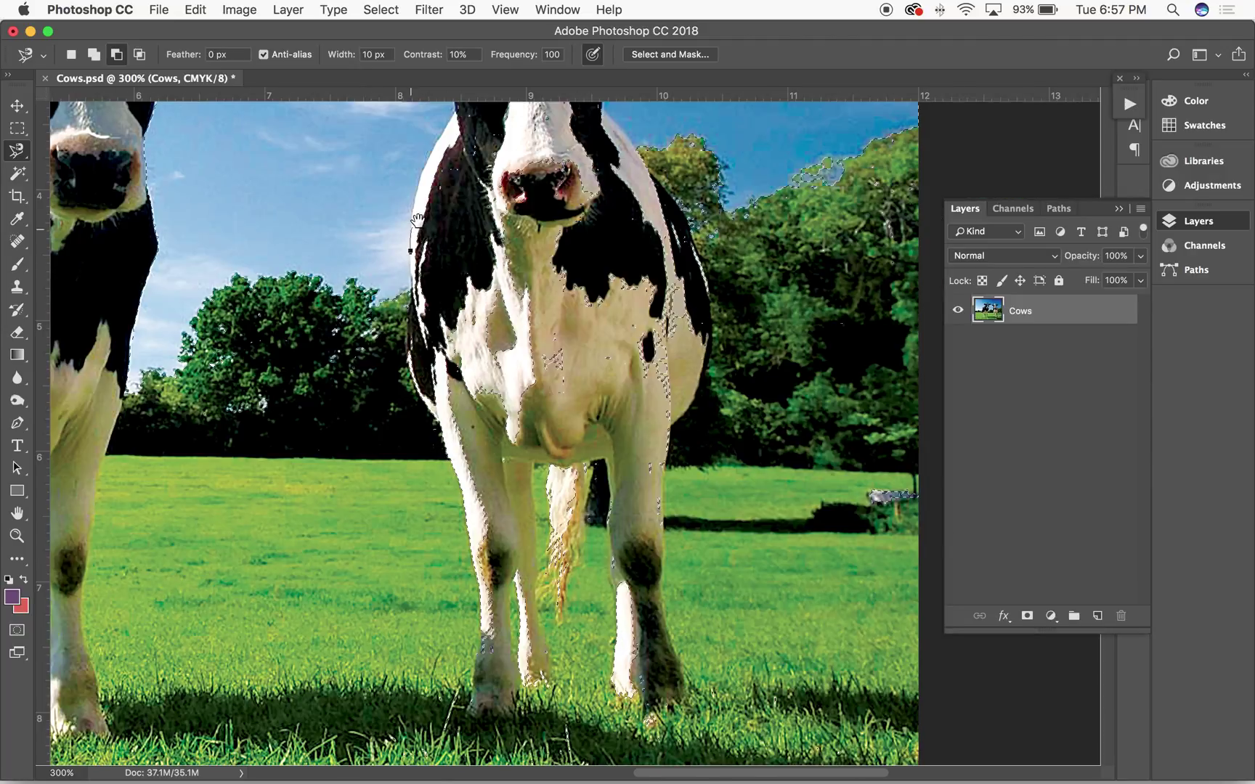
mouse_move(411, 231)
left_mouse_down()
mouse_move(428, 442)
mouse_move(478, 329)
mouse_move(459, 282)
left_mouse_up()
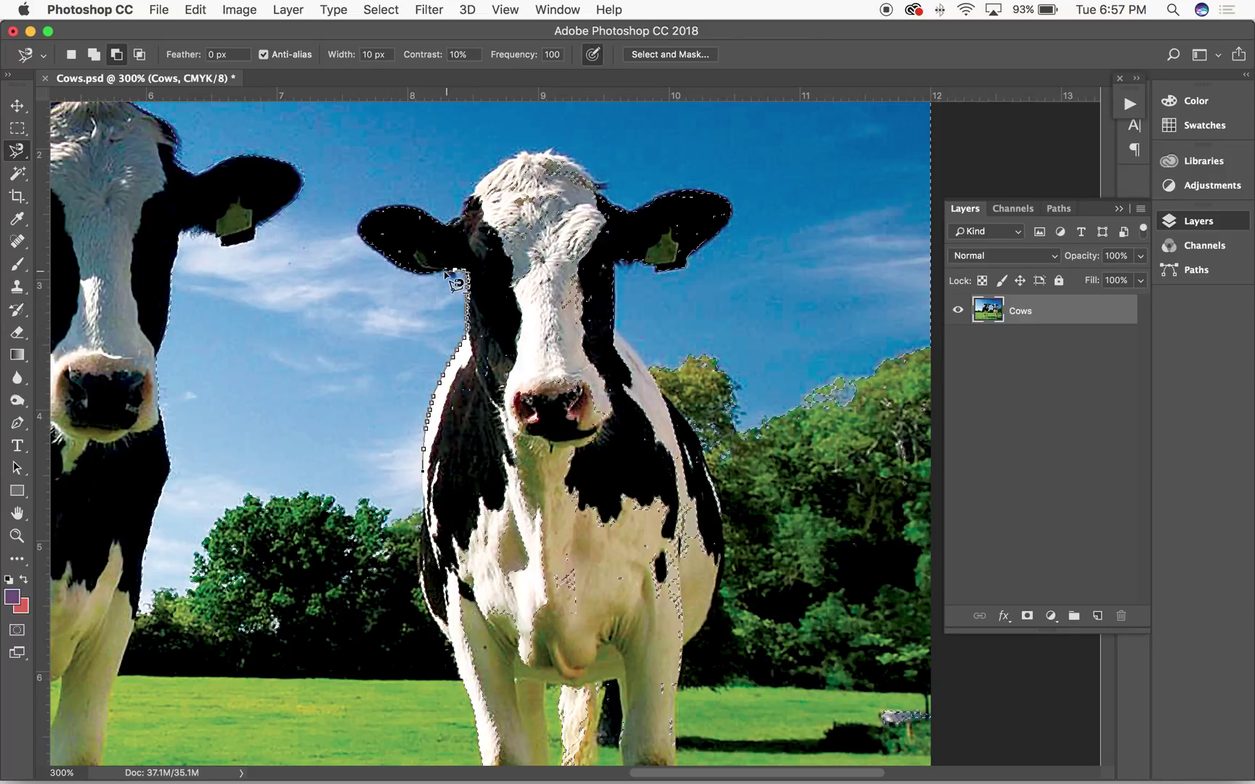
mouse_move(367, 233)
left_mouse_down()
mouse_move(451, 223)
mouse_move(467, 204)
mouse_move(456, 196)
mouse_move(487, 167)
mouse_move(536, 149)
mouse_move(579, 162)
mouse_move(632, 215)
mouse_move(682, 192)
mouse_move(735, 206)
mouse_move(727, 231)
mouse_move(671, 271)
mouse_move(618, 265)
mouse_move(614, 322)
left_mouse_up()
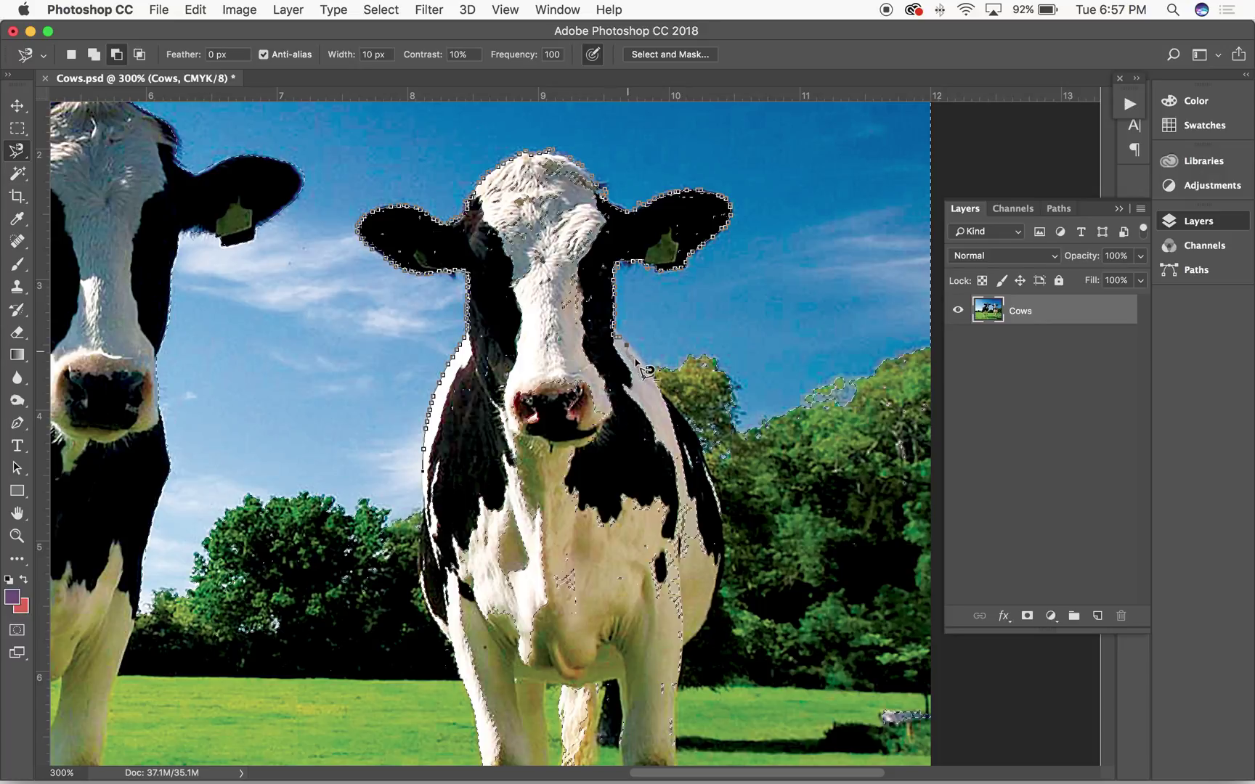
mouse_move(663, 381)
left_mouse_down()
mouse_move(719, 496)
mouse_move(703, 596)
mouse_move(647, 651)
mouse_move(567, 641)
mouse_move(501, 612)
left_mouse_up()
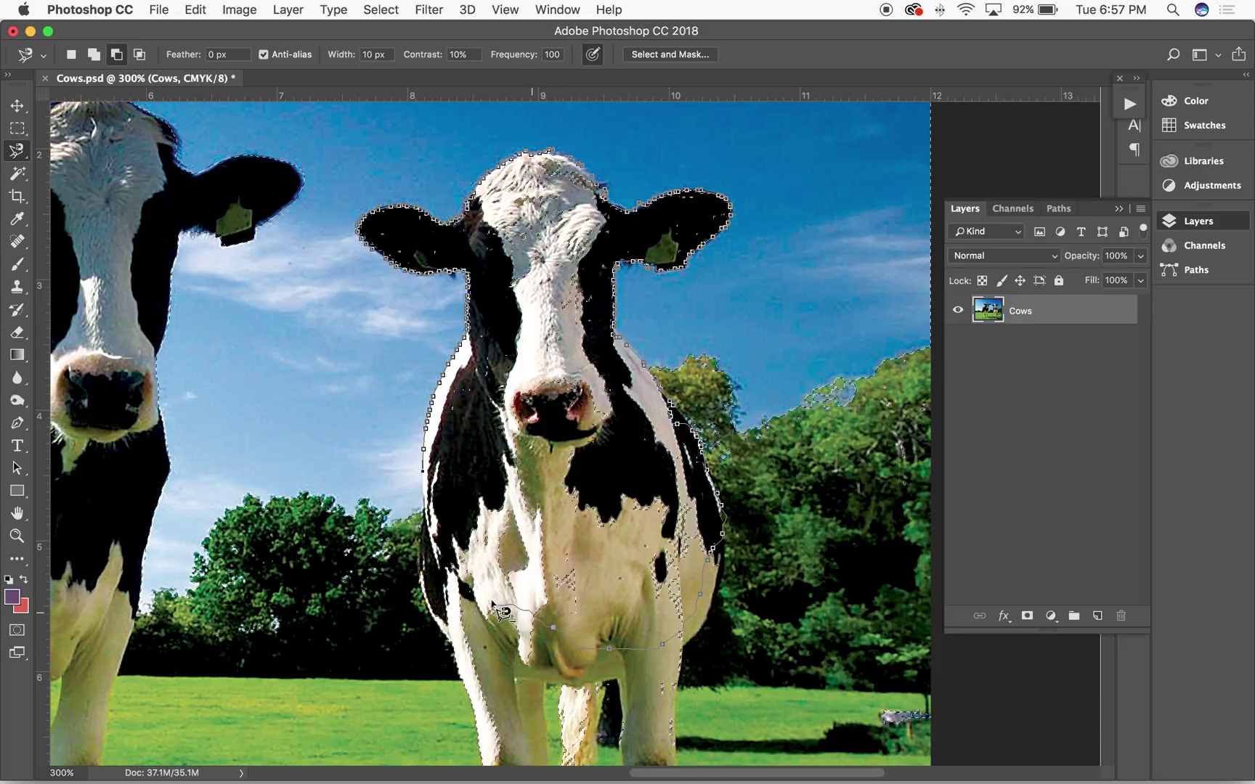
double_click(421, 515)
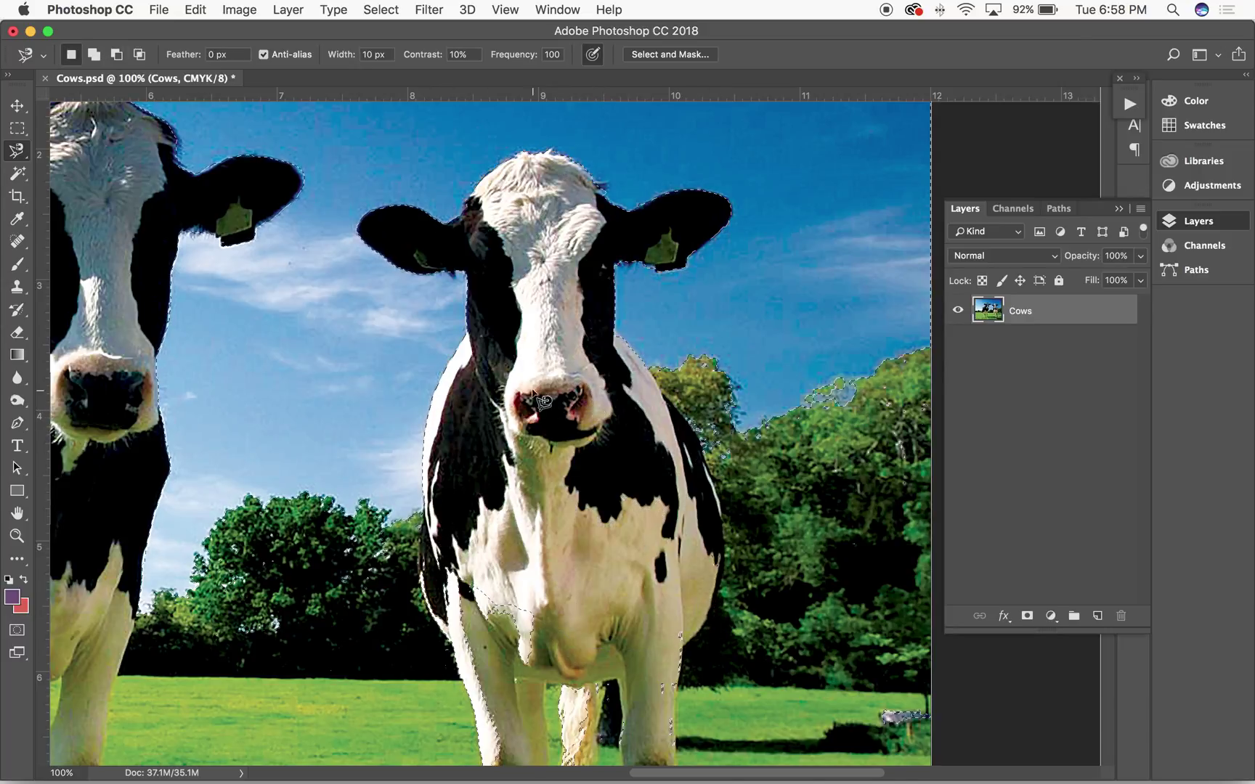
left_click_drag(240, 407, 460, 523)
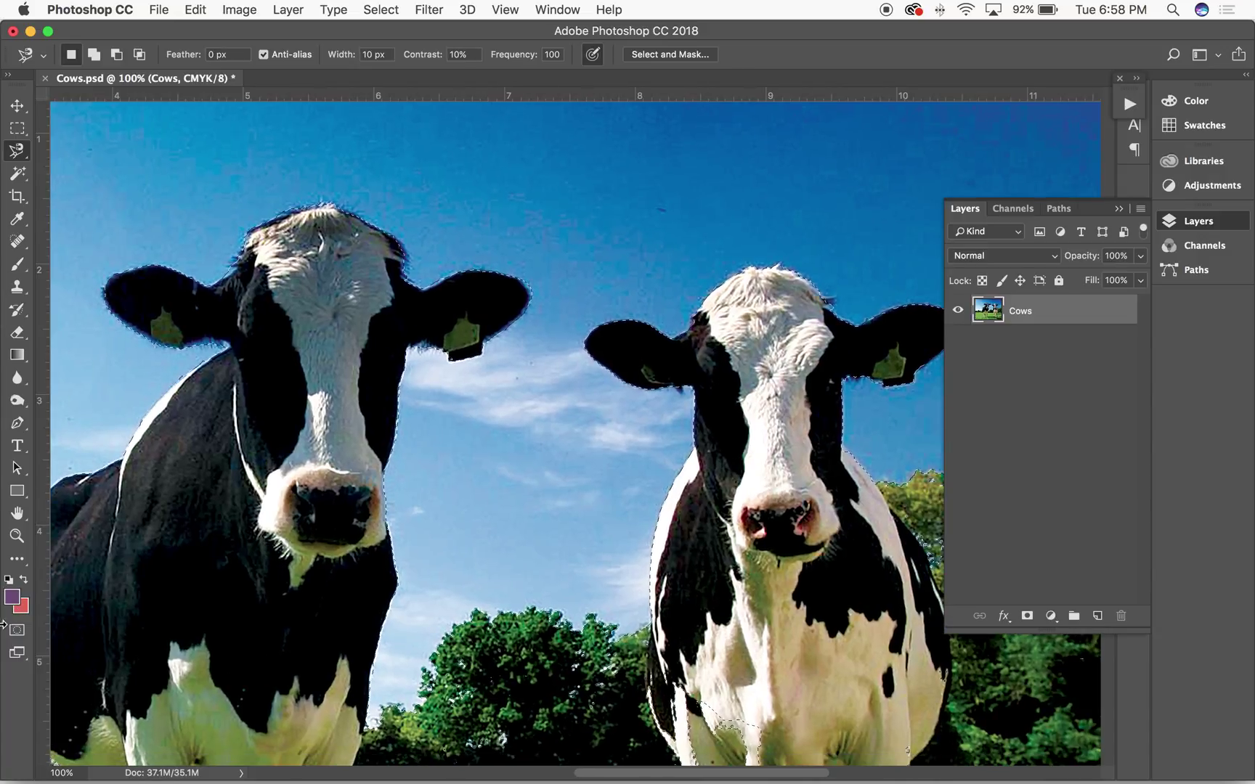
Step: Turn on Quick Mask mode and erase the mask from the smaller cow's body and legs and the trees and grass around it
key("q")
left_click_drag(605, 556, 608, 266)
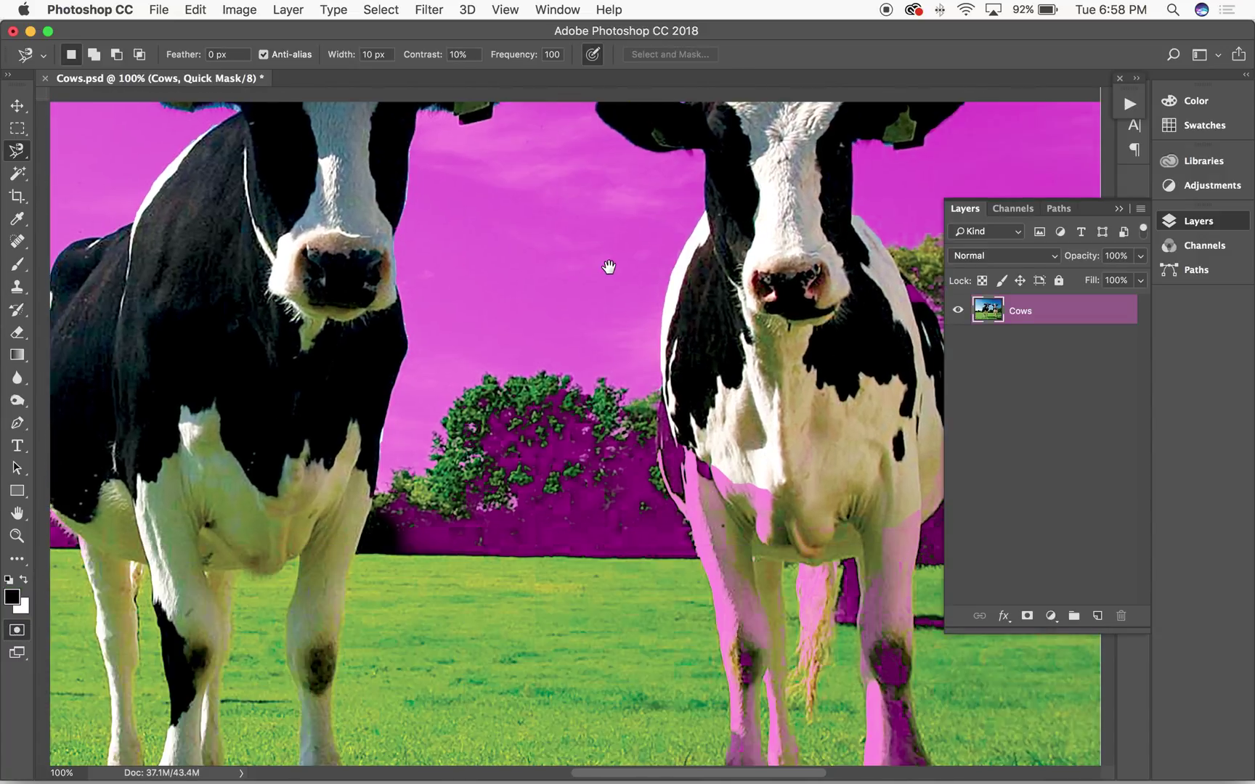
key("super+minus")
key("e")
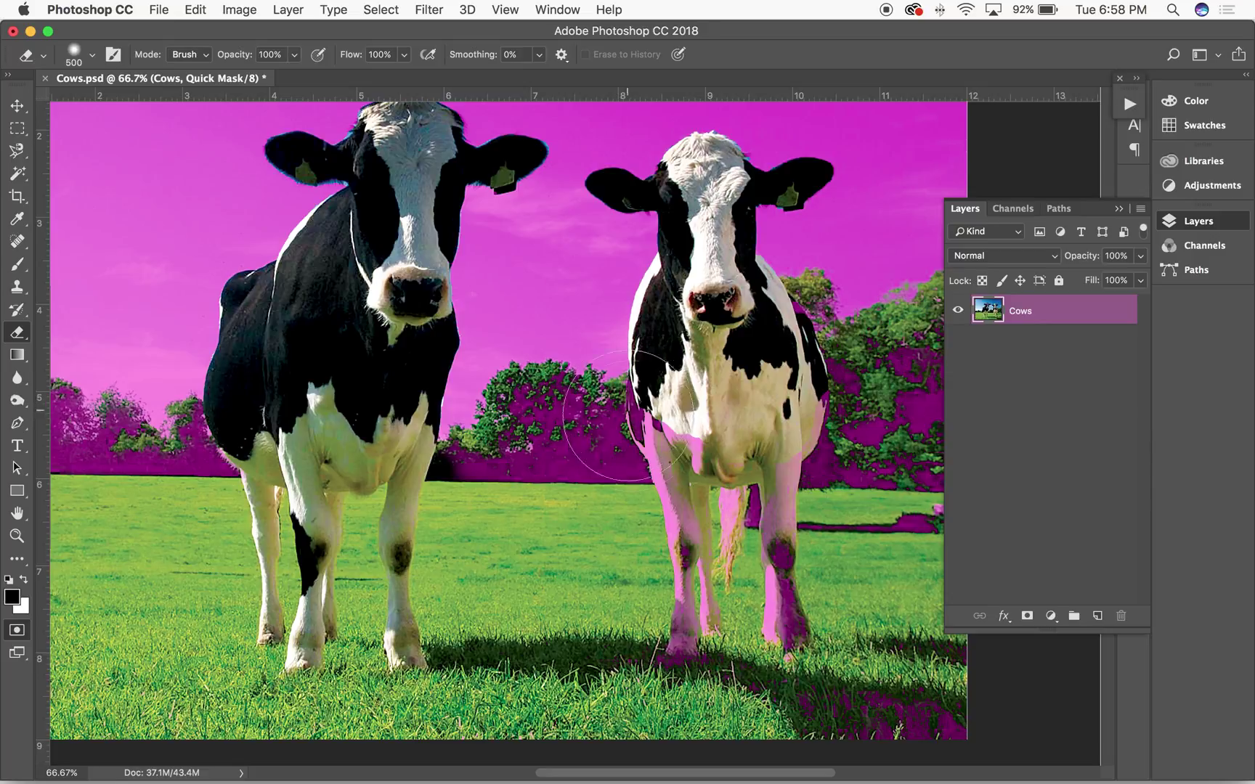
mouse_move(698, 448)
left_mouse_down()
mouse_move(664, 515)
mouse_move(679, 551)
mouse_move(799, 484)
mouse_move(862, 395)
mouse_move(856, 410)
mouse_move(939, 374)
mouse_move(943, 520)
mouse_move(847, 572)
mouse_move(818, 616)
mouse_move(837, 714)
mouse_move(937, 682)
mouse_move(819, 780)
mouse_move(783, 516)
mouse_move(673, 501)
mouse_move(619, 464)
mouse_move(658, 453)
mouse_move(608, 471)
mouse_move(555, 451)
mouse_move(517, 500)
mouse_move(468, 519)
left_mouse_up()
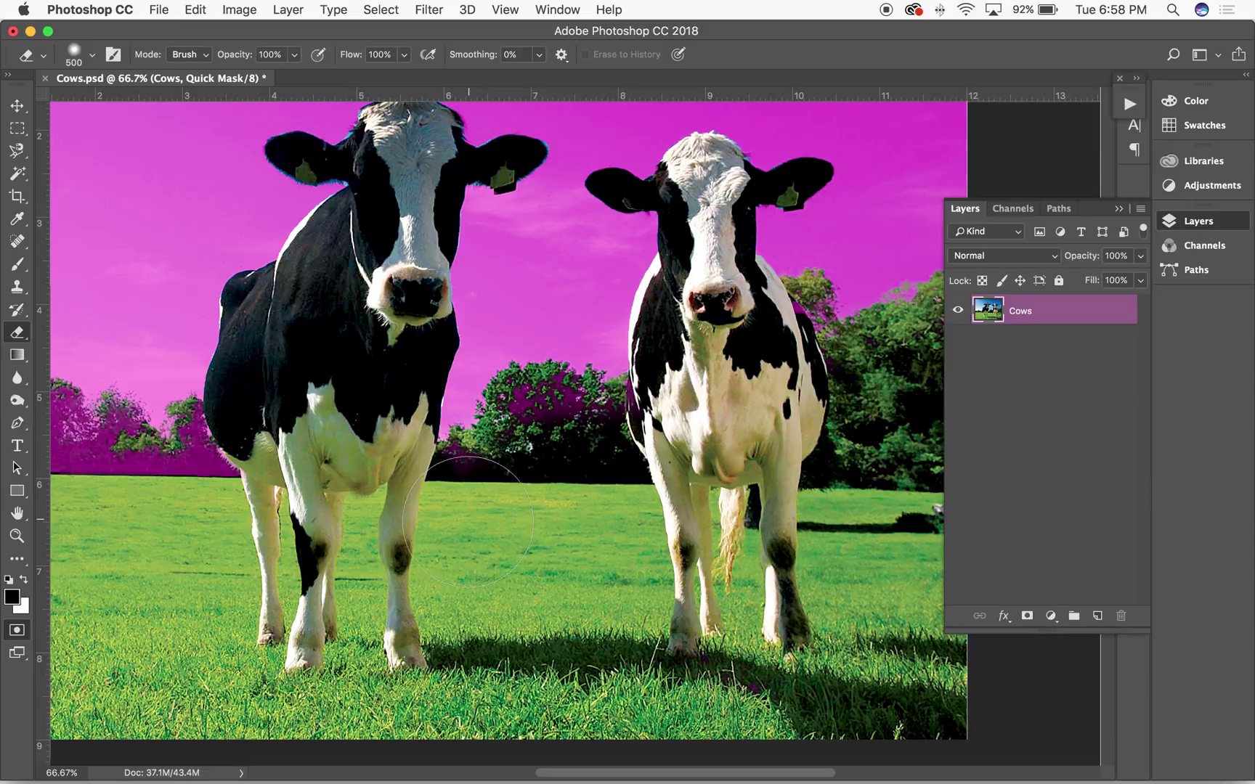
Step: Reduce the Eraser brush to 150, erase the mask from the trees beside the larger cow, and leave Quick Mask mode
left_click_drag(387, 597, 788, 607)
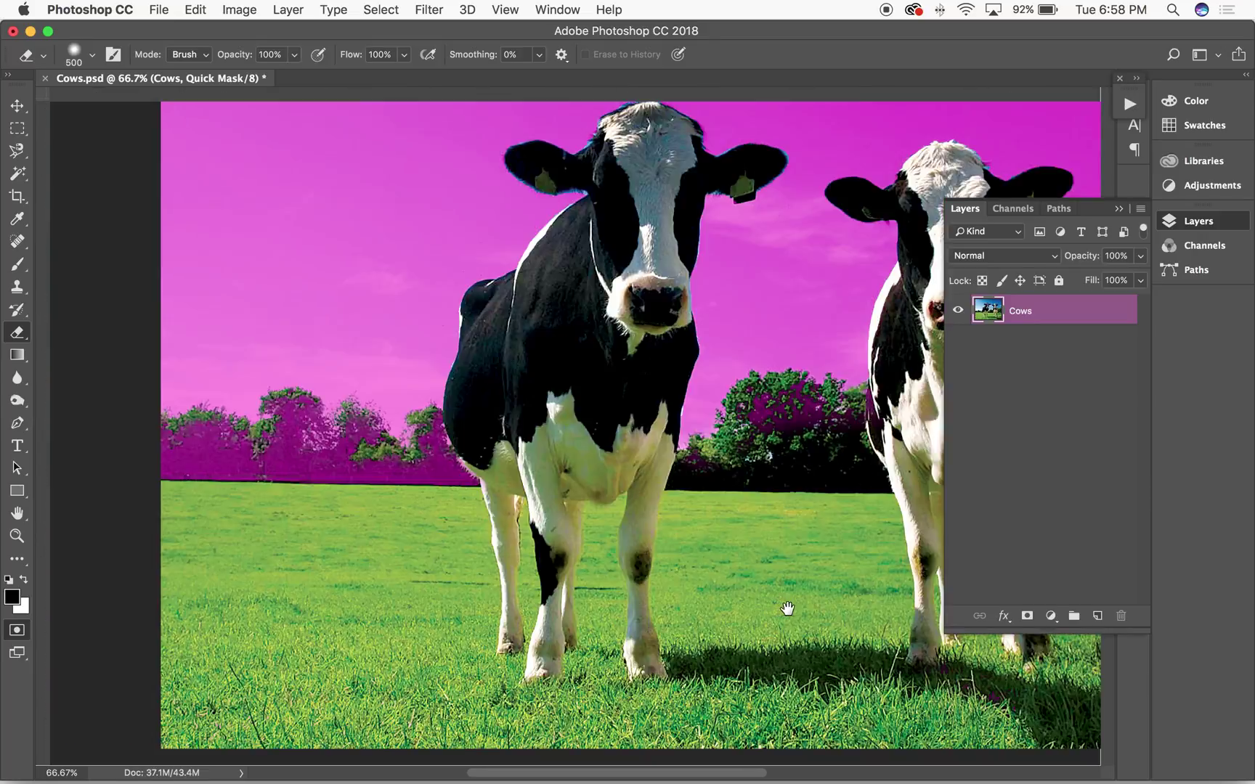
key("bracketleft")
key("bracketleft")
key("bracketleft")
key("bracketleft")
key("bracketleft")
key("bracketleft")
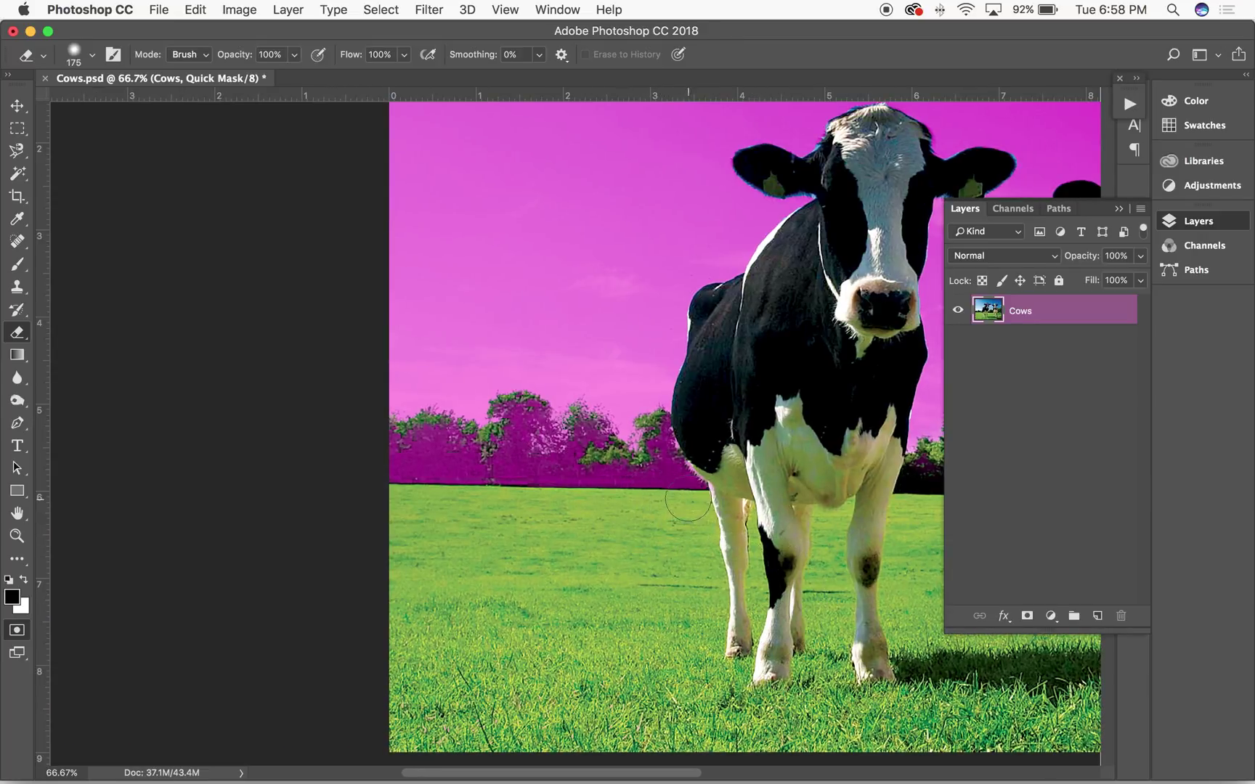
mouse_move(682, 482)
left_mouse_down()
mouse_move(655, 447)
mouse_move(632, 480)
mouse_move(643, 473)
mouse_move(588, 469)
mouse_move(583, 440)
mouse_move(591, 453)
mouse_move(570, 467)
mouse_move(567, 453)
mouse_move(532, 470)
mouse_move(518, 458)
mouse_move(521, 416)
mouse_move(532, 419)
mouse_move(512, 425)
mouse_move(505, 452)
mouse_move(457, 439)
mouse_move(383, 450)
mouse_move(510, 491)
mouse_move(690, 506)
left_mouse_up()
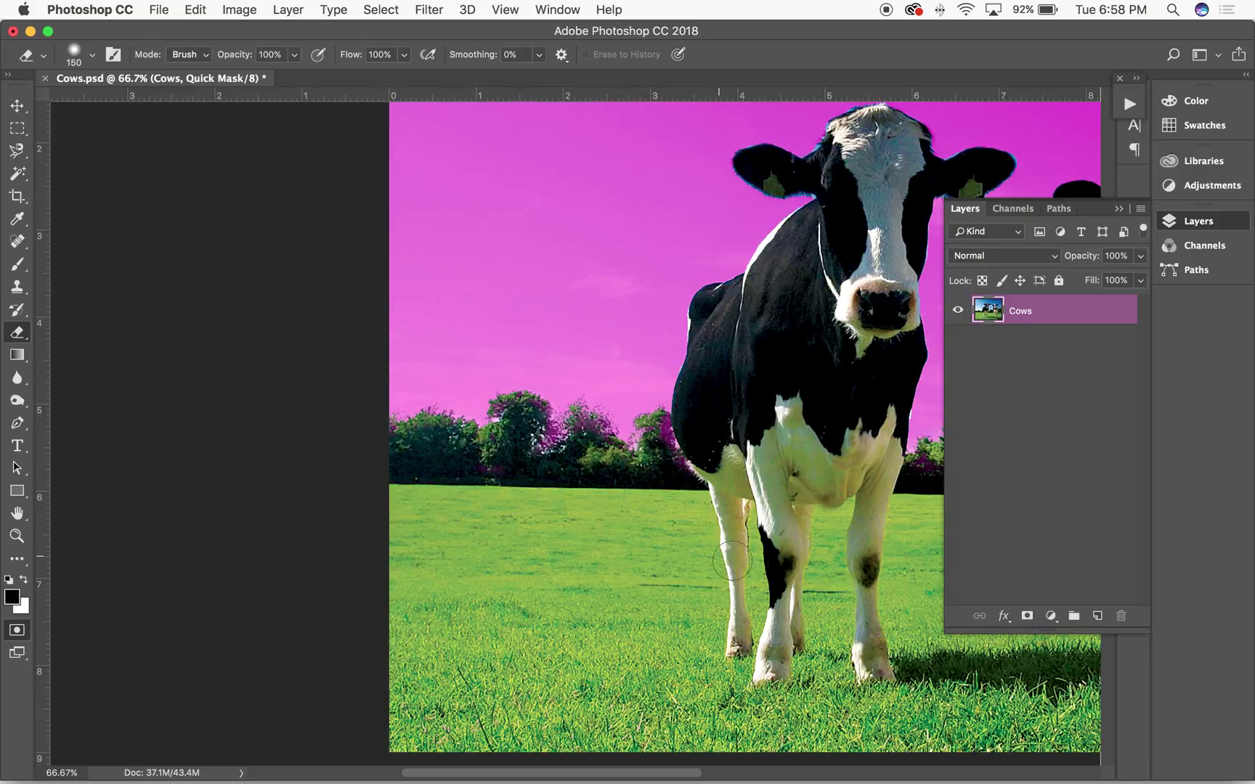
left_click_drag(808, 539, 539, 524)
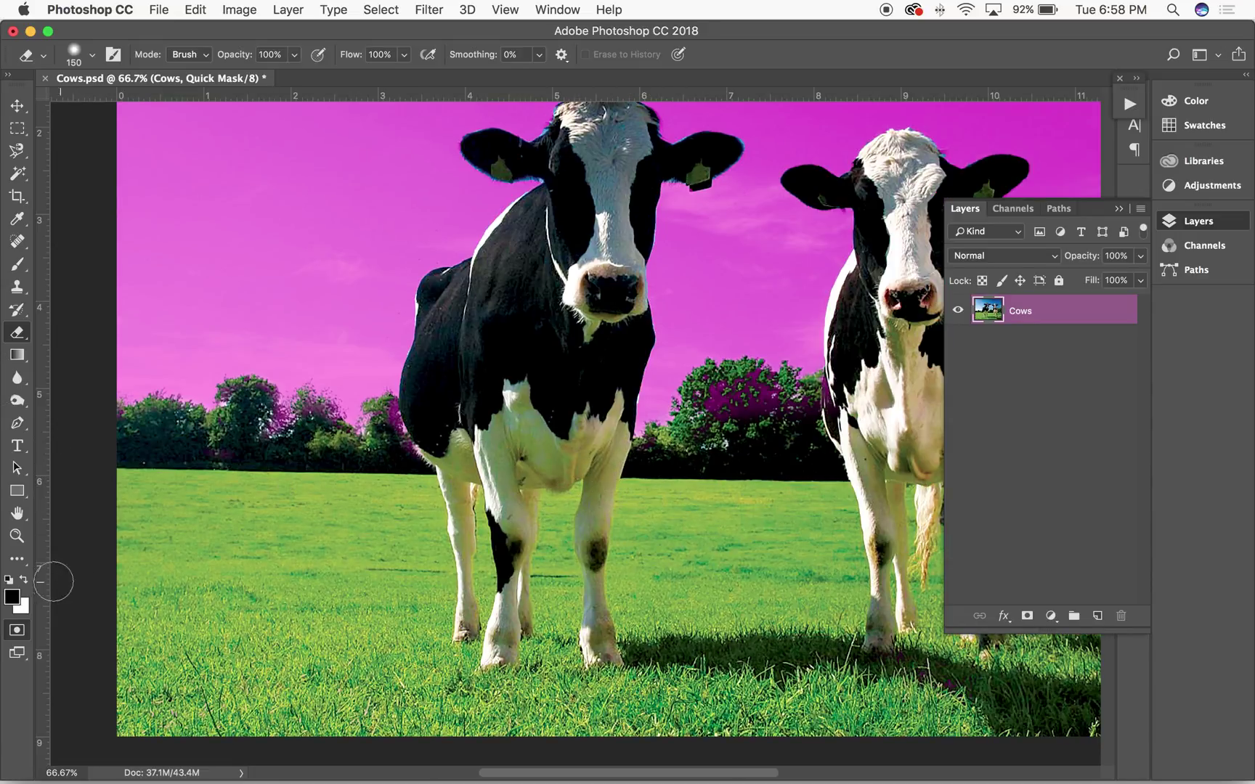
left_click(18, 630)
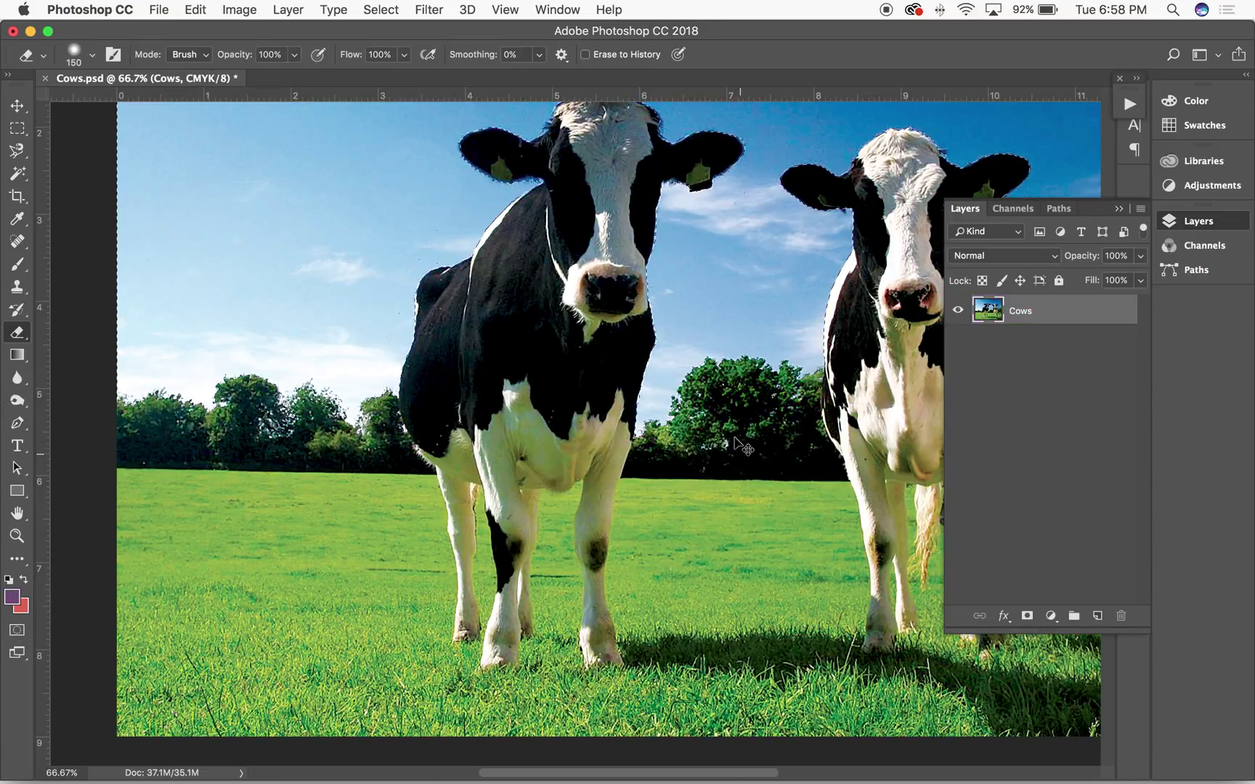
Step: Start a Gaussian Blur on the selected sky and compare the image with and without its preview
key("super+minus")
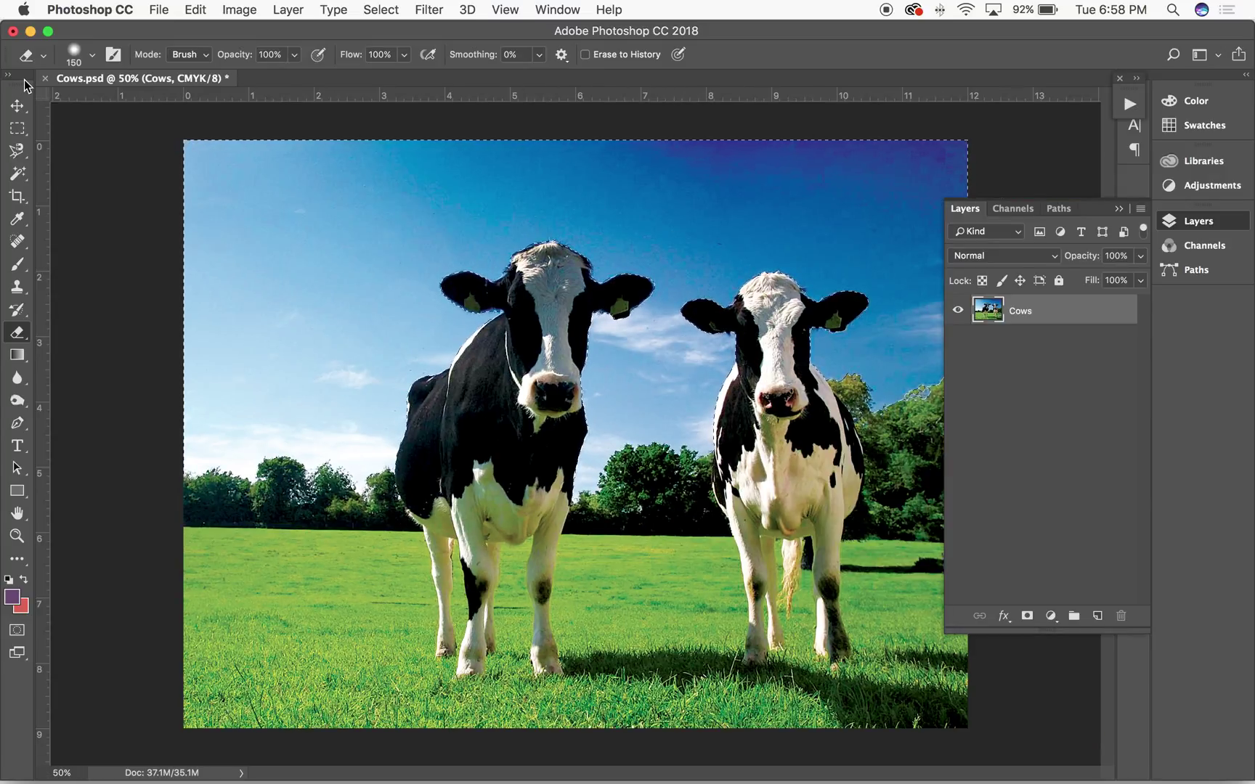
left_click(303, 10)
mouse_move(223, 11)
mouse_move(254, 57)
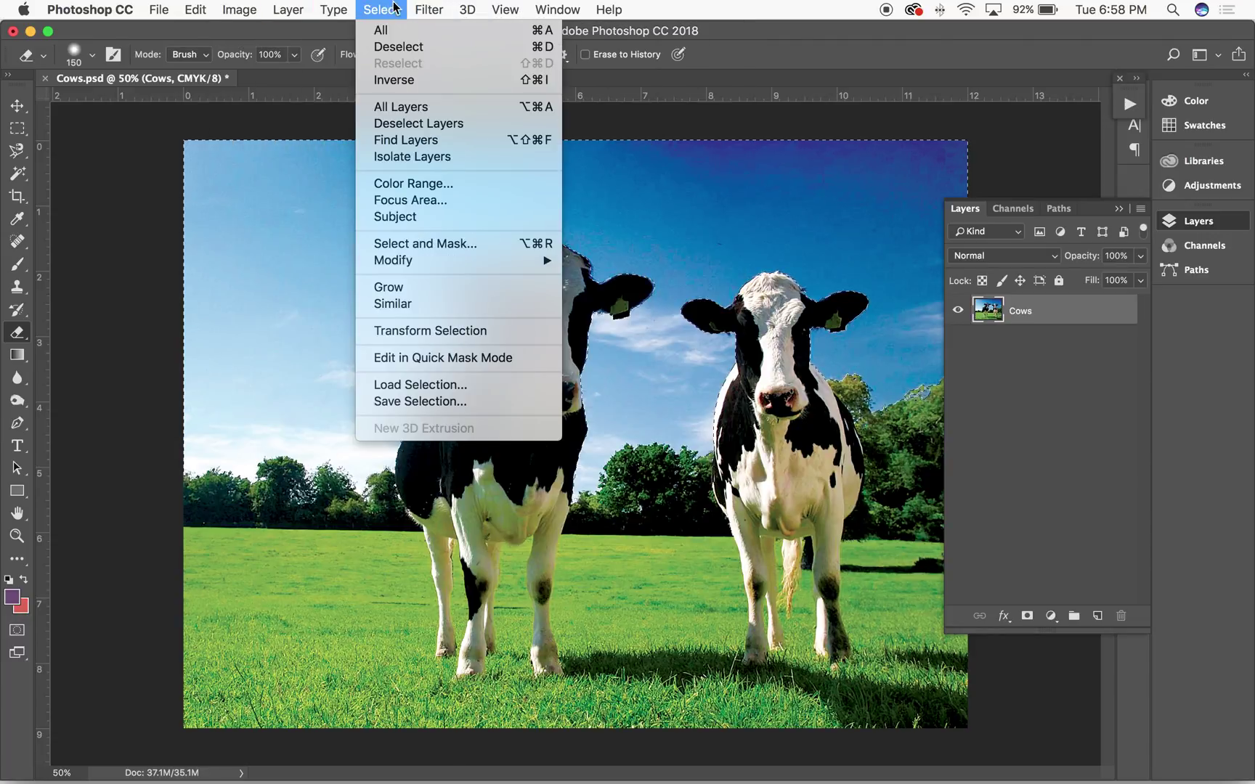
mouse_move(440, 6)
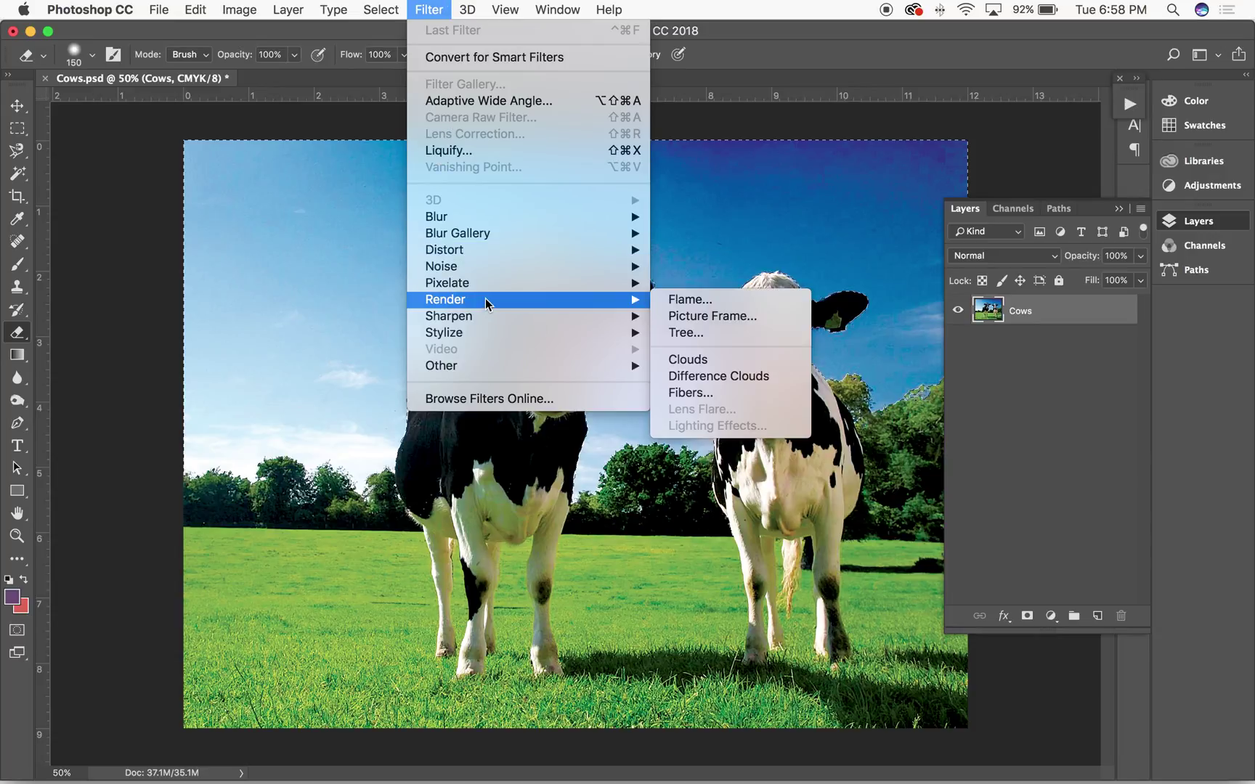
mouse_move(505, 240)
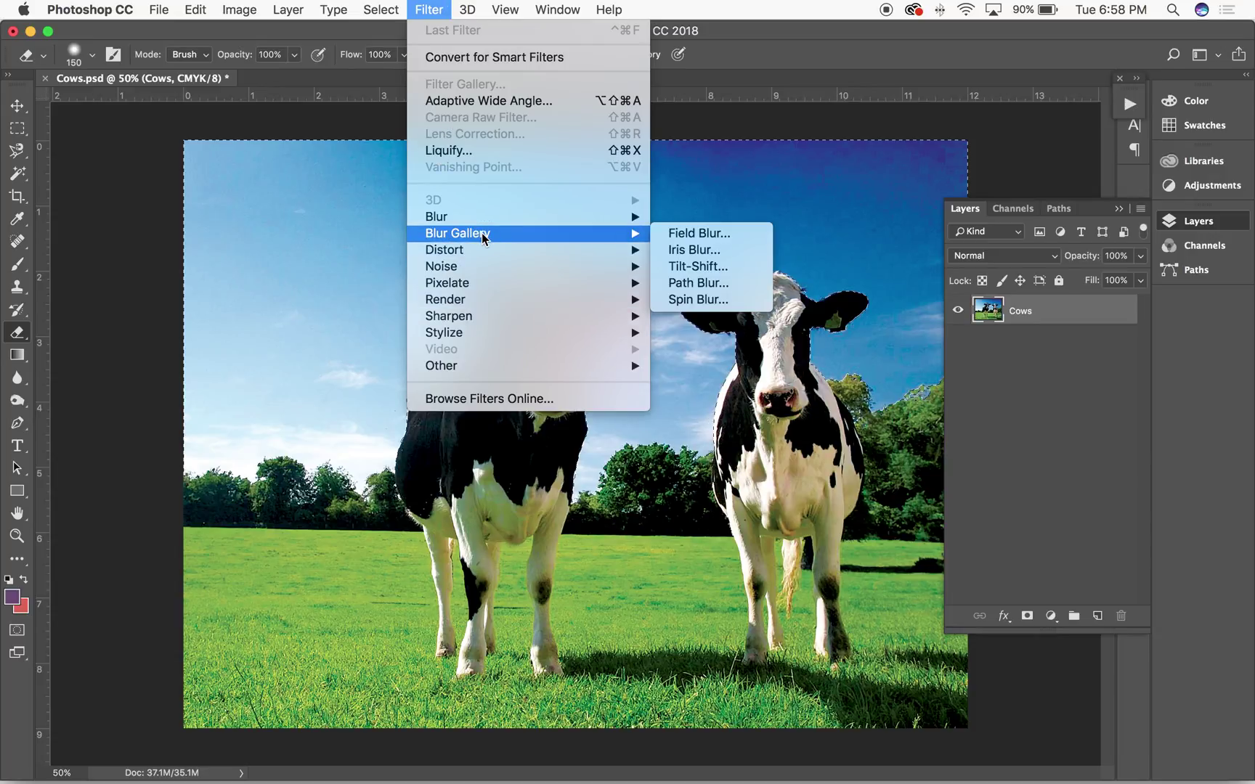
mouse_move(473, 219)
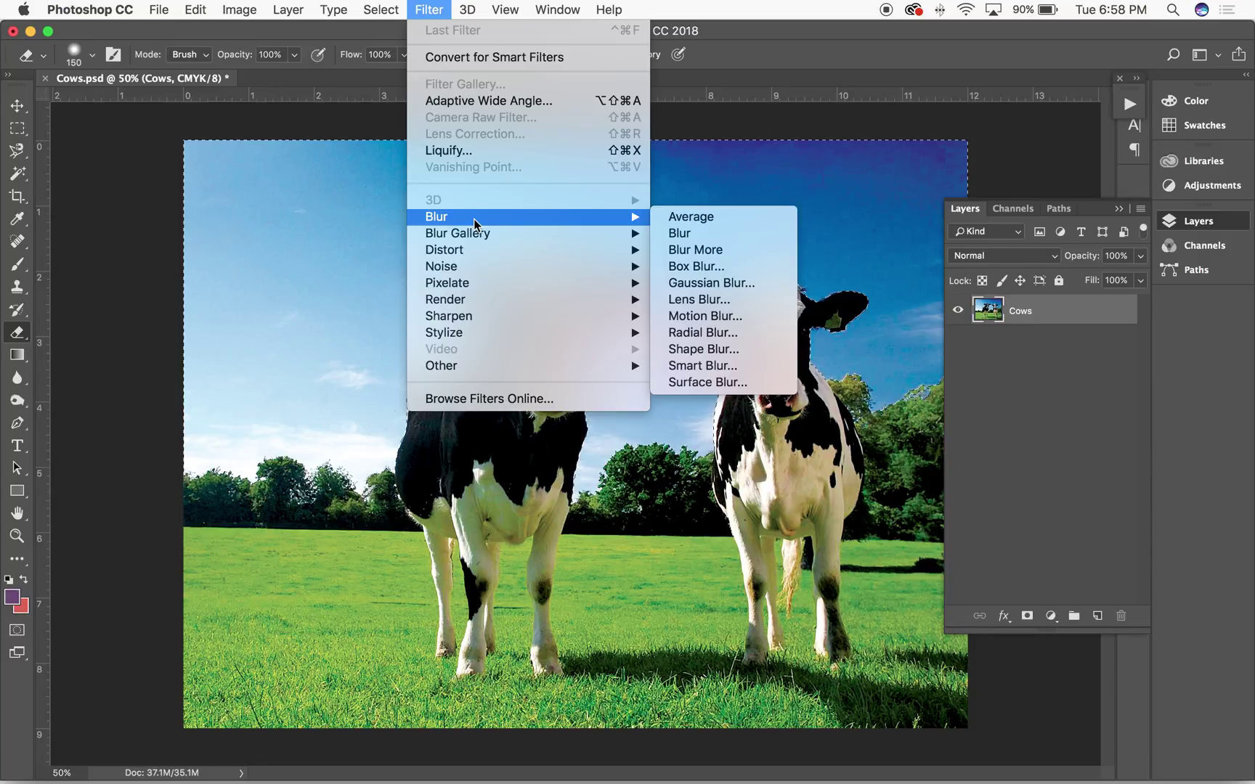
left_click(698, 283)
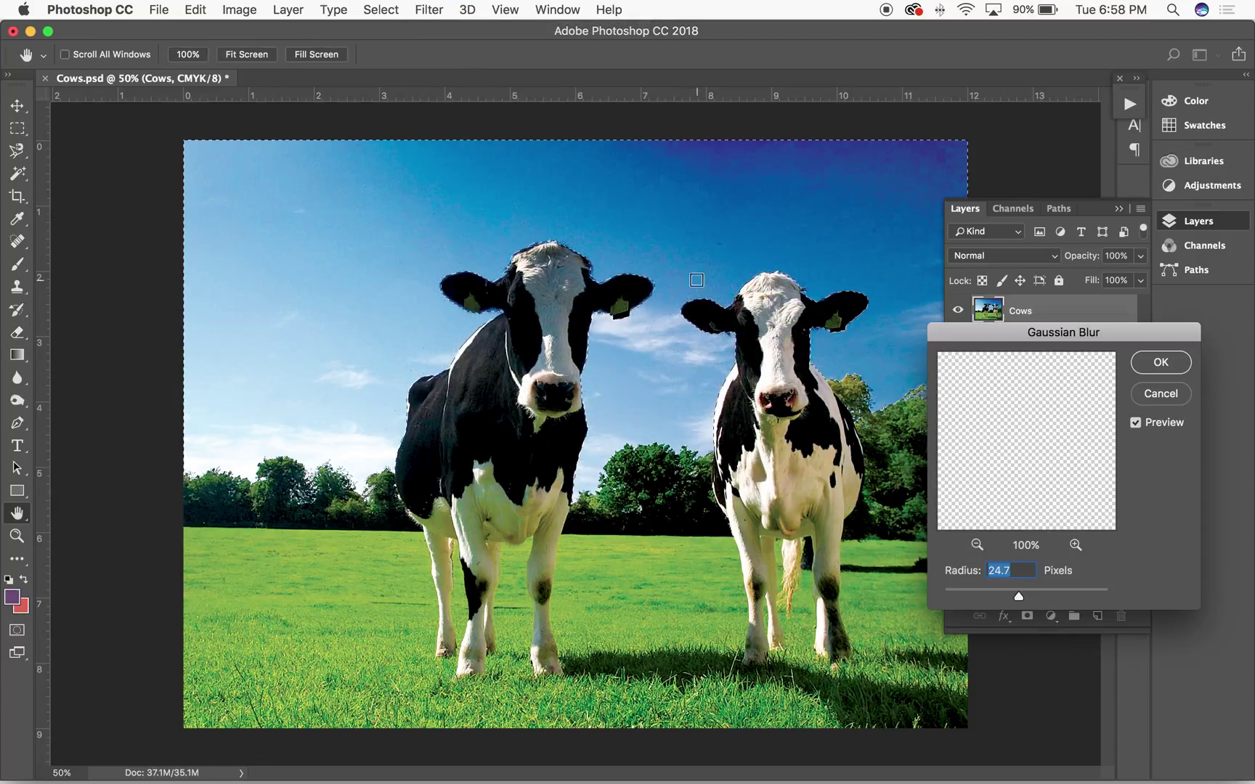
left_click_drag(987, 332, 920, 351)
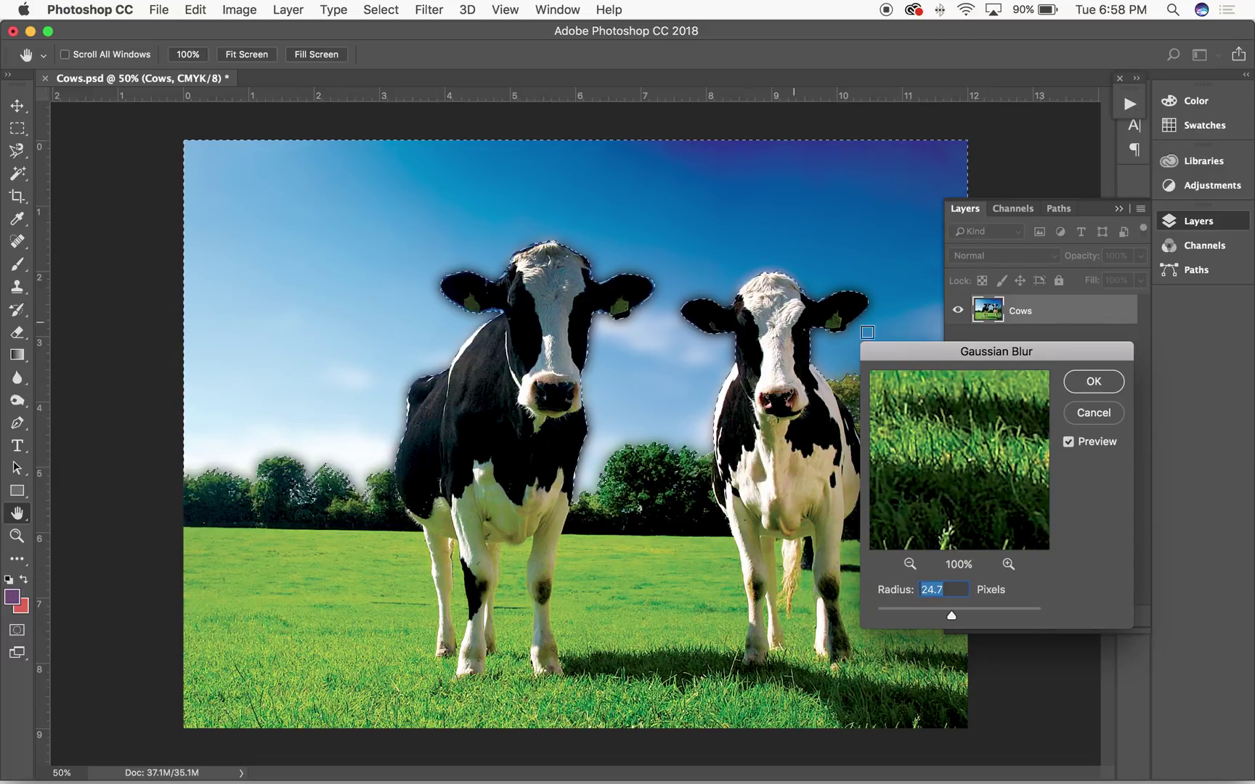
left_click(1069, 441)
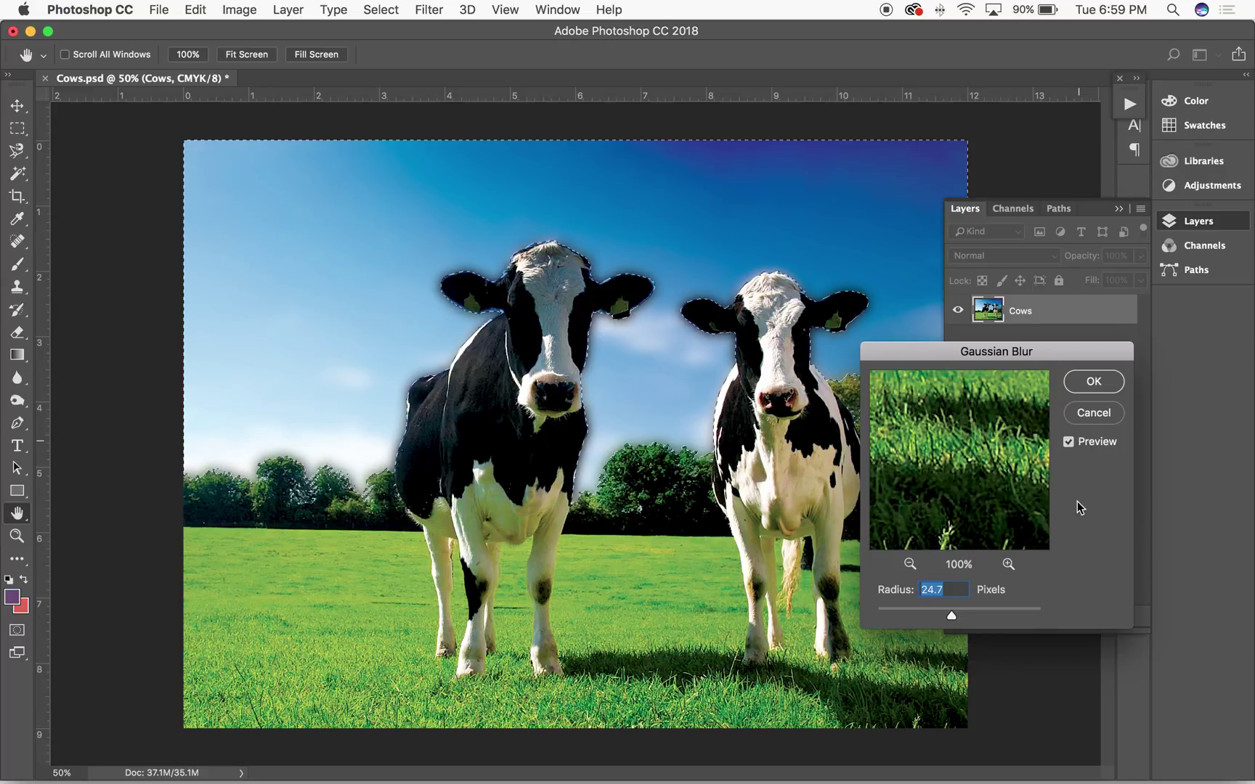
Step: Set the Gaussian Blur radius to 5.4 pixels and apply it to the sky
left_click_drag(953, 617, 941, 619)
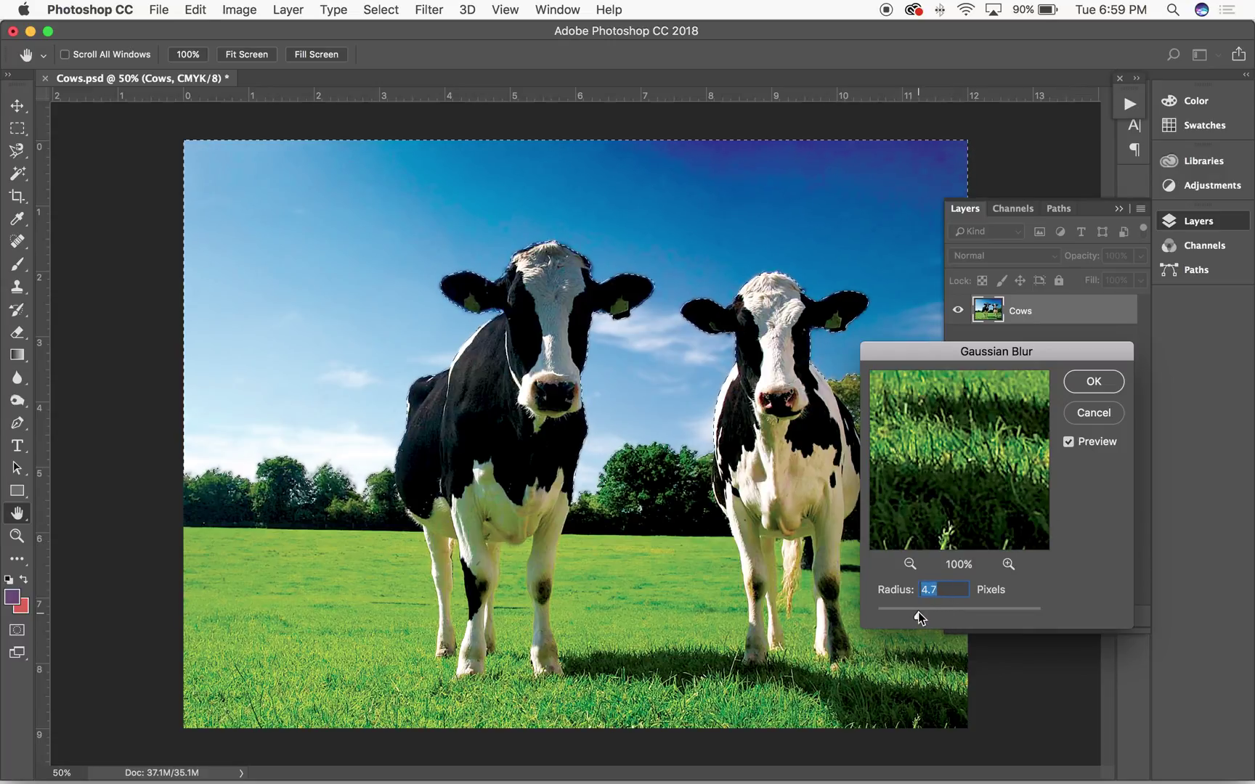
left_click_drag(925, 614, 927, 614)
left_click(1070, 443)
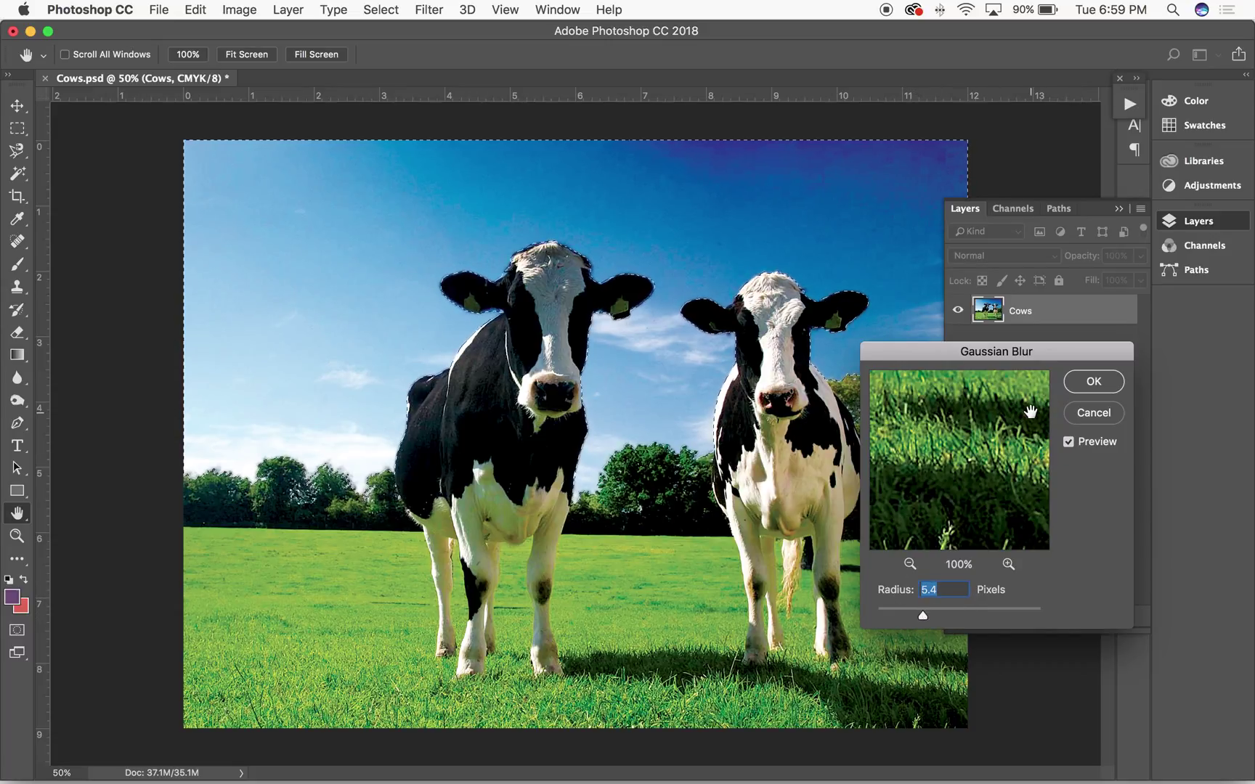
left_click(1094, 380)
key("e")
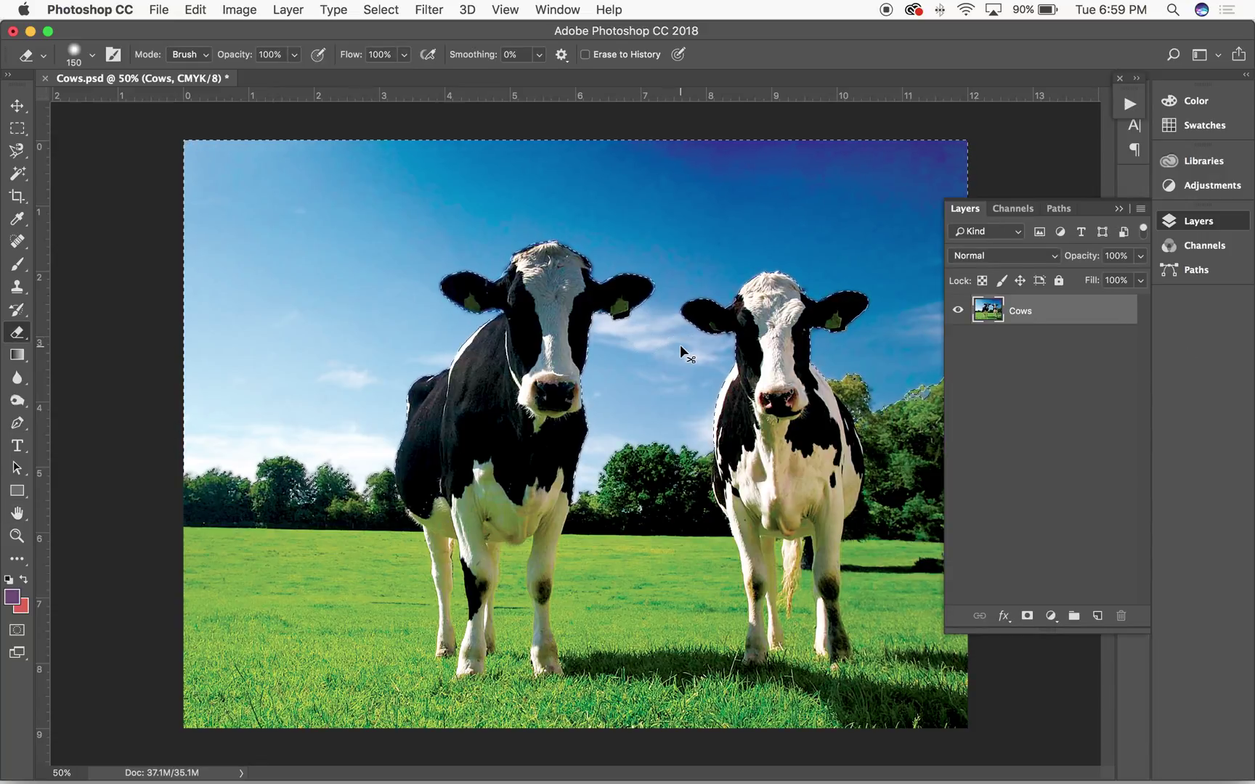
Step: Deselect the sky, and restore its selection by returning to the Gaussian Blur state in the history
key("ctrl+d")
key("v")
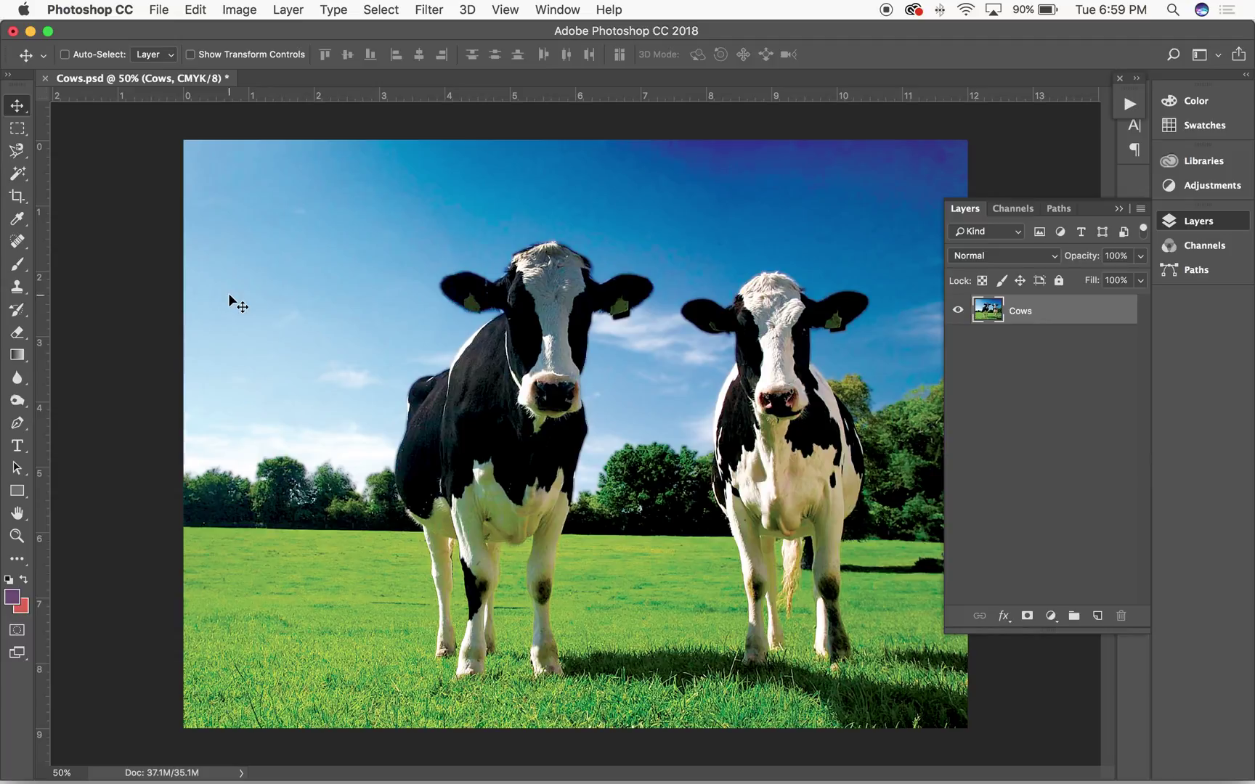
left_click(1130, 101)
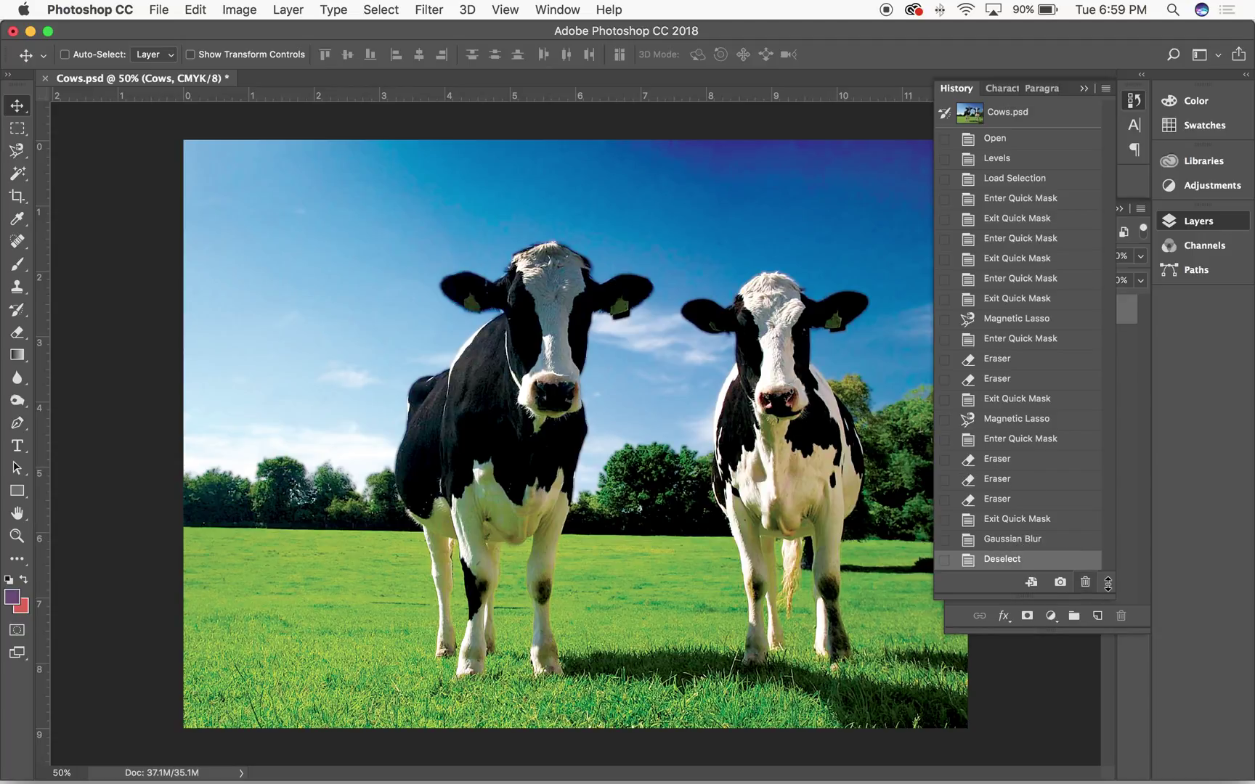
left_click(1018, 542)
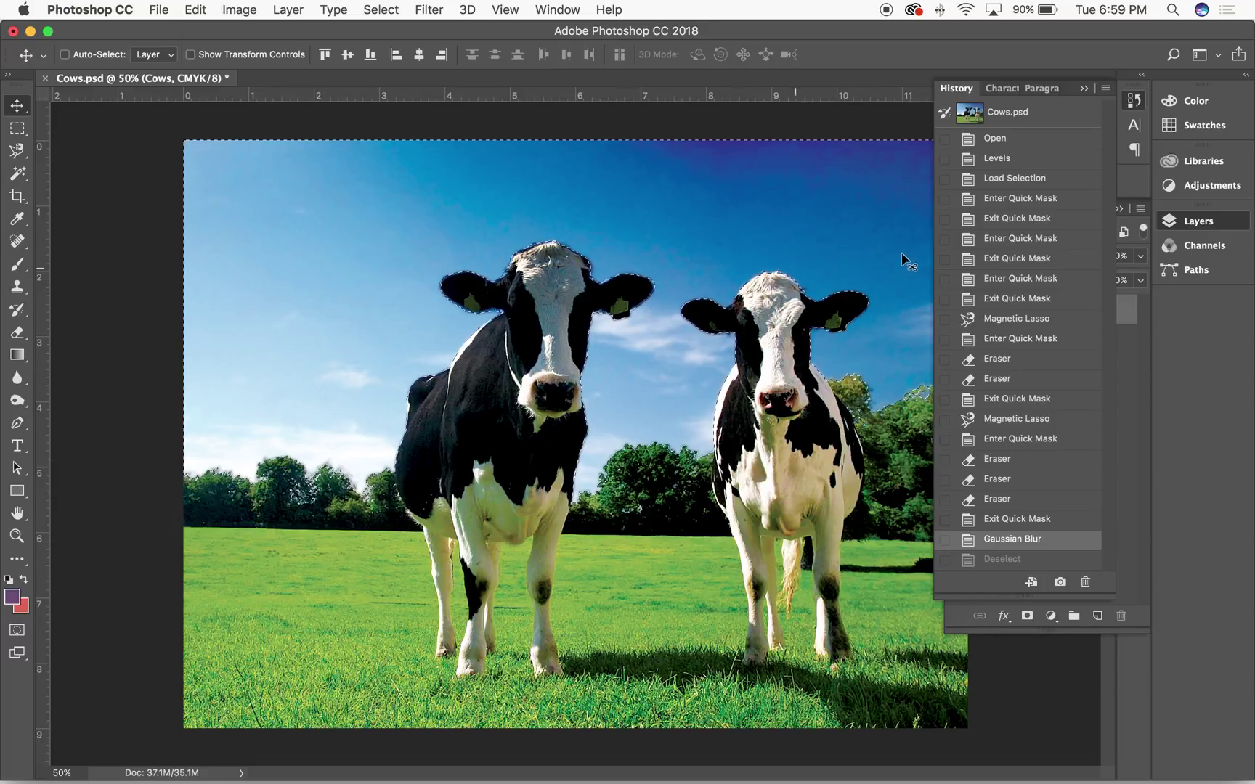
key("super+r")
key("super+r")
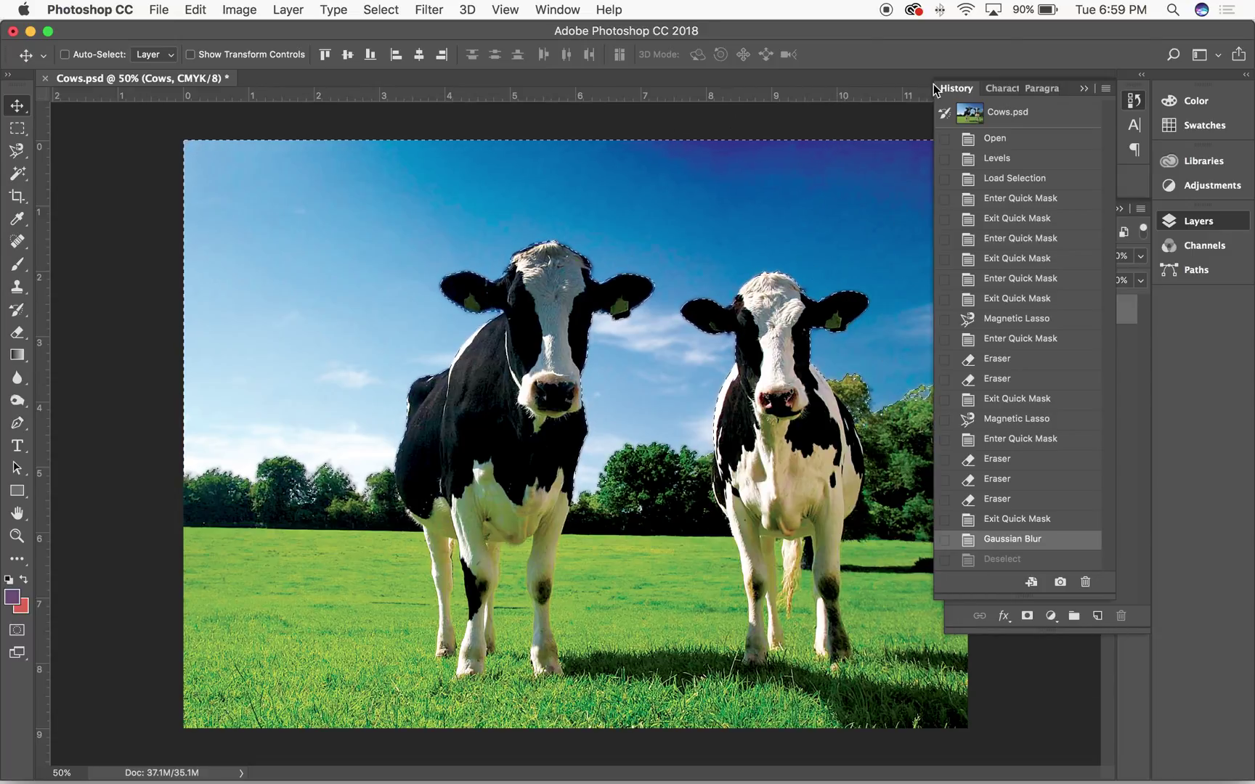
left_click(1098, 90)
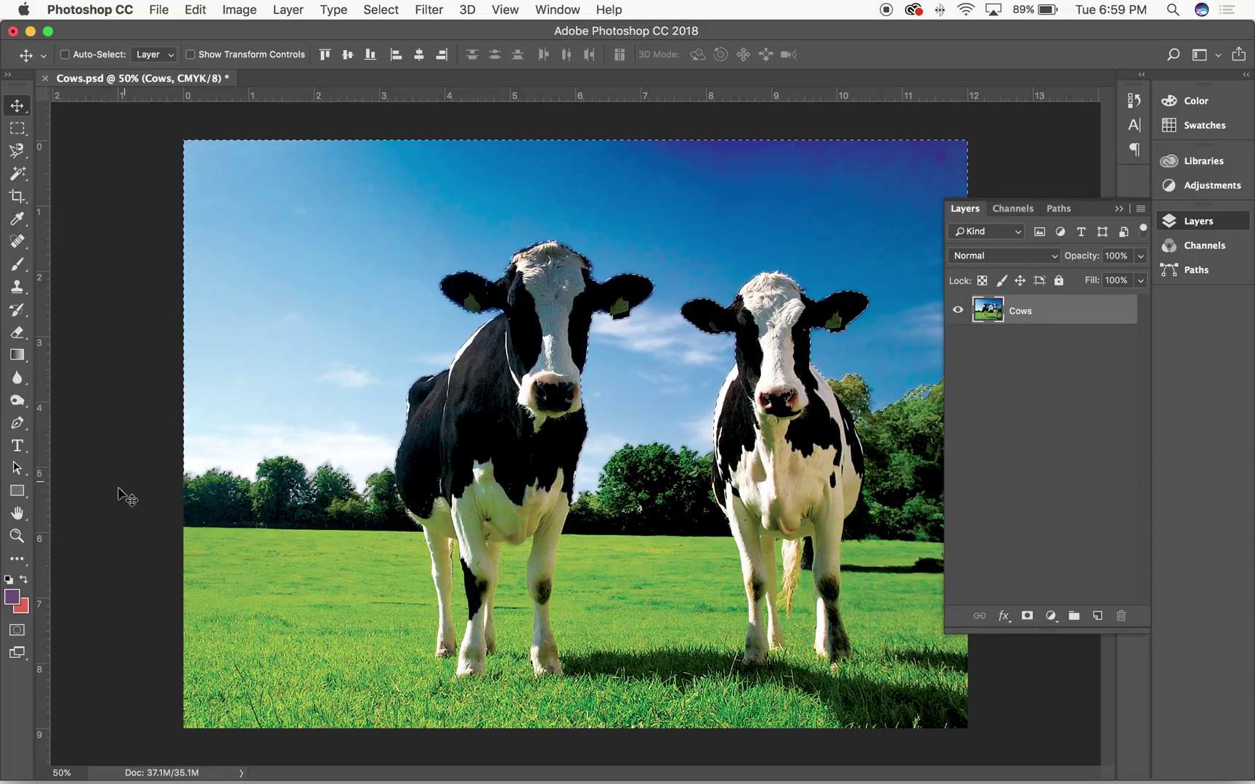
Step: Invert the selection to cover the cows, trees and grass, and check it in Quick Mask mode
left_click(353, 7)
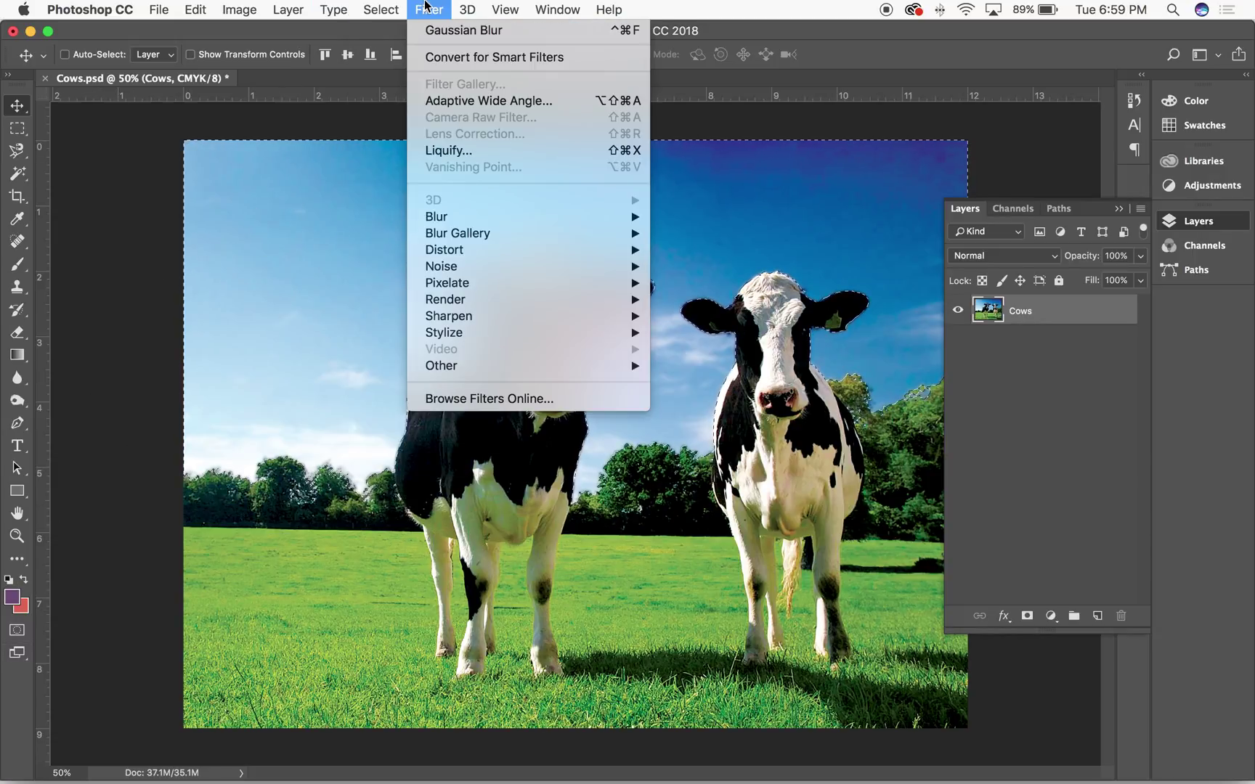
mouse_move(380, 9)
left_click(388, 79)
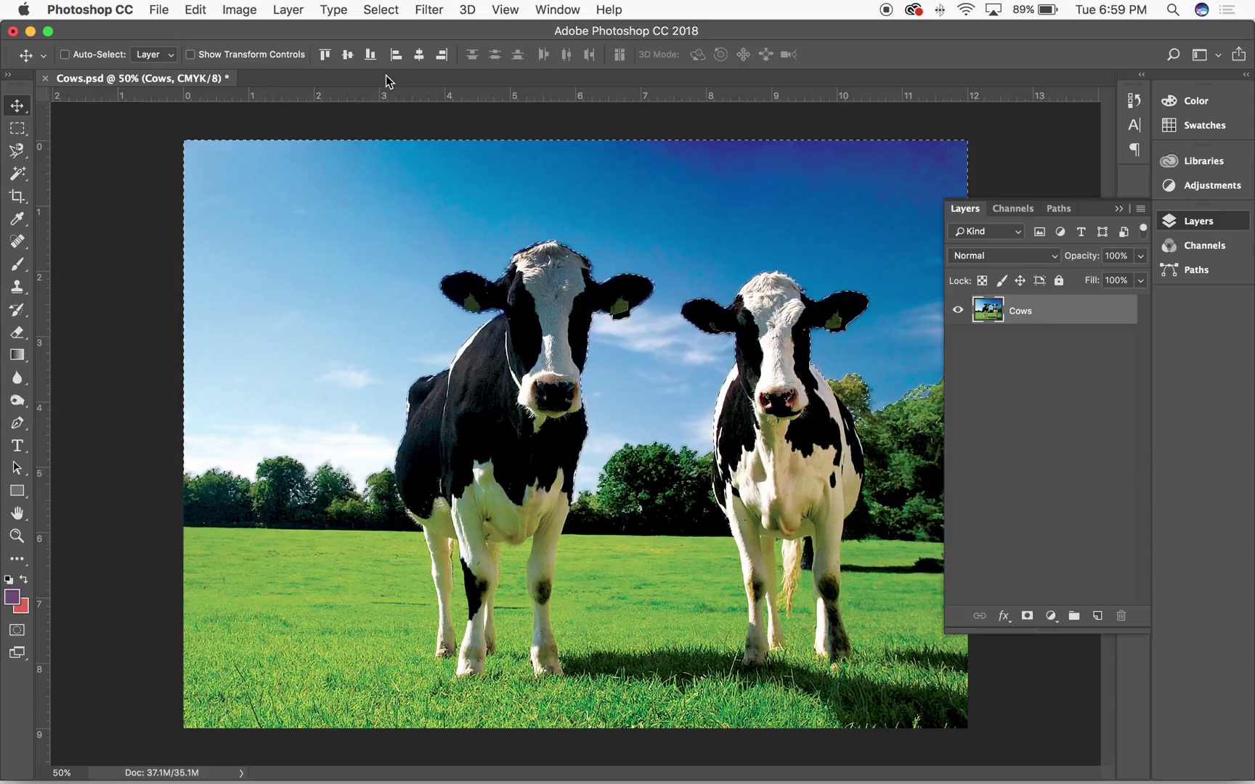
left_click(17, 630)
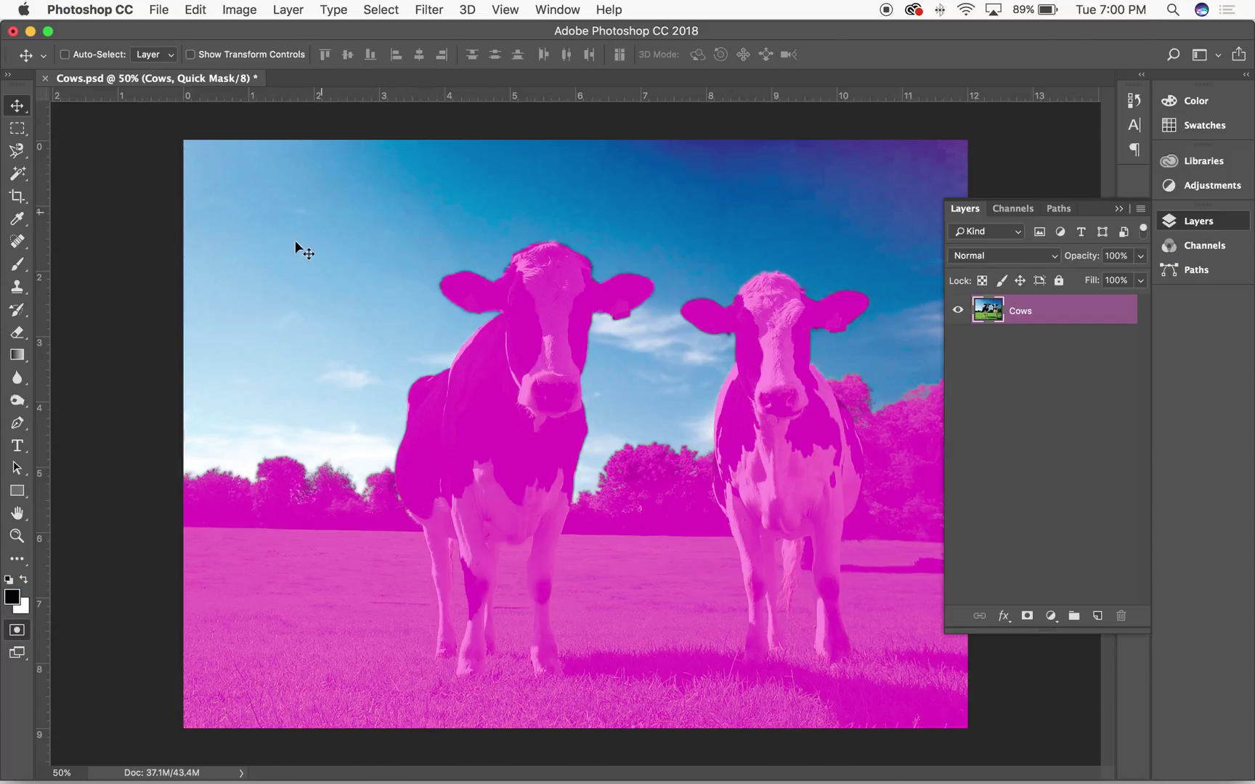
left_click(17, 632)
Step: Start Smart Sharpen on the selected cows, trees and grass, and bring a cow's face into its preview
left_click(385, 8)
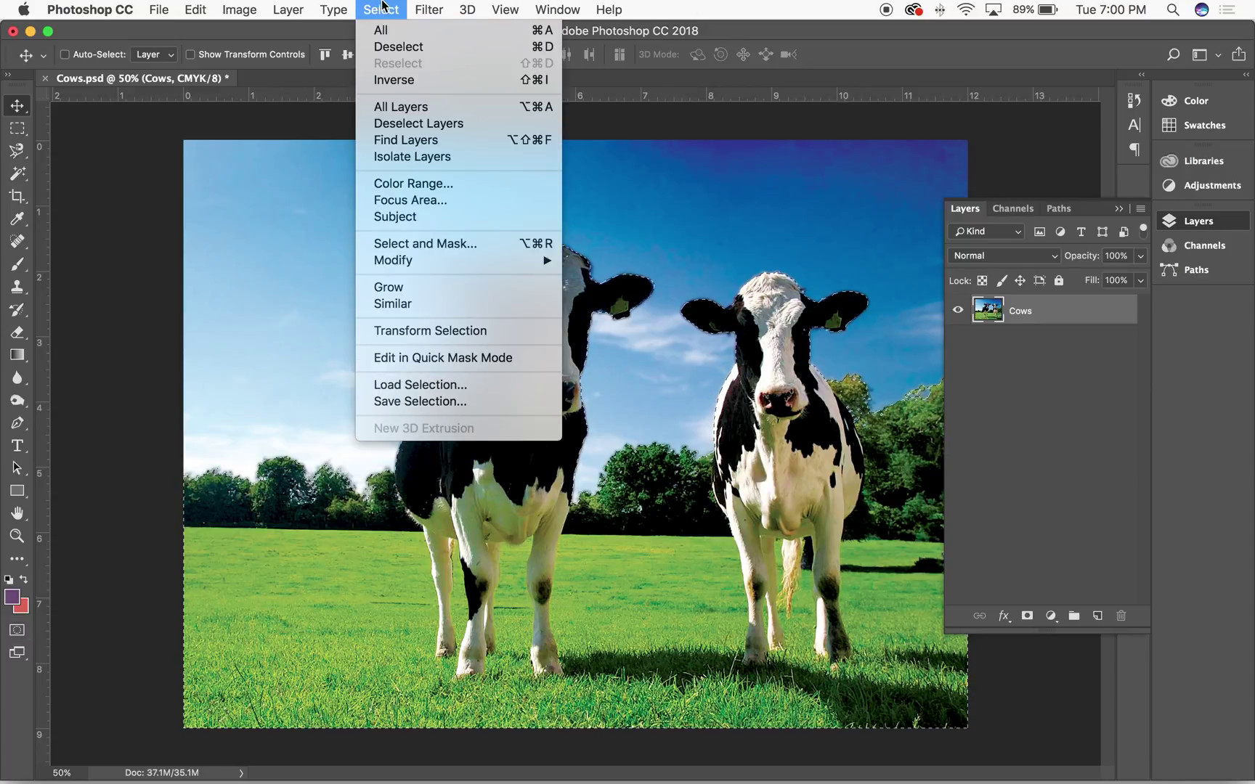
mouse_move(238, 10)
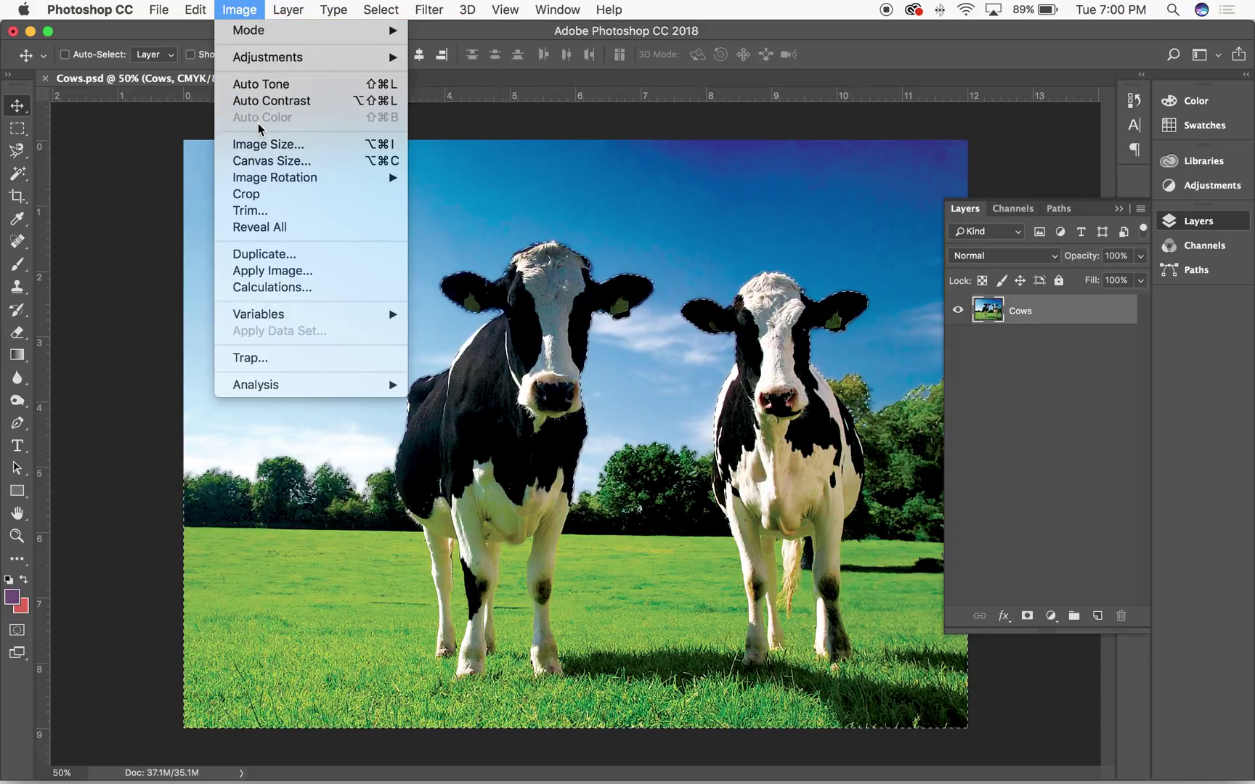
mouse_move(289, 65)
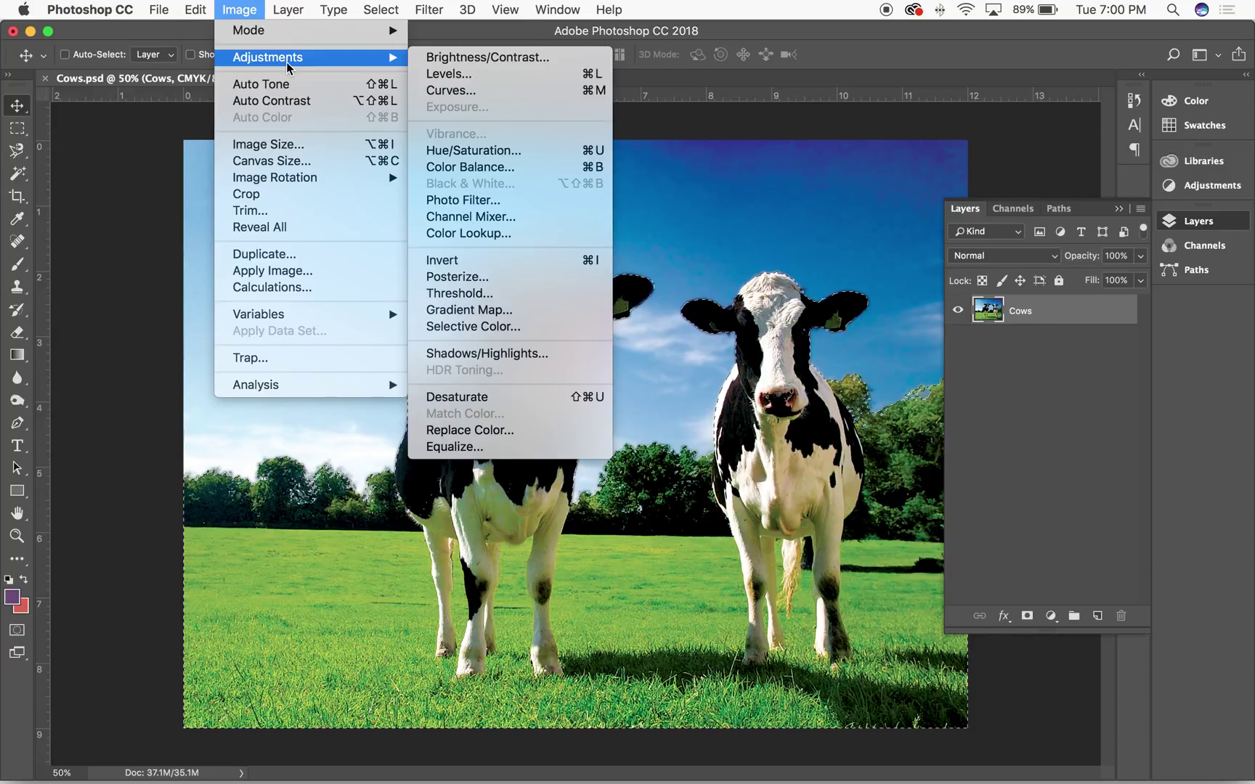
mouse_move(430, 15)
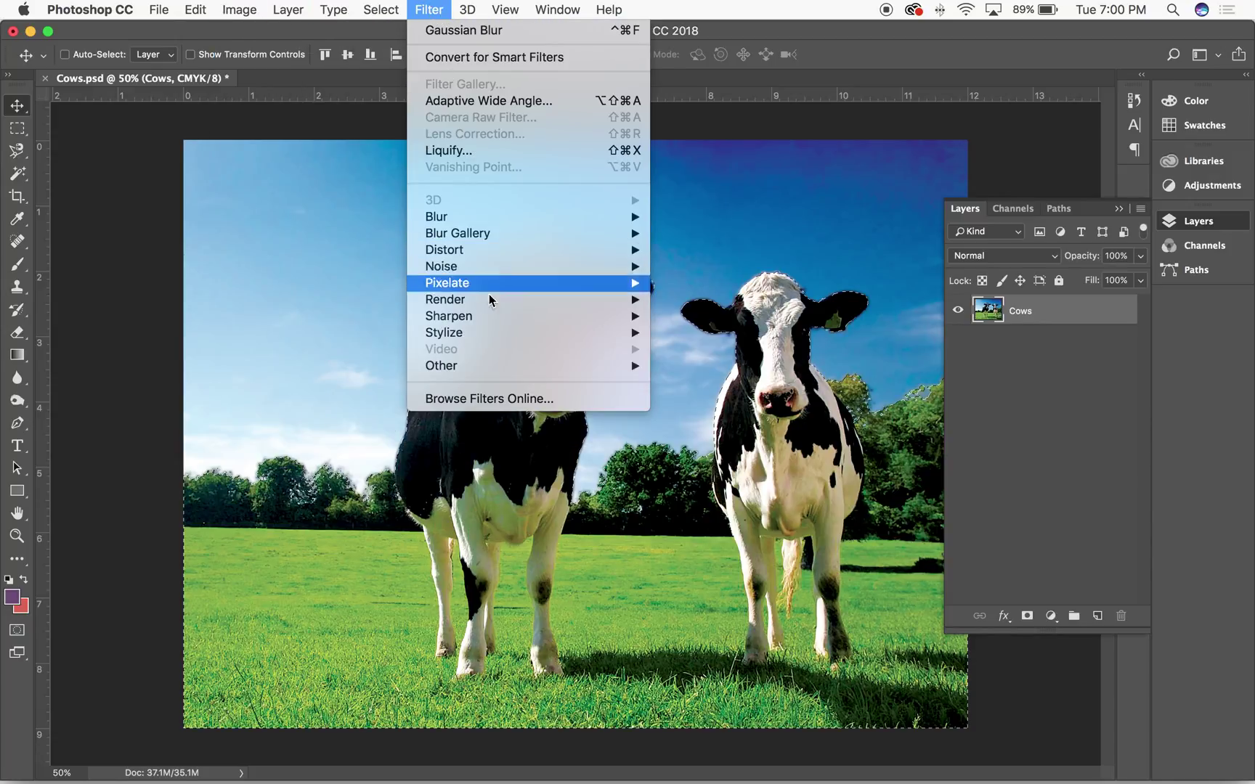
mouse_move(485, 320)
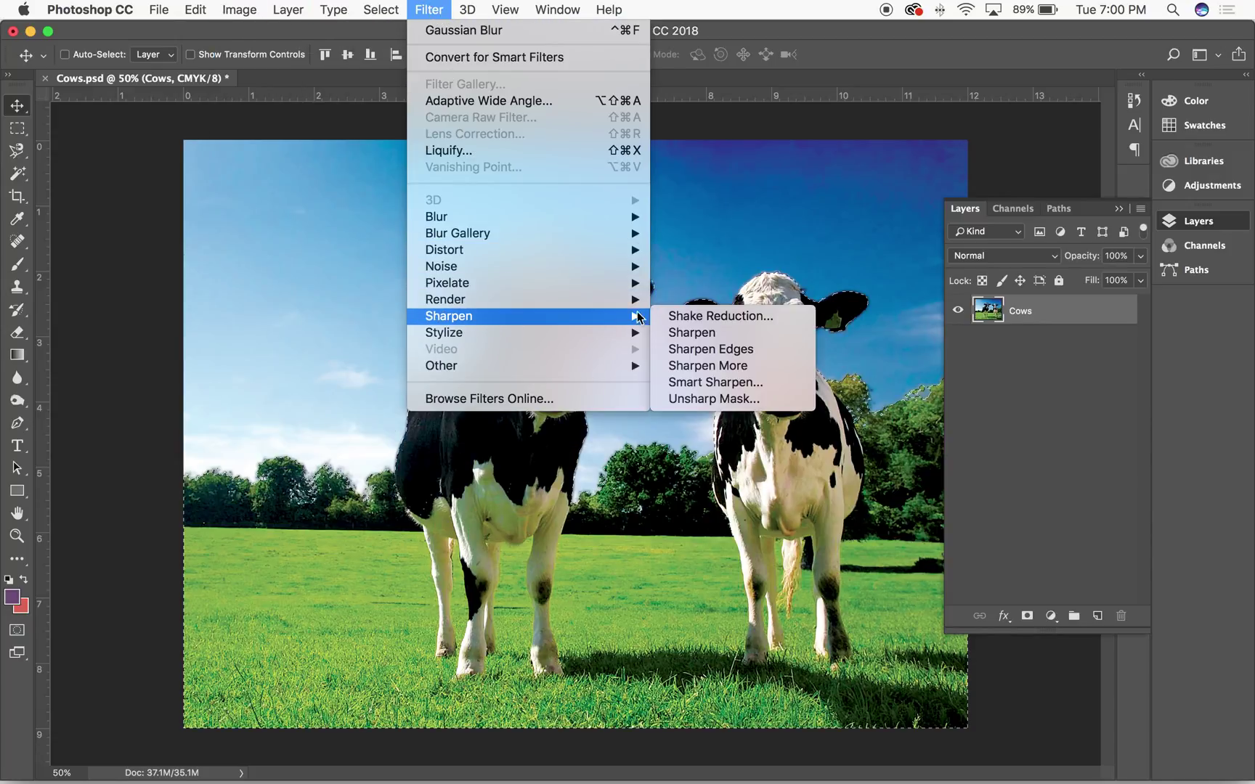
left_click(700, 382)
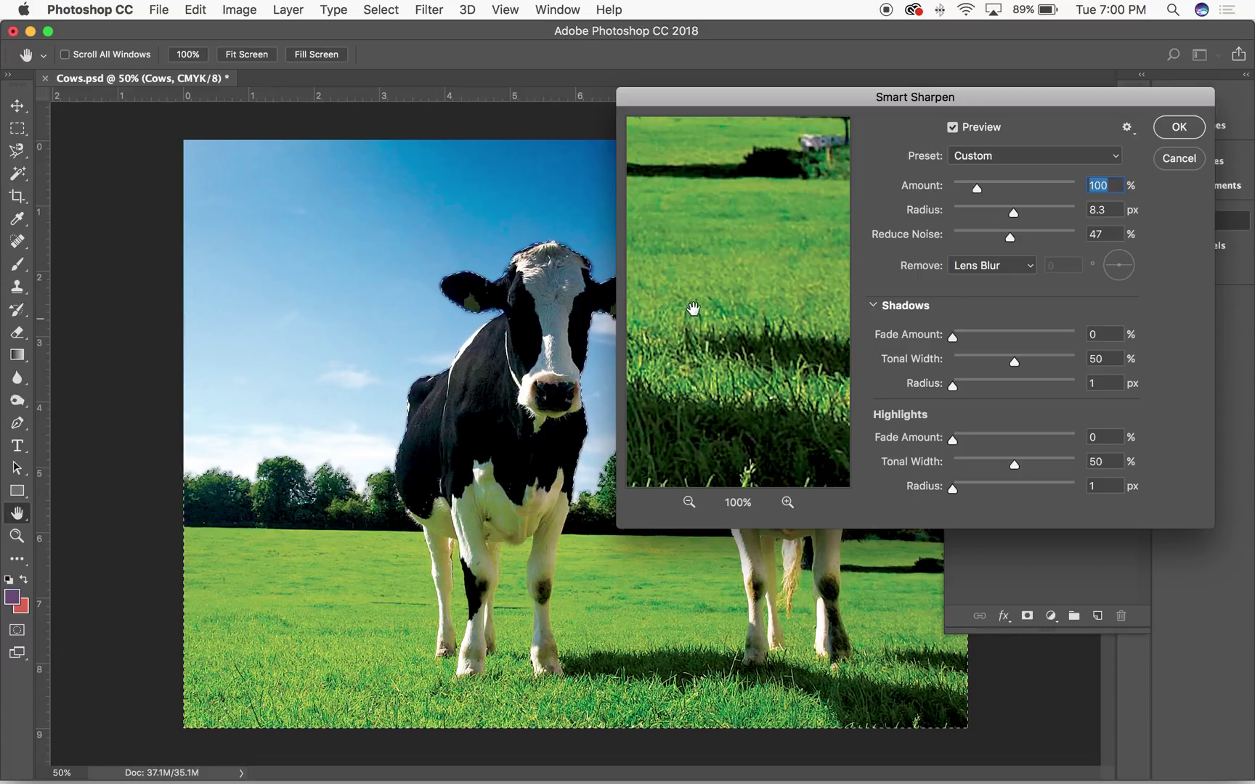
left_click_drag(726, 296, 843, 262)
left_click_drag(732, 241, 681, 294)
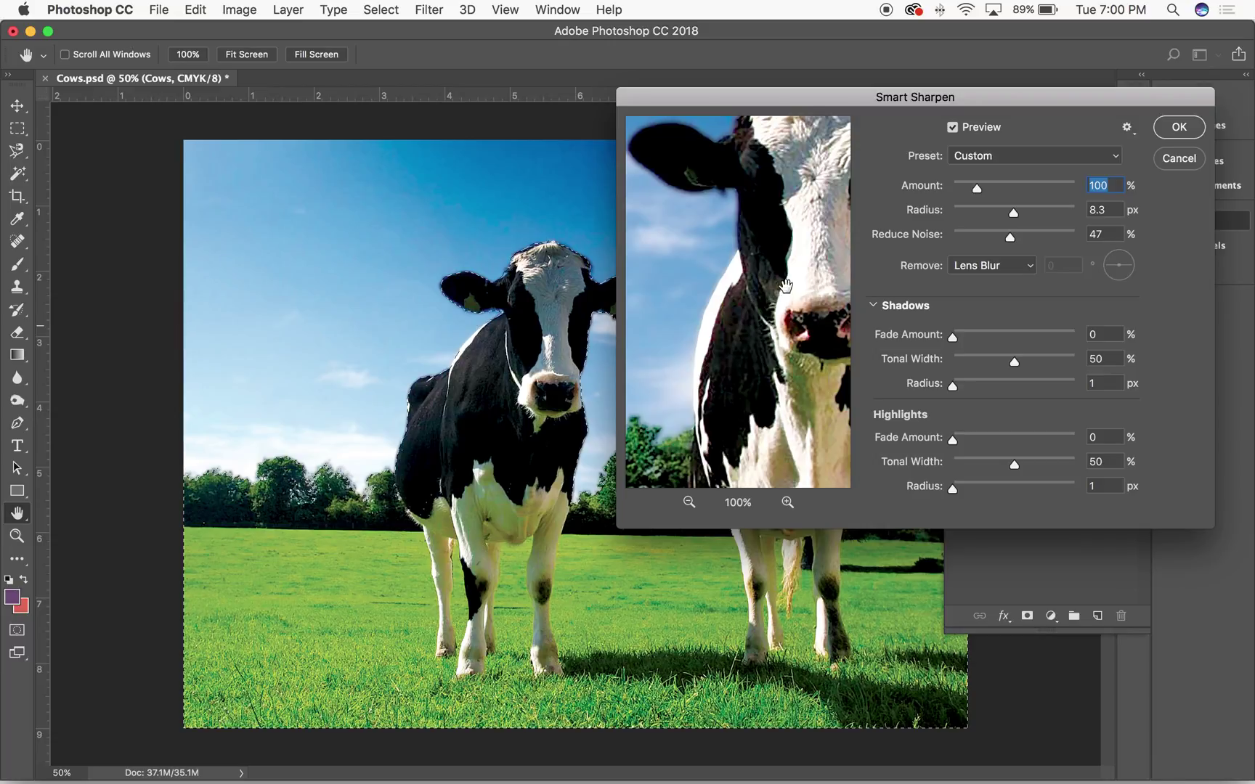
left_click_drag(788, 301, 772, 329)
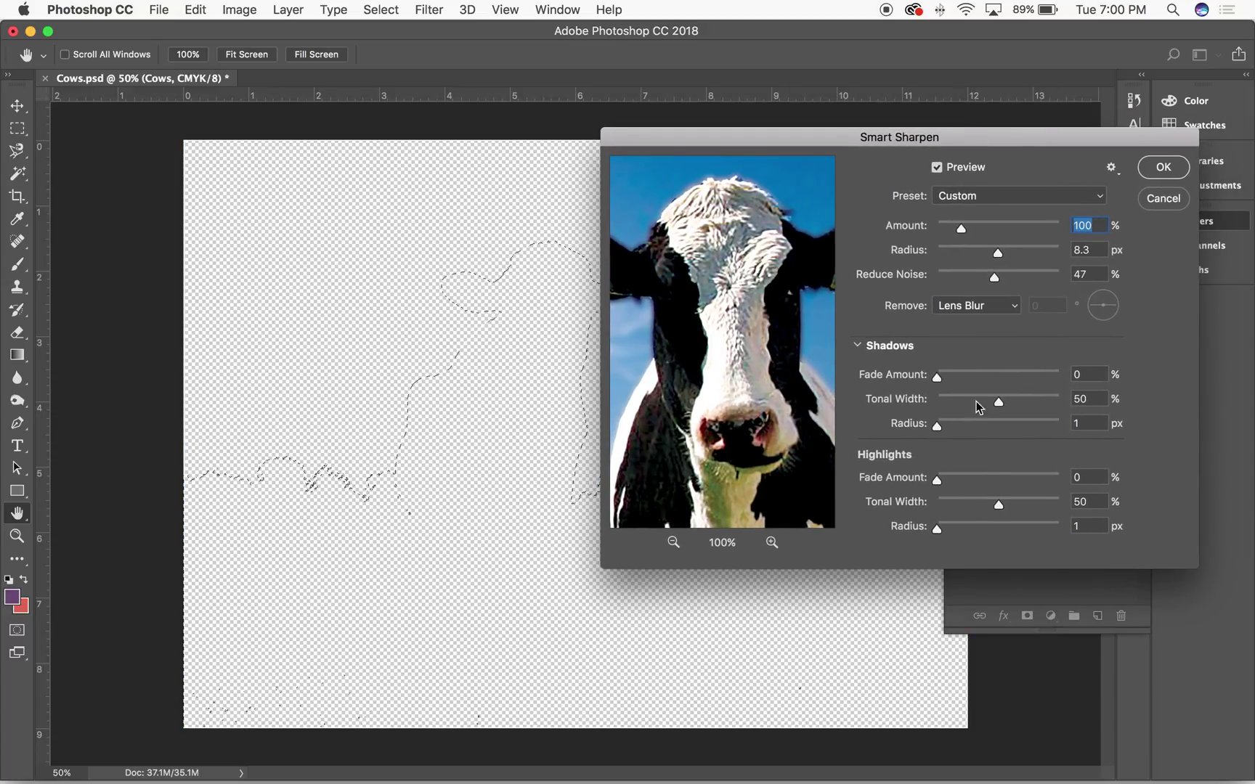
Step: Compare the image with and without the Smart Sharpen preview
left_click(937, 169)
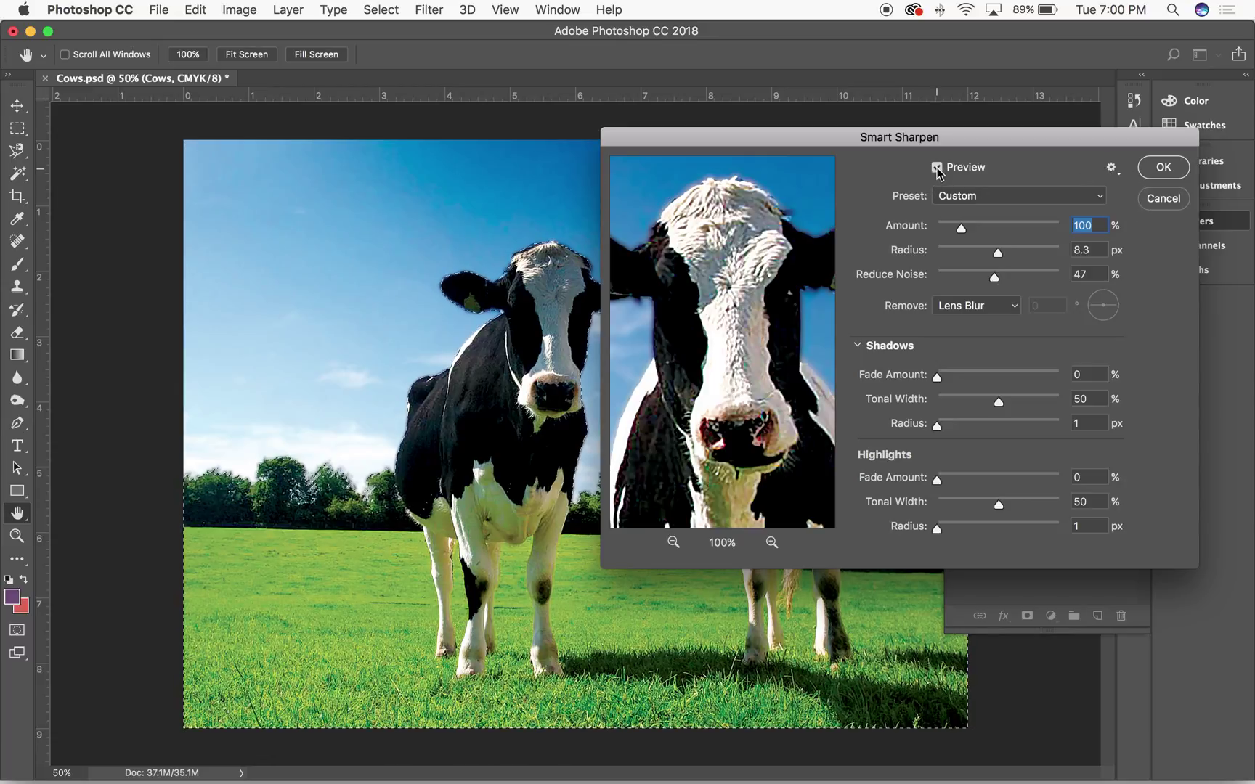
left_click(937, 168)
left_click(937, 168)
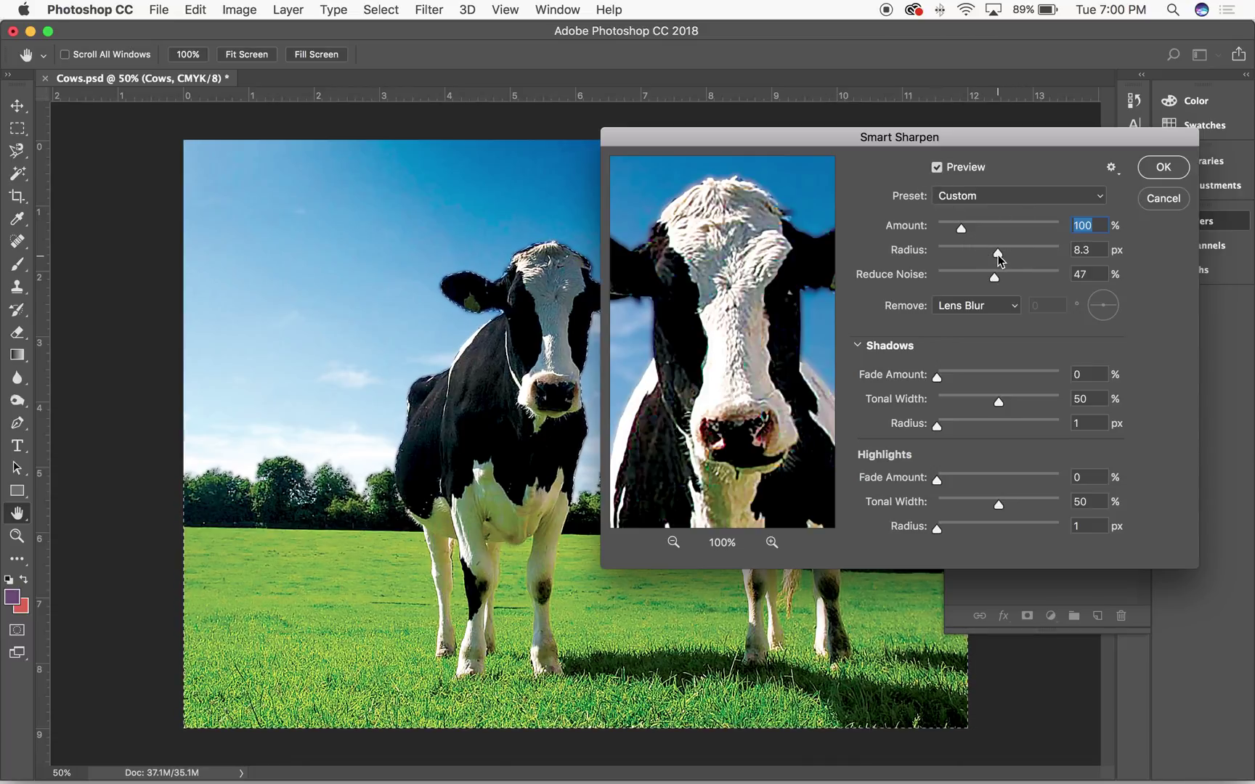
Step: Set the Smart Sharpen radius to 4.2 px and apply it to the cows, trees and grass
left_click_drag(997, 250, 990, 252)
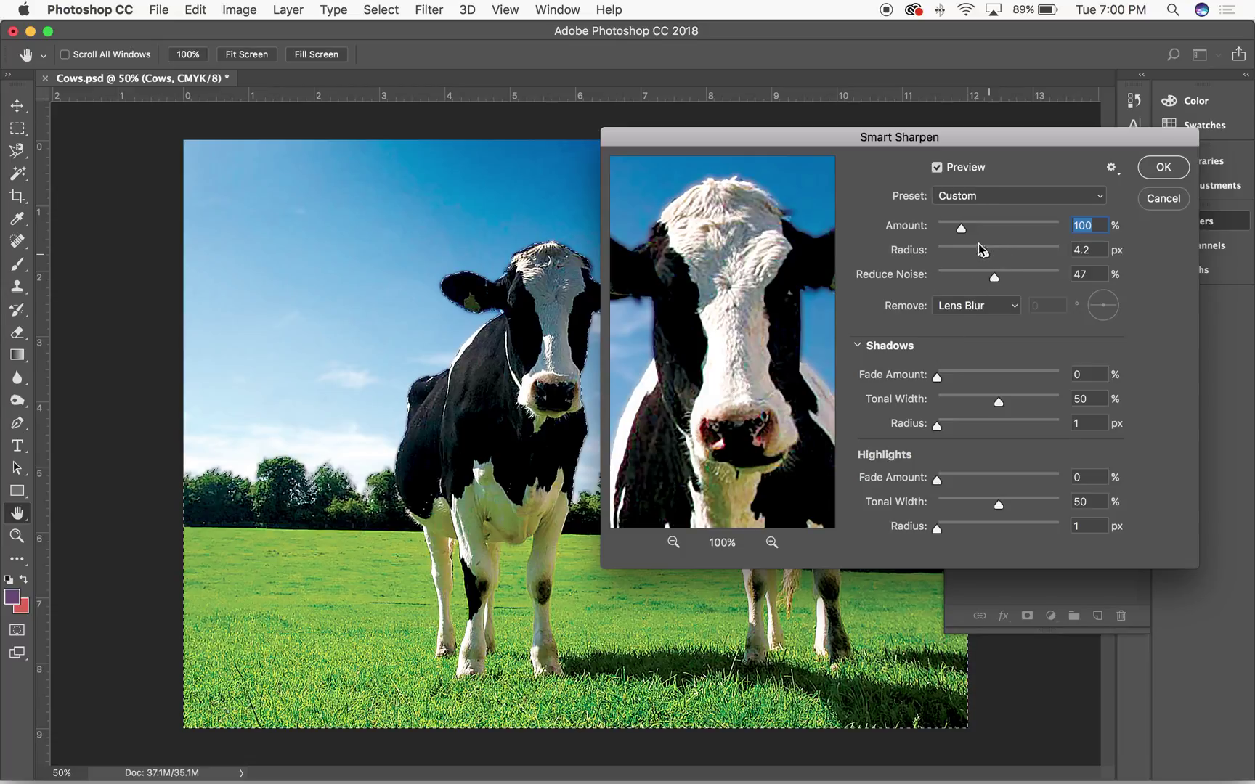
key("Tab")
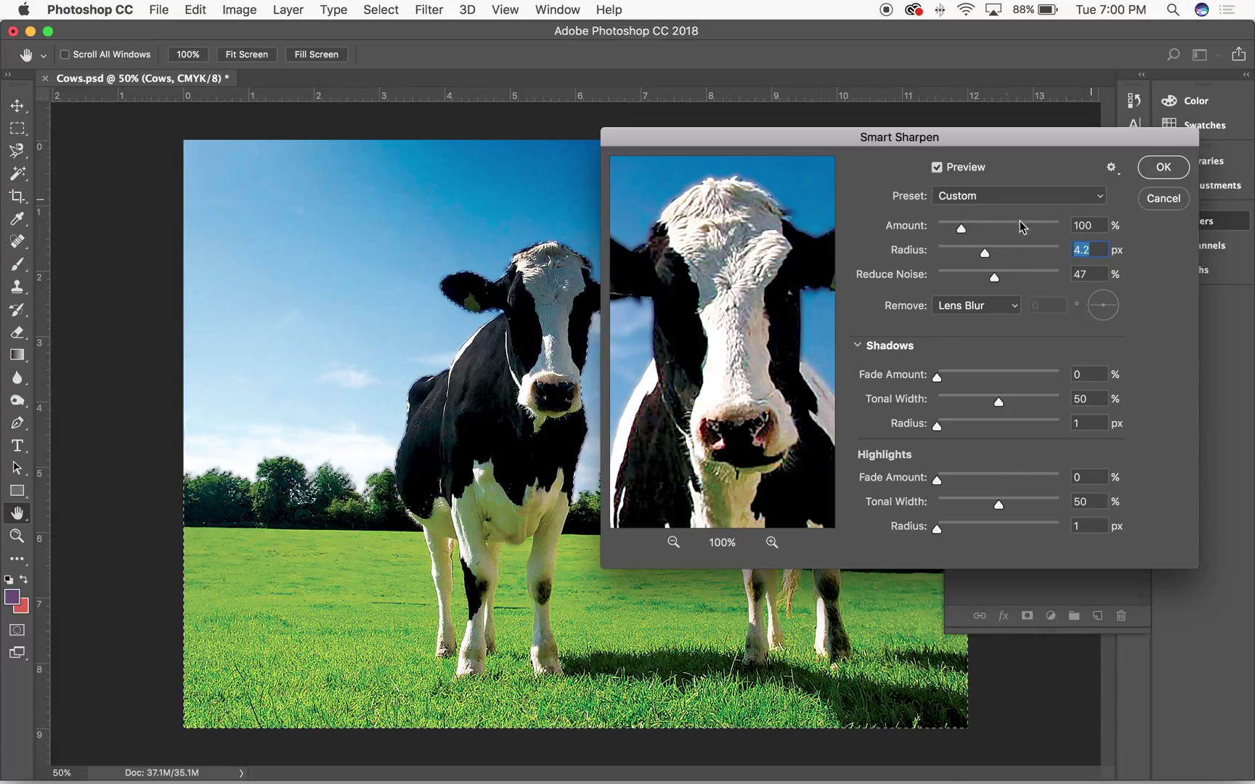
left_click(1163, 169)
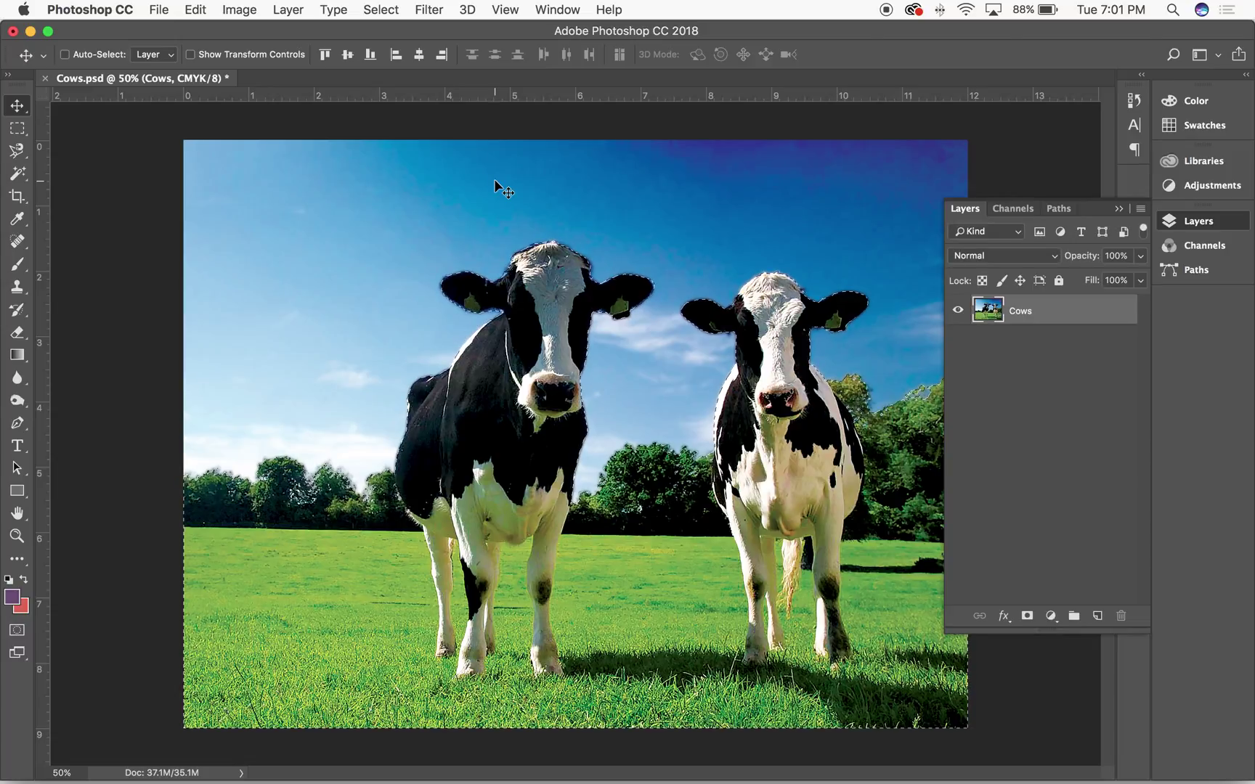
Step: Deselect, and compare the image before and after sharpening by switching between the Exit Quick Mask and Smart Sharpen history states
key("super+d")
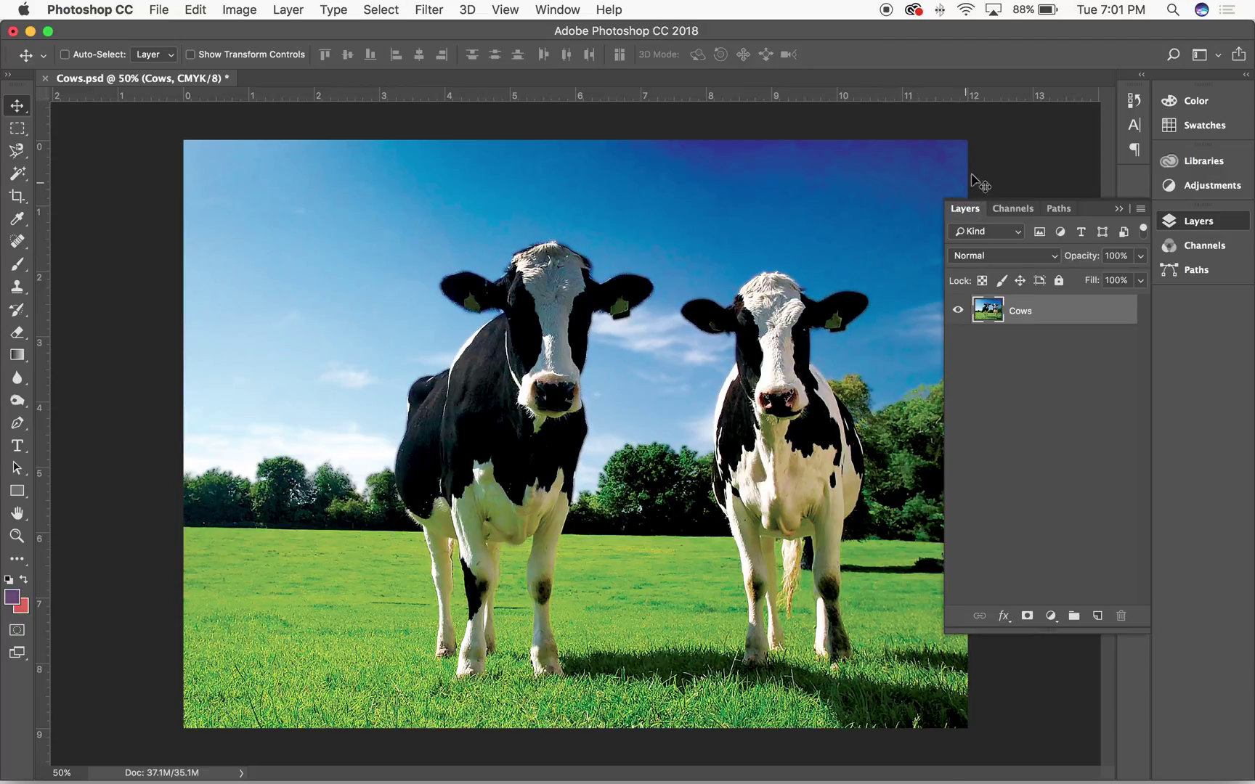
left_click(1133, 100)
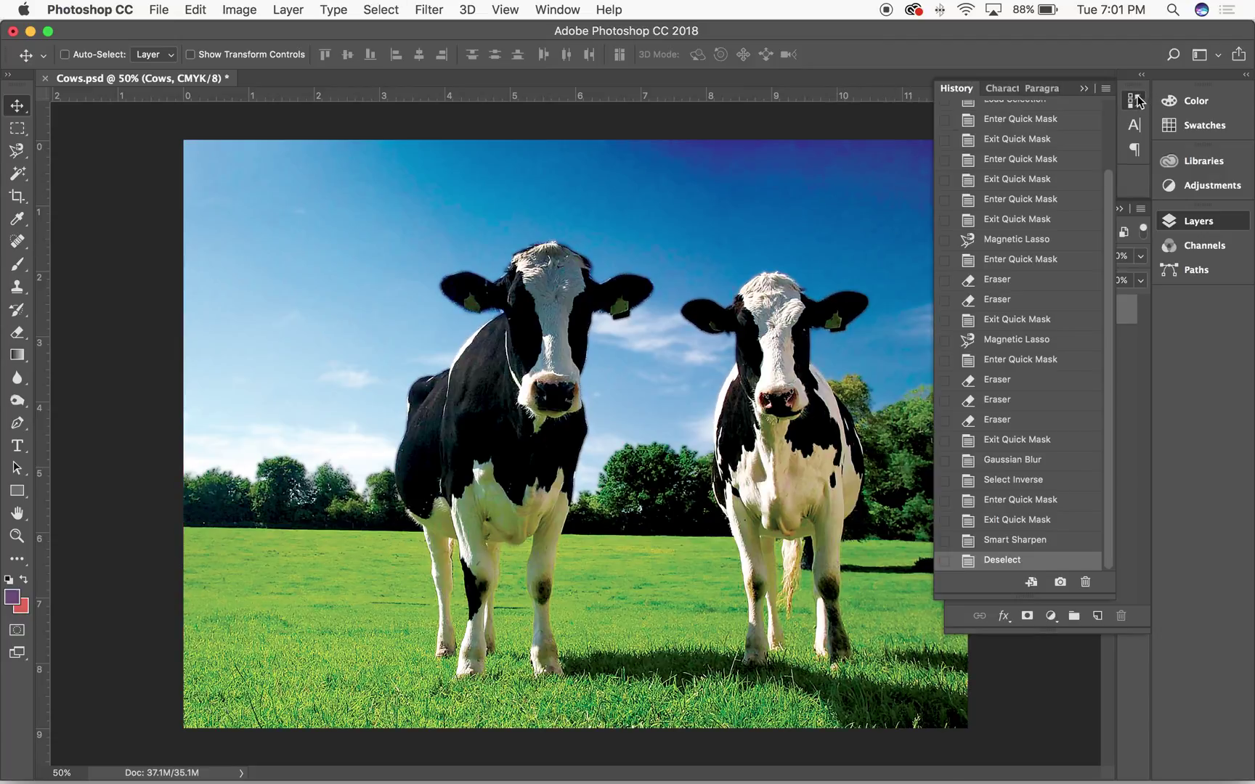
left_click(1015, 522)
left_click(1016, 541)
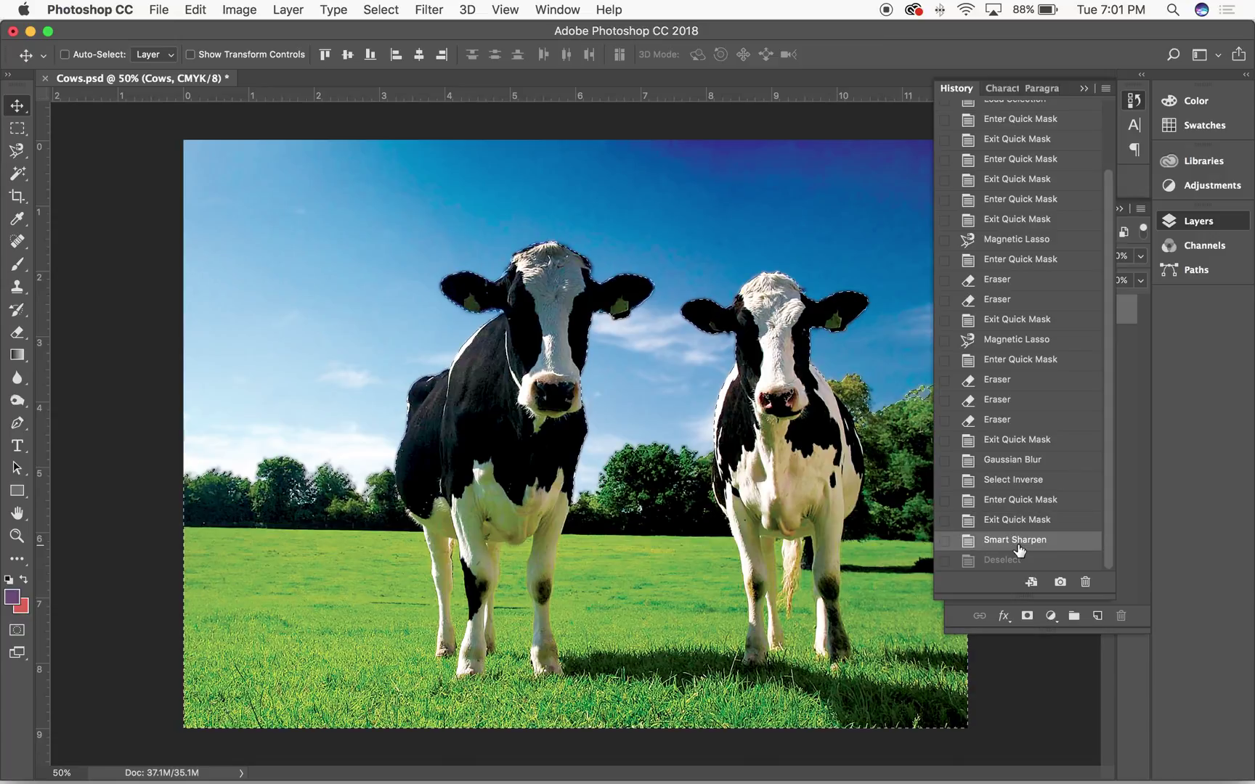
left_click(1017, 522)
left_click(1017, 540)
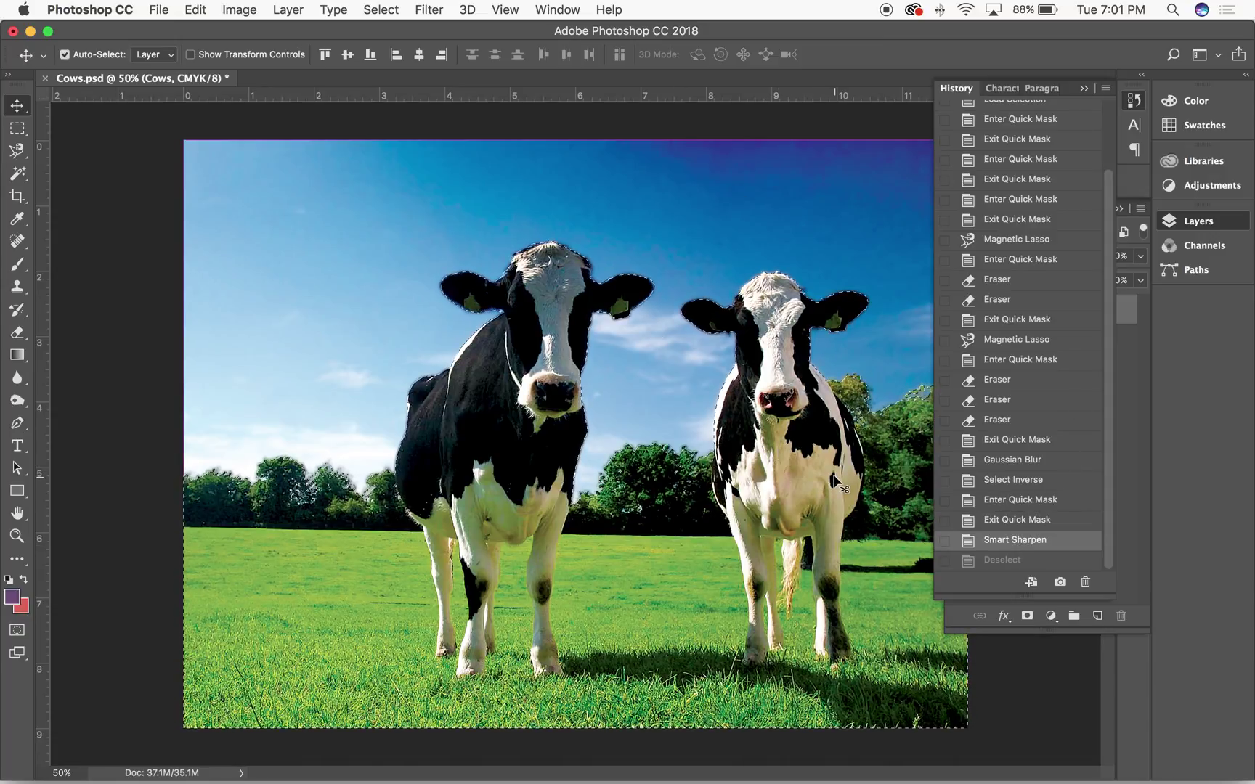
Step: Deselect the cows, trees and grass, and collapse the History and Layers panels to uncover the whole image
key("super+d")
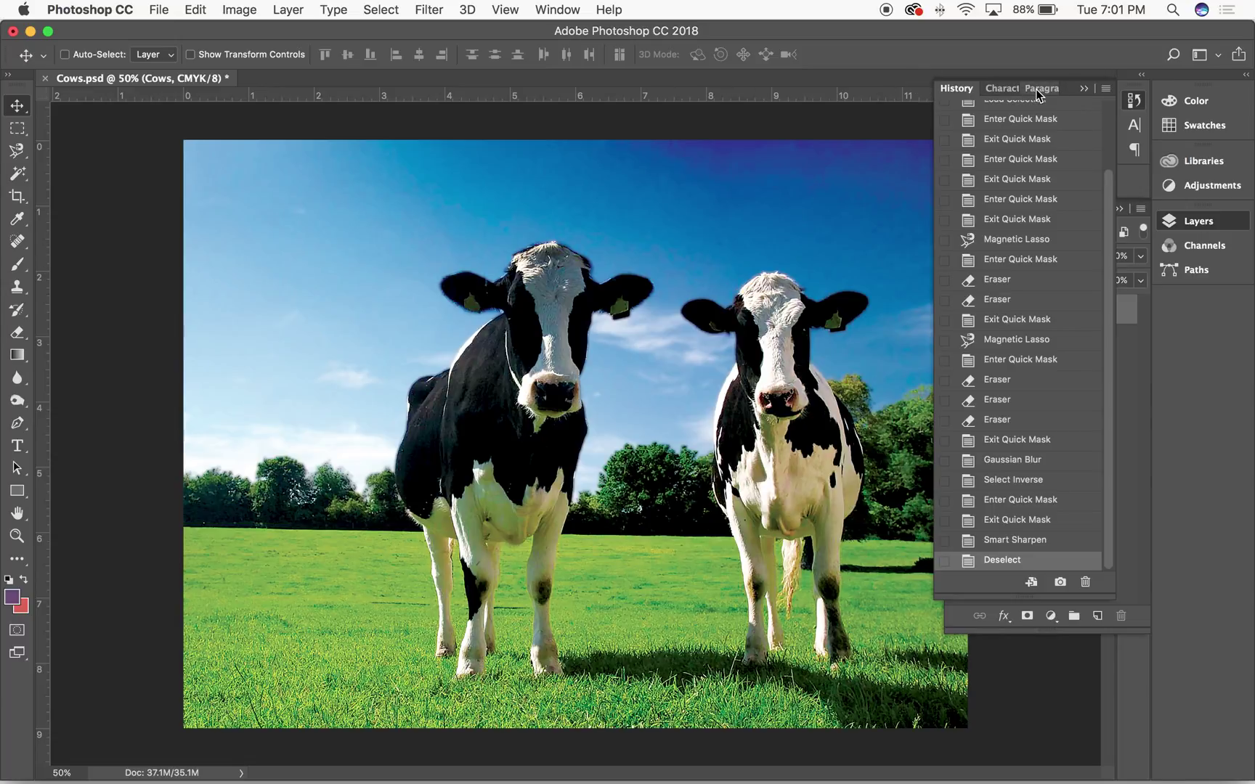
left_click(1083, 88)
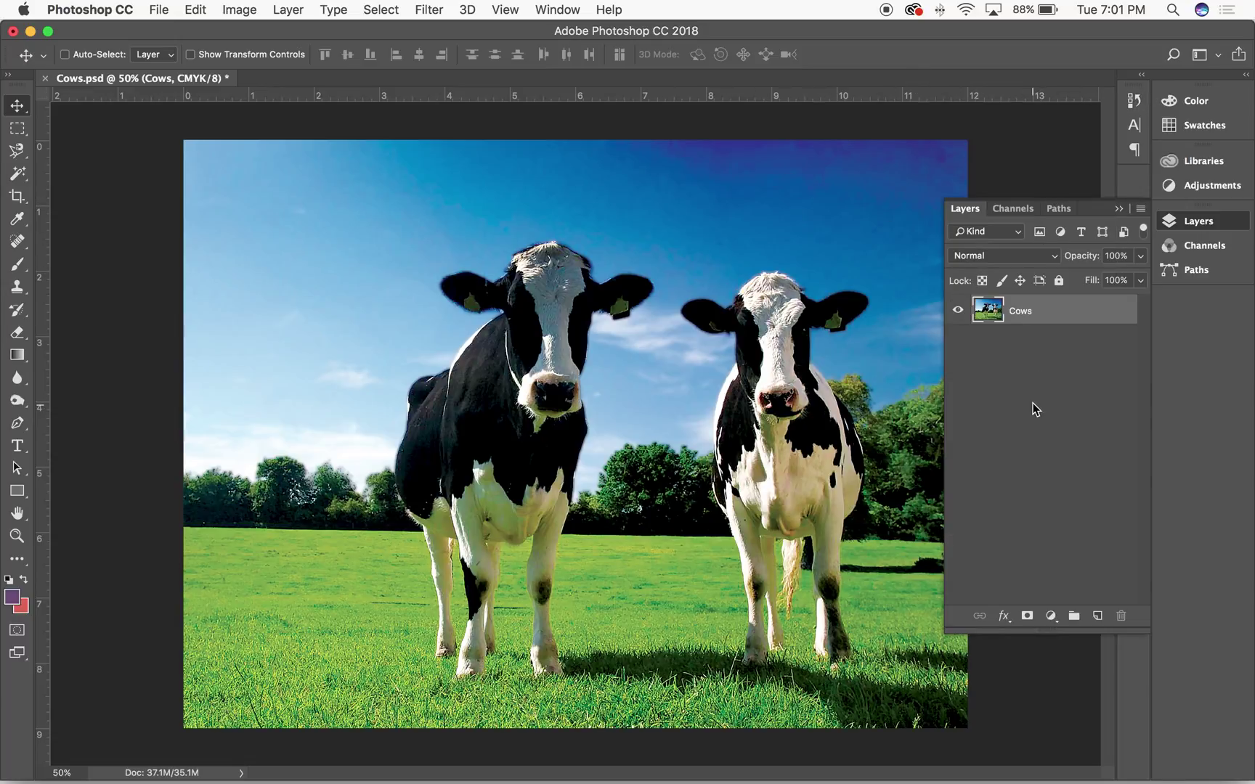
left_click(1117, 208)
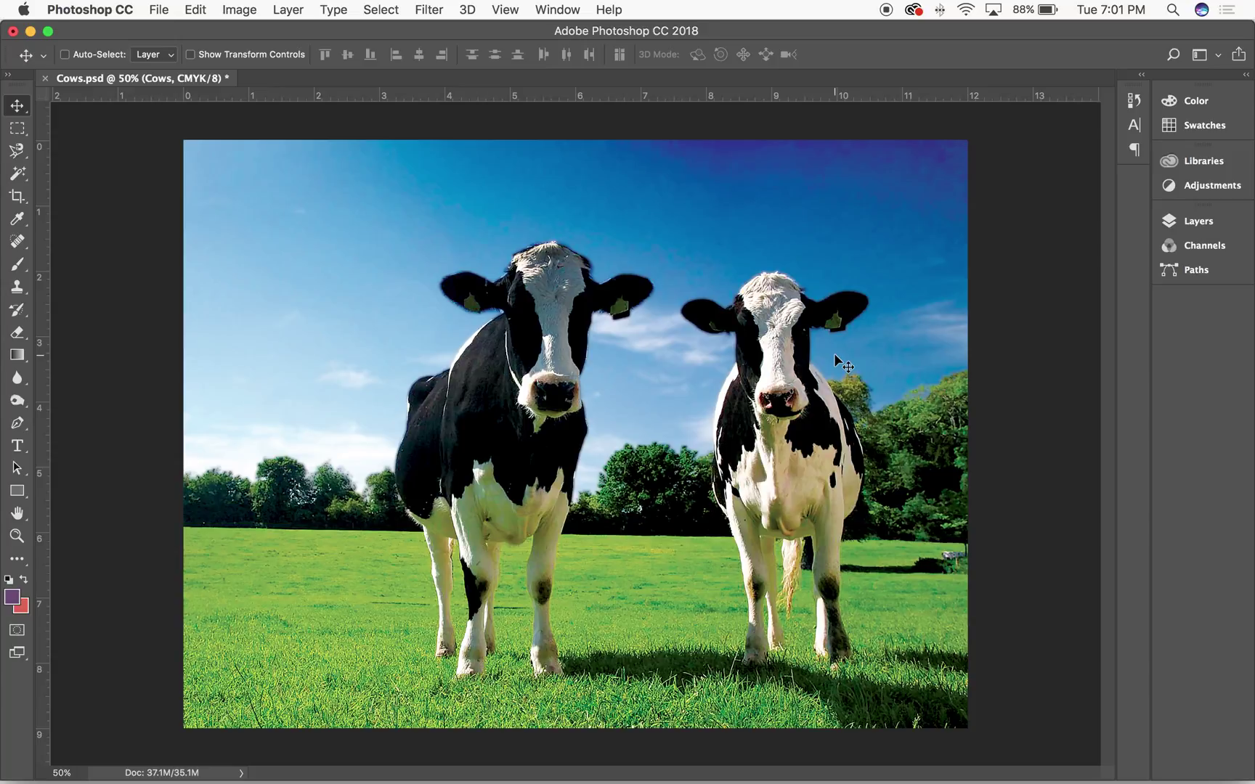